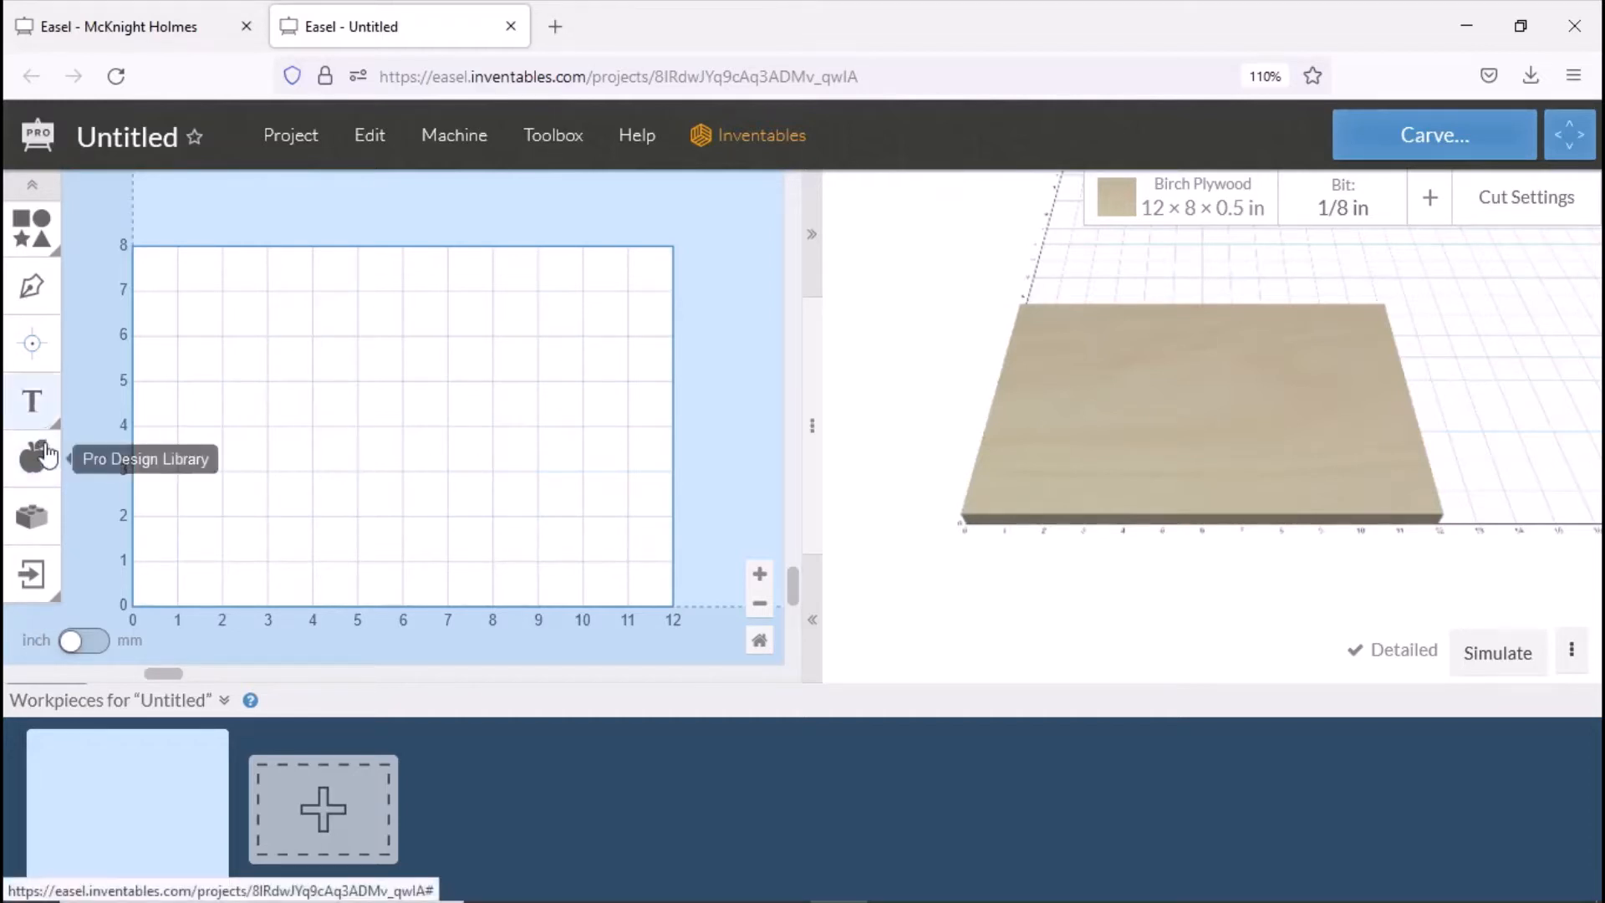
Add a circle to the workpiece, lock its proportions and set its width to 3 in.
click(33, 221)
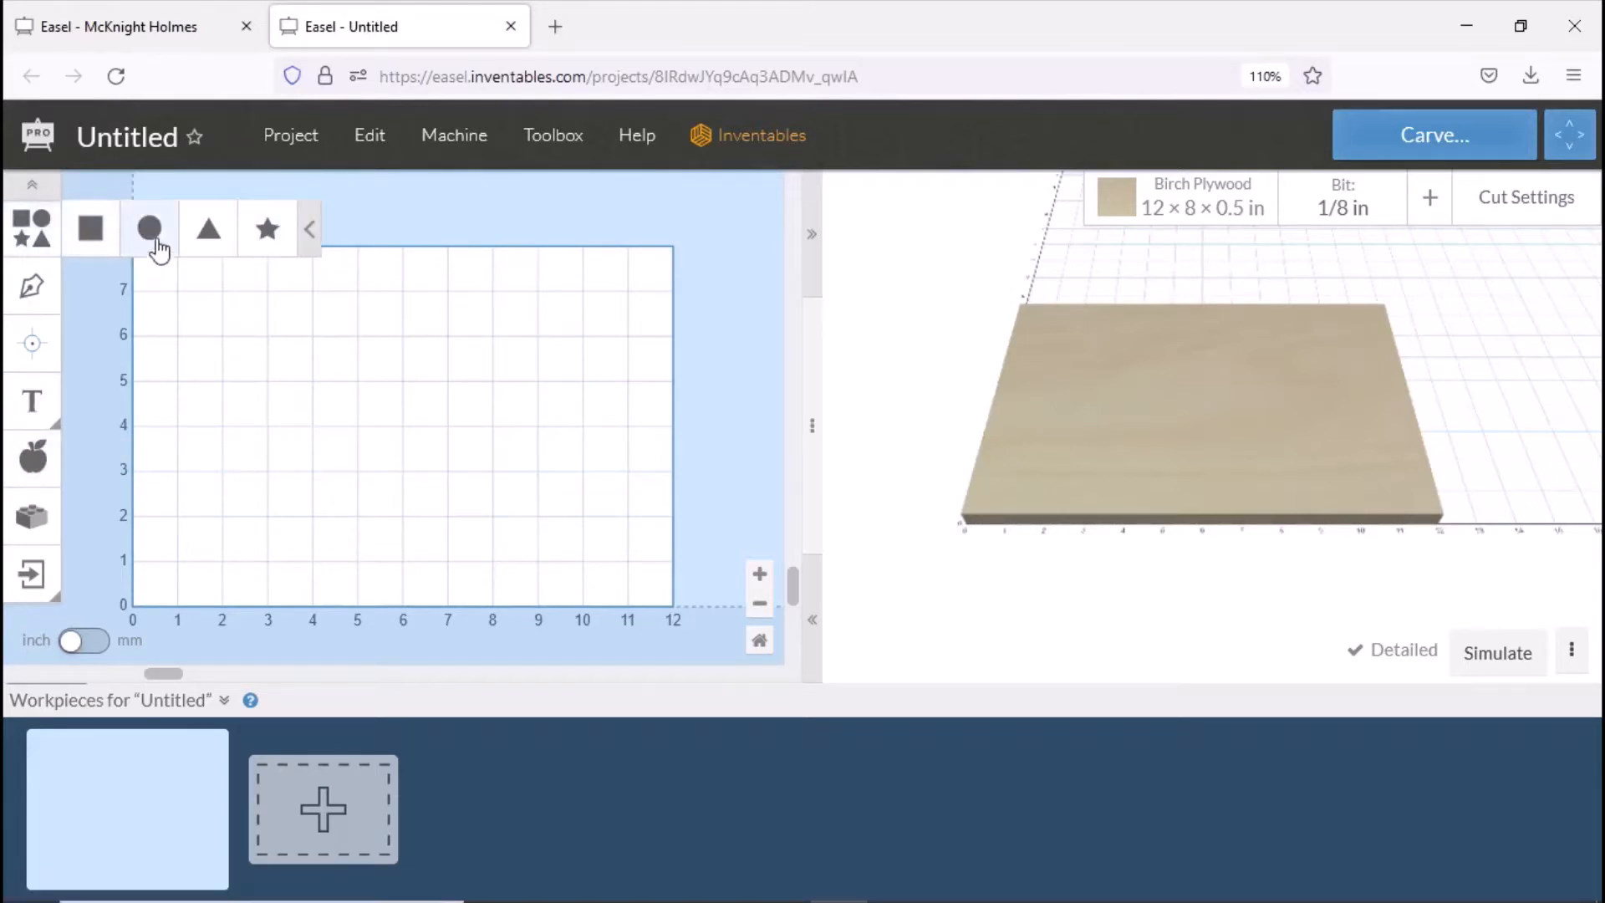
click(152, 229)
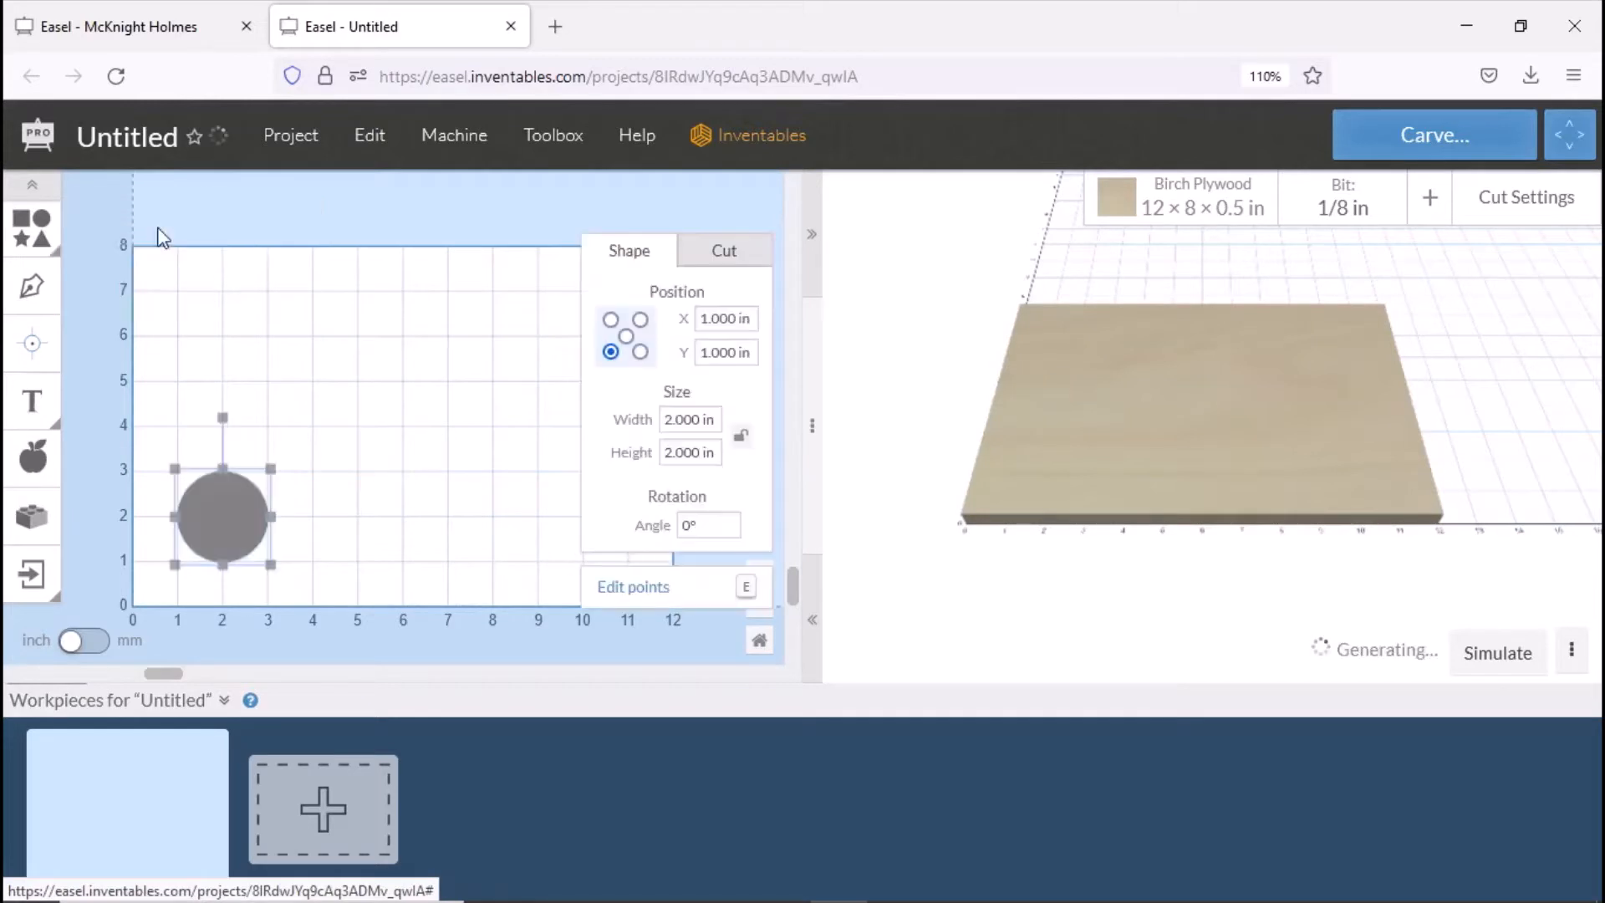
click(741, 435)
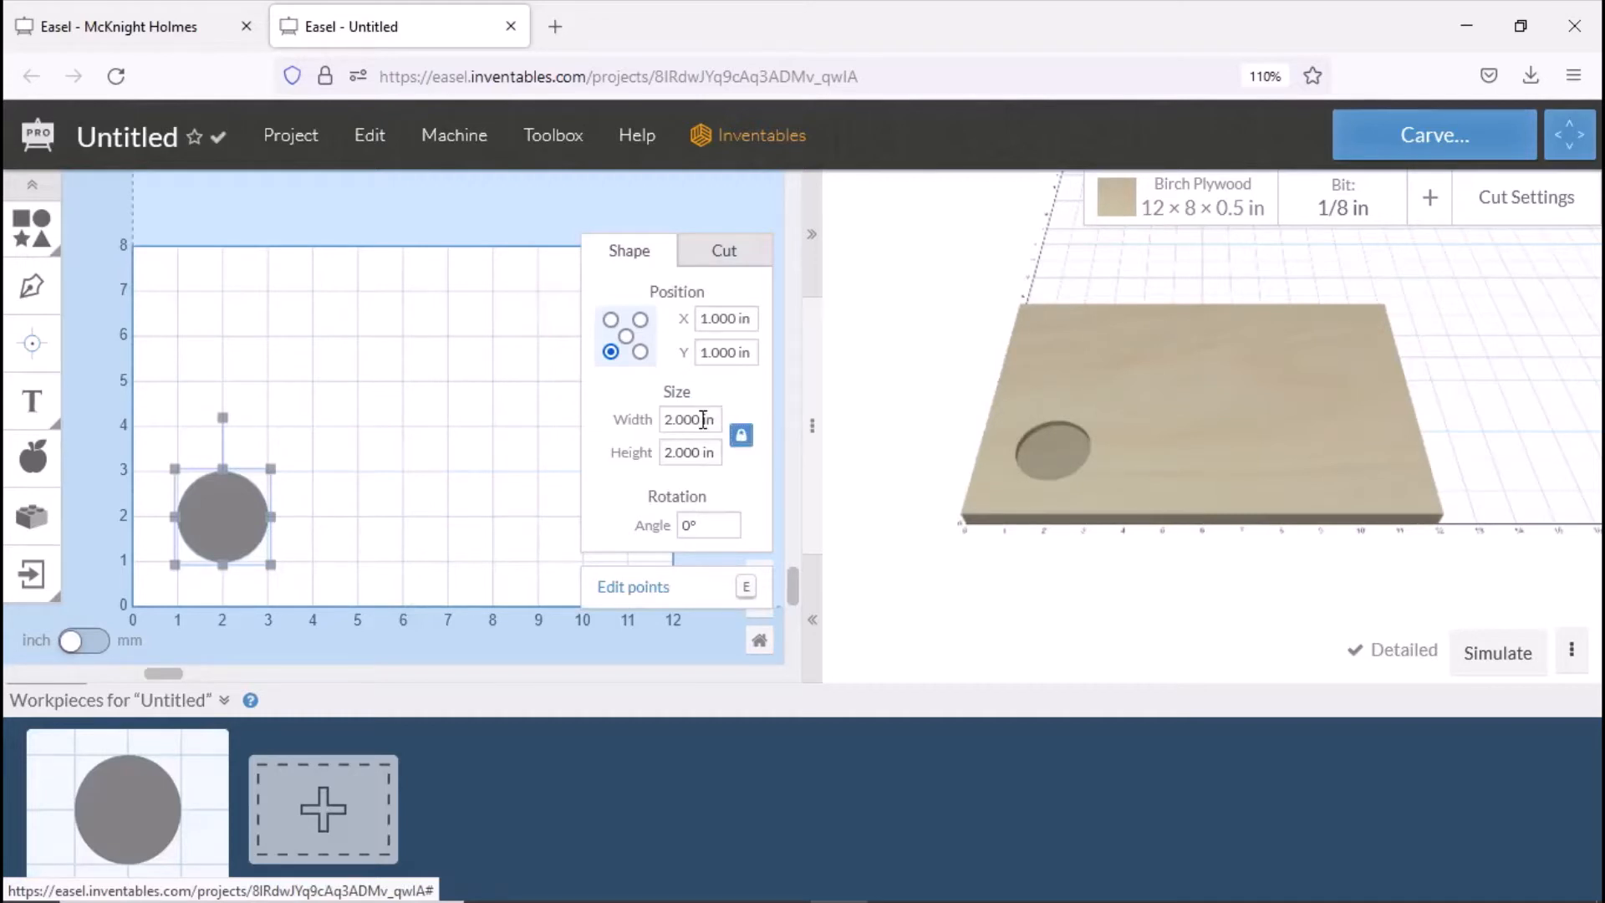
click(702, 418)
text(3)
key(Return)
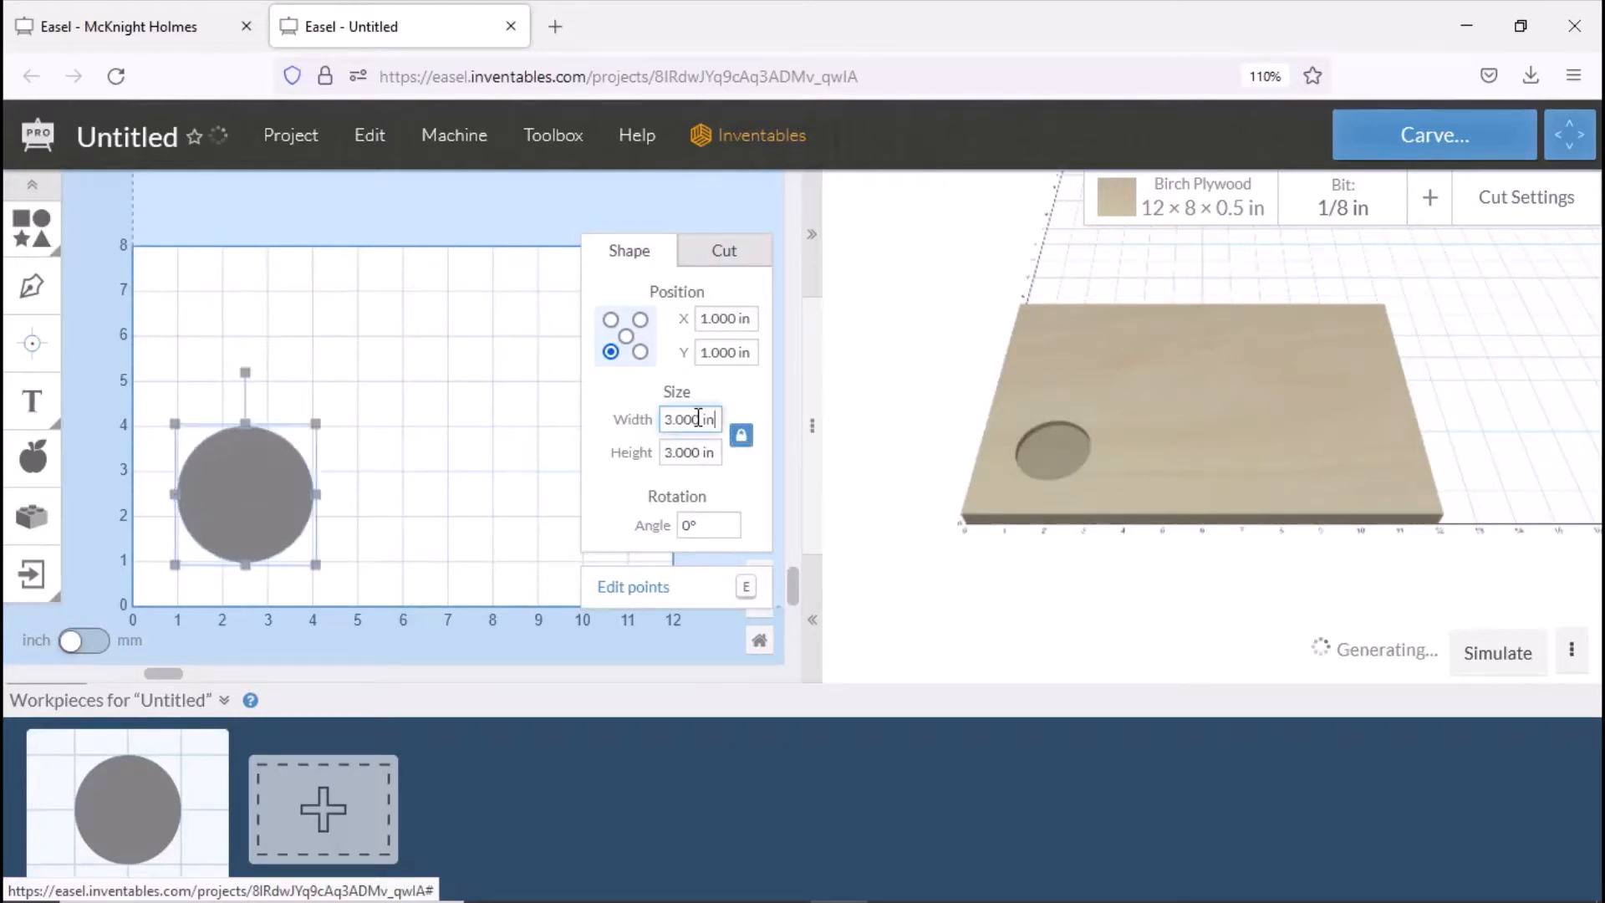
click(395, 415)
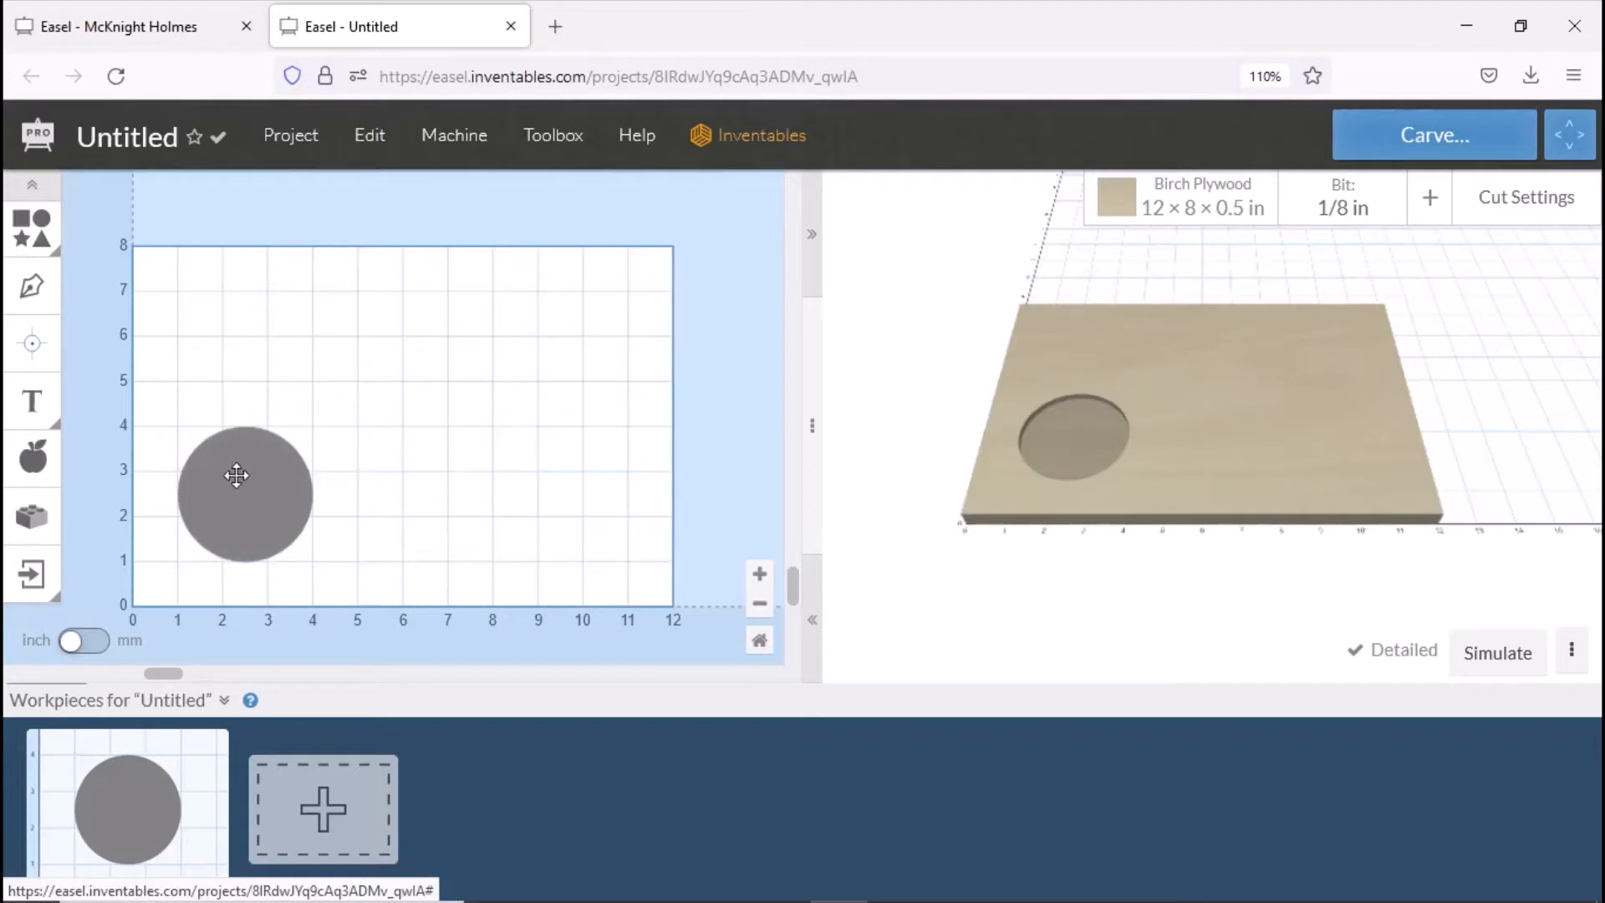
click(40, 227)
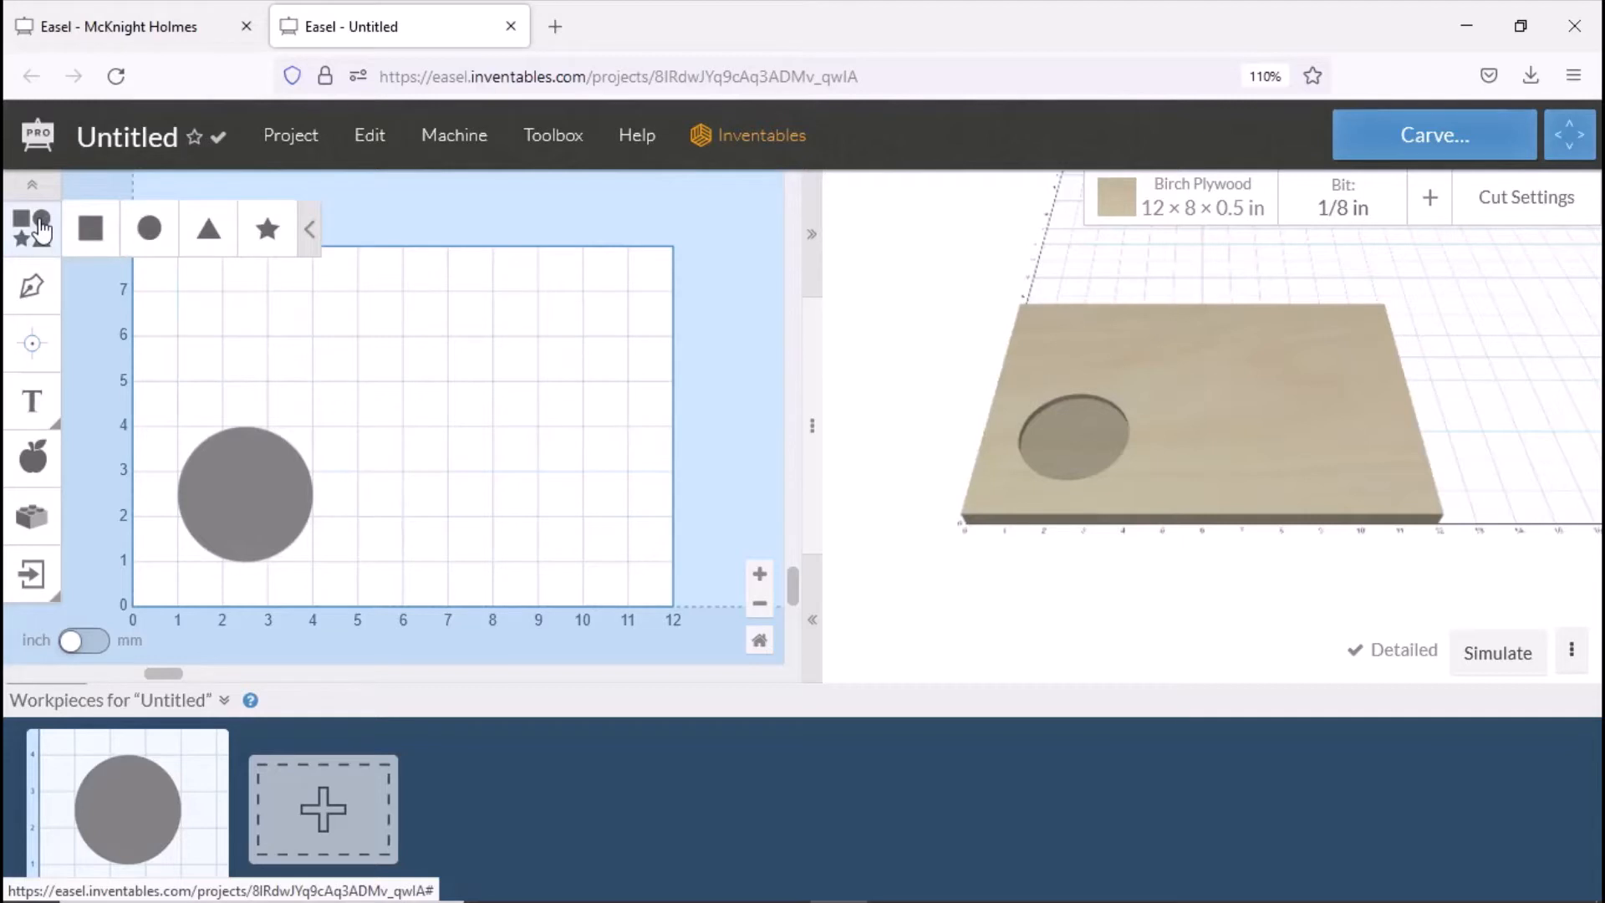
click(150, 229)
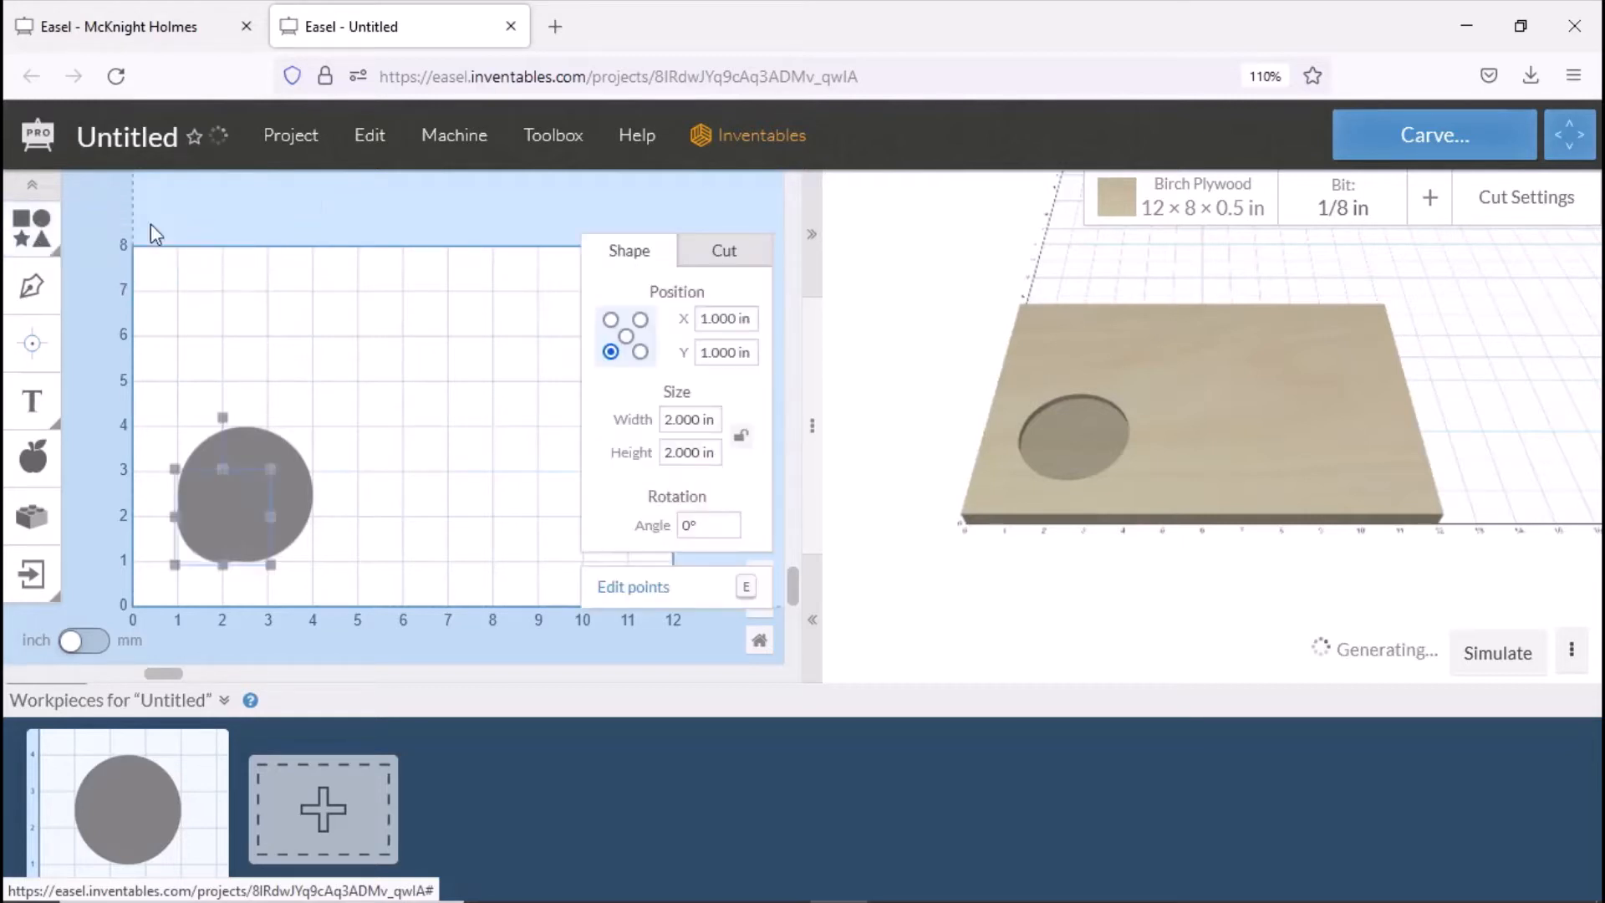
click(739, 437)
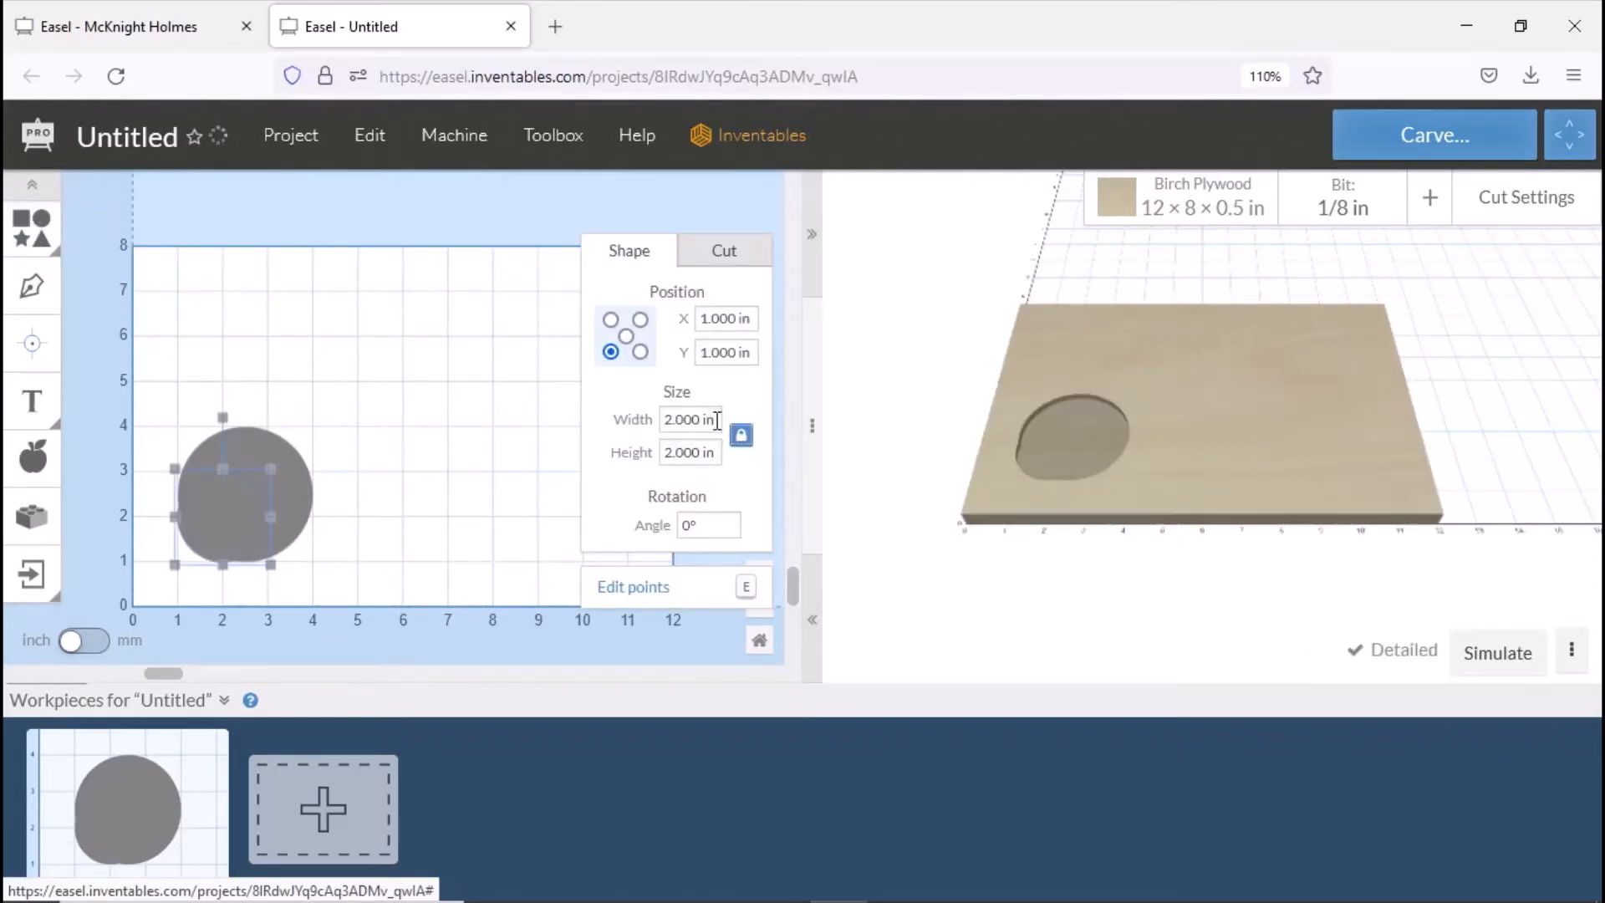
drag(717, 421, 661, 424)
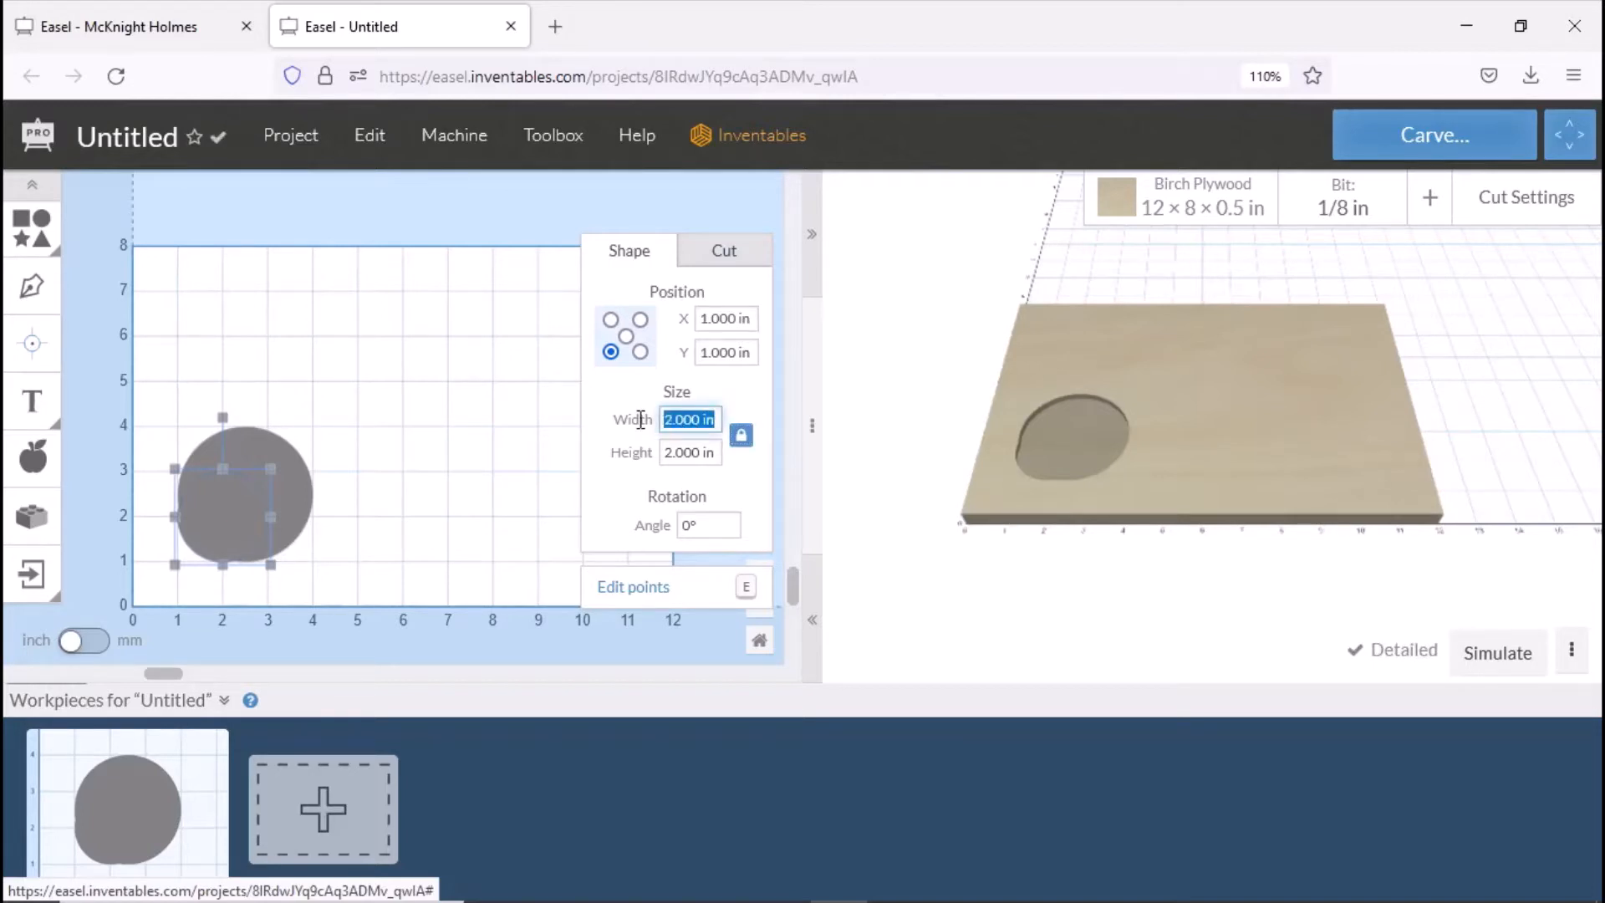
click(491, 344)
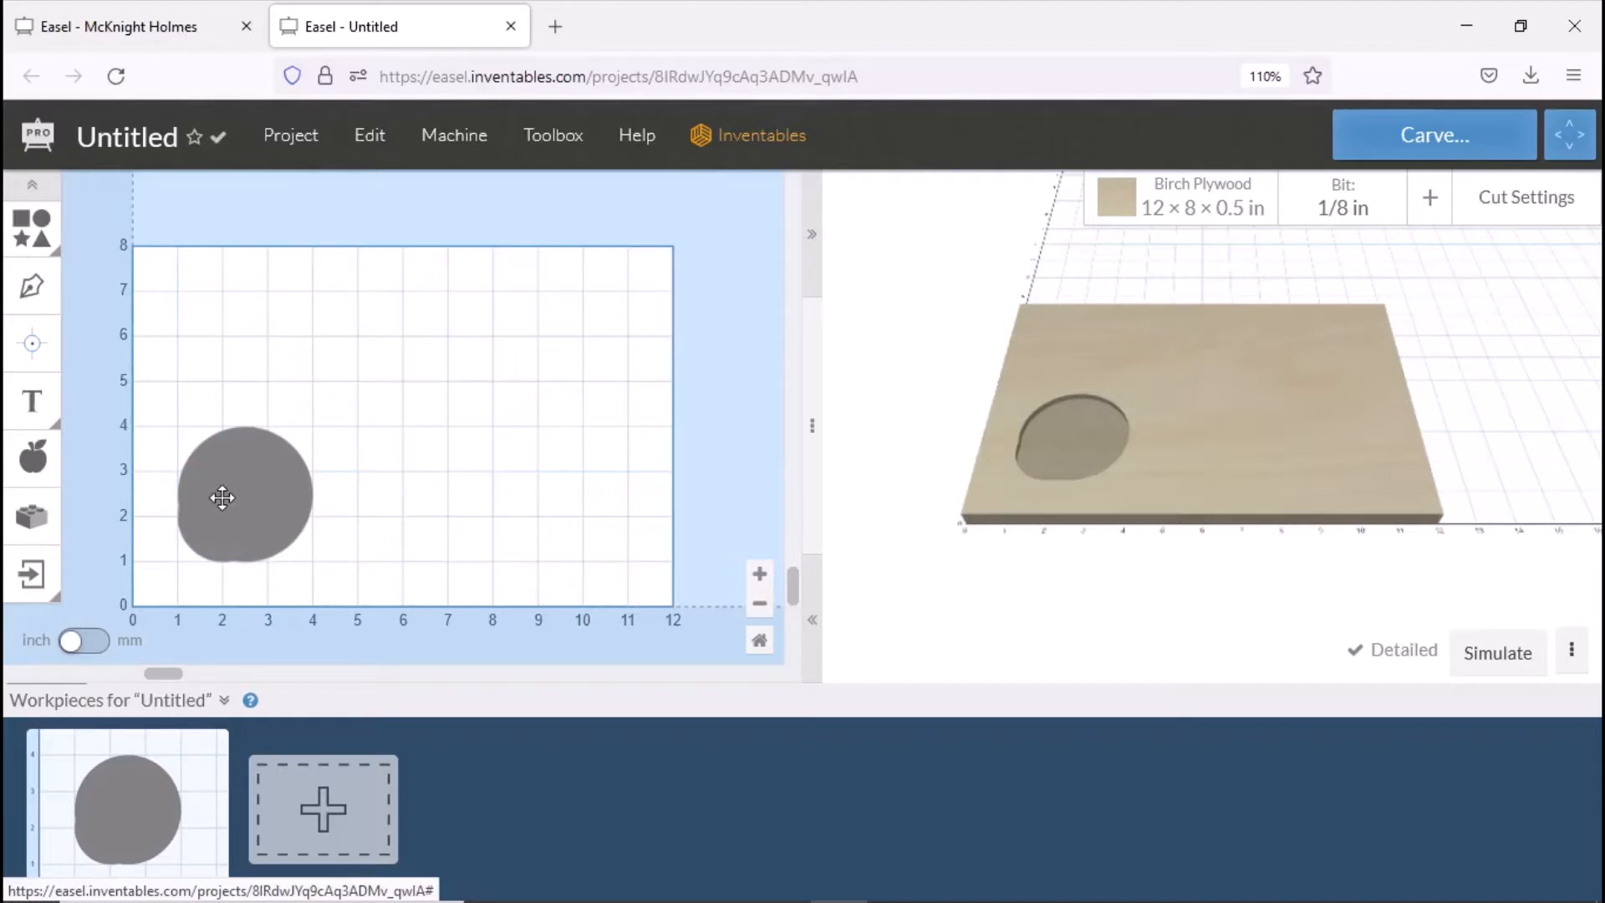
Generate one outward offset of the 3 in circle with the Offsetter at distance 0.25, with Keep original turned off, and import it.
click(257, 524)
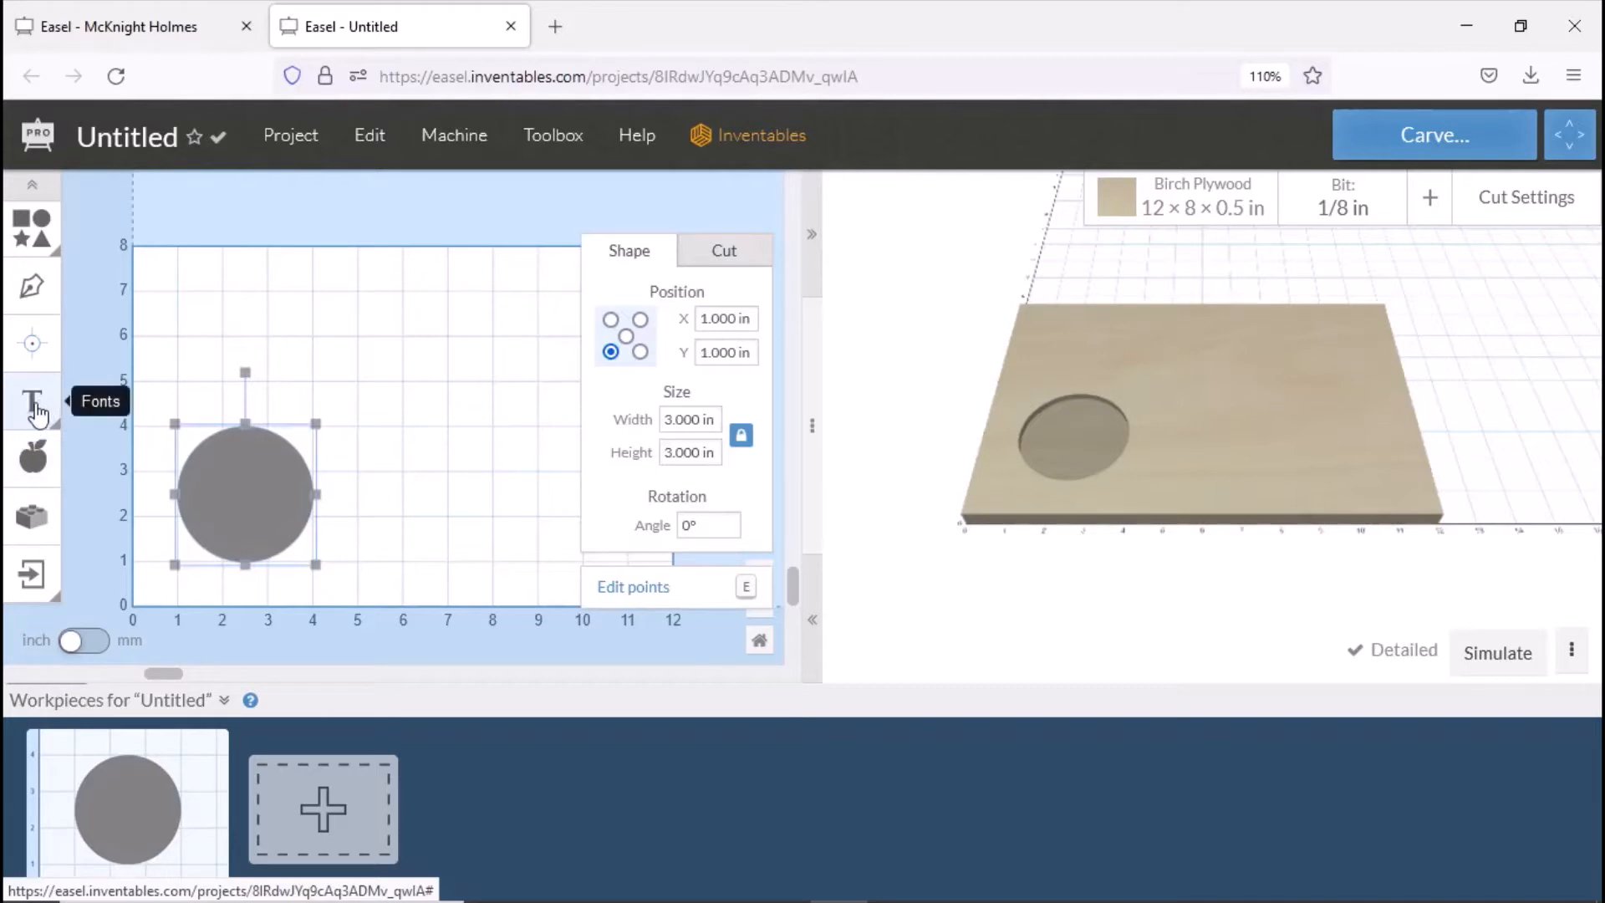
click(38, 519)
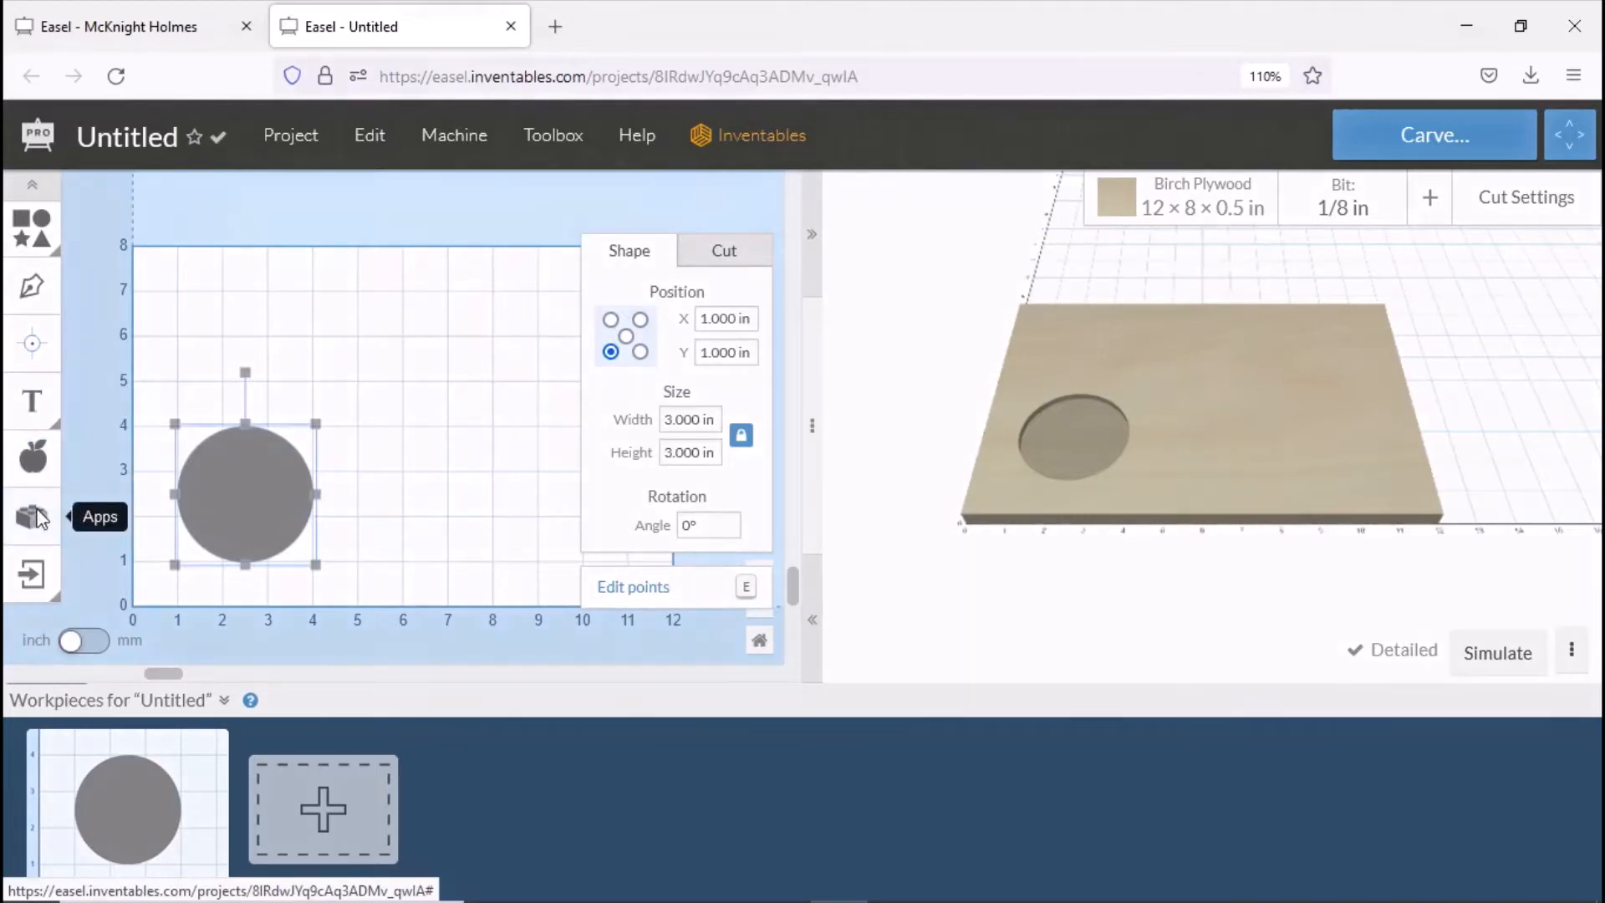
scroll(836, 418, down, 5)
scroll(857, 540, down, 10)
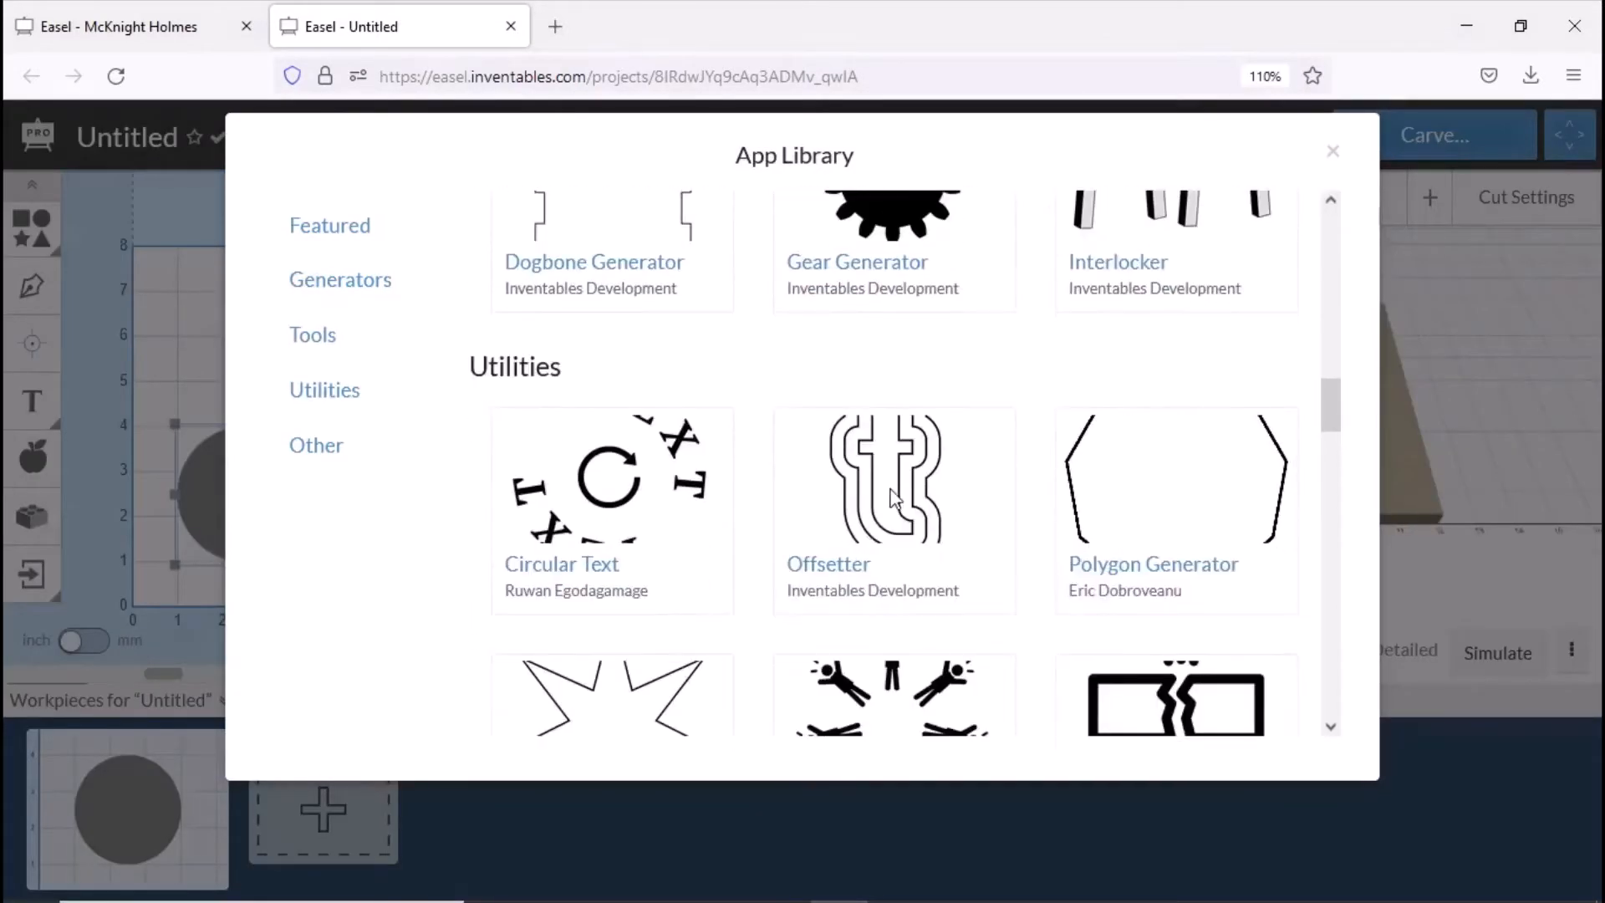
click(894, 497)
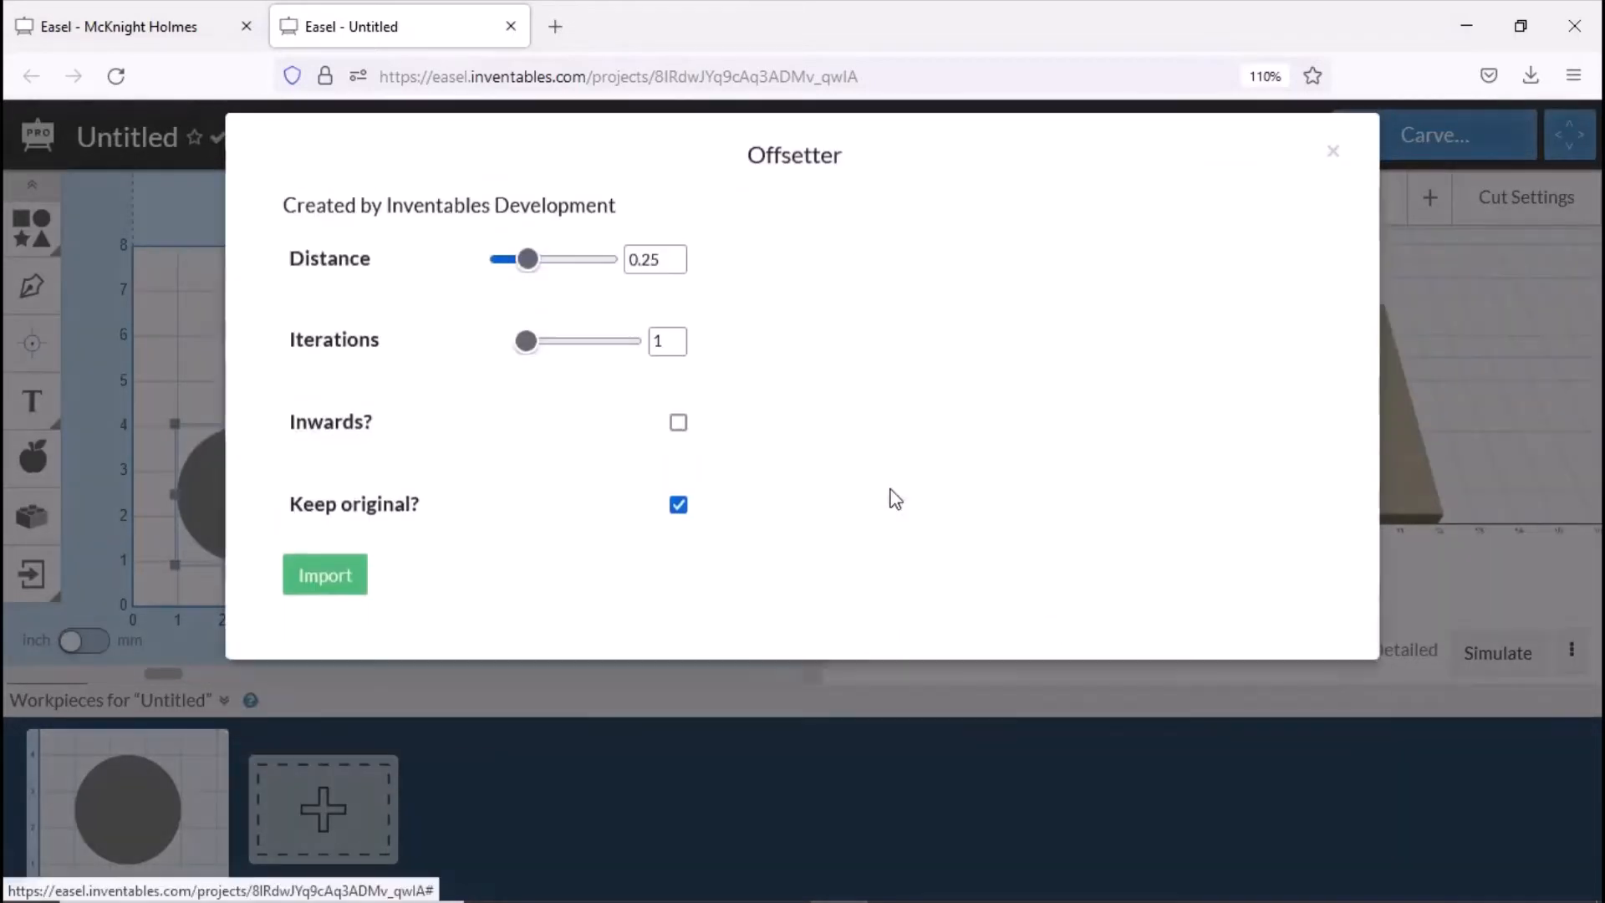
click(677, 506)
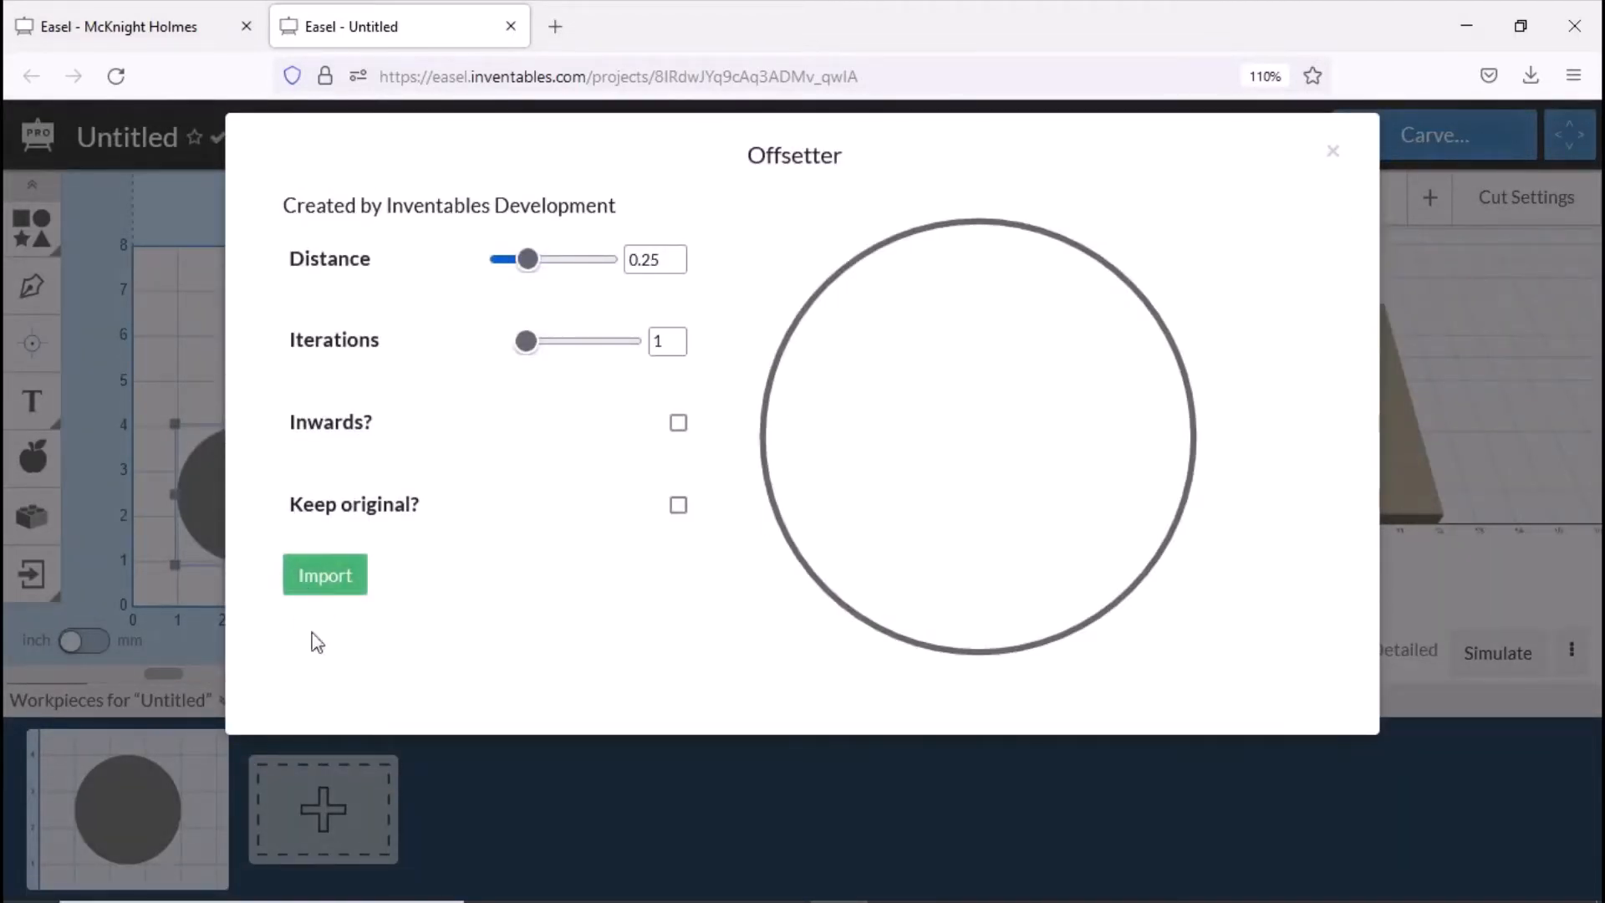
click(342, 587)
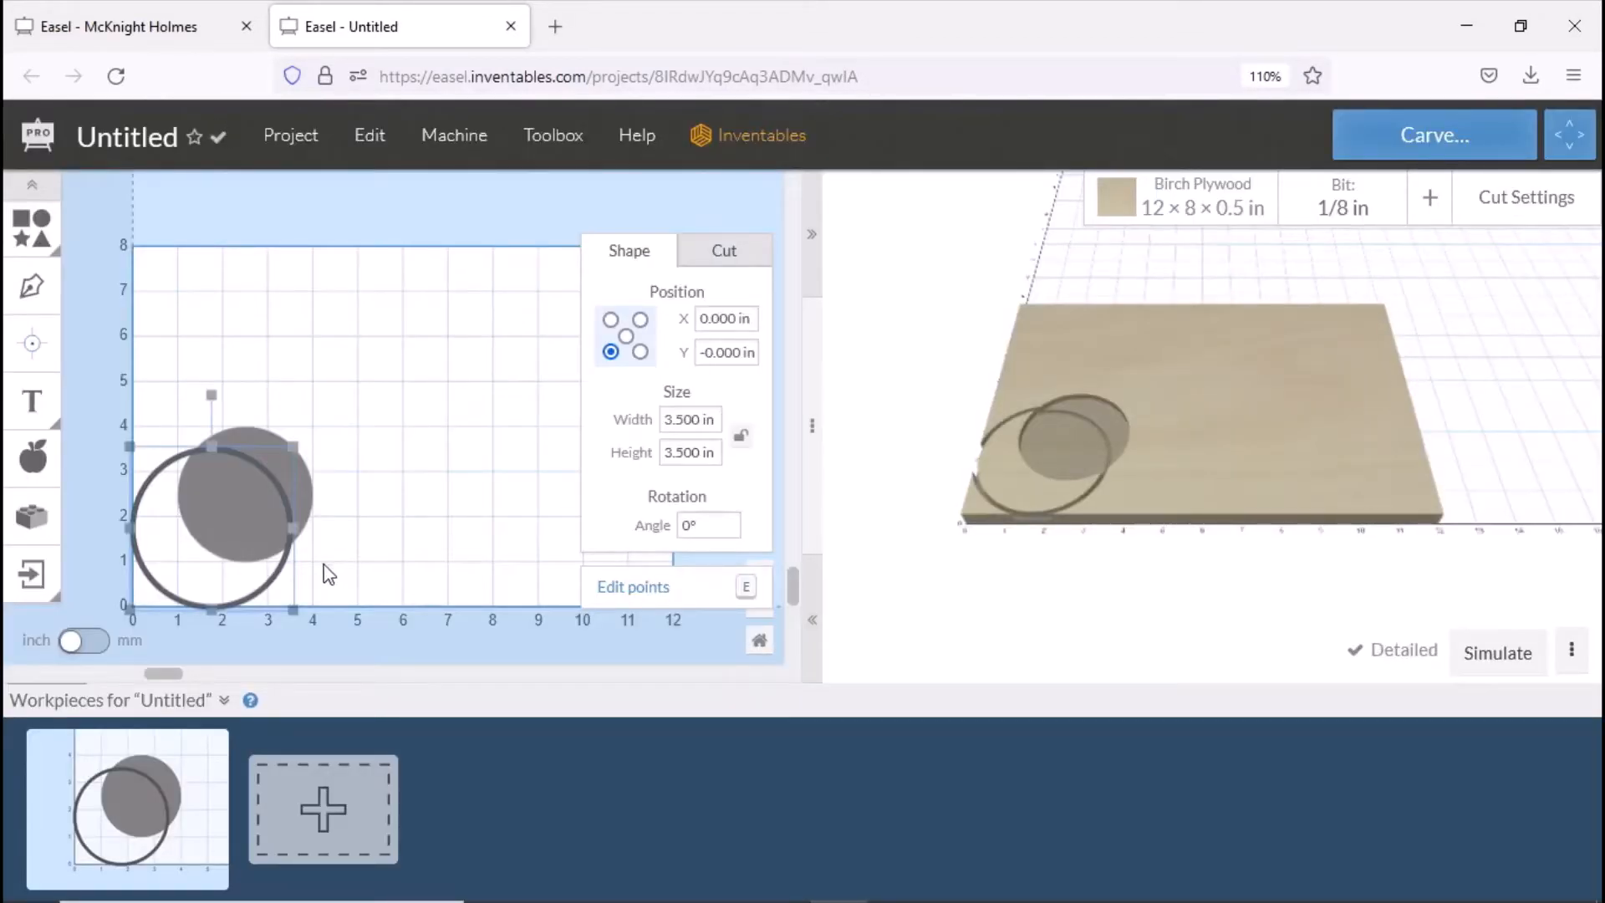
Centre the 3 in circle and the offset ring on each other both horizontally and vertically.
key(ctrl+a)
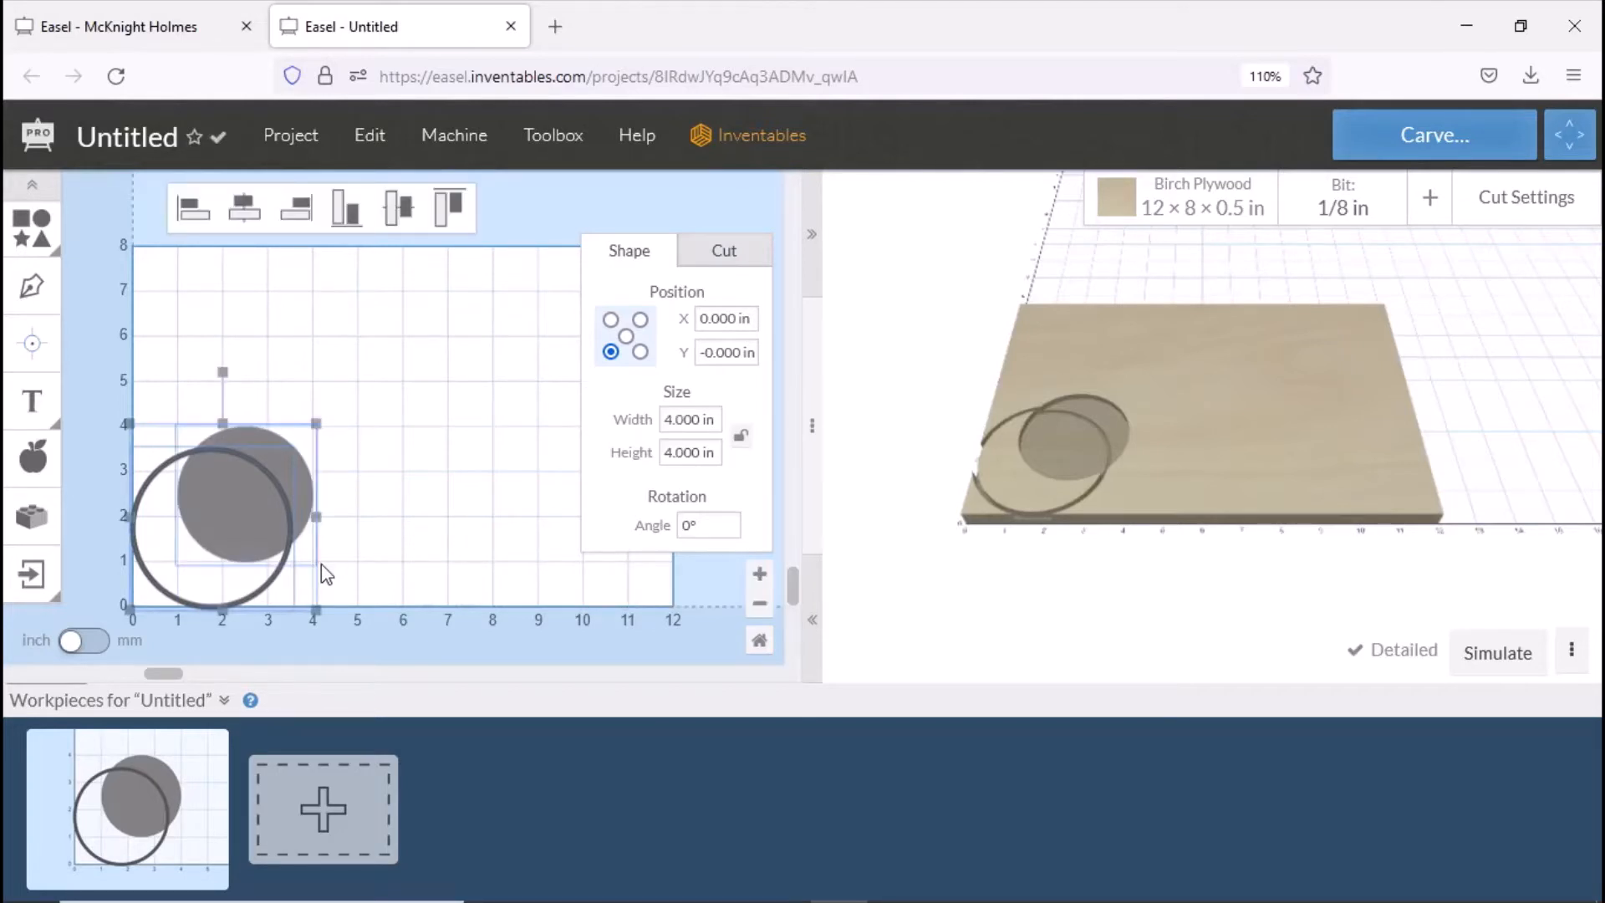
click(245, 215)
click(388, 216)
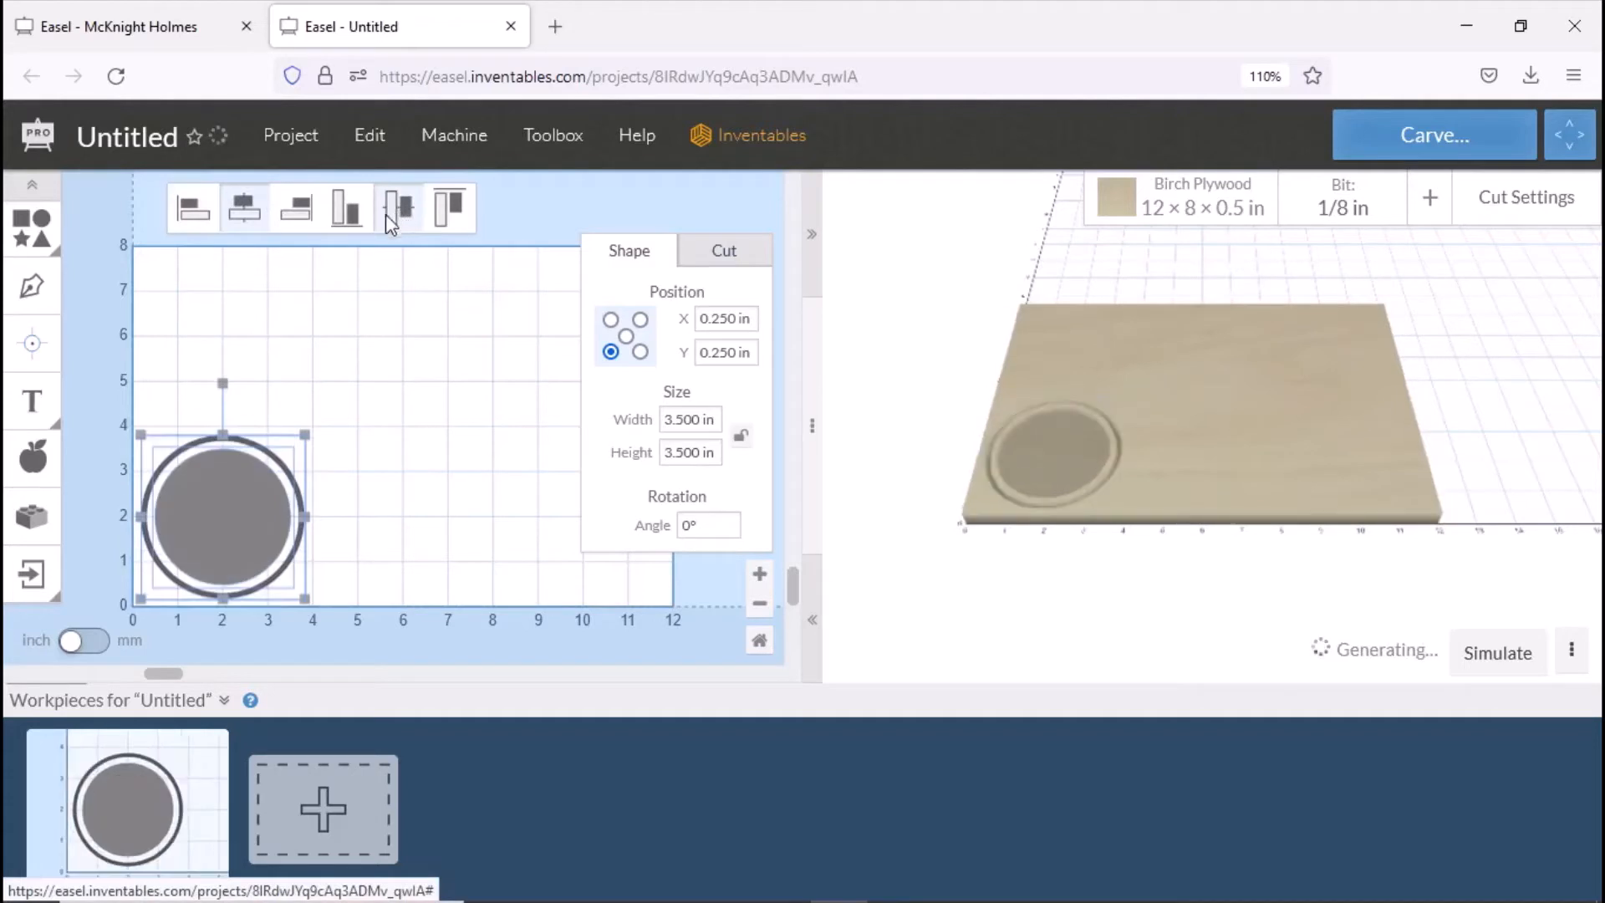
click(406, 462)
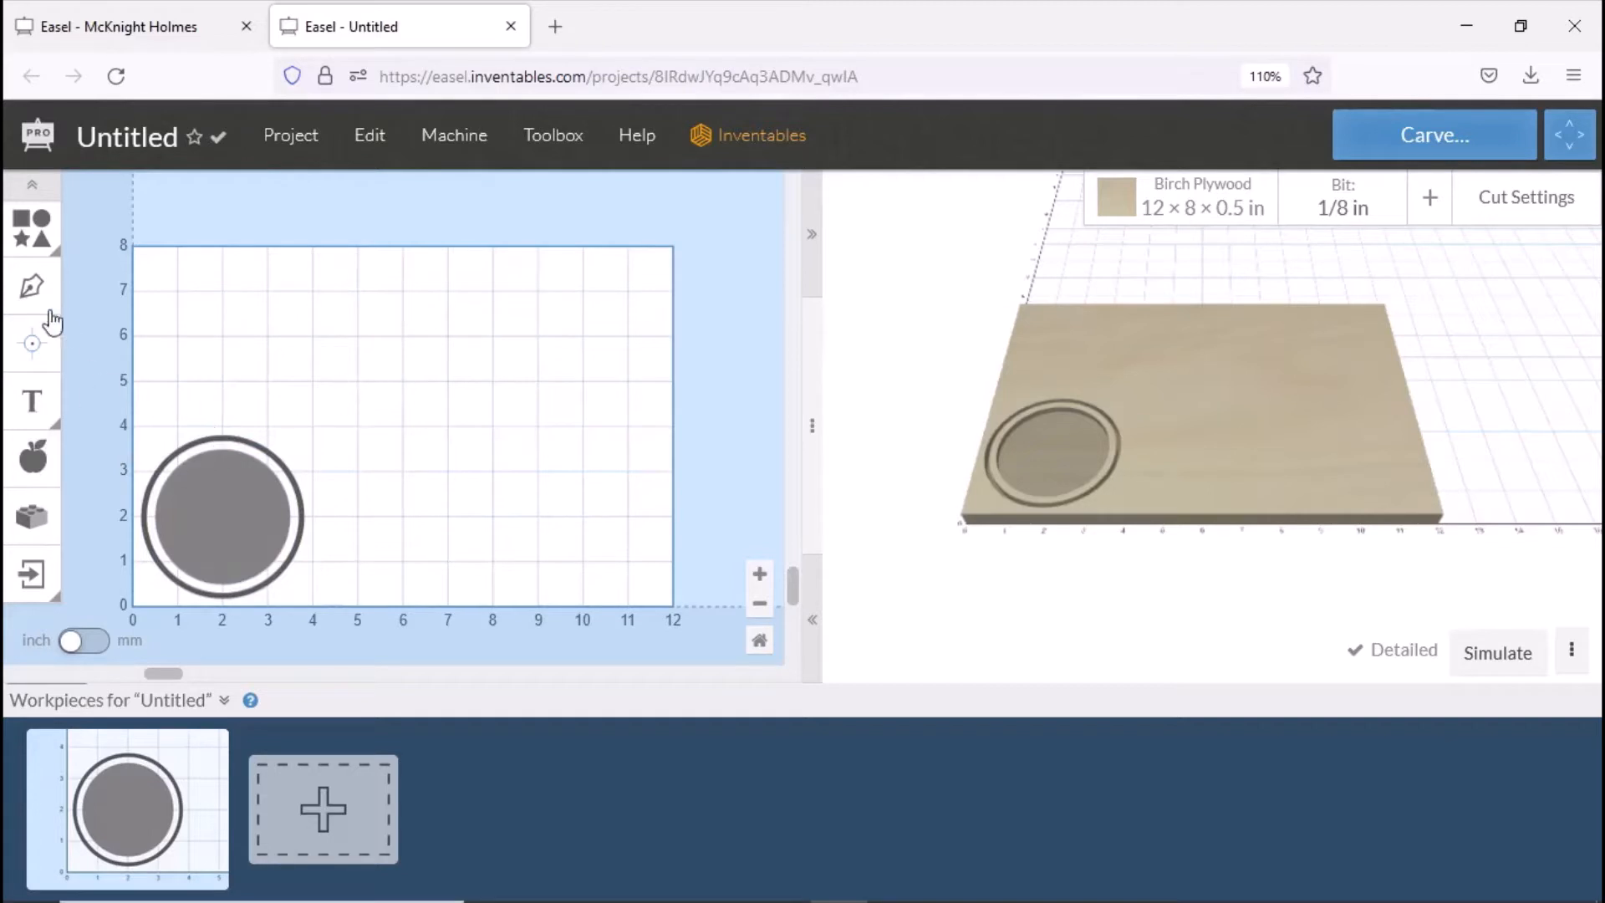
Add another circle, place it above the ring, lock its proportions and set its width to 0.5 in.
click(44, 223)
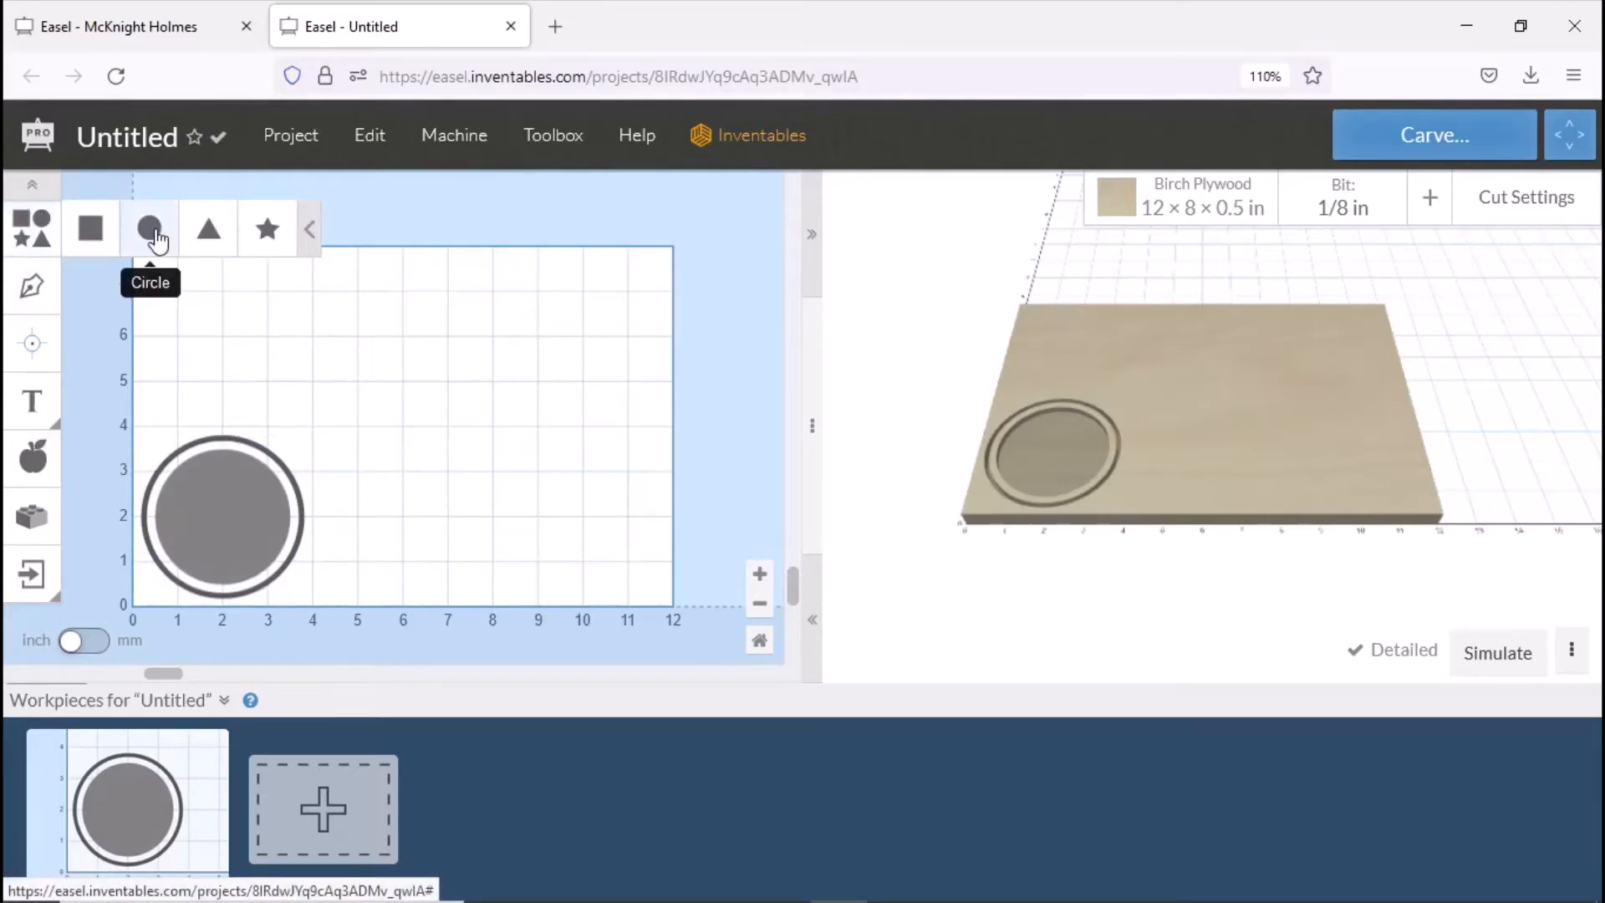
click(154, 237)
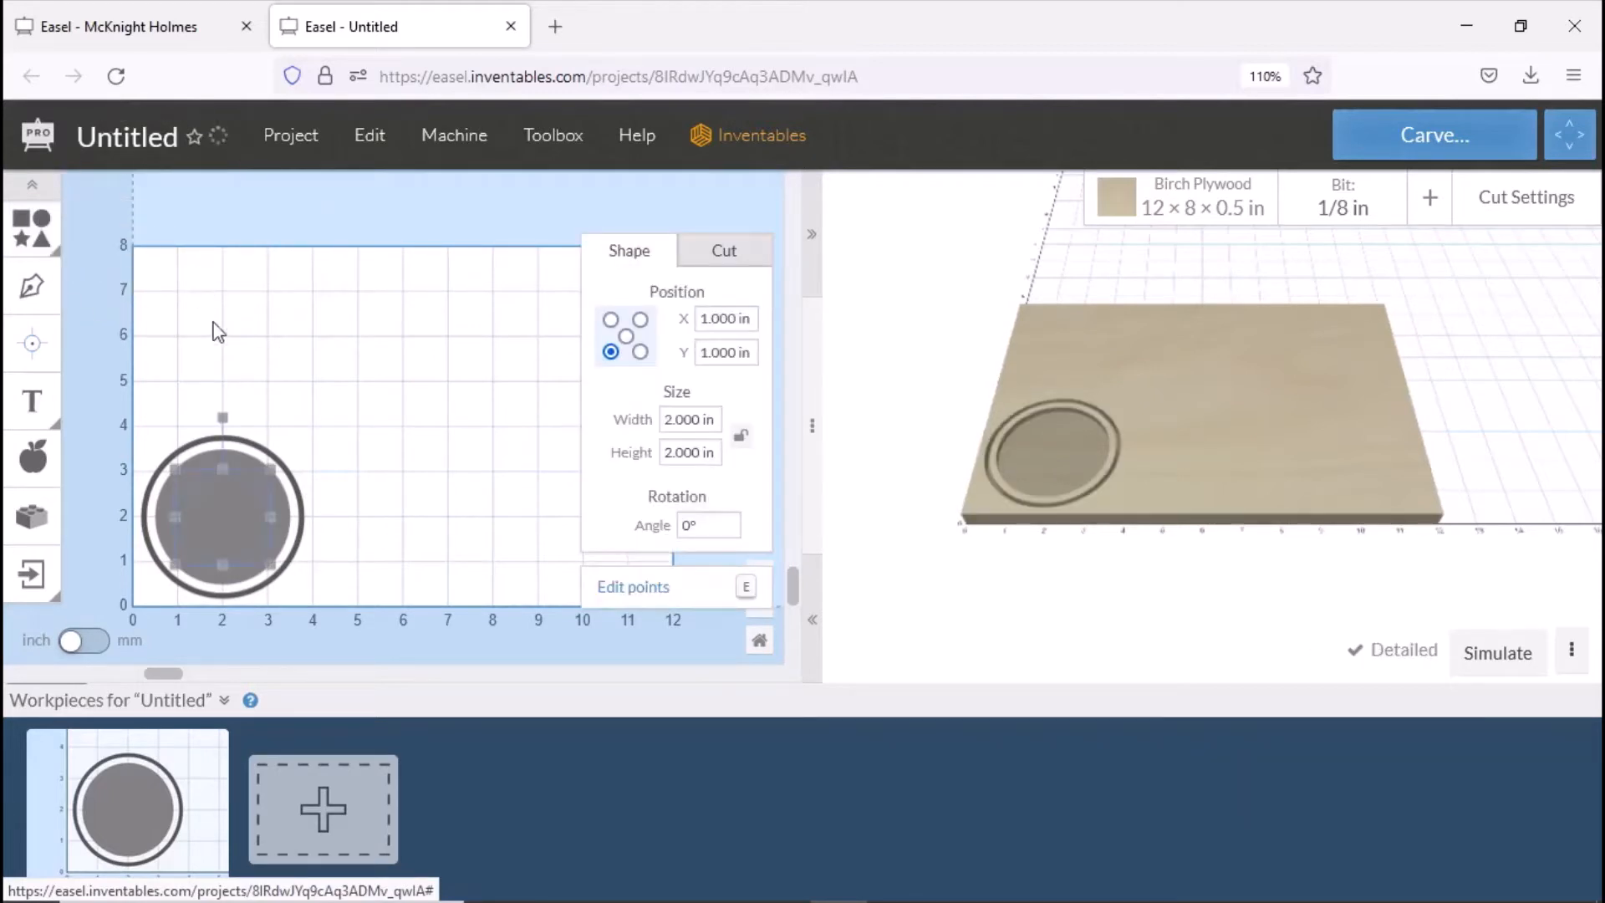
drag(212, 544, 272, 405)
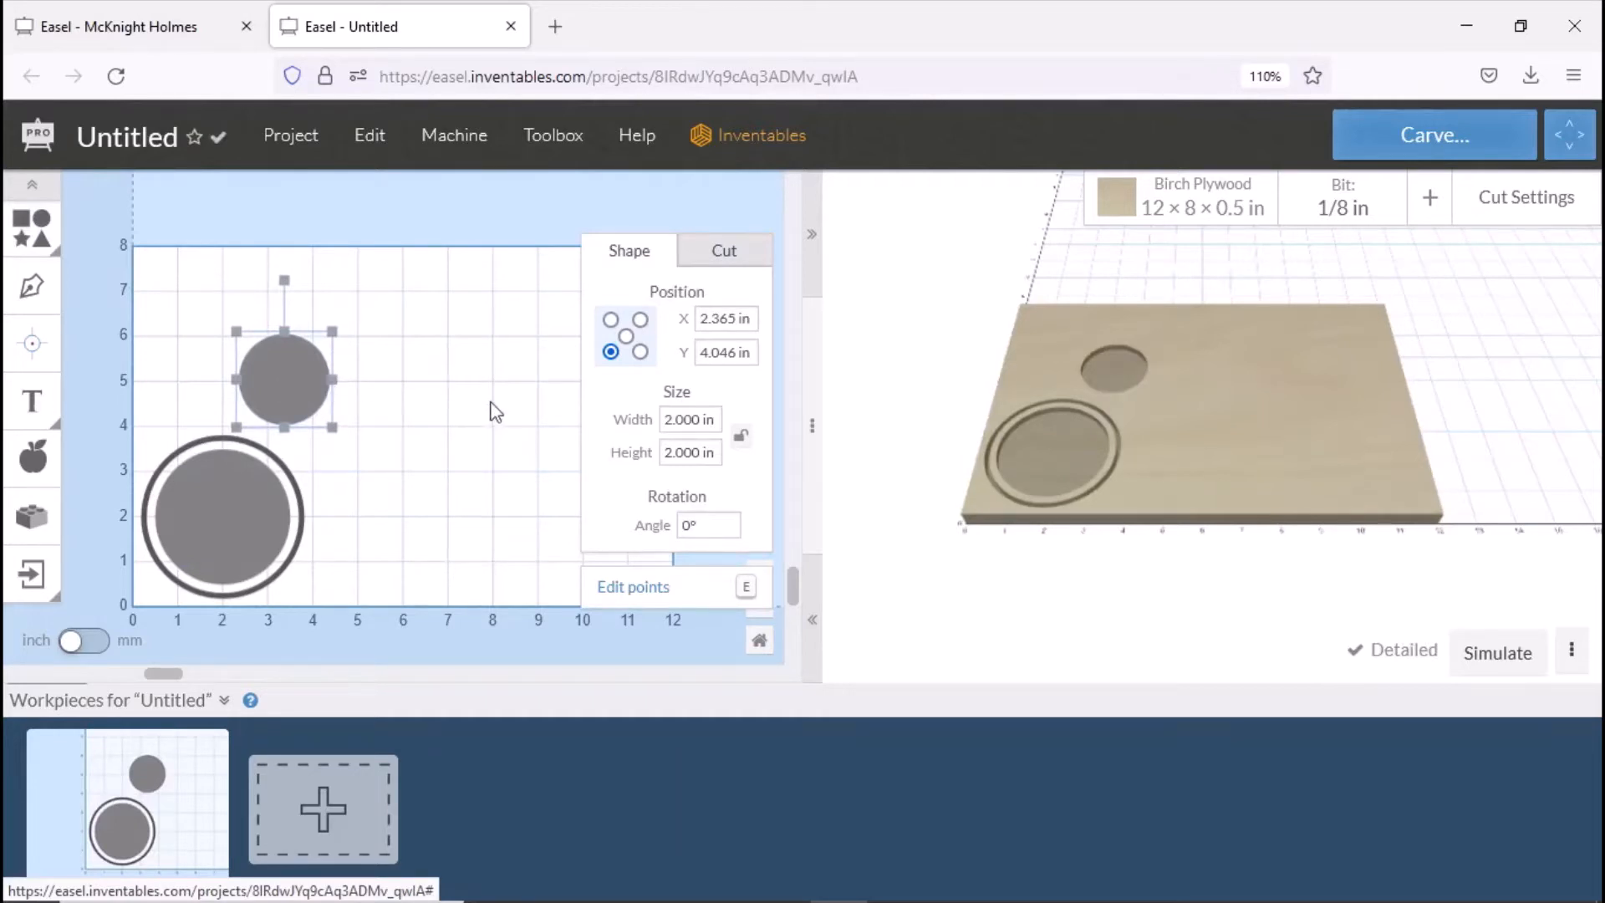
click(741, 436)
drag(710, 420, 662, 420)
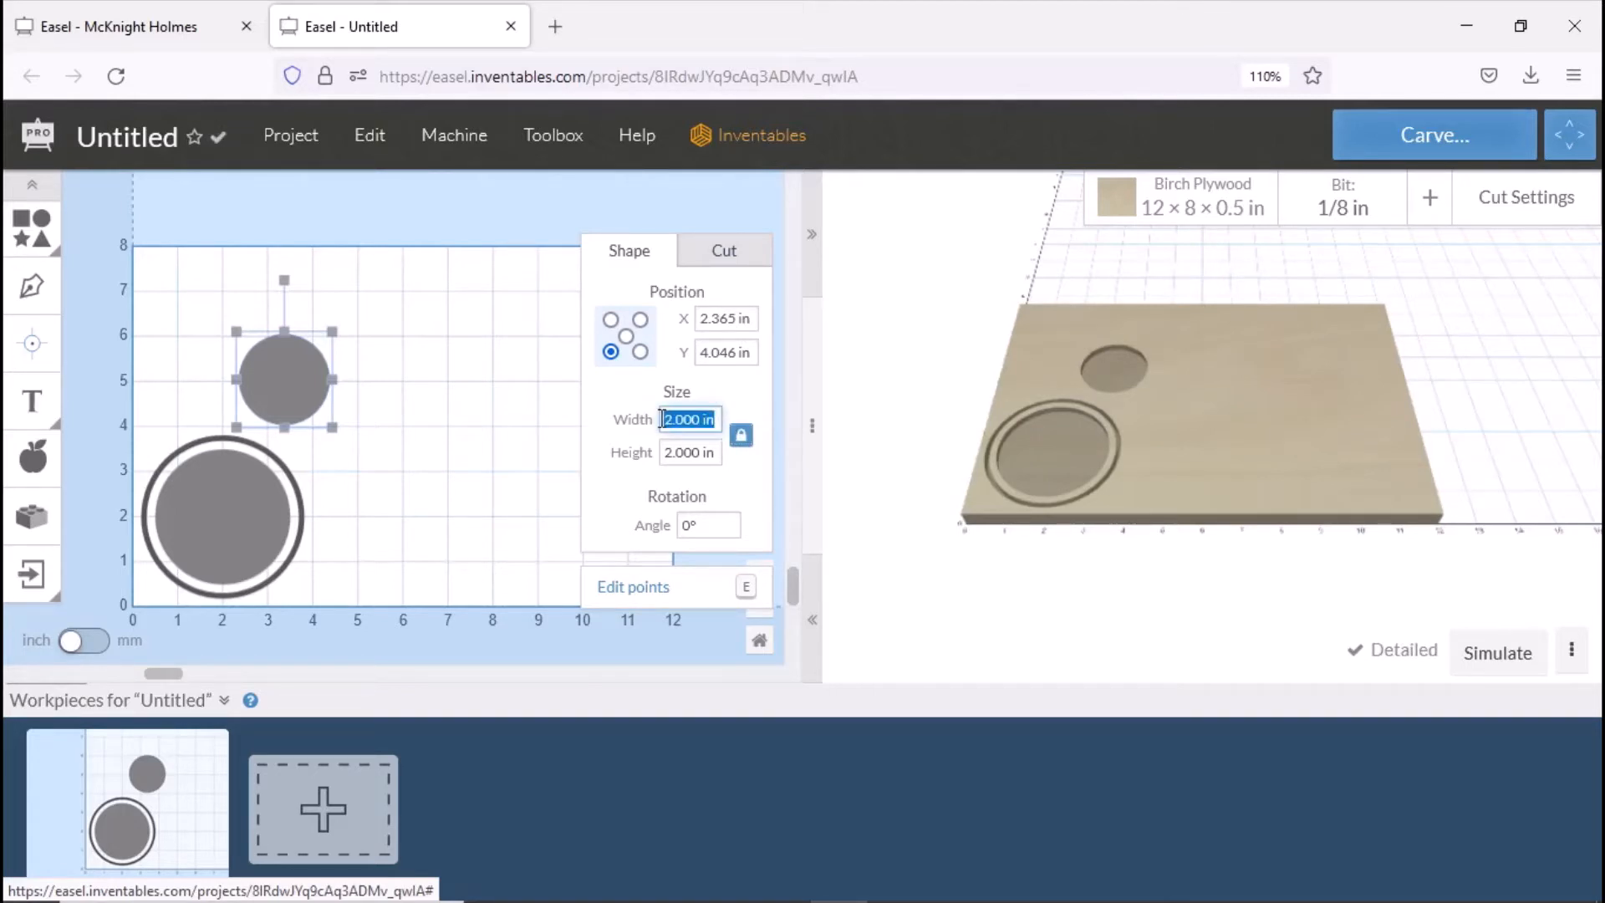
key(BackSpace)
text(.5)
key(Return)
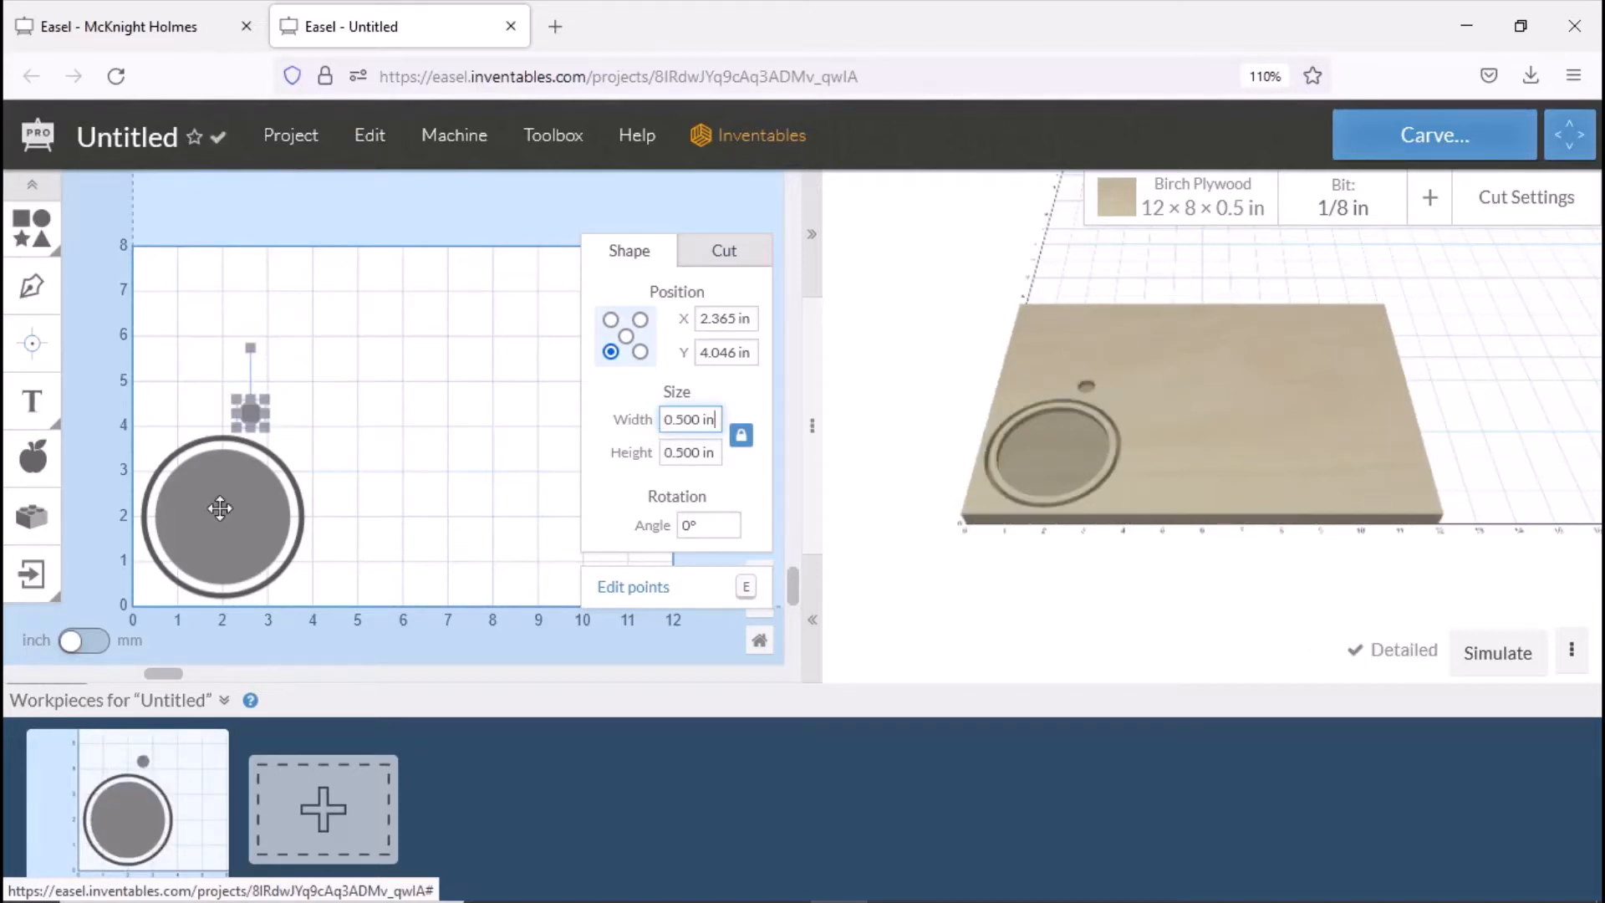
Align the small circle with the outer ring along their horizontal centres.
shift+click(294, 485)
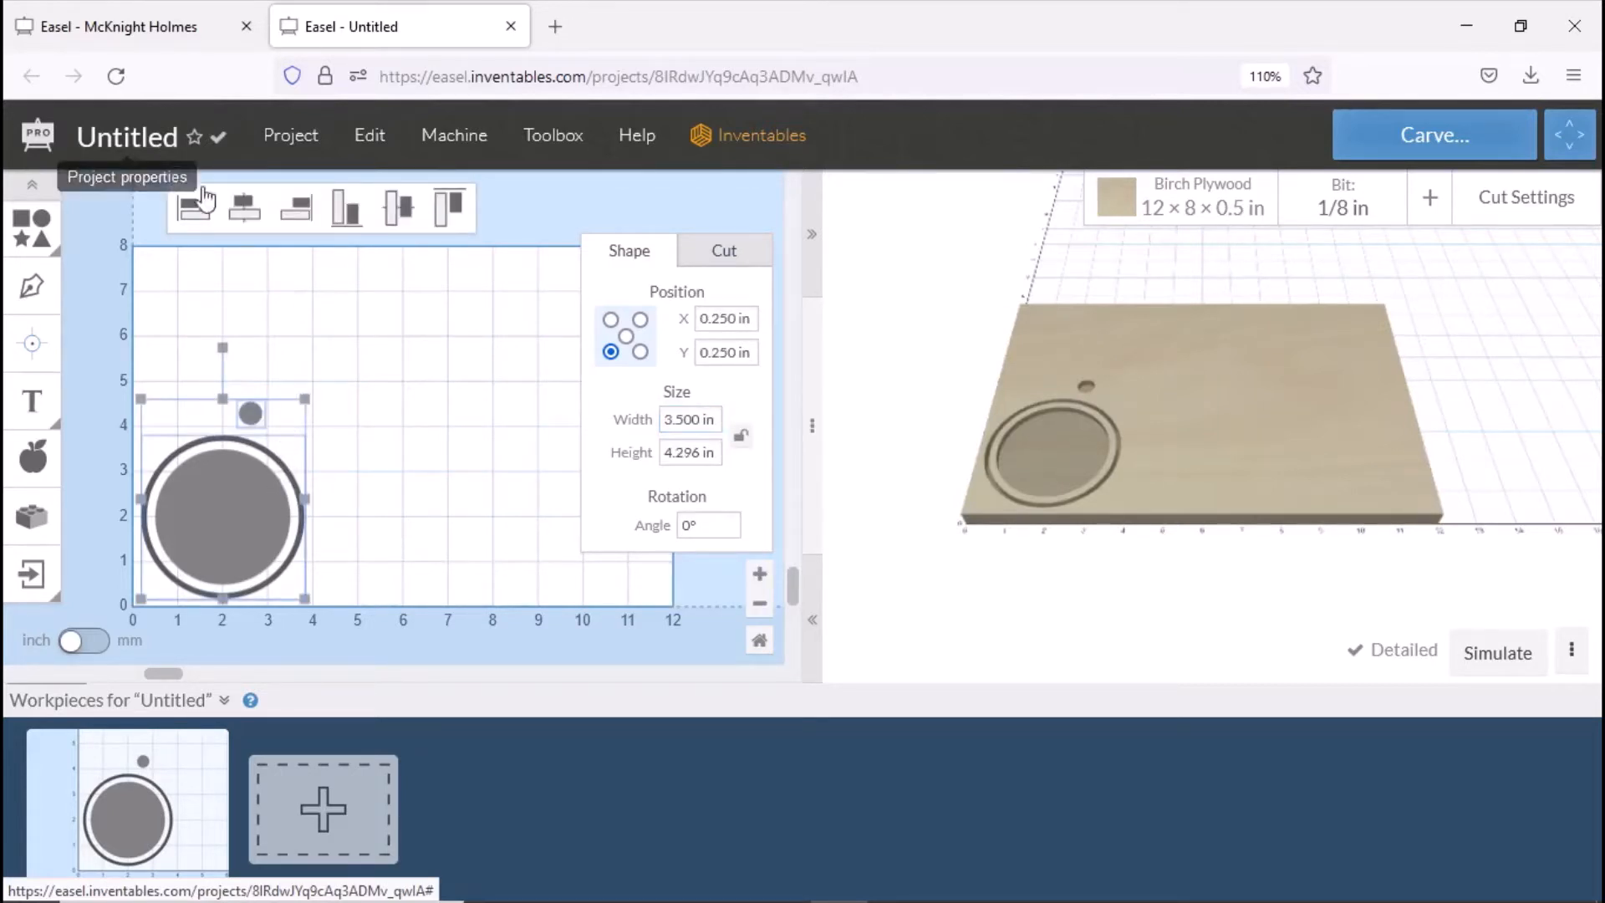
click(244, 210)
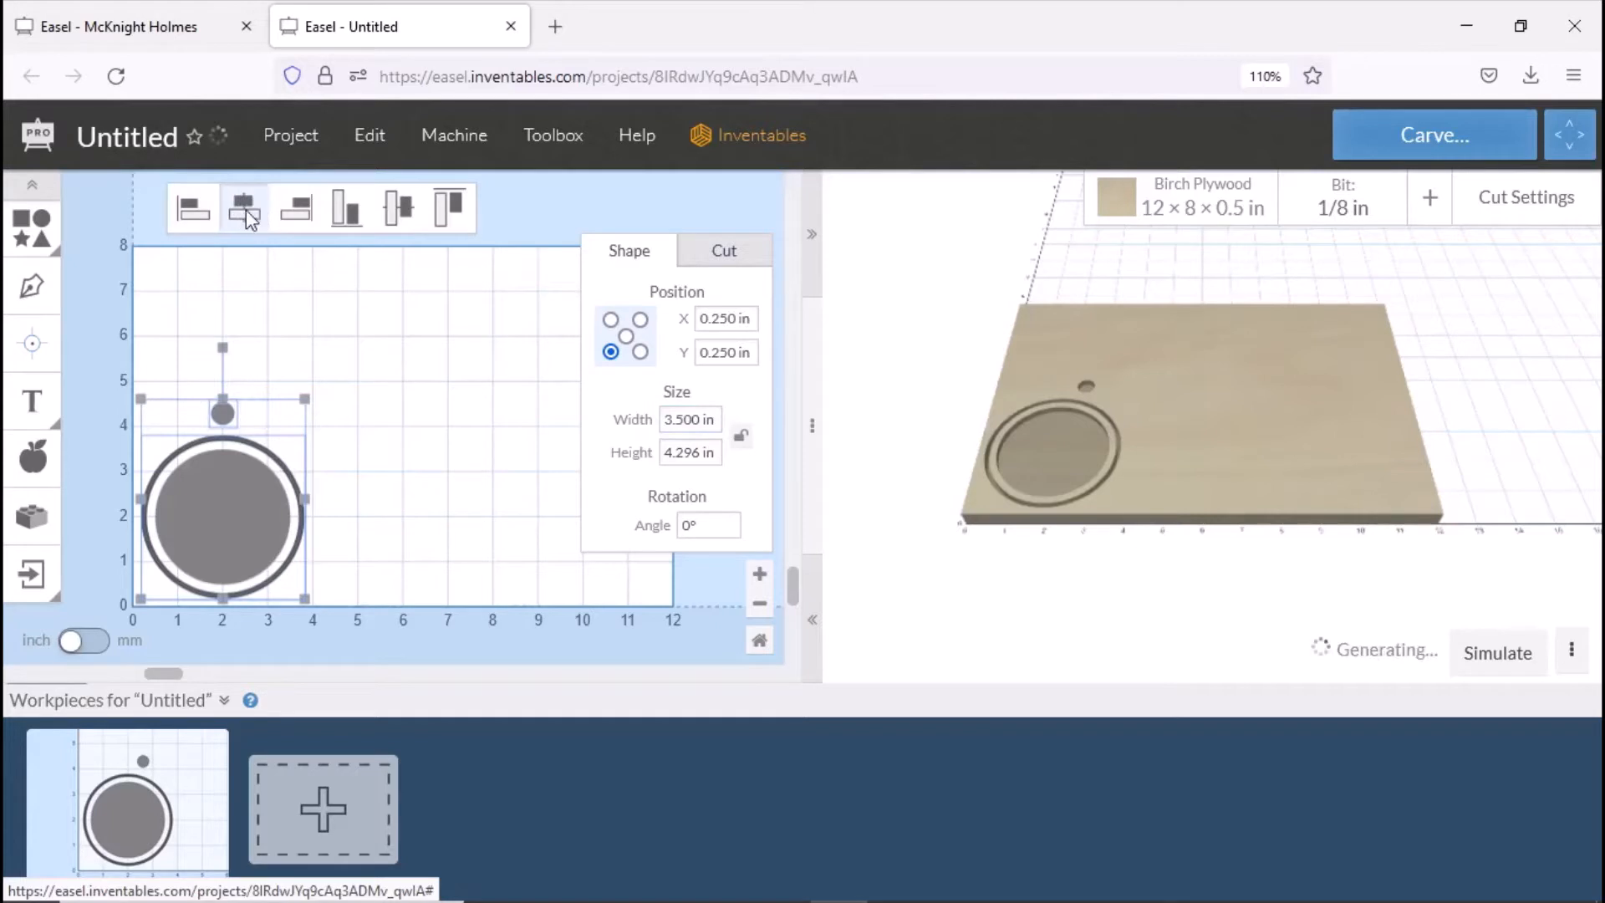
click(330, 351)
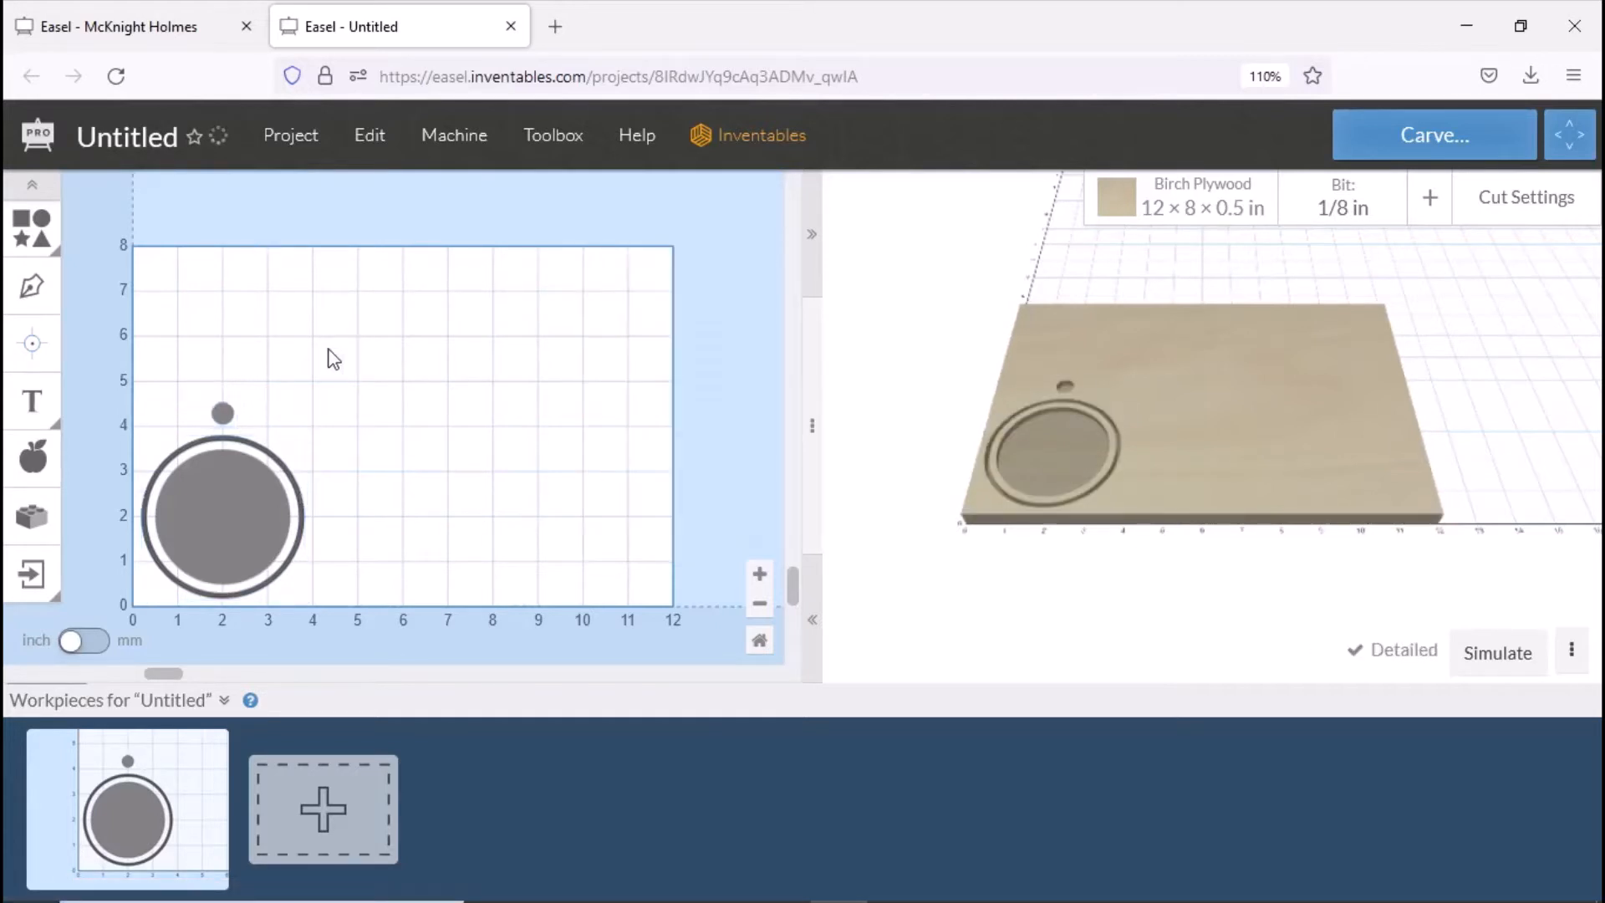
Nudge the small circle straight down until it overlaps the ring's upper edge, at Y 3.636 in.
scroll(266, 541, up, 1)
scroll(266, 542, up, 2)
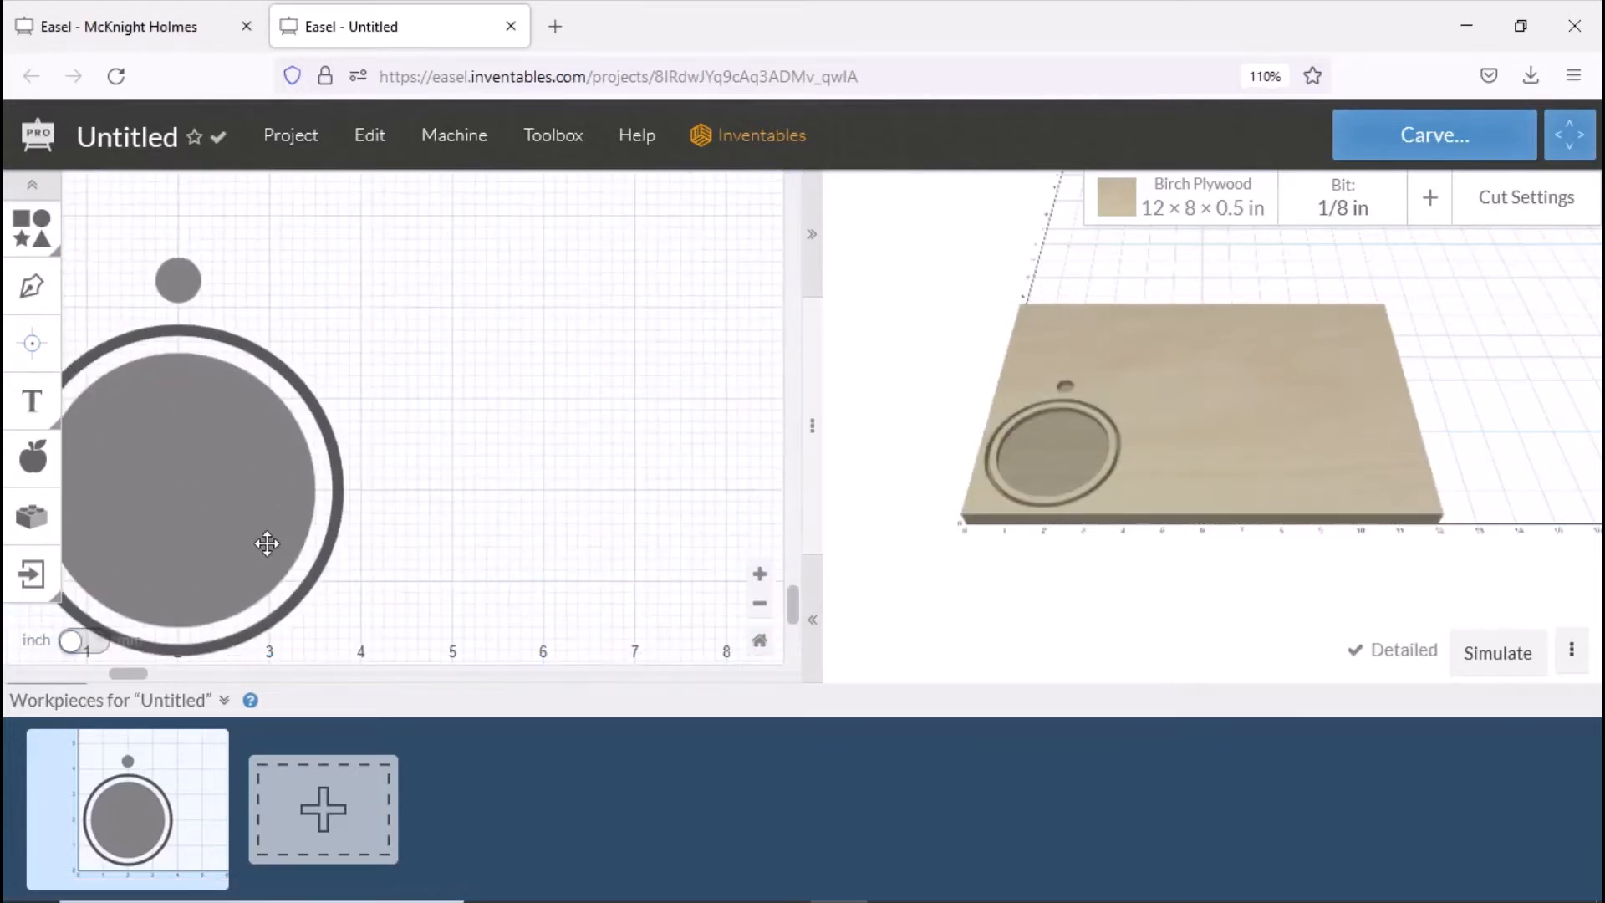
click(189, 290)
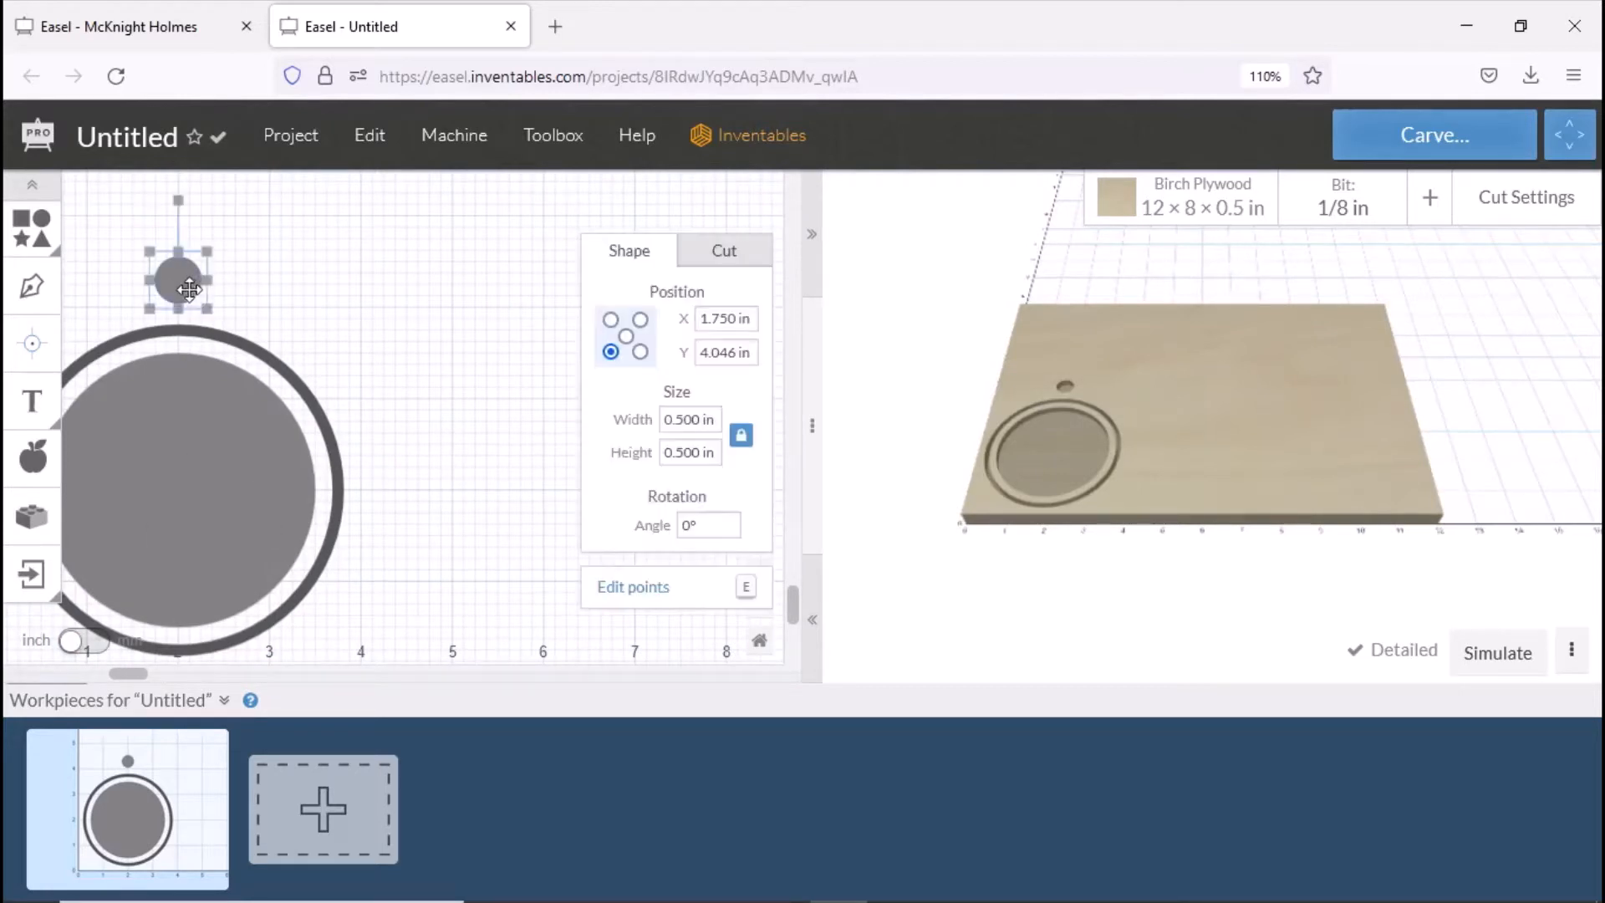
key(Down)
key(Down)
key(Down)
key(Down)
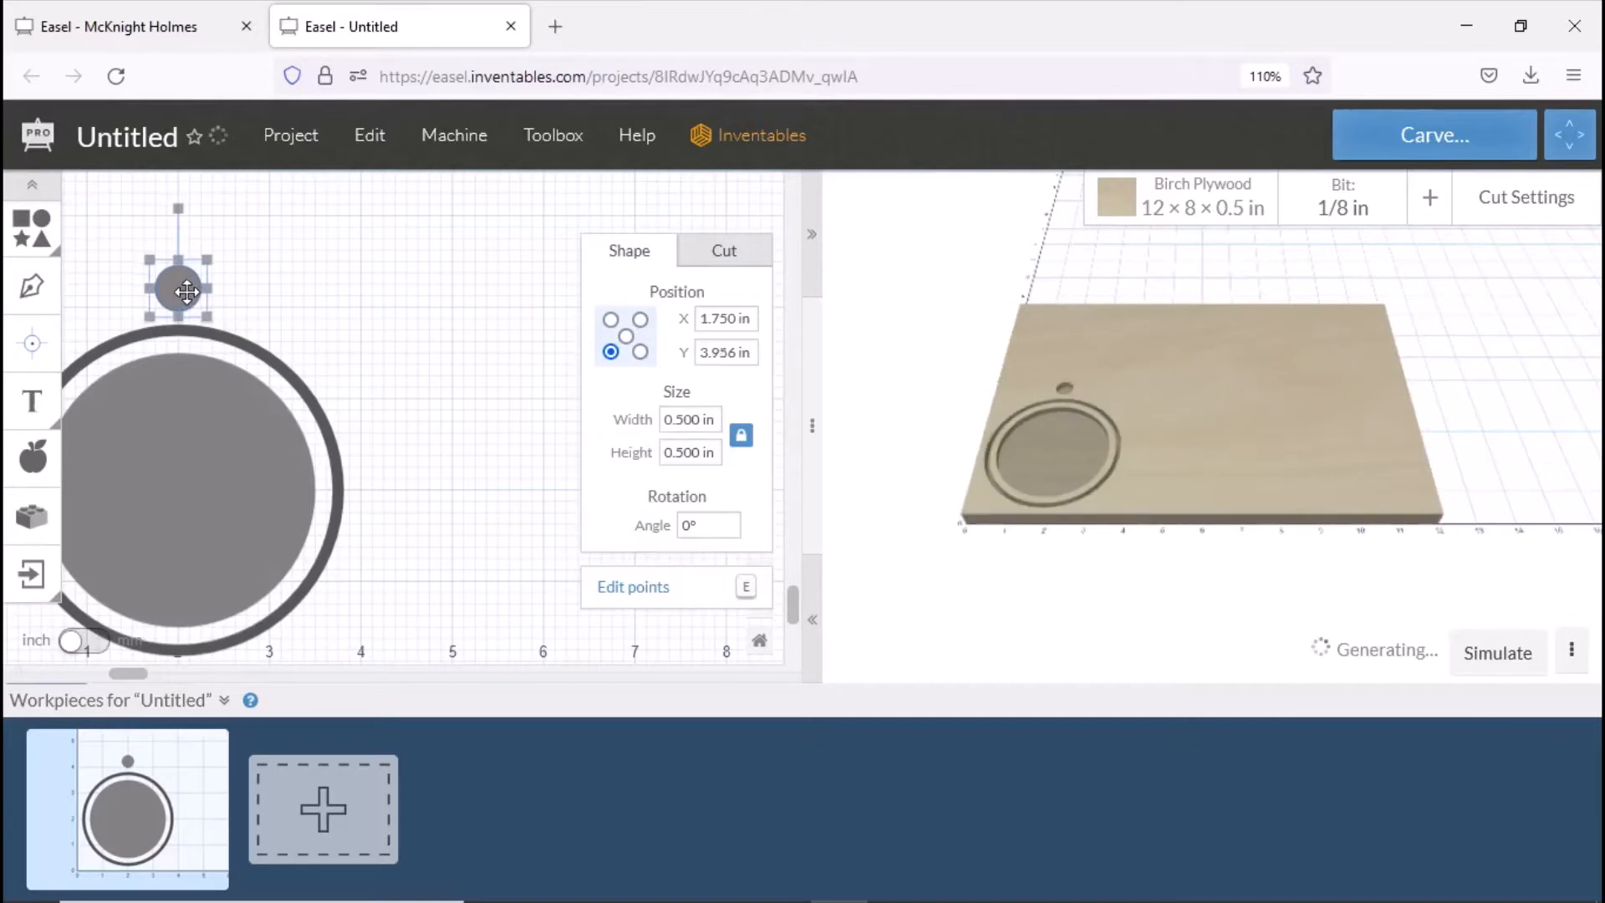
key(Down)
key(Down)
key(Down)
key(Down)
key(Down)
key(Down)
key(Down)
key(Down)
key(Down)
key(Down)
key(Down)
key(Down)
key(Down)
key(Down)
key(Down)
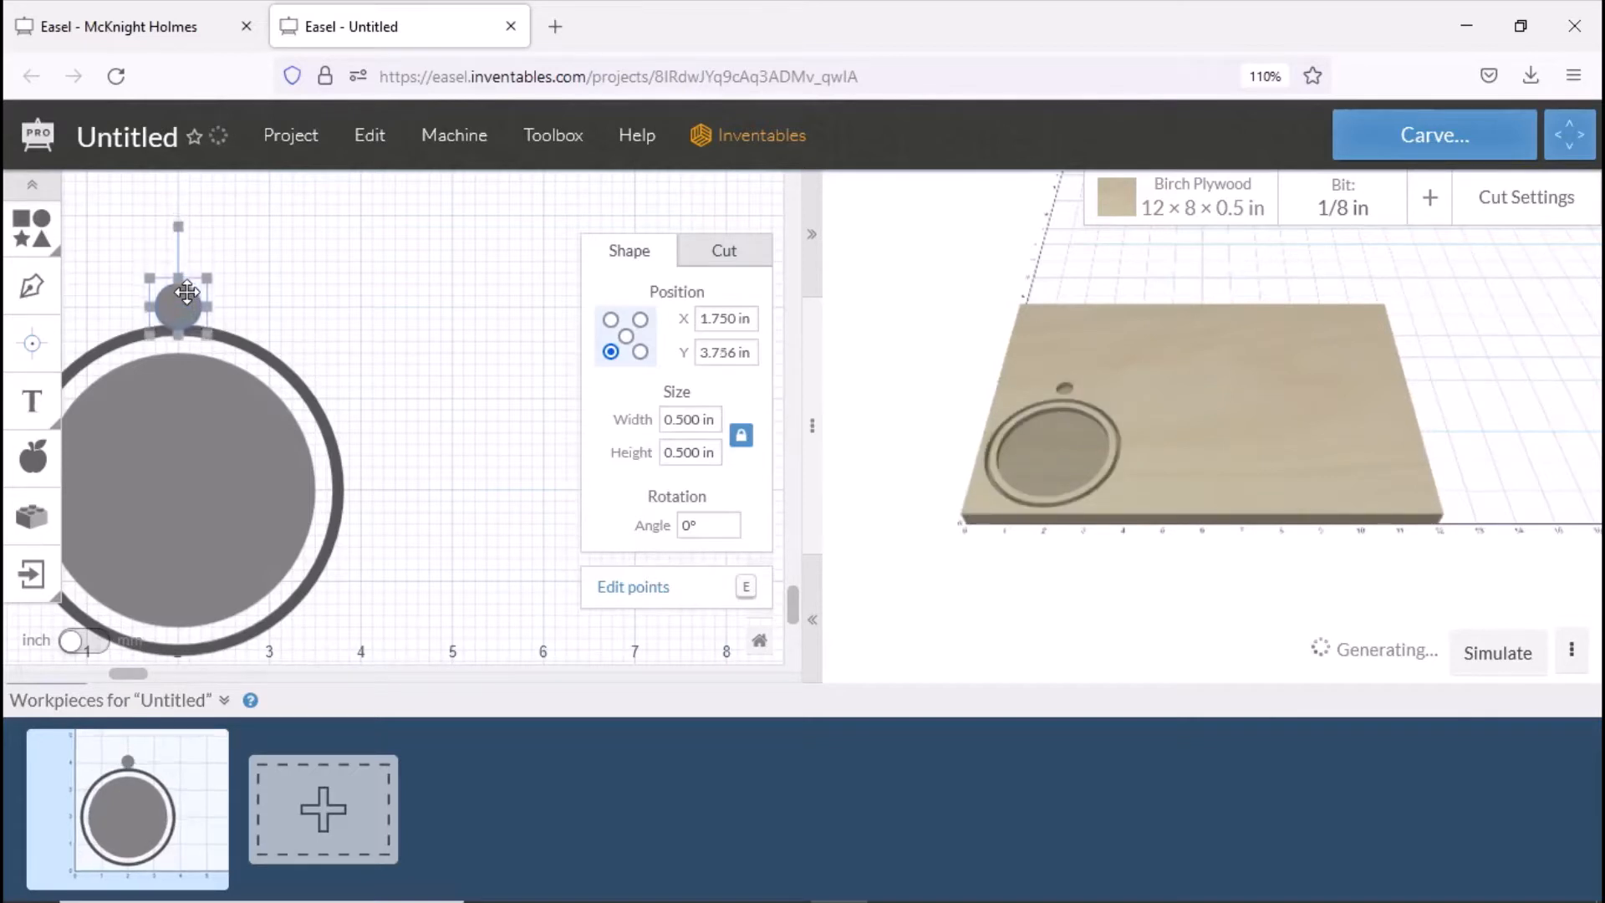
key(Down)
key(Down)
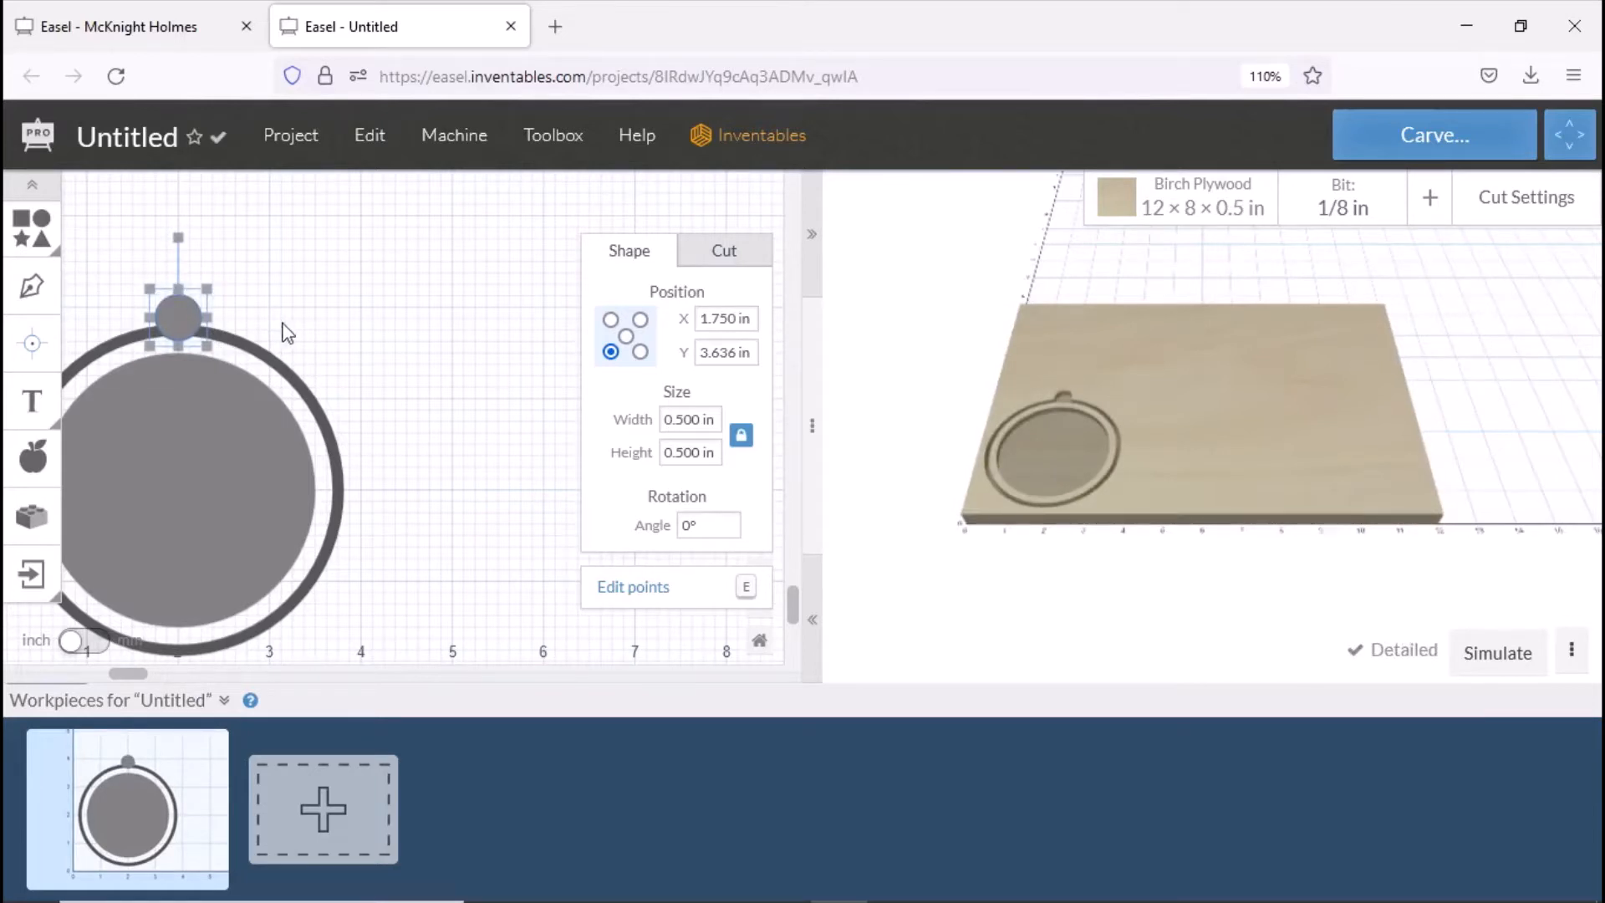
Combine the small circle and the outer ring into a single shape.
shift+click(278, 356)
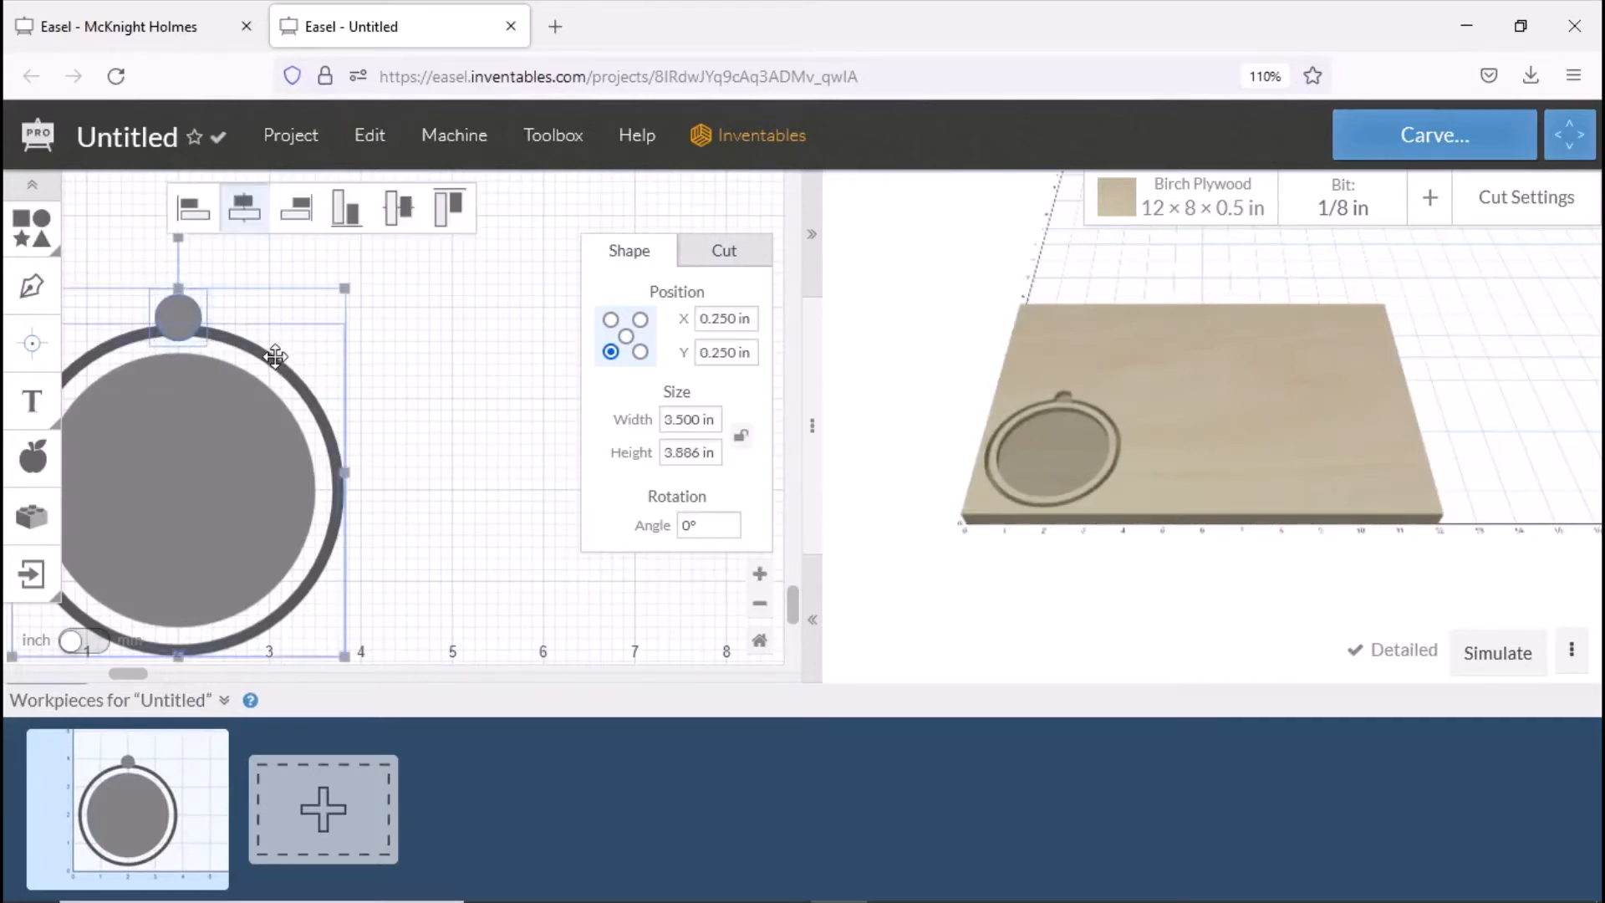
key(ctrl+u)
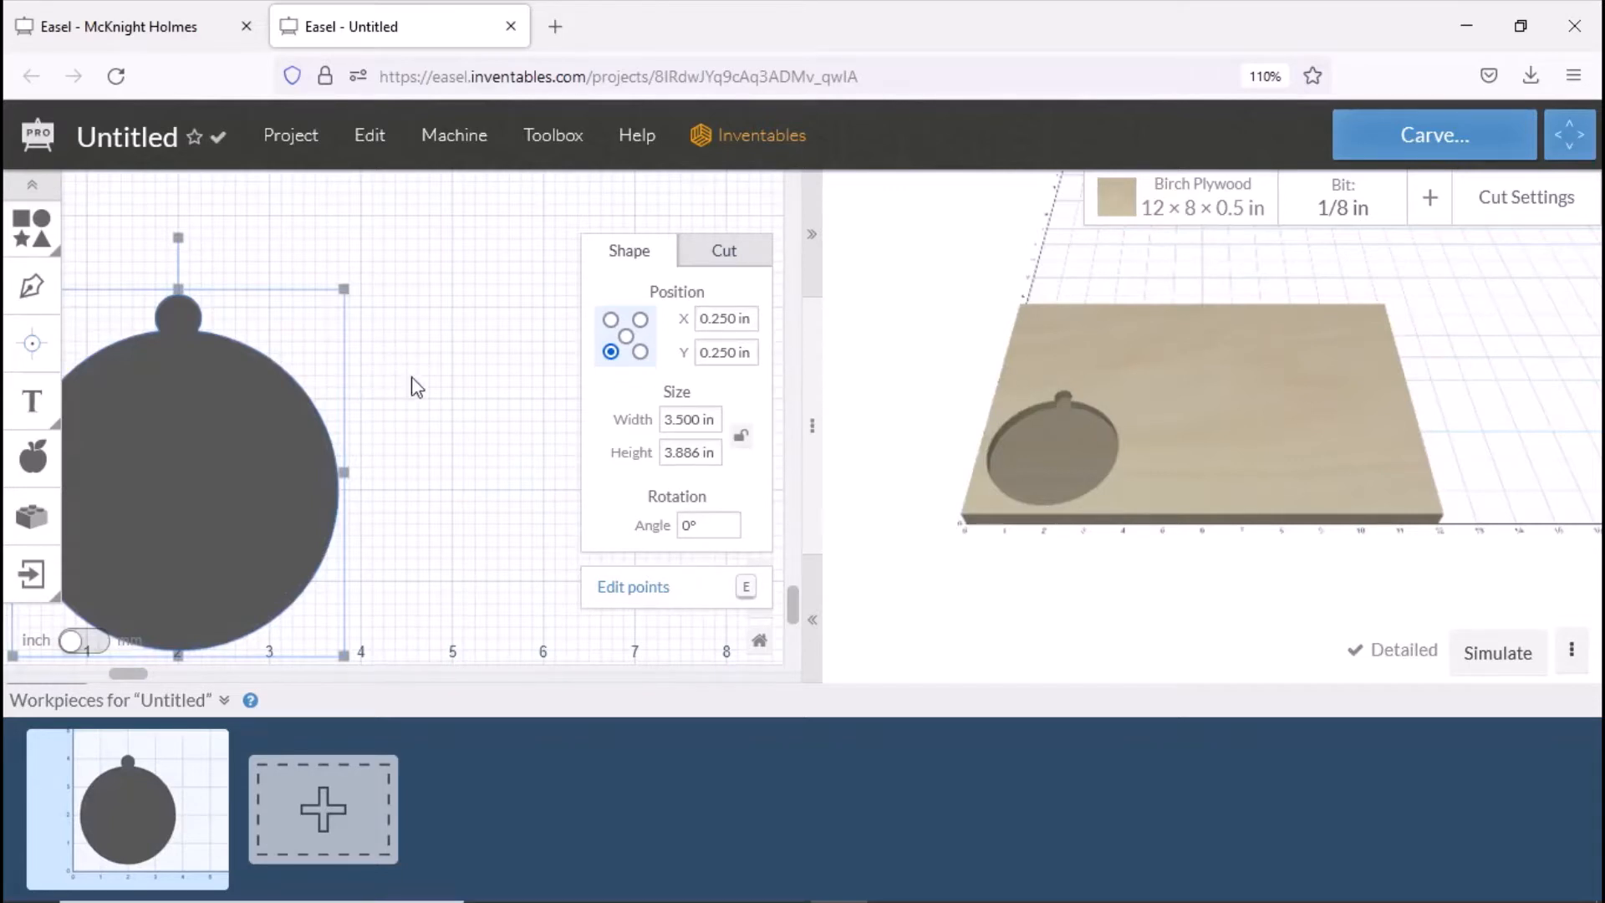
Set the combined ring-and-loop shape to cut outside the shape path.
click(722, 250)
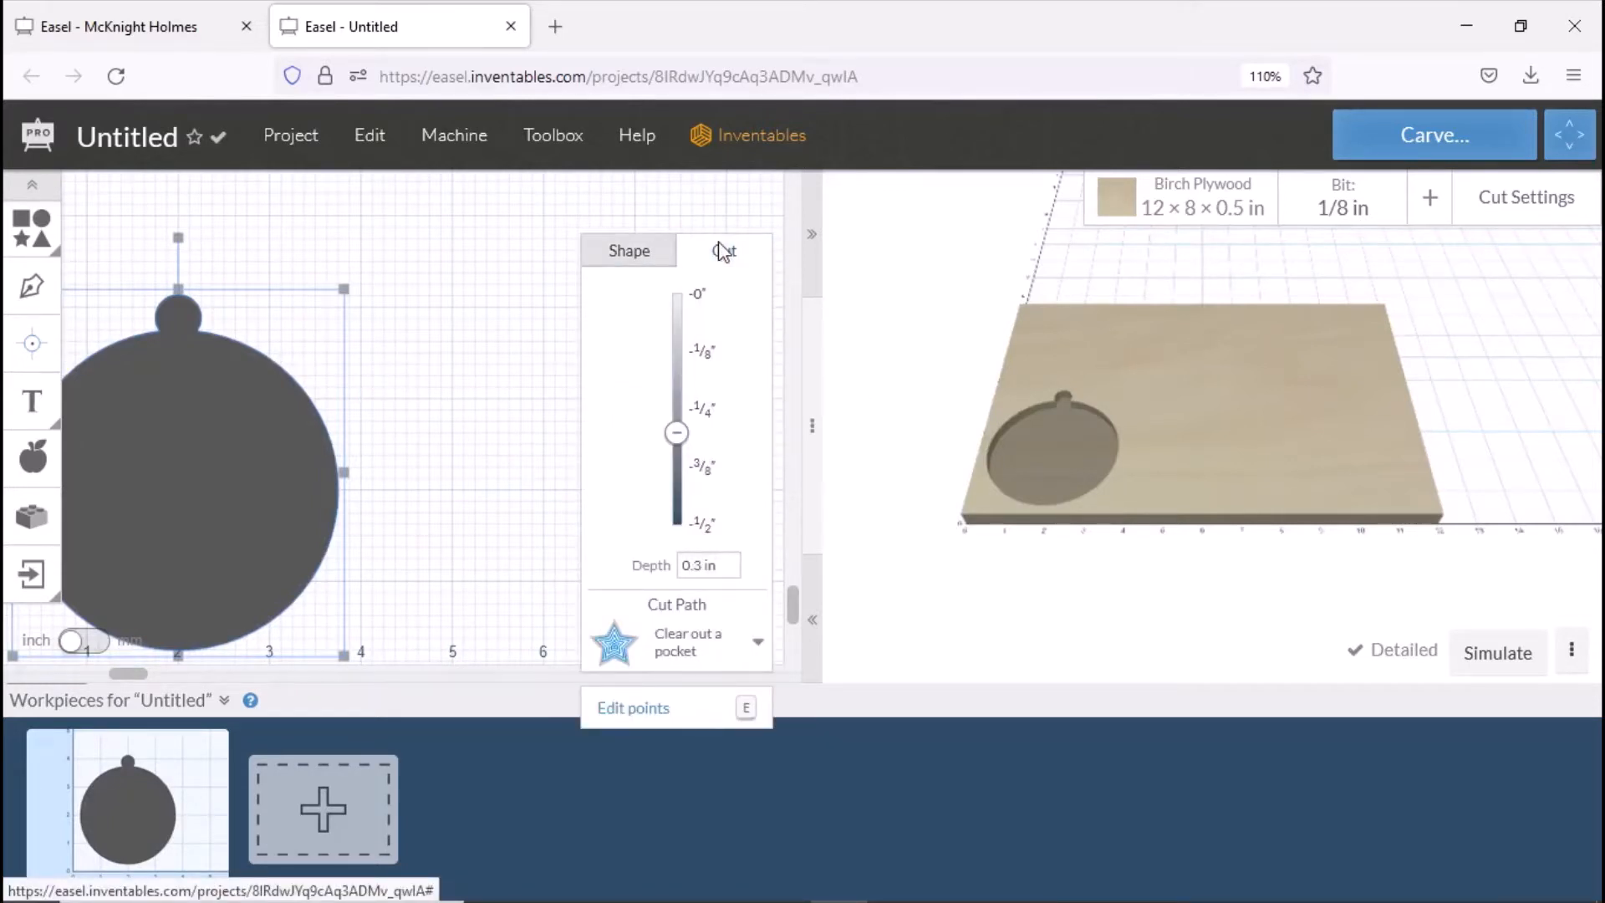
click(762, 648)
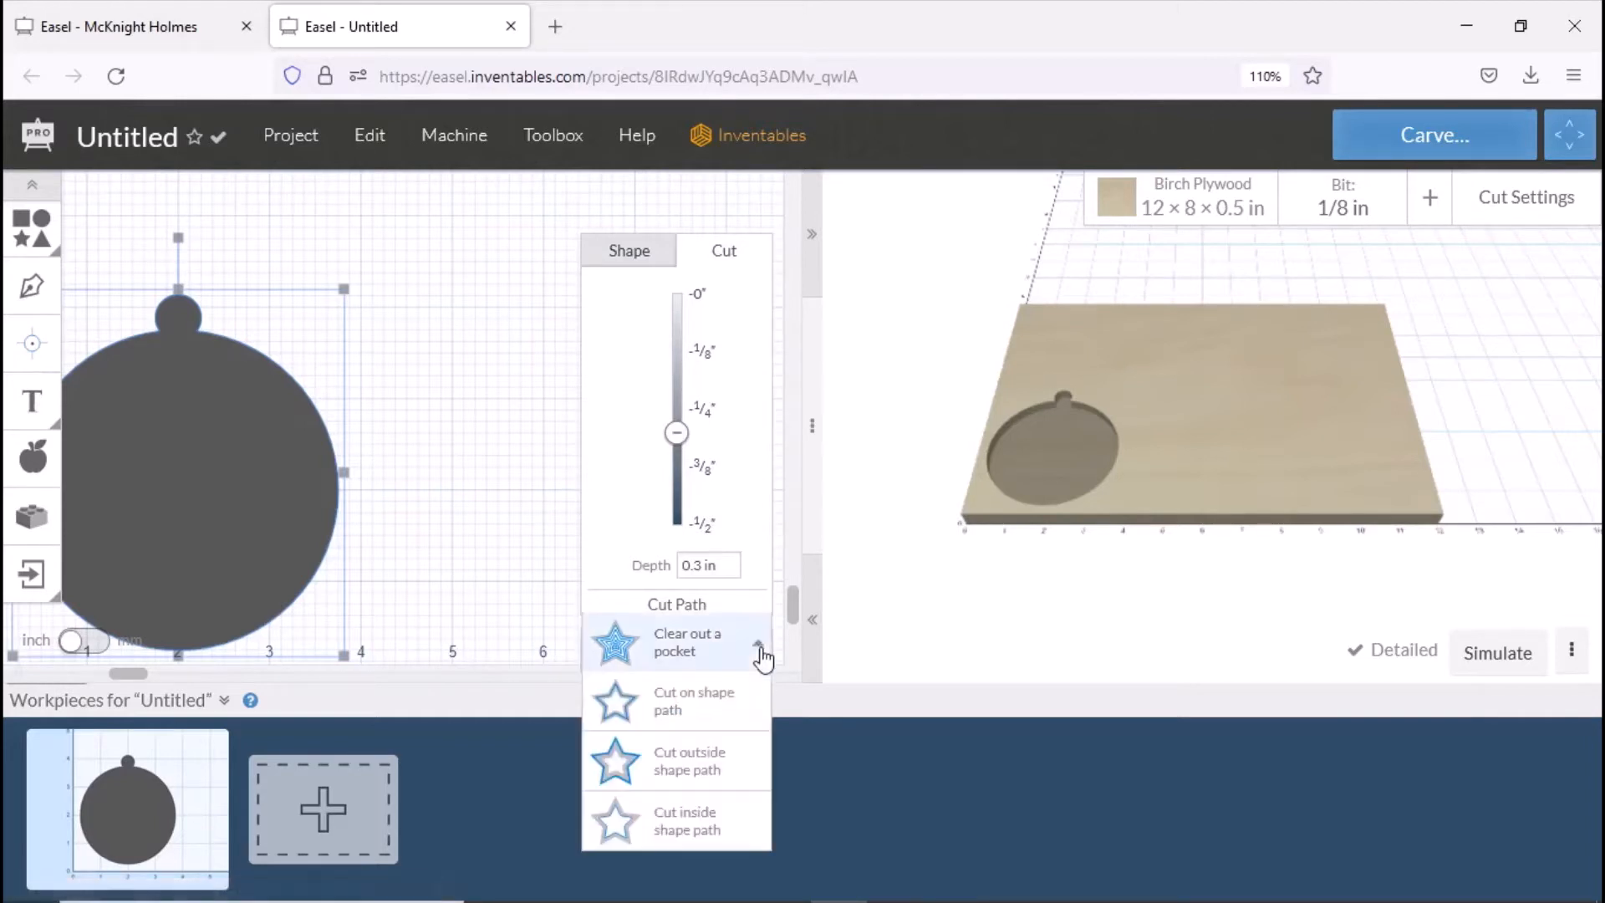
click(672, 776)
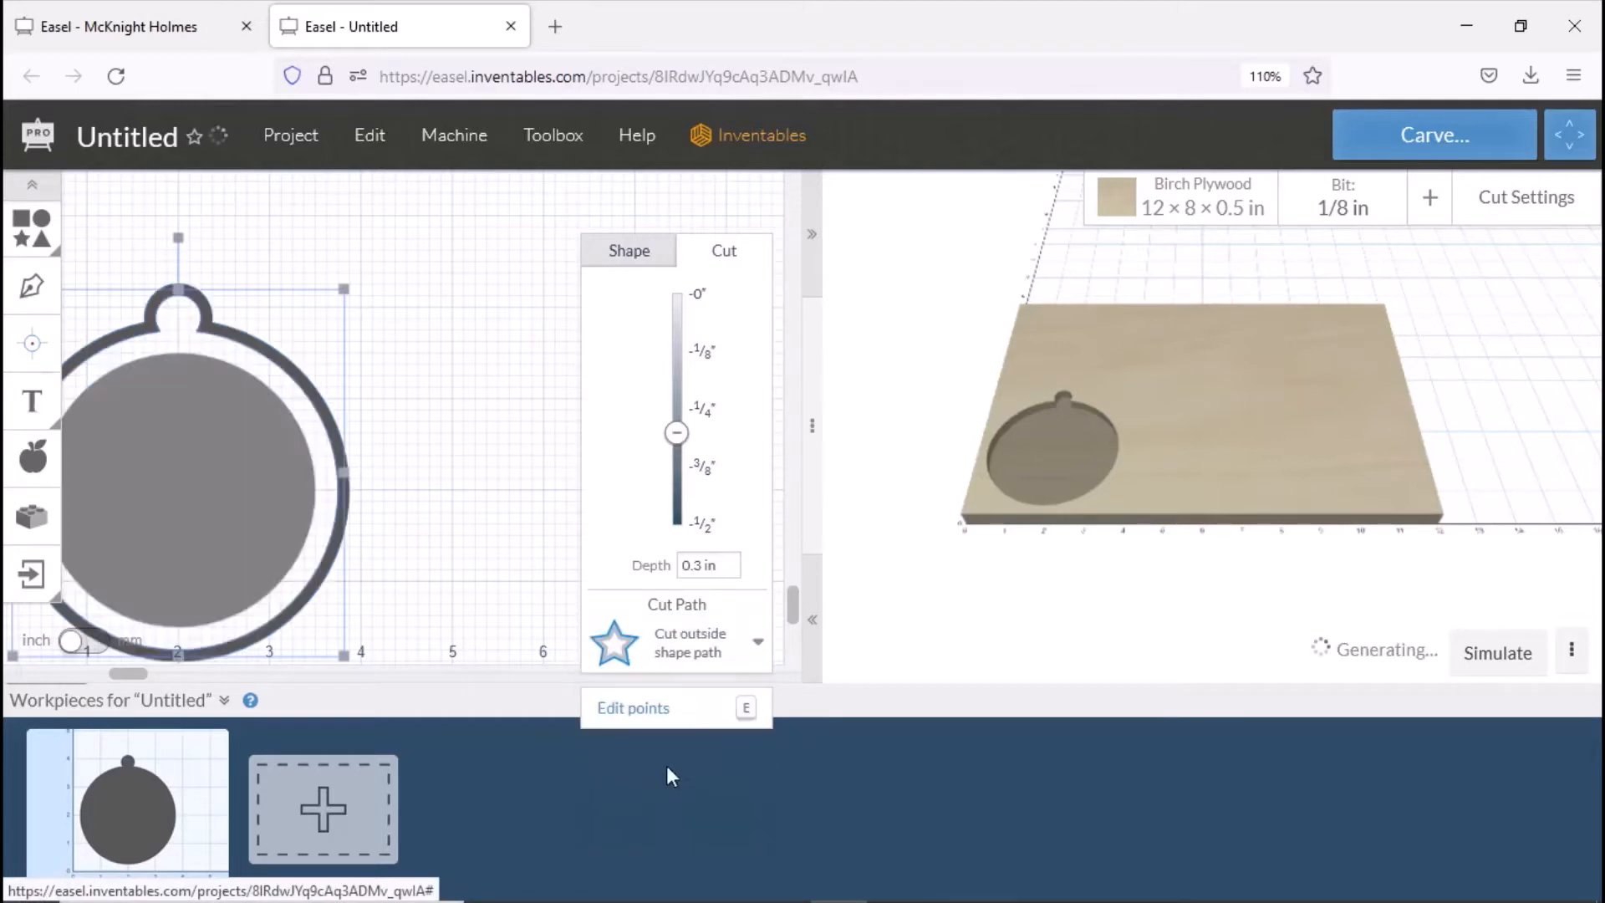
click(426, 374)
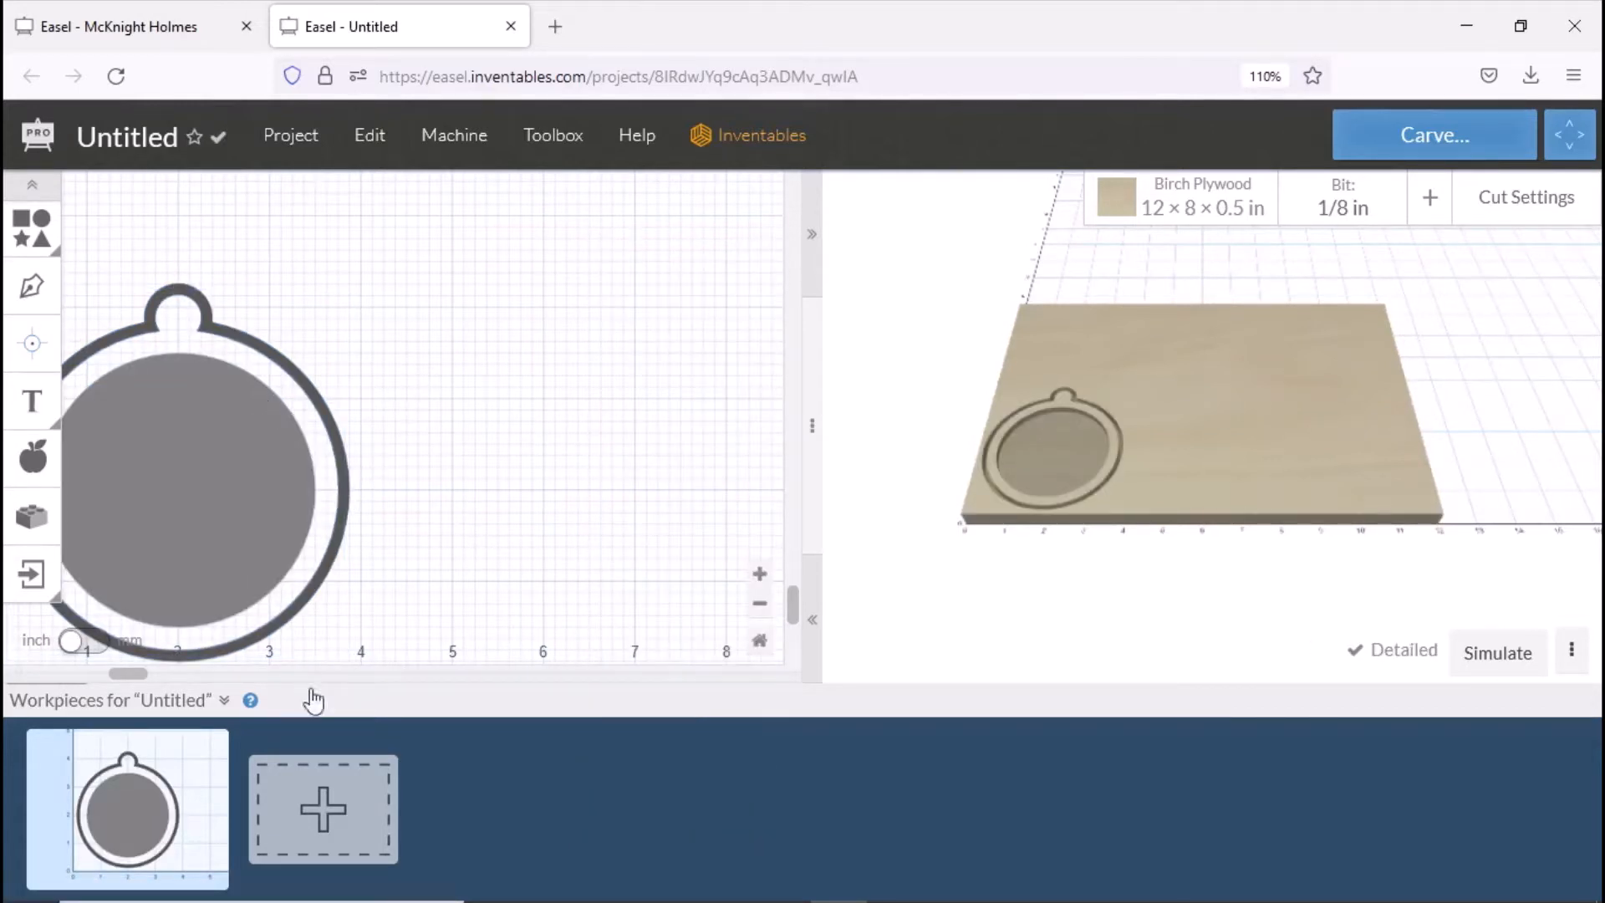
Add a new circle, lock its proportions and set its width to 0.25 in.
click(39, 227)
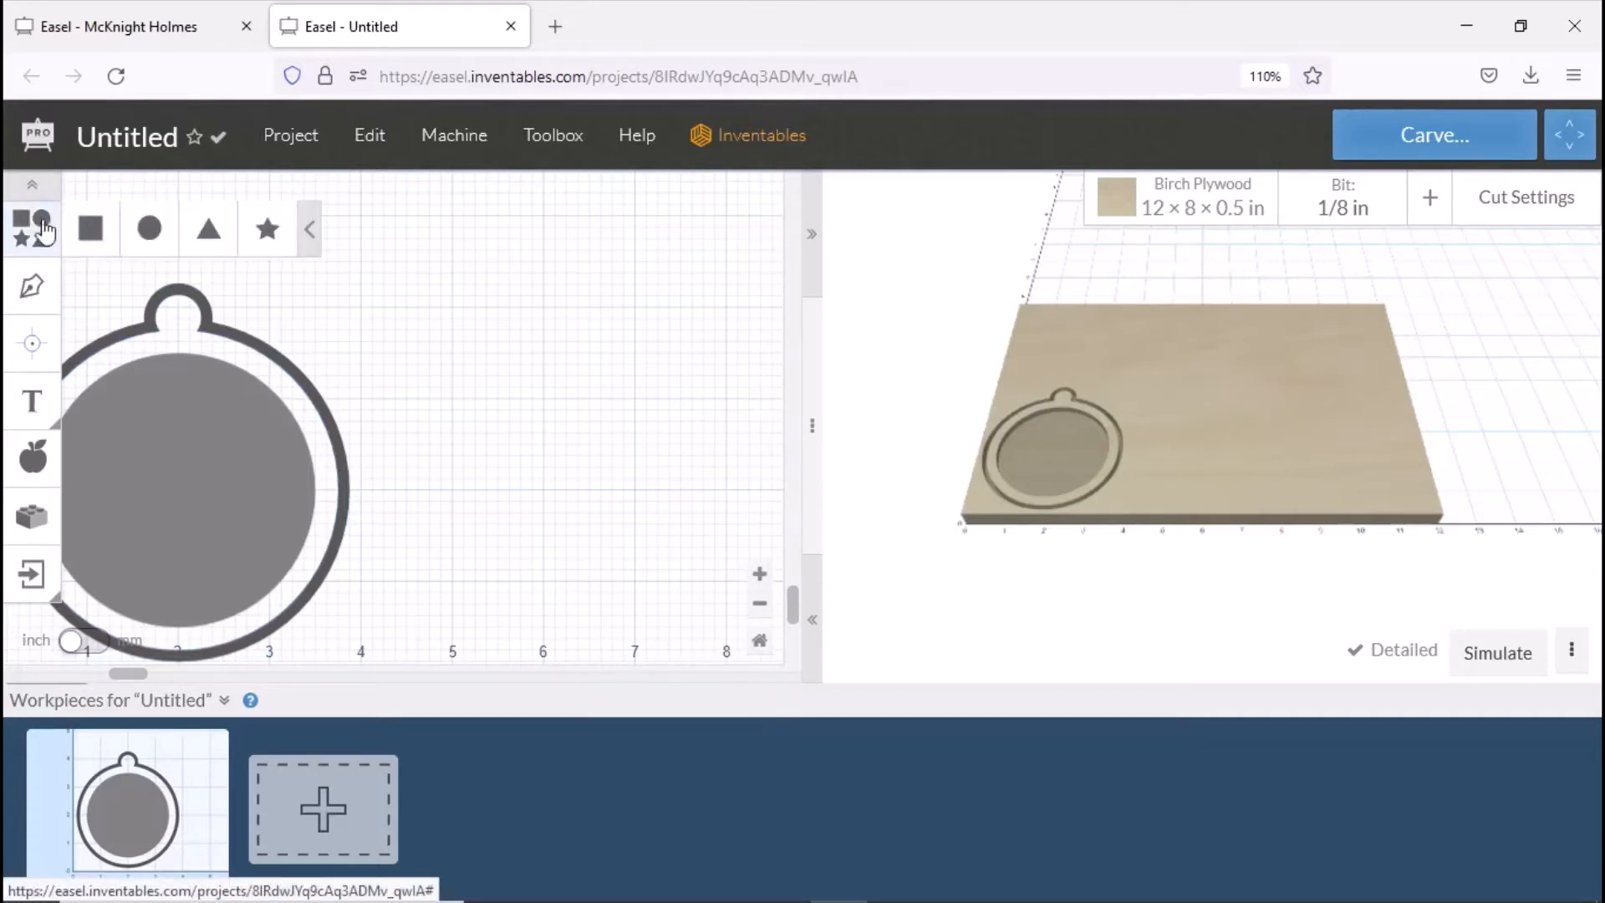
click(151, 225)
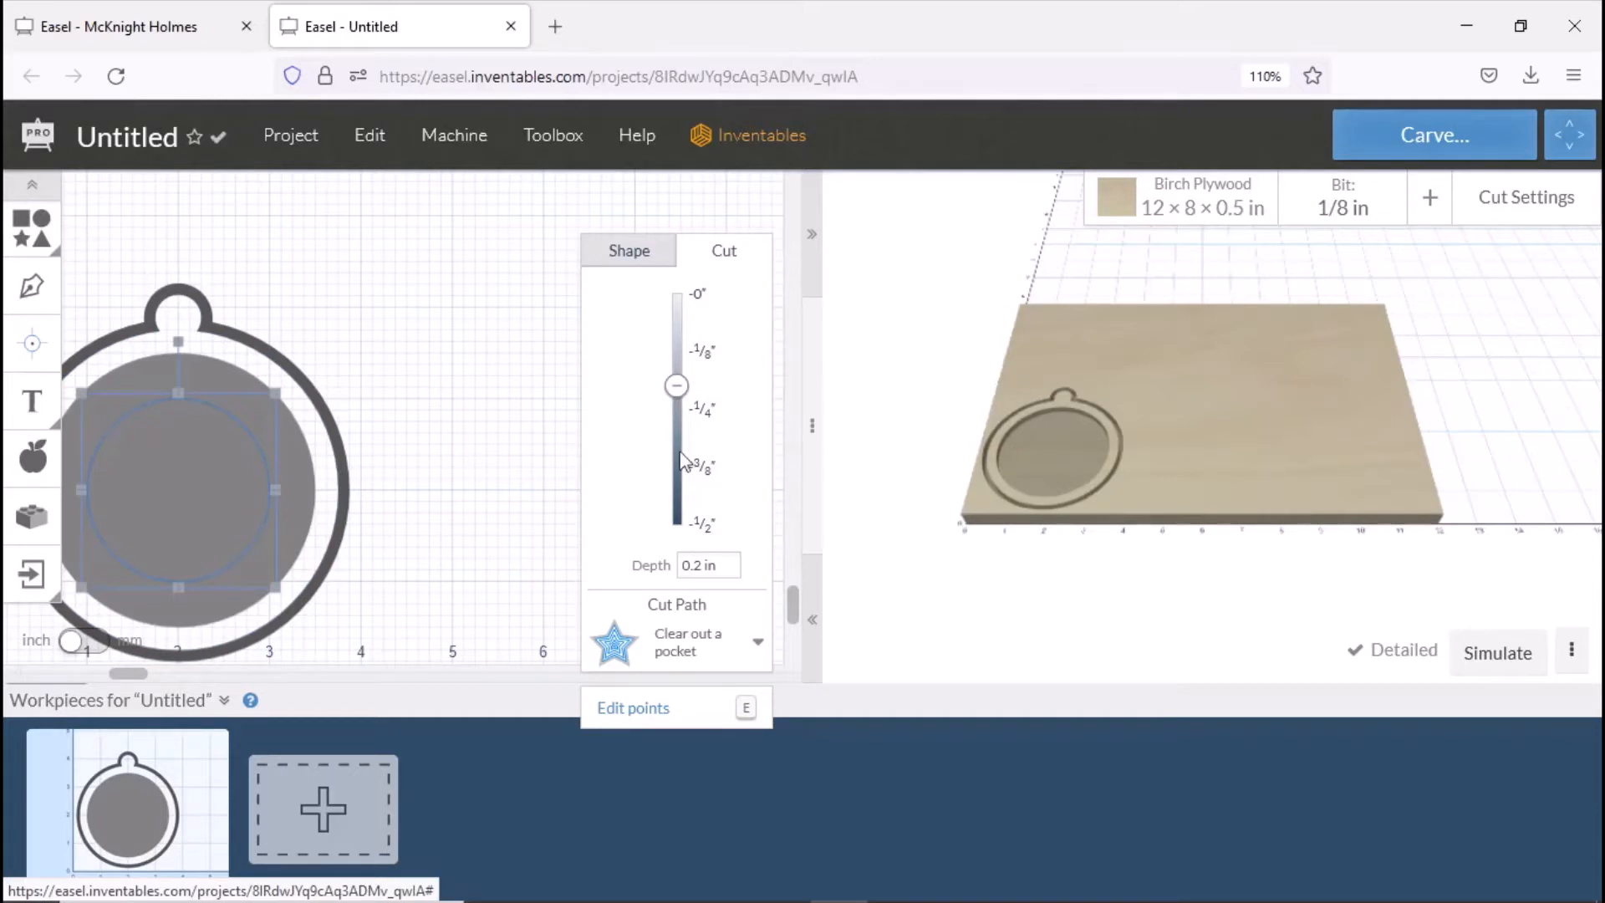
click(648, 256)
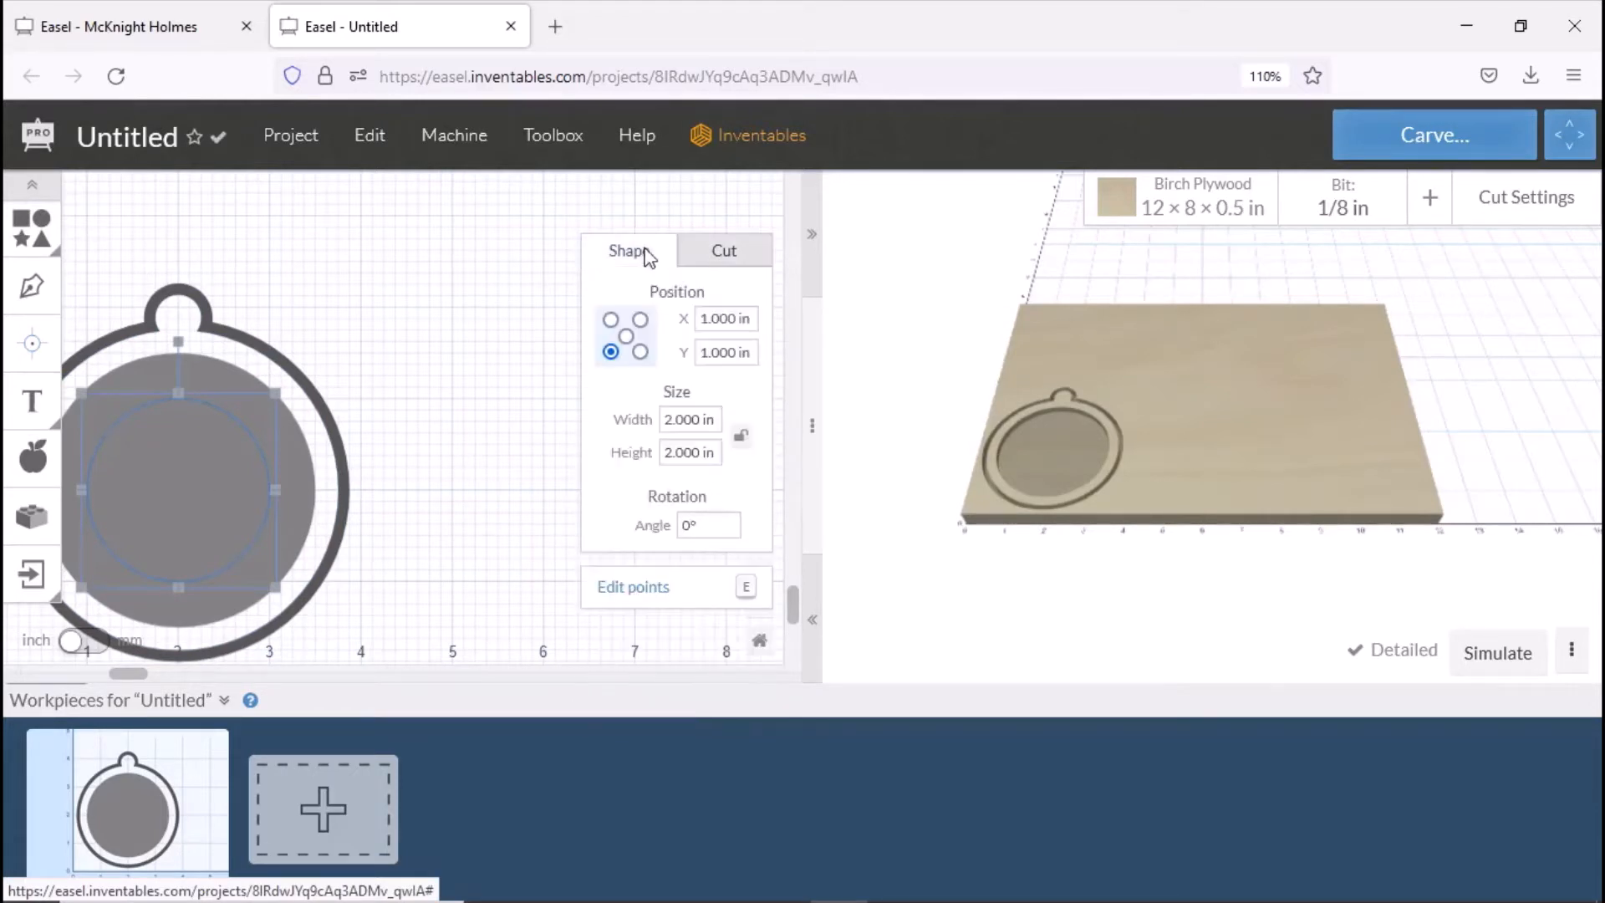
click(742, 442)
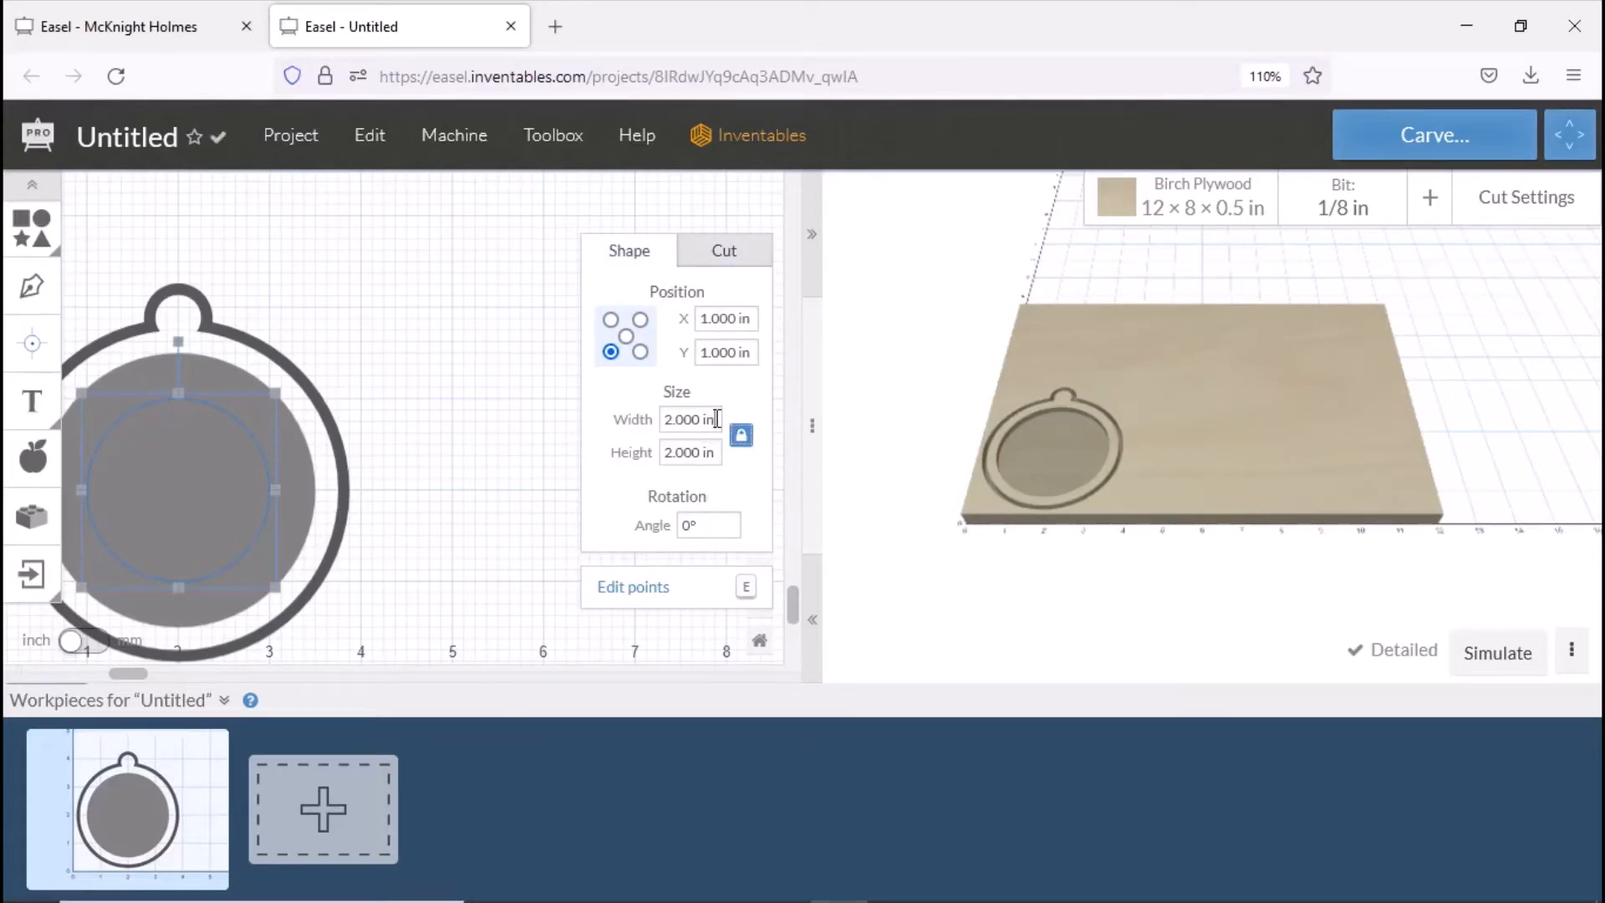
click(622, 421)
text(.2)
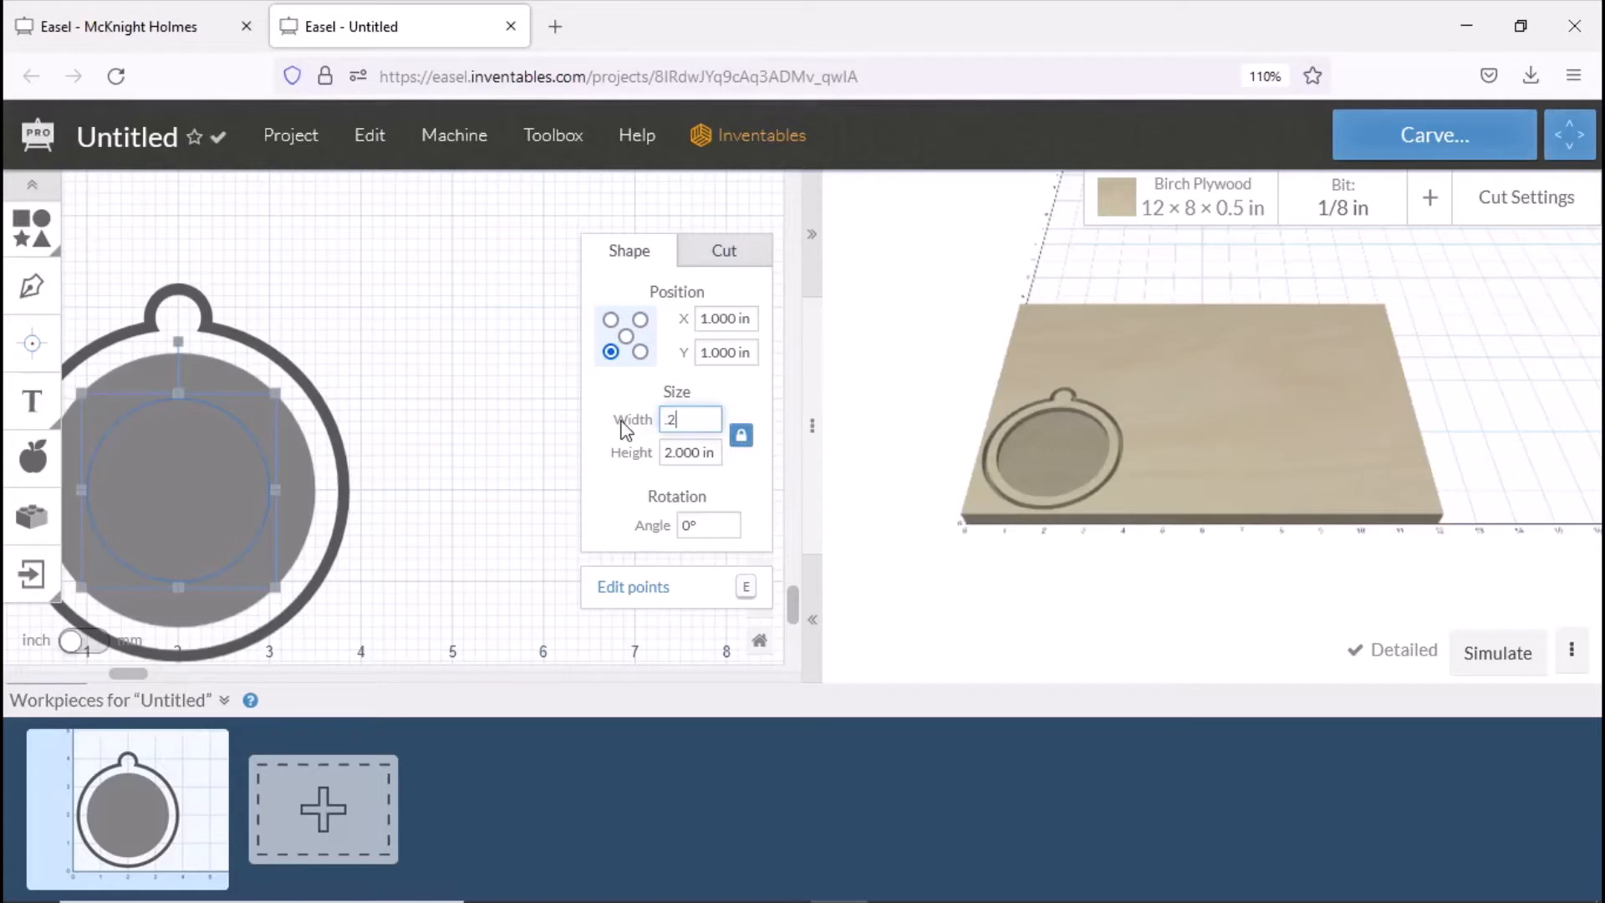
text(5)
key(Return)
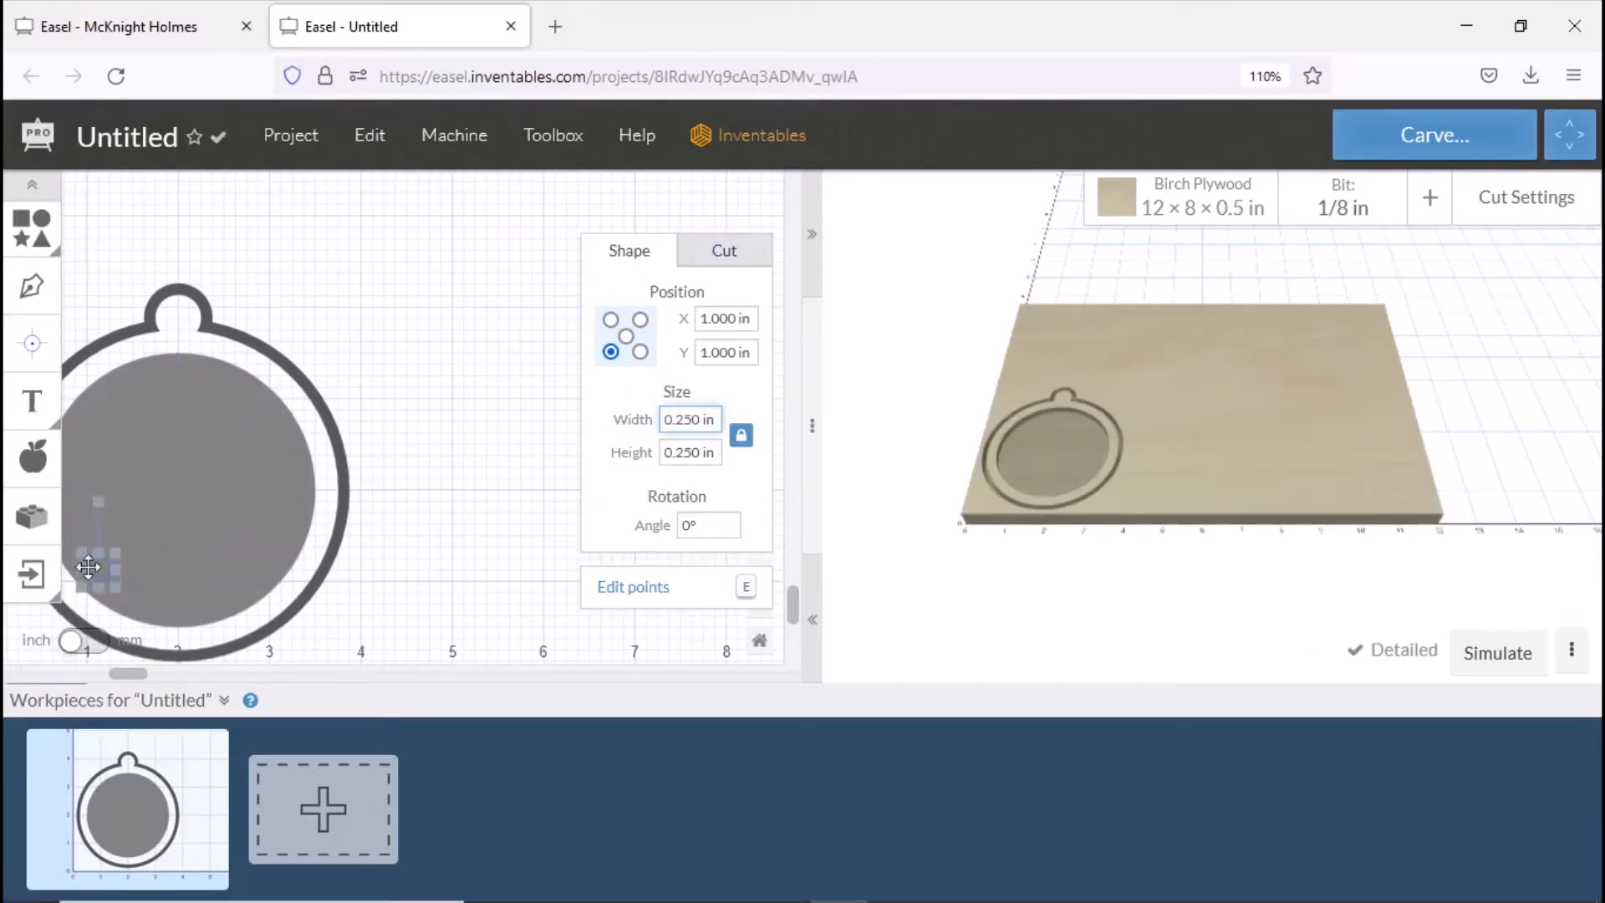
Move the 0.25 in circle inside the top loop and nudge it straight down to Y 3.782 in.
drag(91, 573, 170, 315)
click(269, 289)
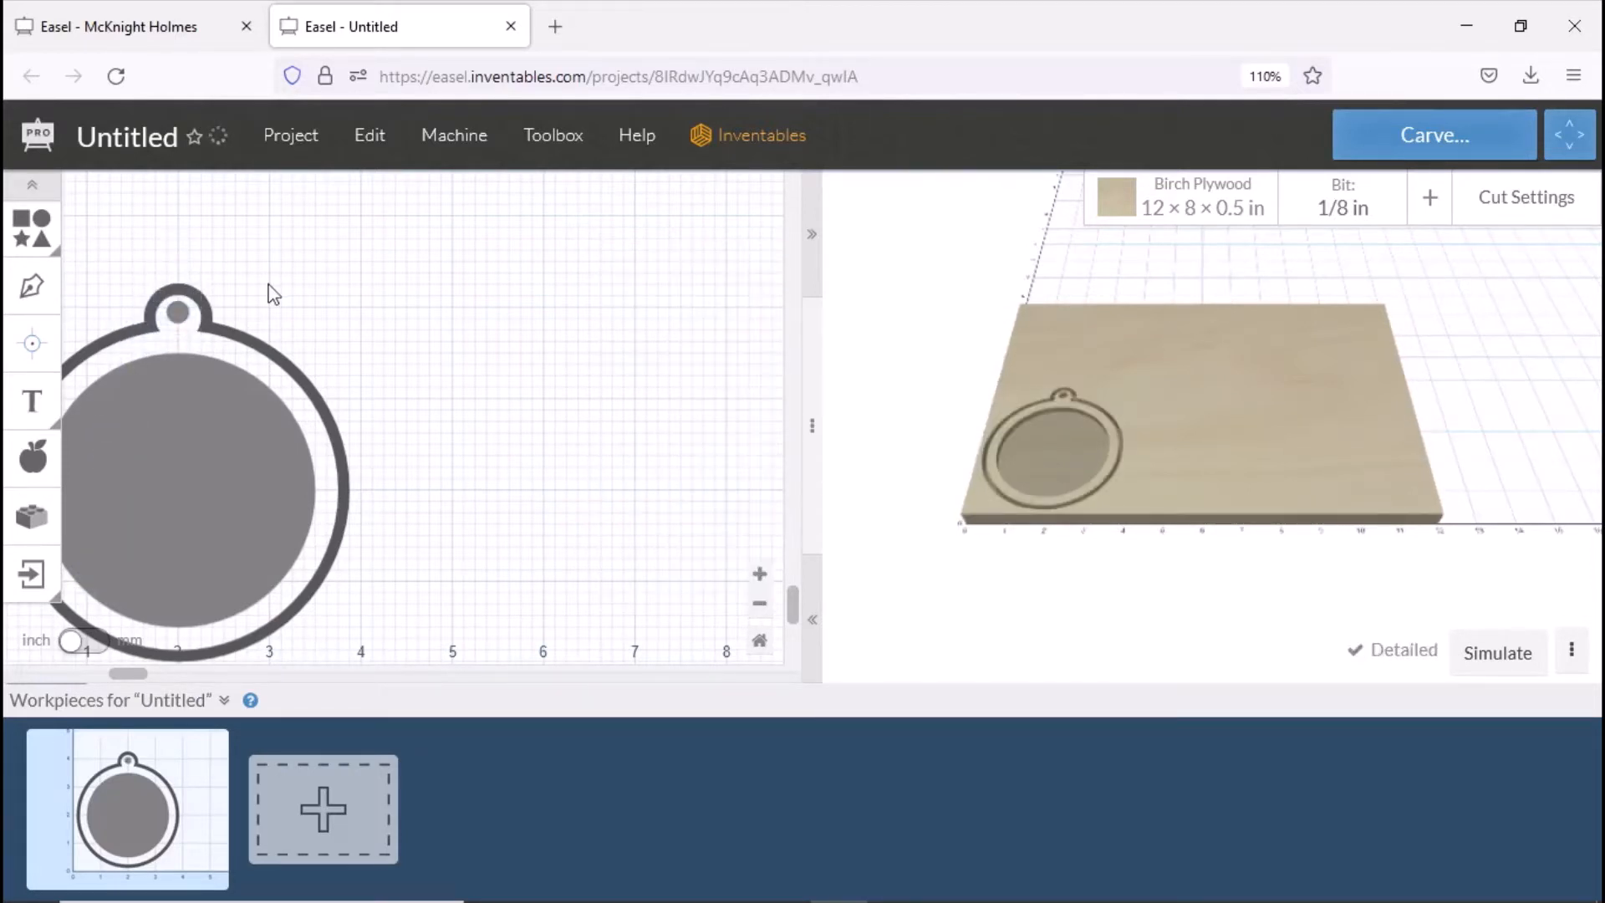
click(178, 312)
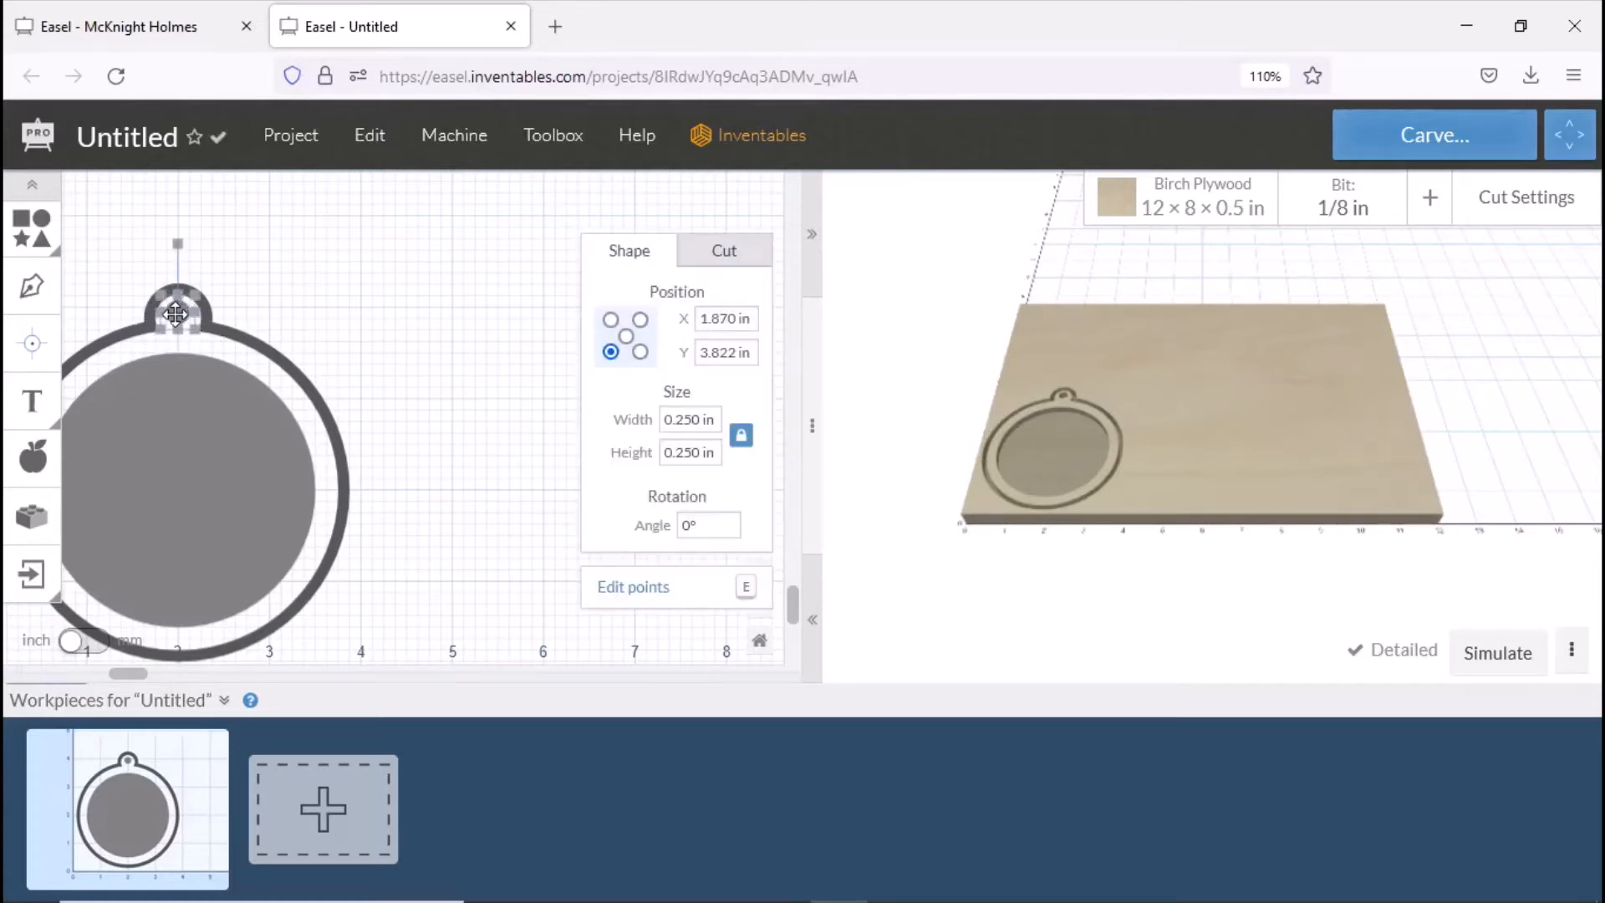
scroll(174, 316, up, 5)
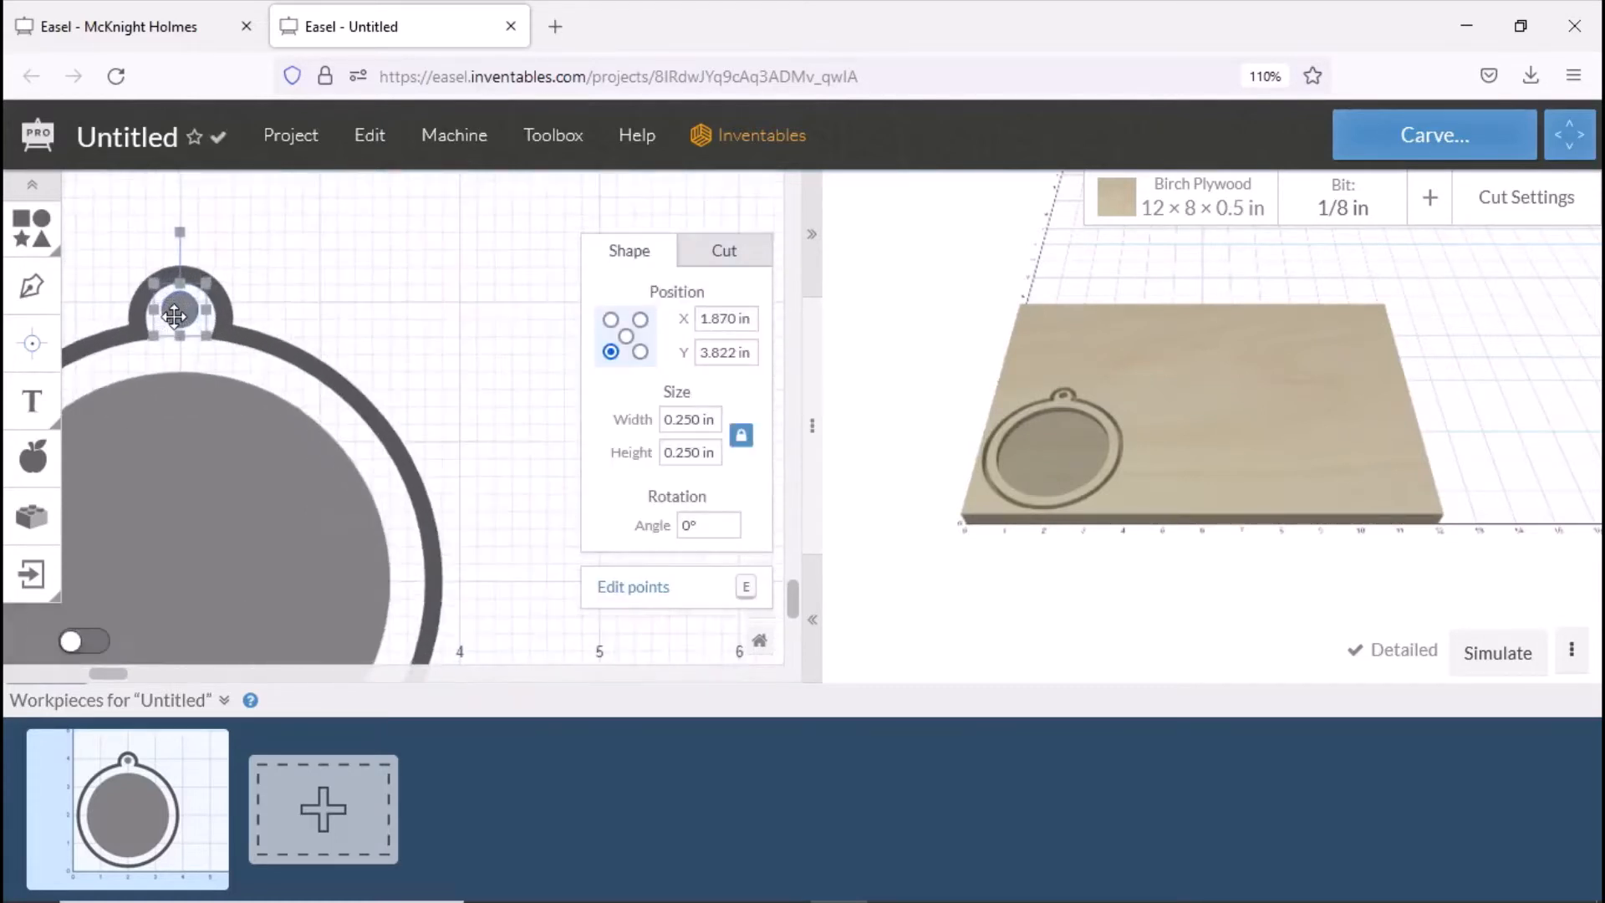
scroll(169, 324, up, 2)
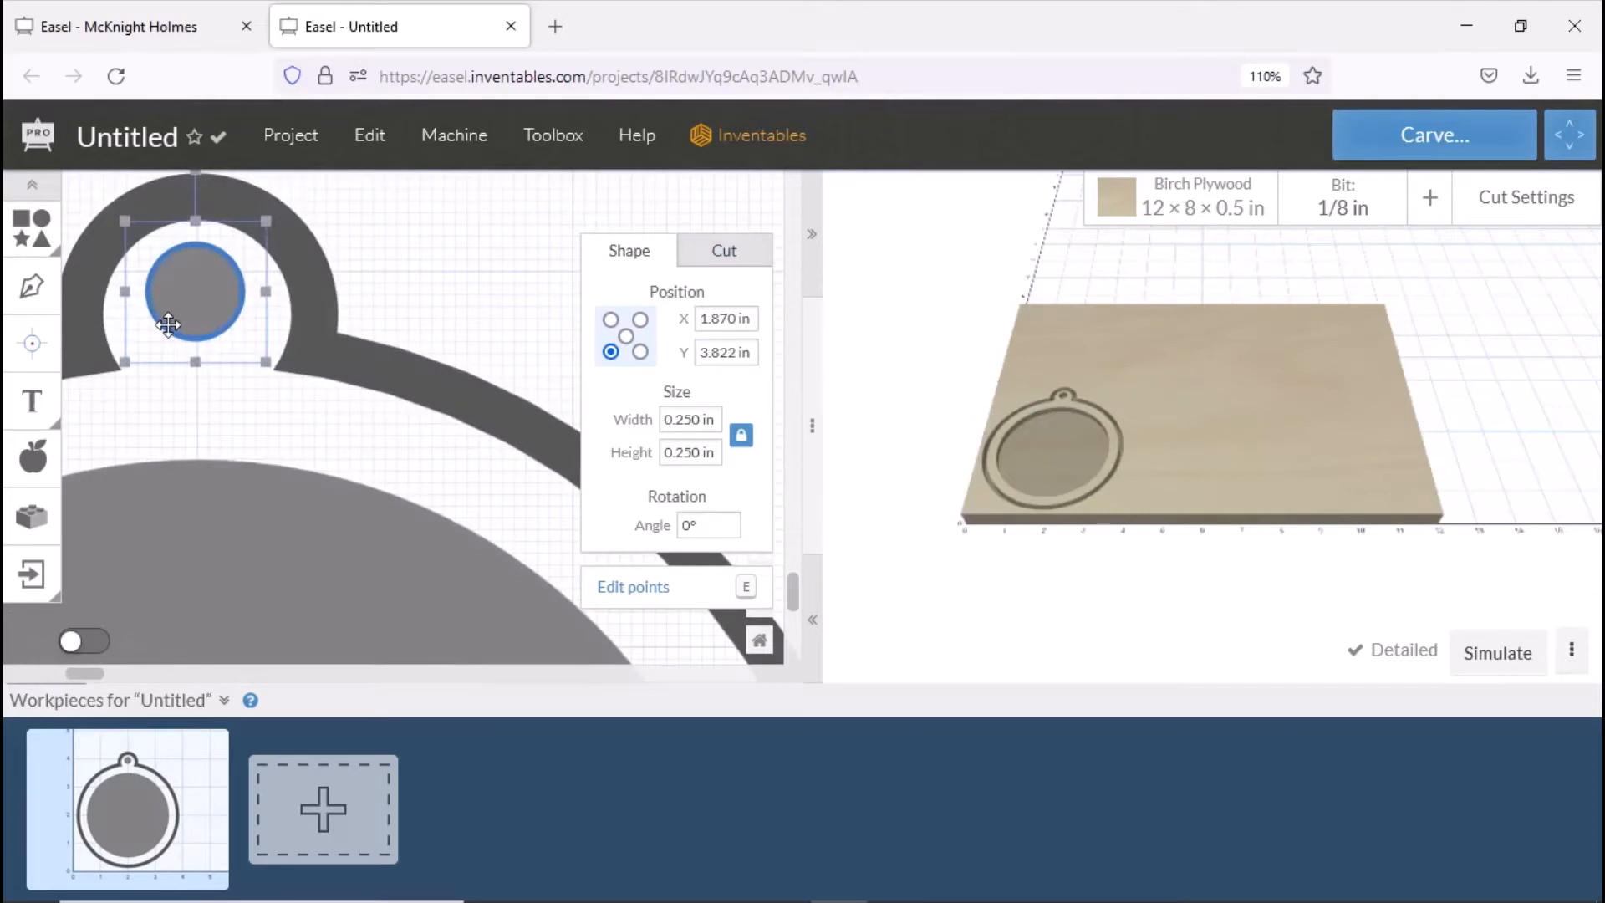
key(Down)
key(Down)
key(Down)
key(Down)
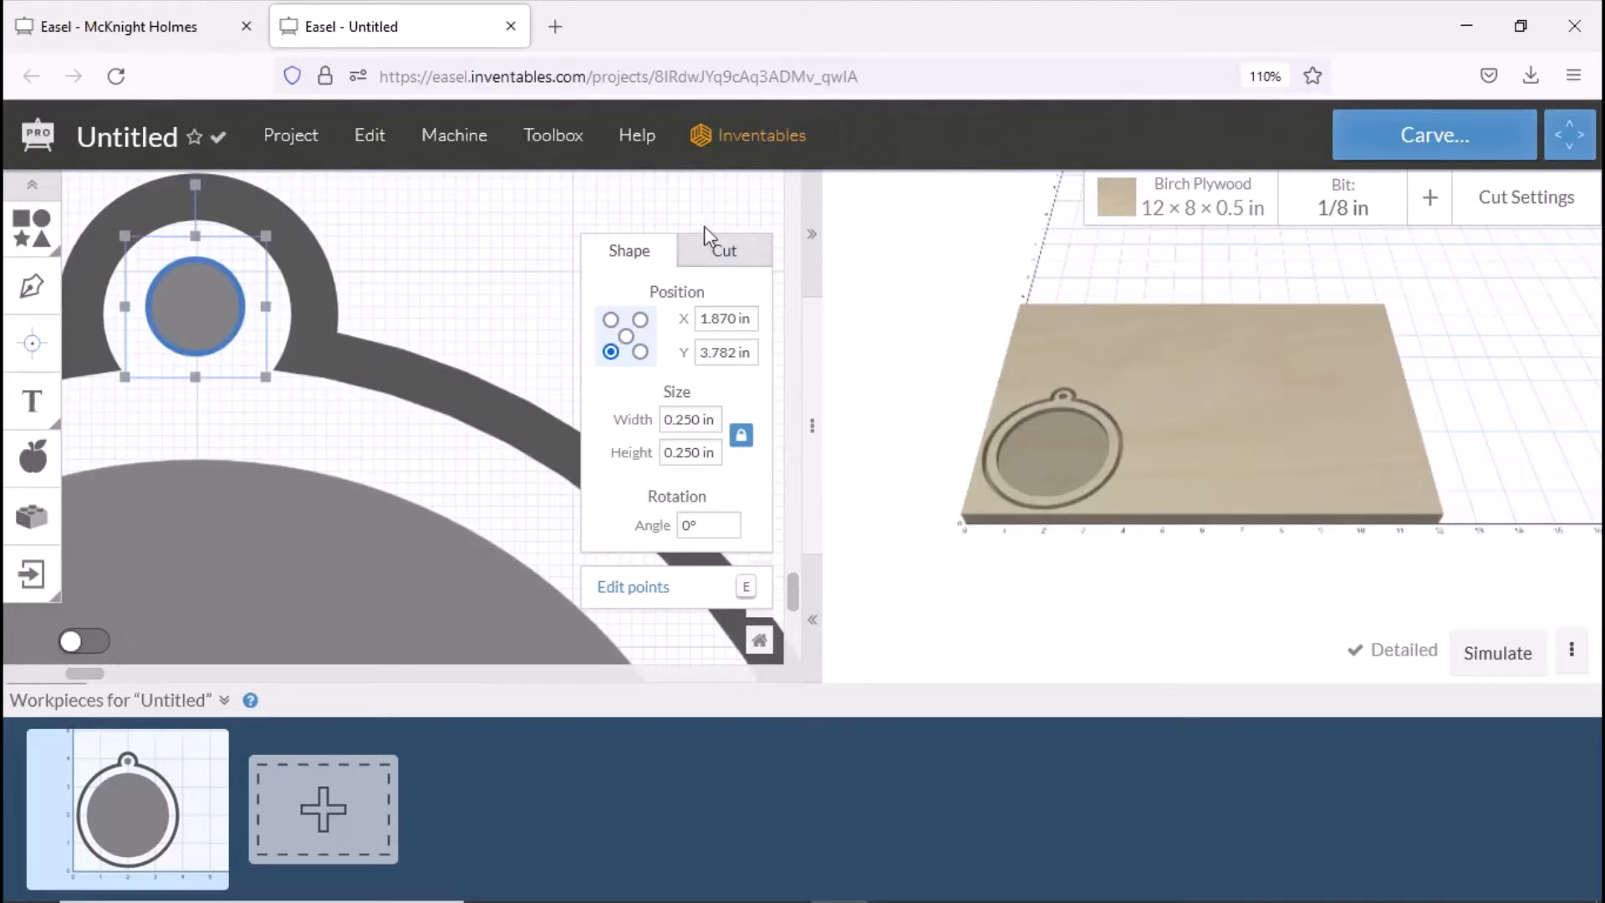
Set the loop hole's cut depth to the full 0.5 in.
click(736, 254)
drag(663, 404, 649, 590)
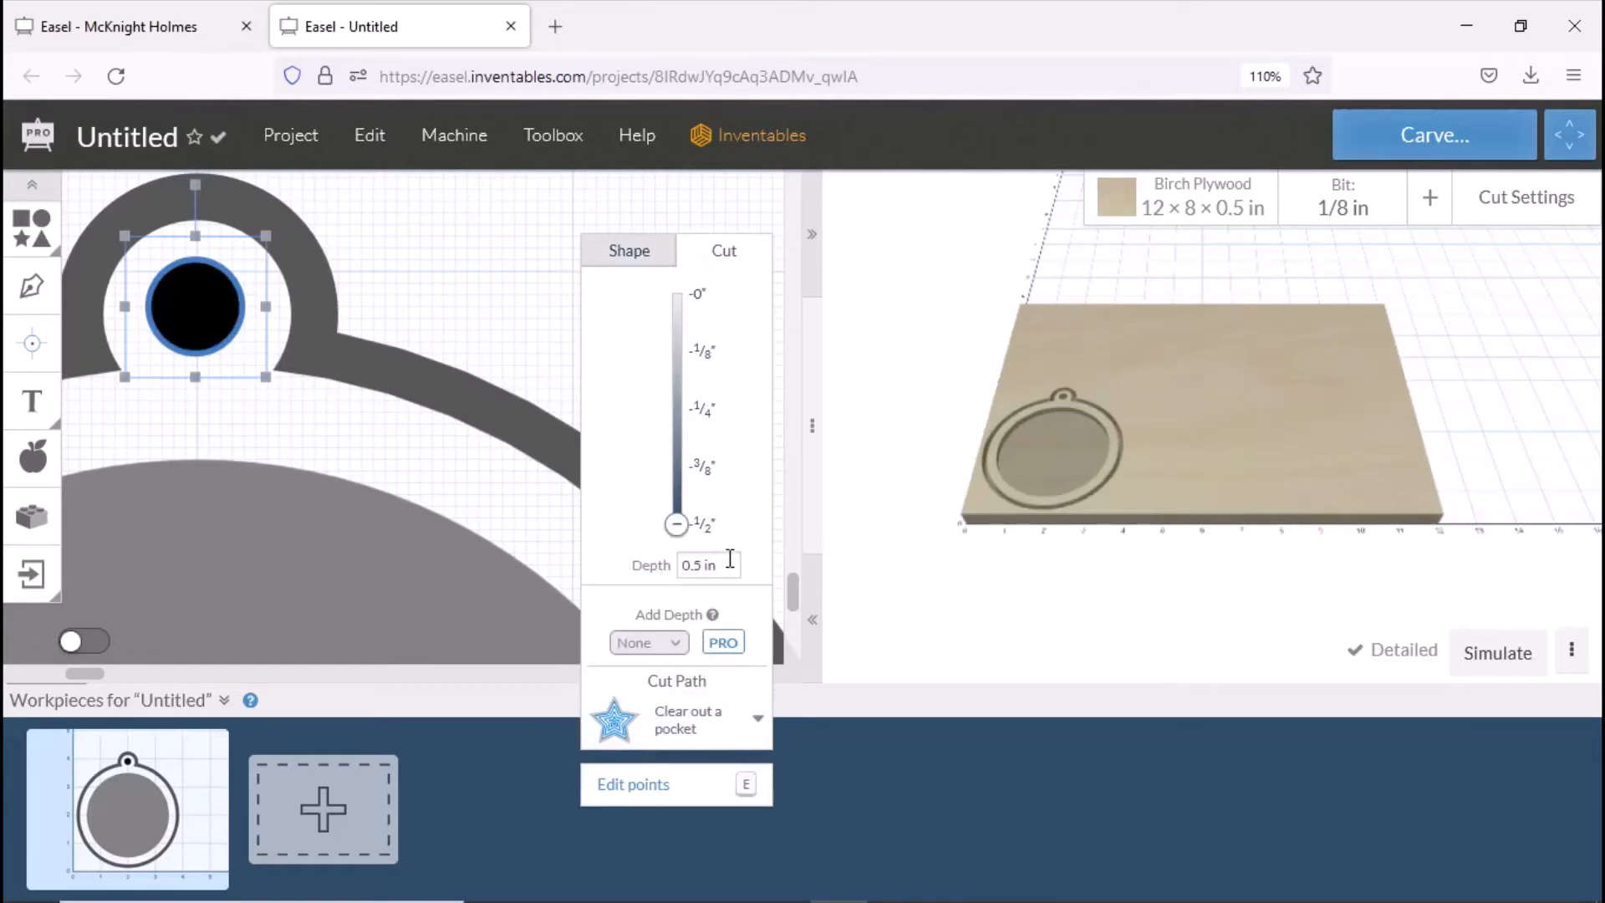
click(498, 283)
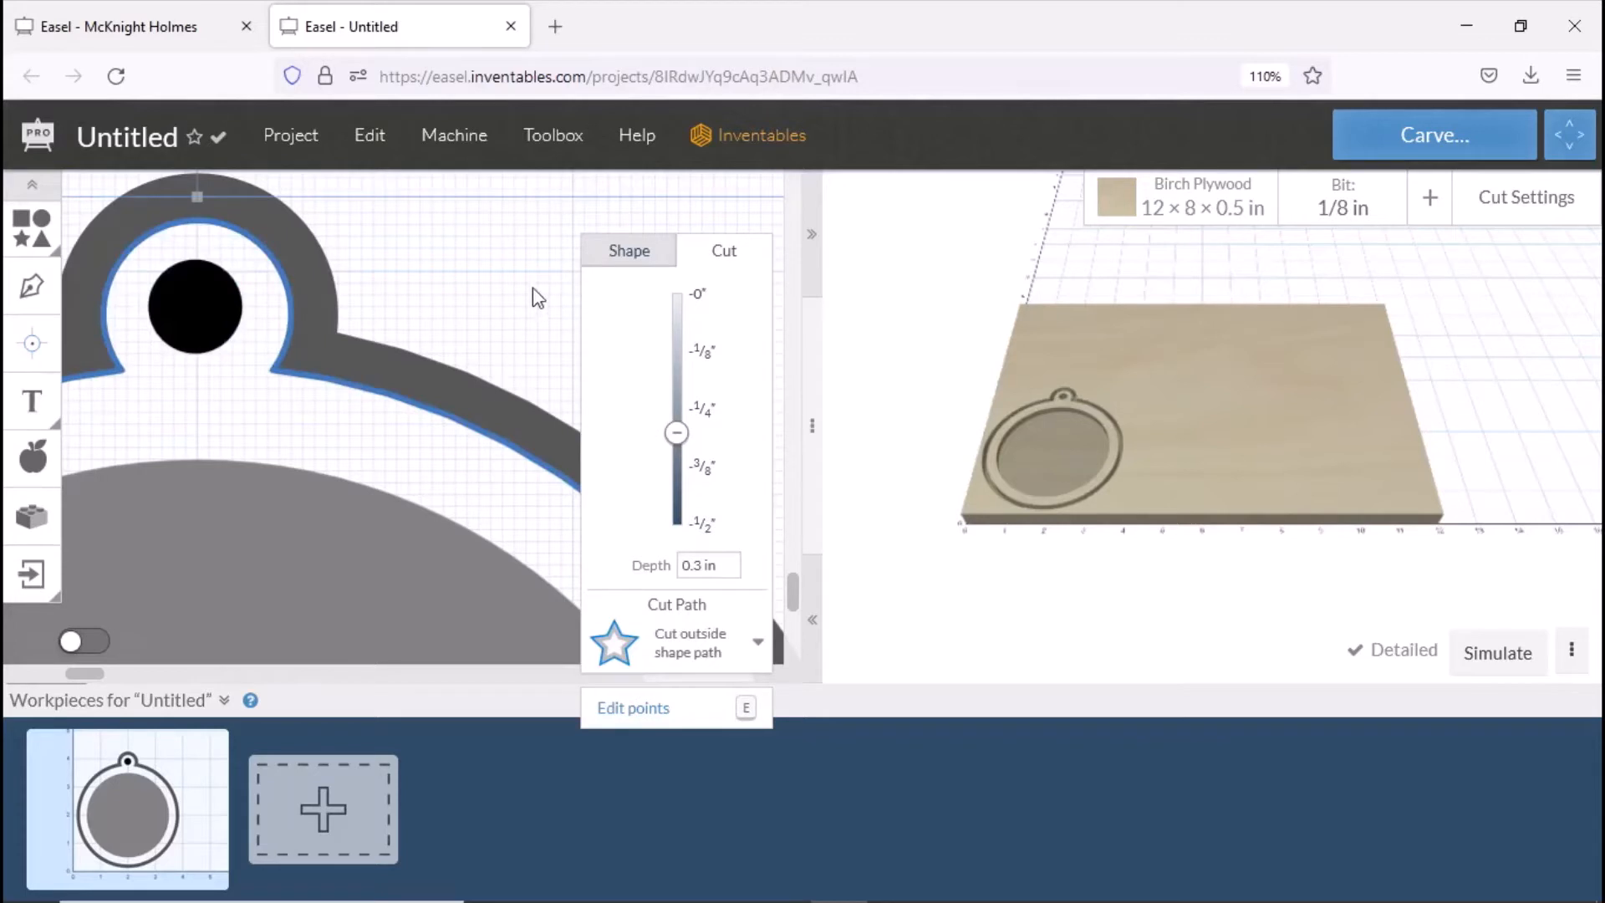
Set the outer outline's cut depth to 0.5 in and turn off its tabs.
click(404, 373)
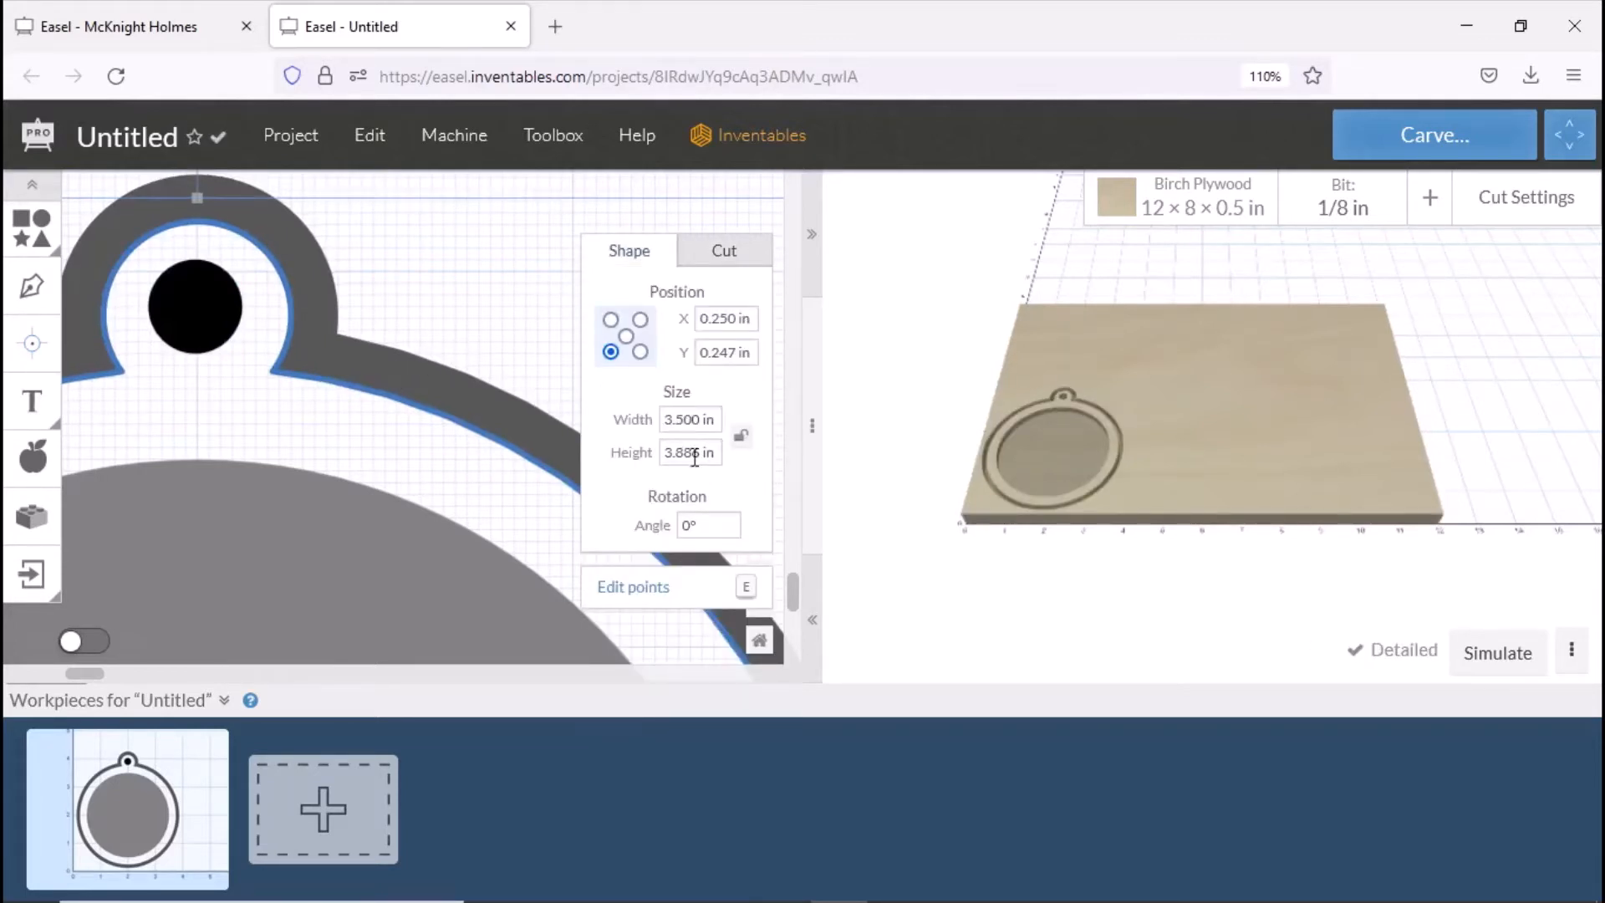
click(724, 251)
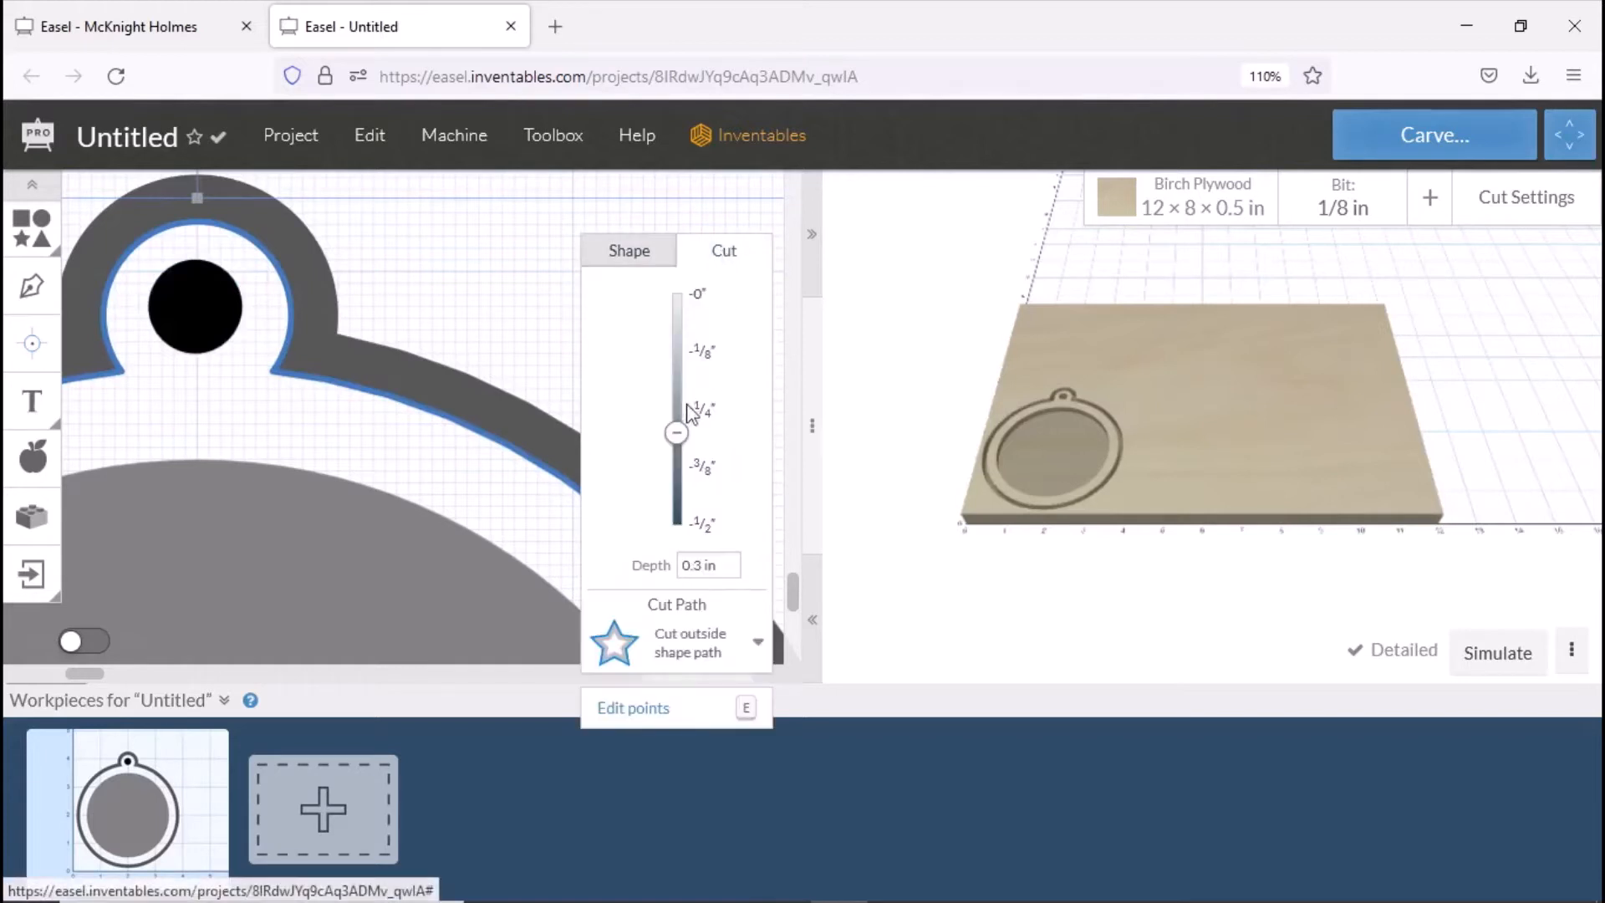
drag(676, 452, 676, 543)
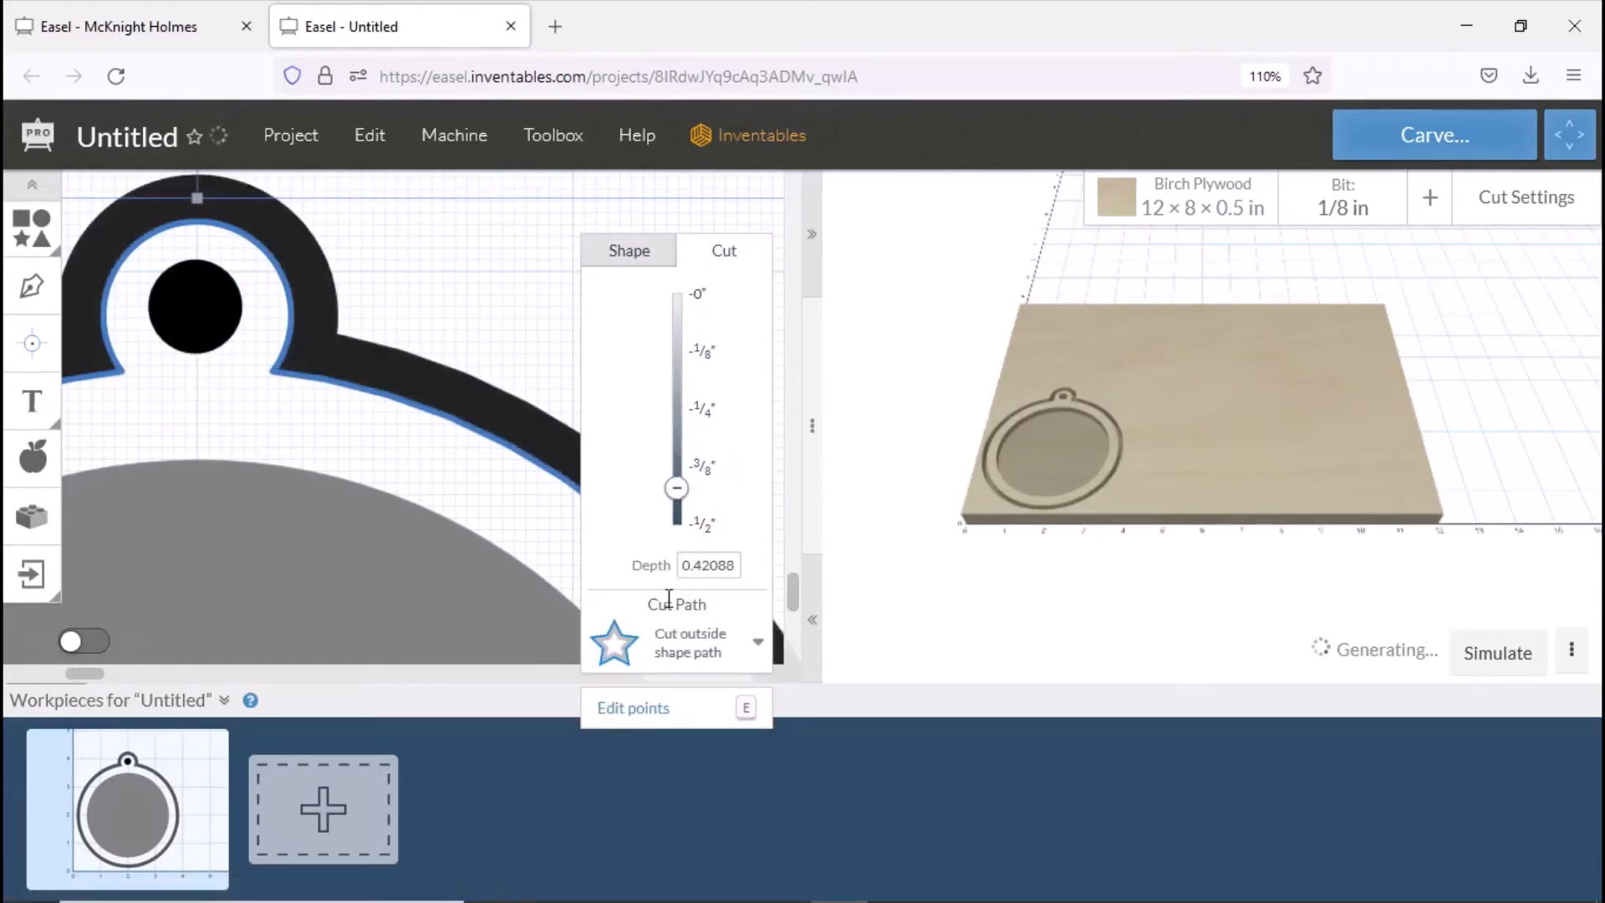
click(646, 782)
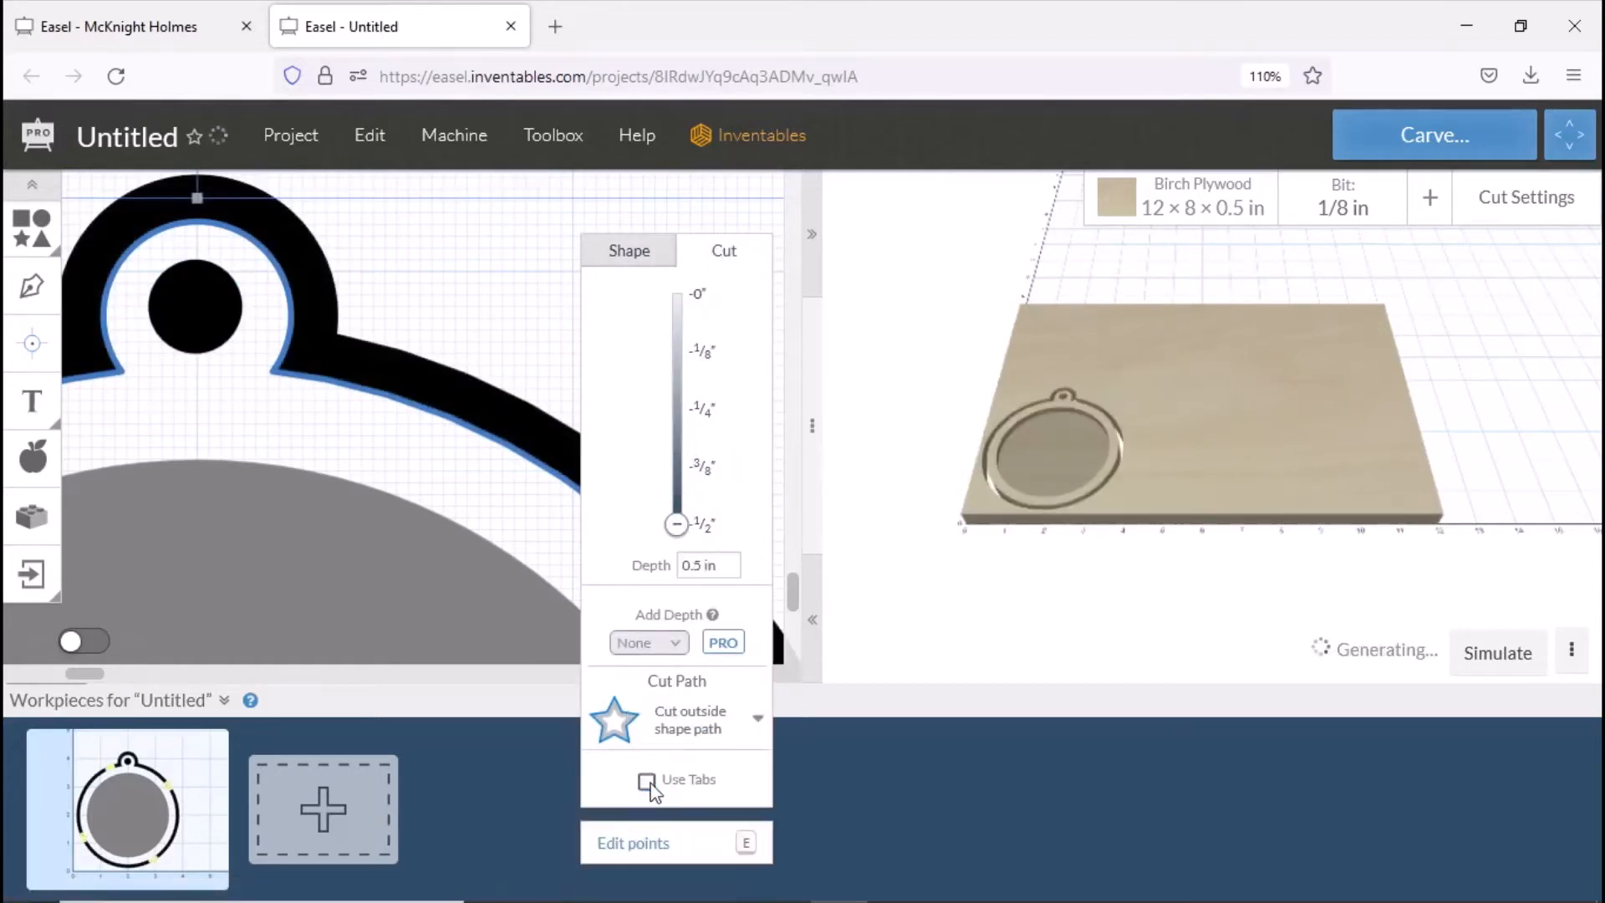
click(530, 148)
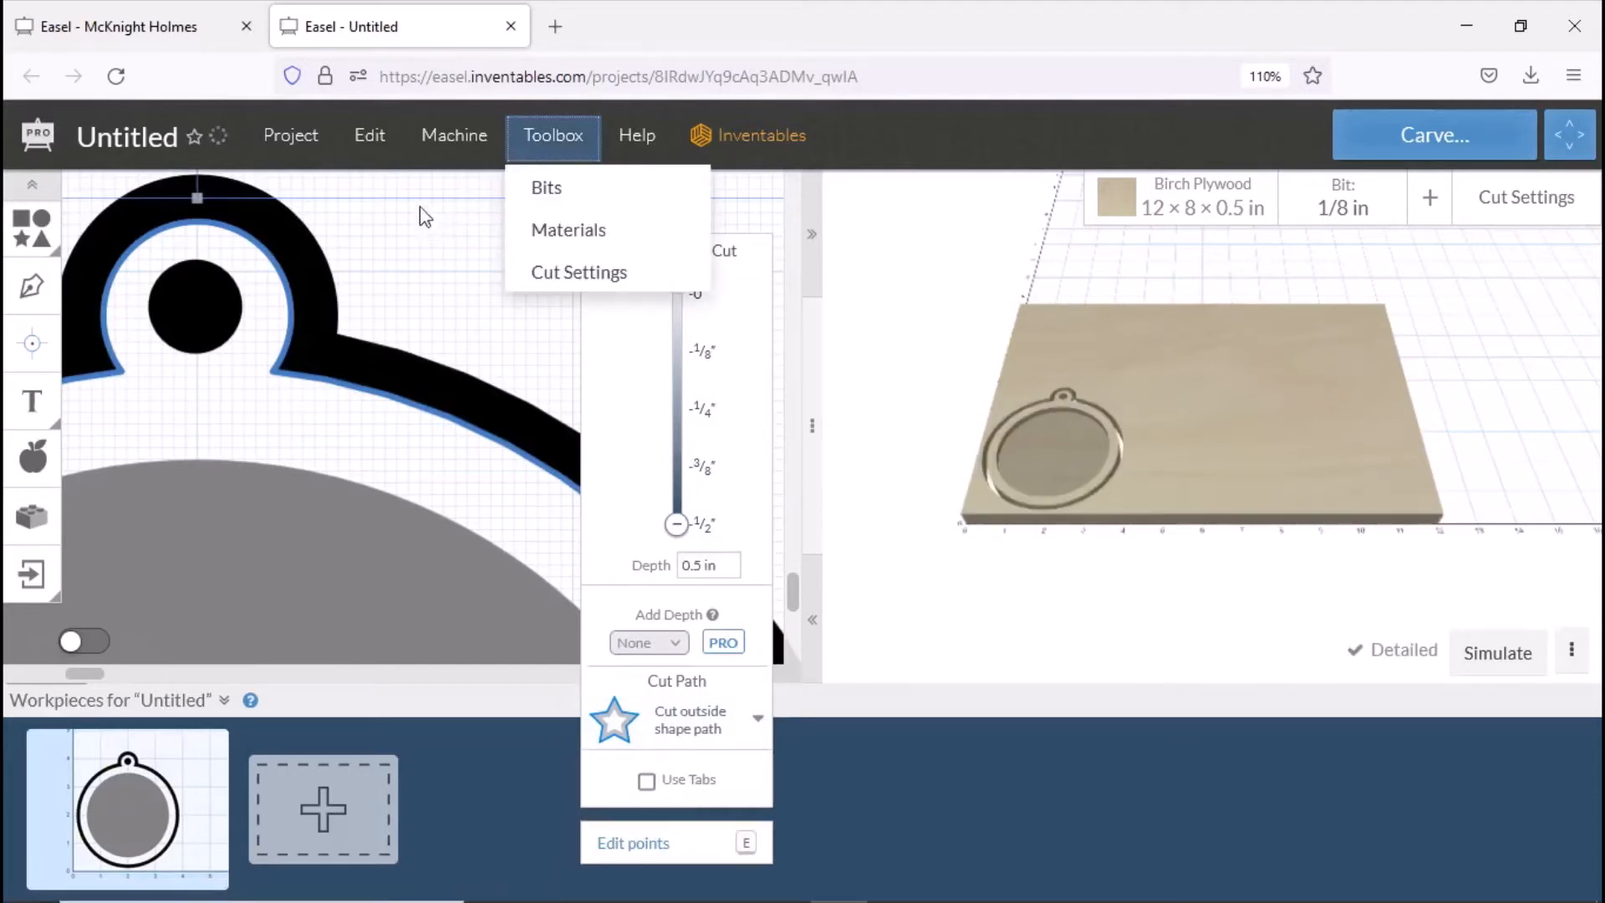
scroll(409, 208, down, 3)
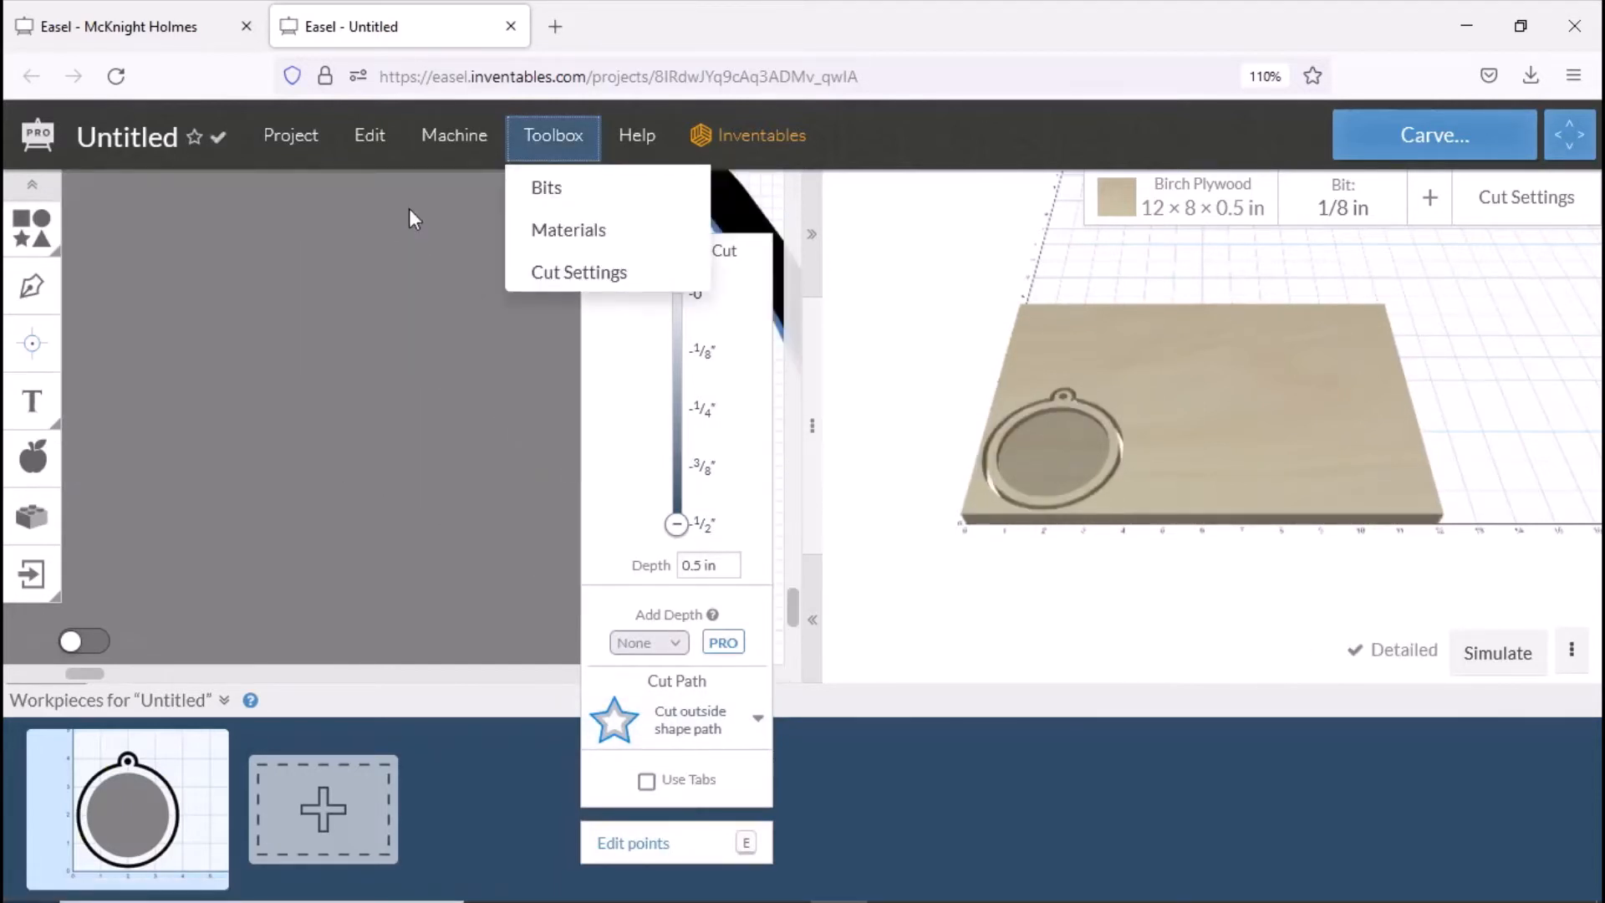
click(370, 204)
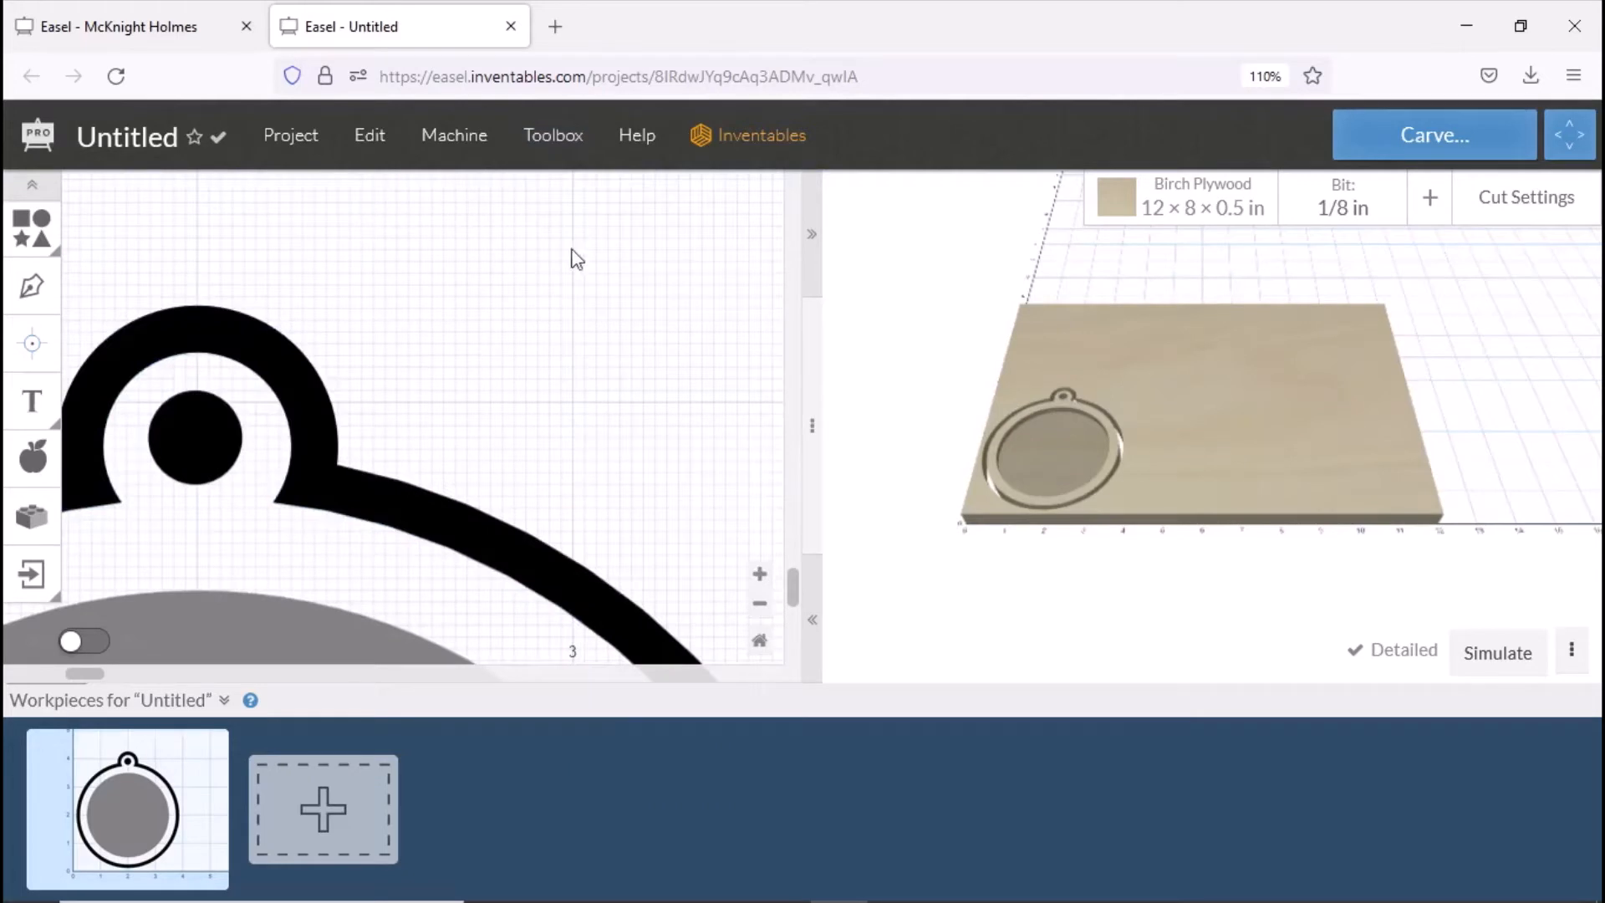
Set the large inner circle's pocket depth to 0.125 in.
scroll(474, 279, up, 5)
click(521, 349)
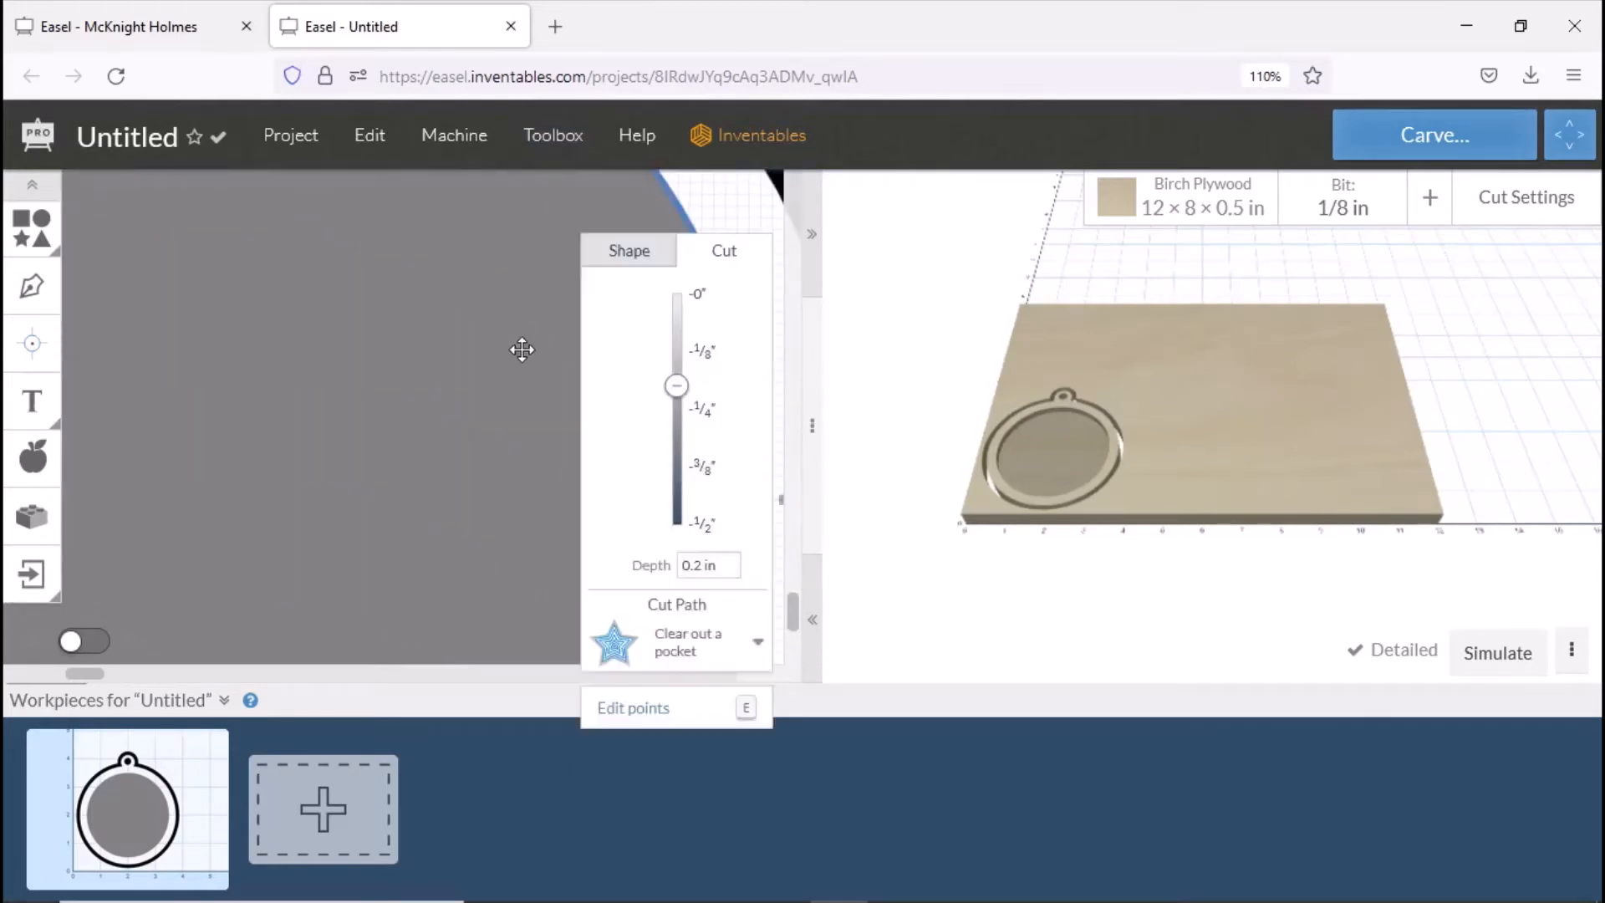
drag(522, 350, 519, 349)
scroll(519, 349, down, 5)
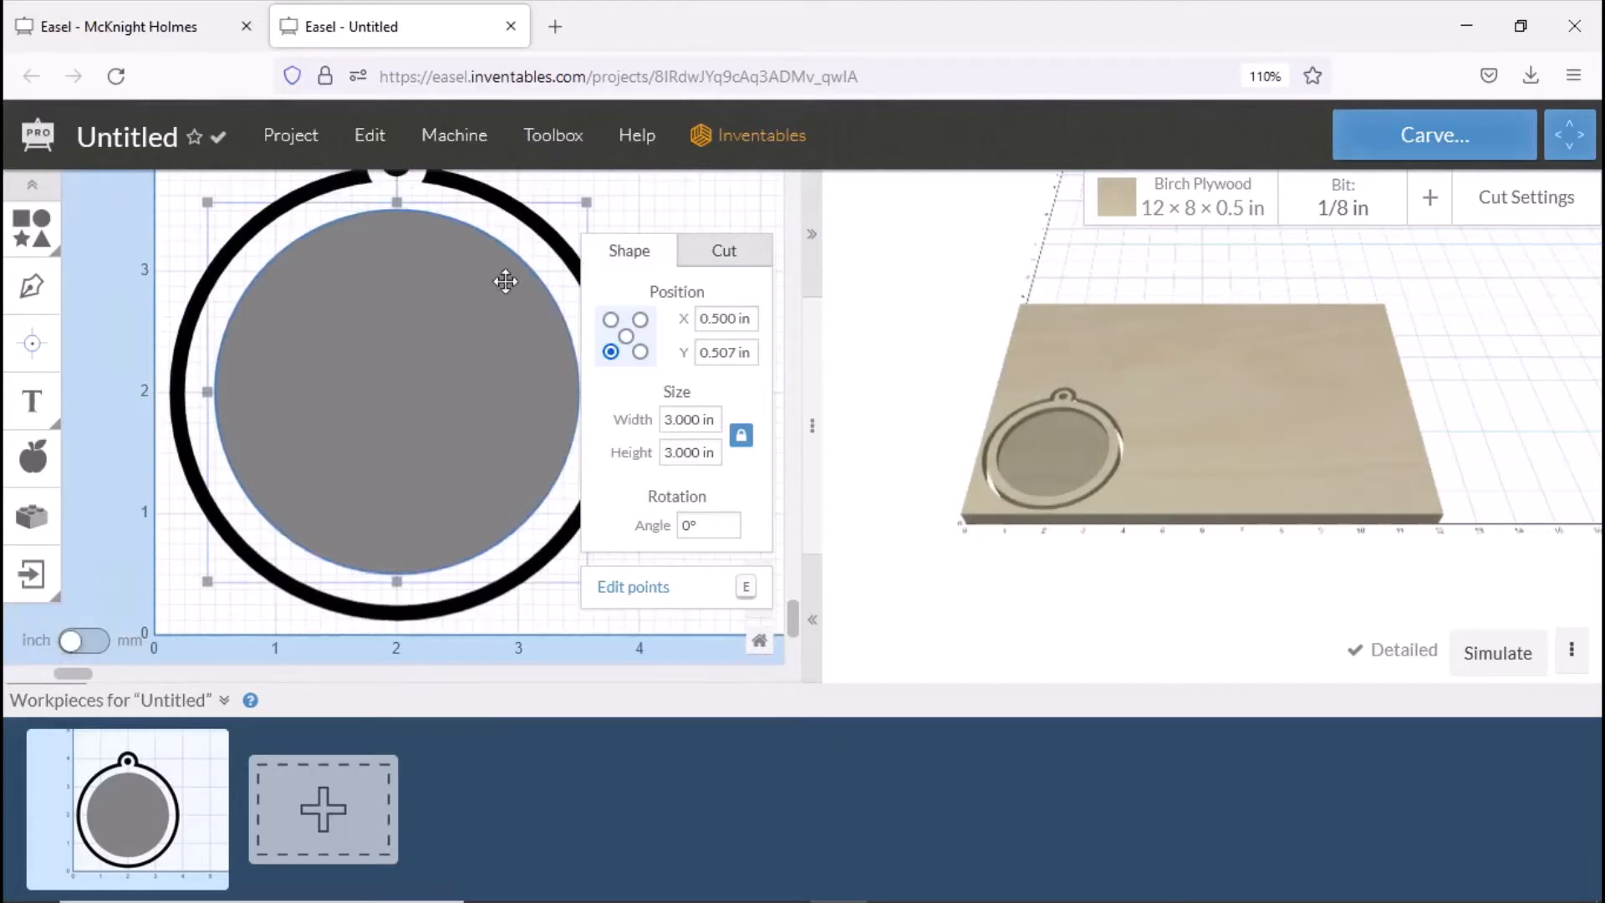
click(714, 198)
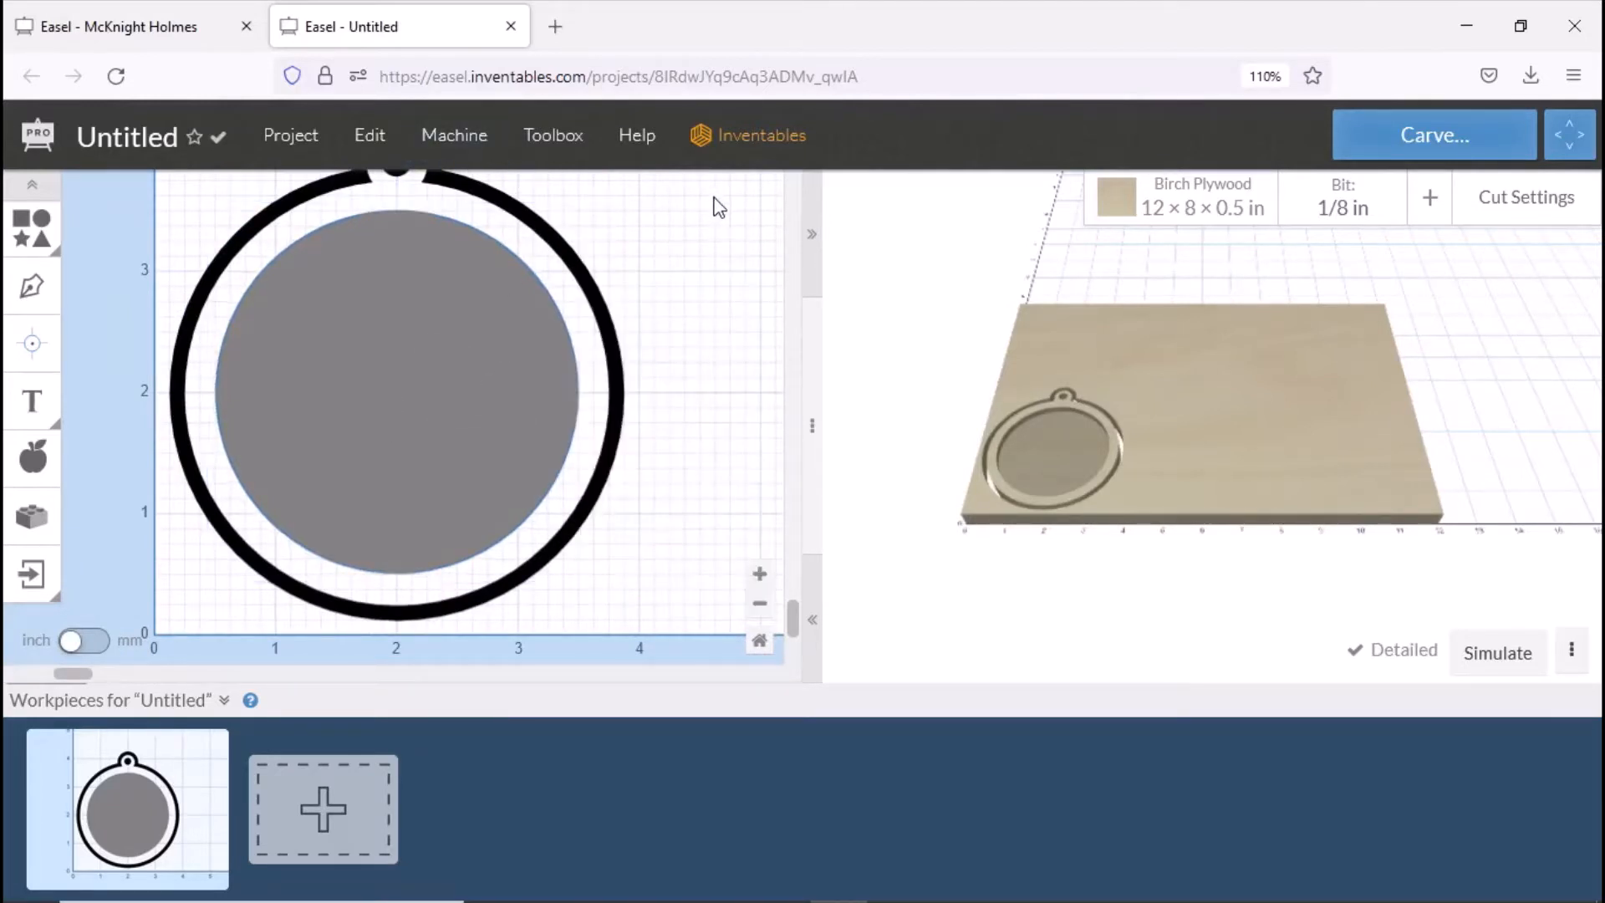
scroll(614, 270, down, 3)
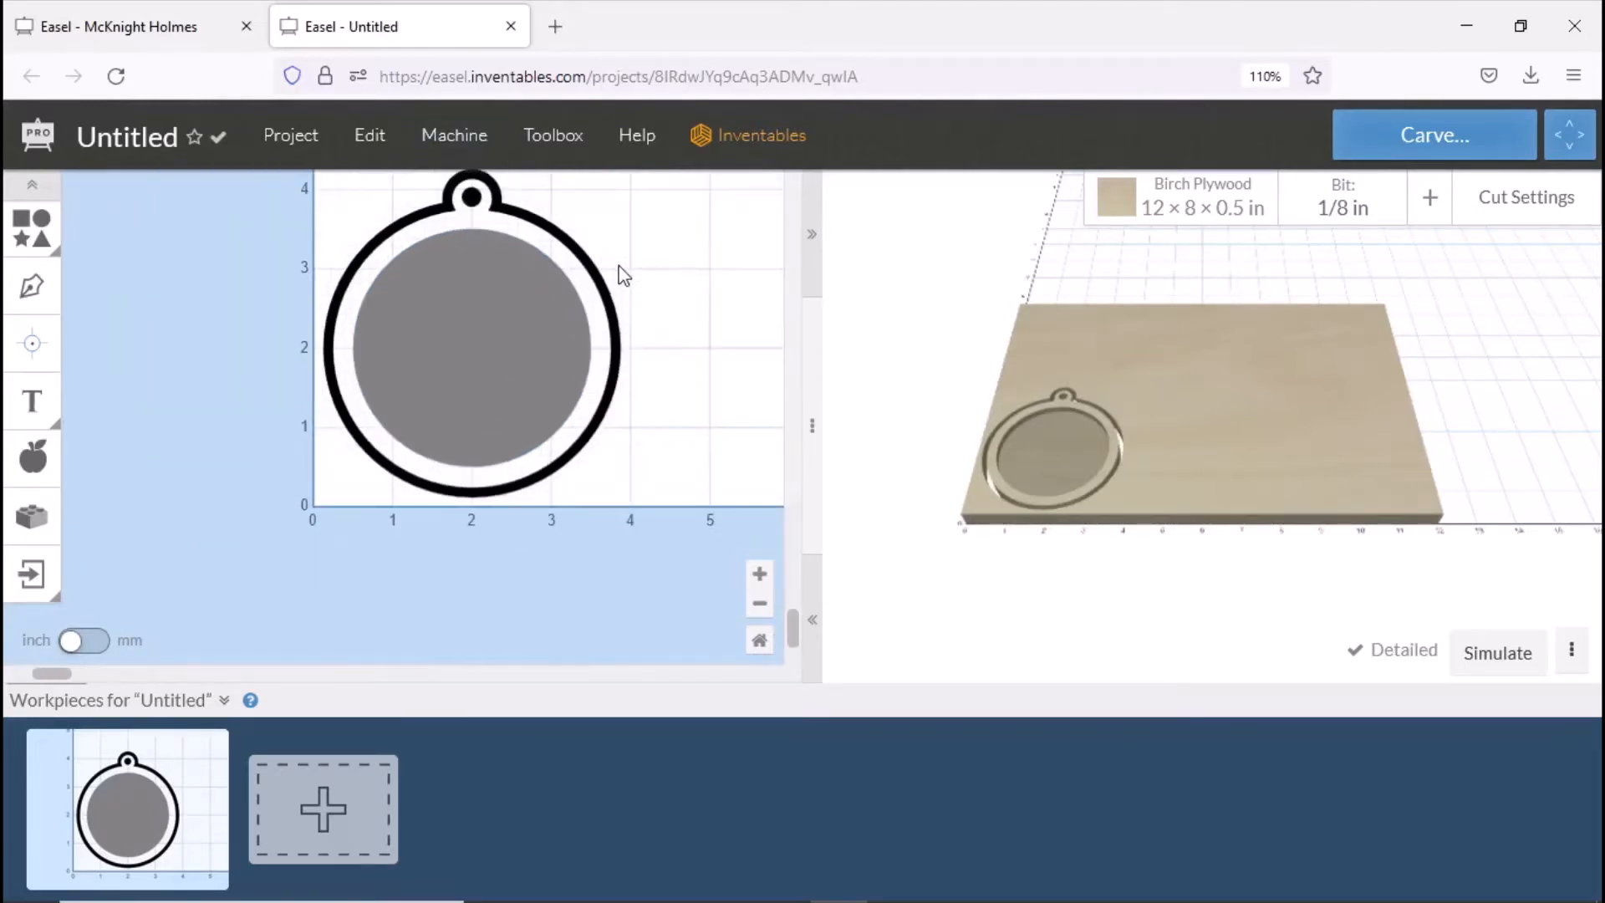
click(449, 367)
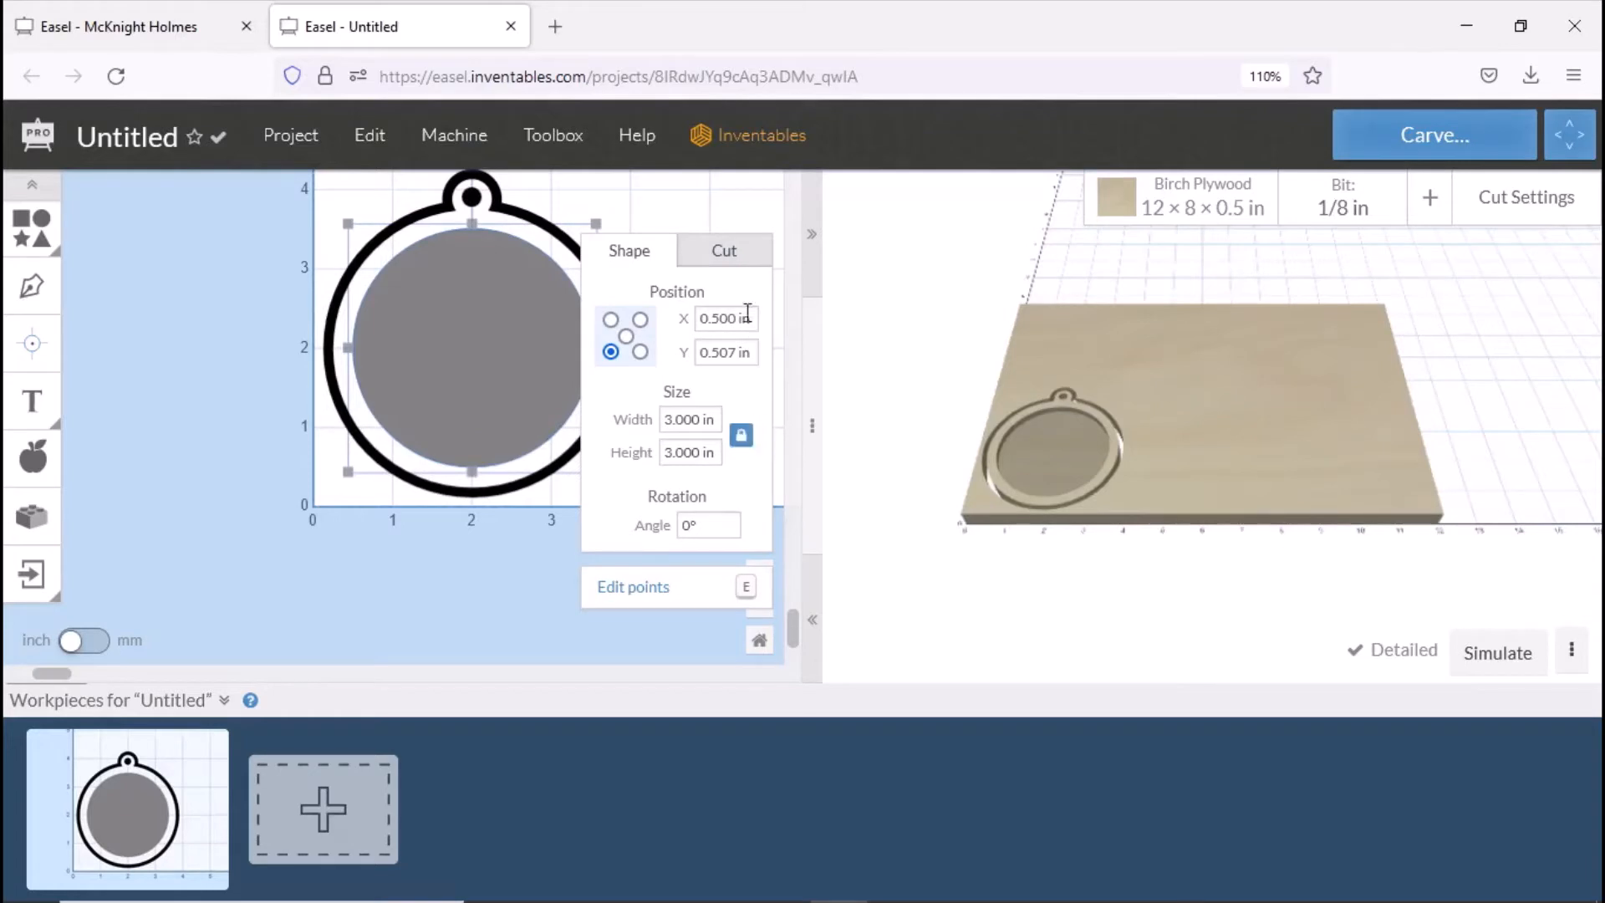
click(725, 252)
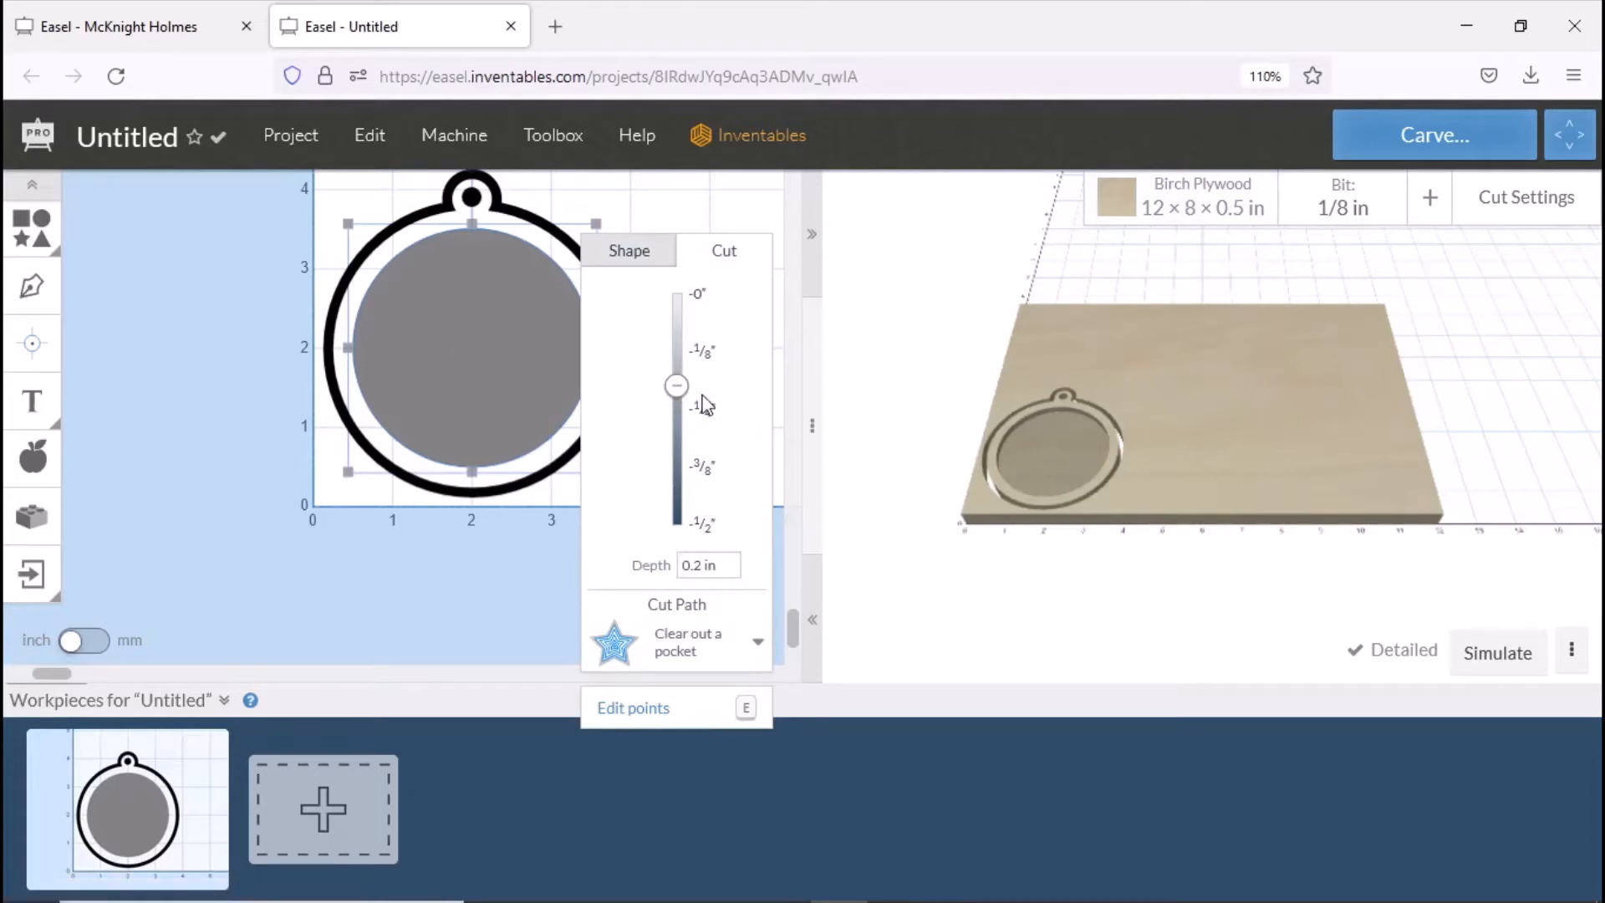
drag(729, 562, 653, 571)
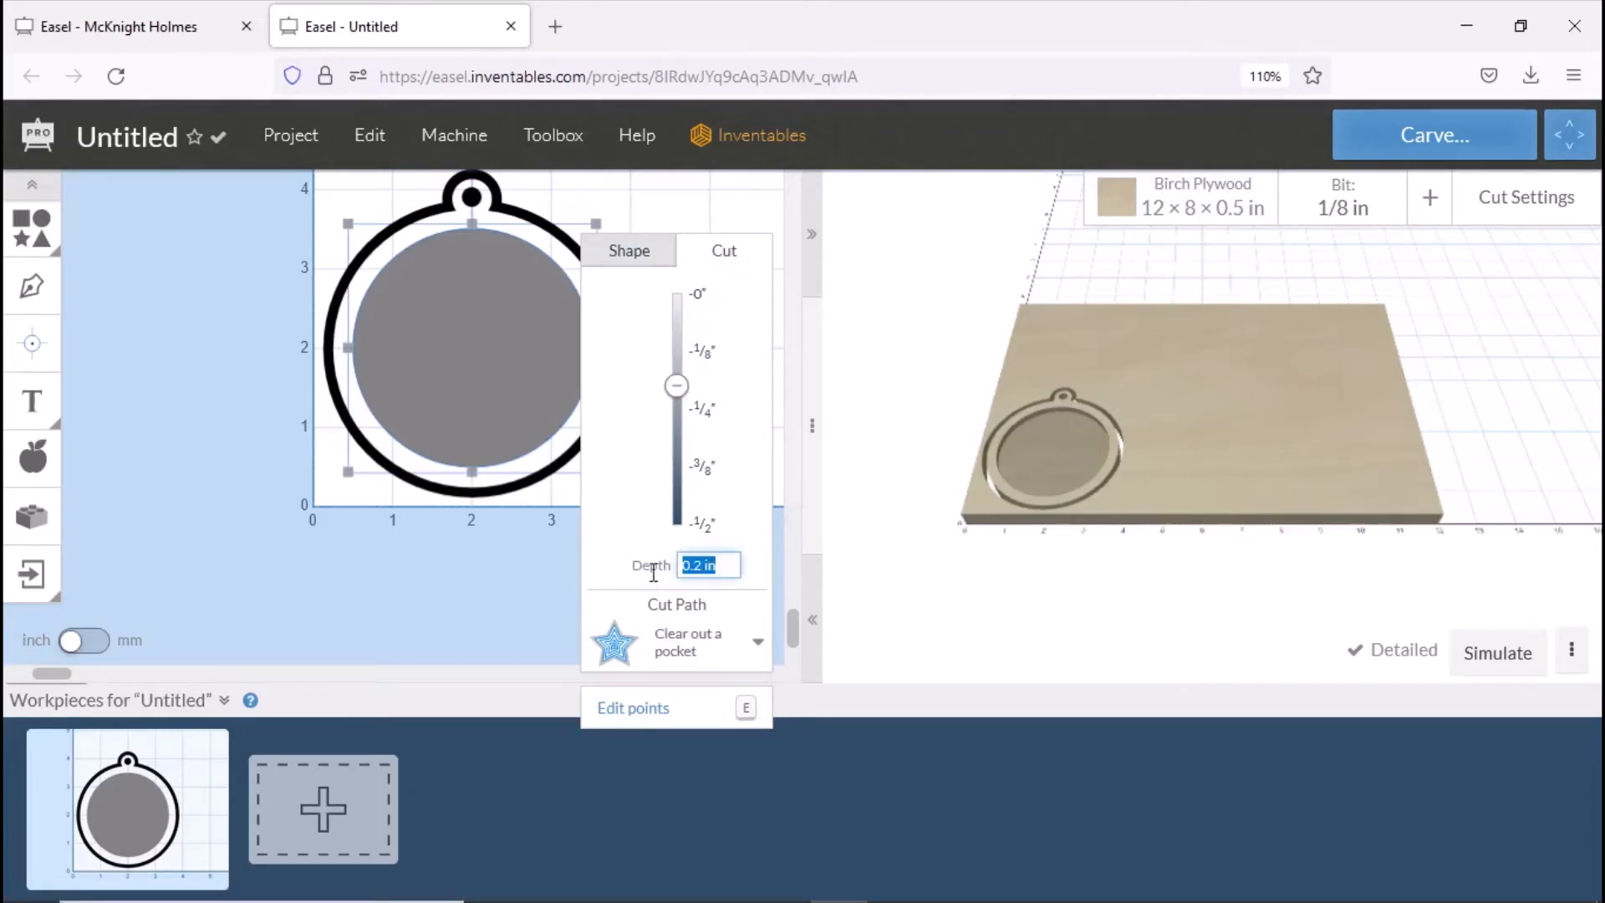
text(.125)
key(Return)
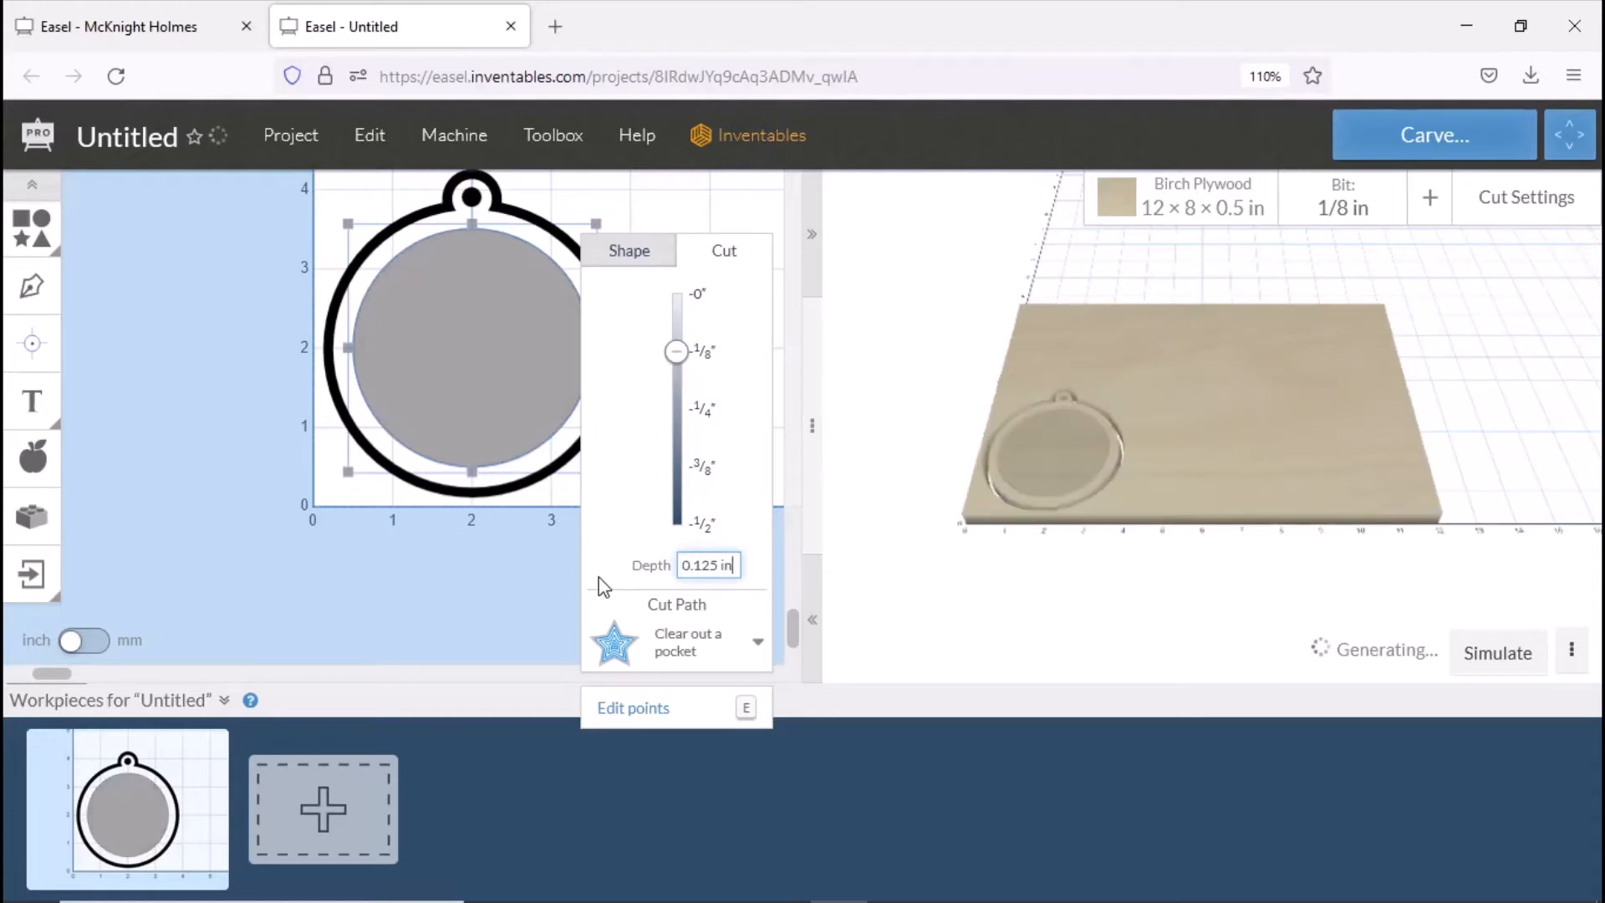
click(656, 207)
Set the Birch Plywood material's thickness to 0.25 in.
click(1221, 216)
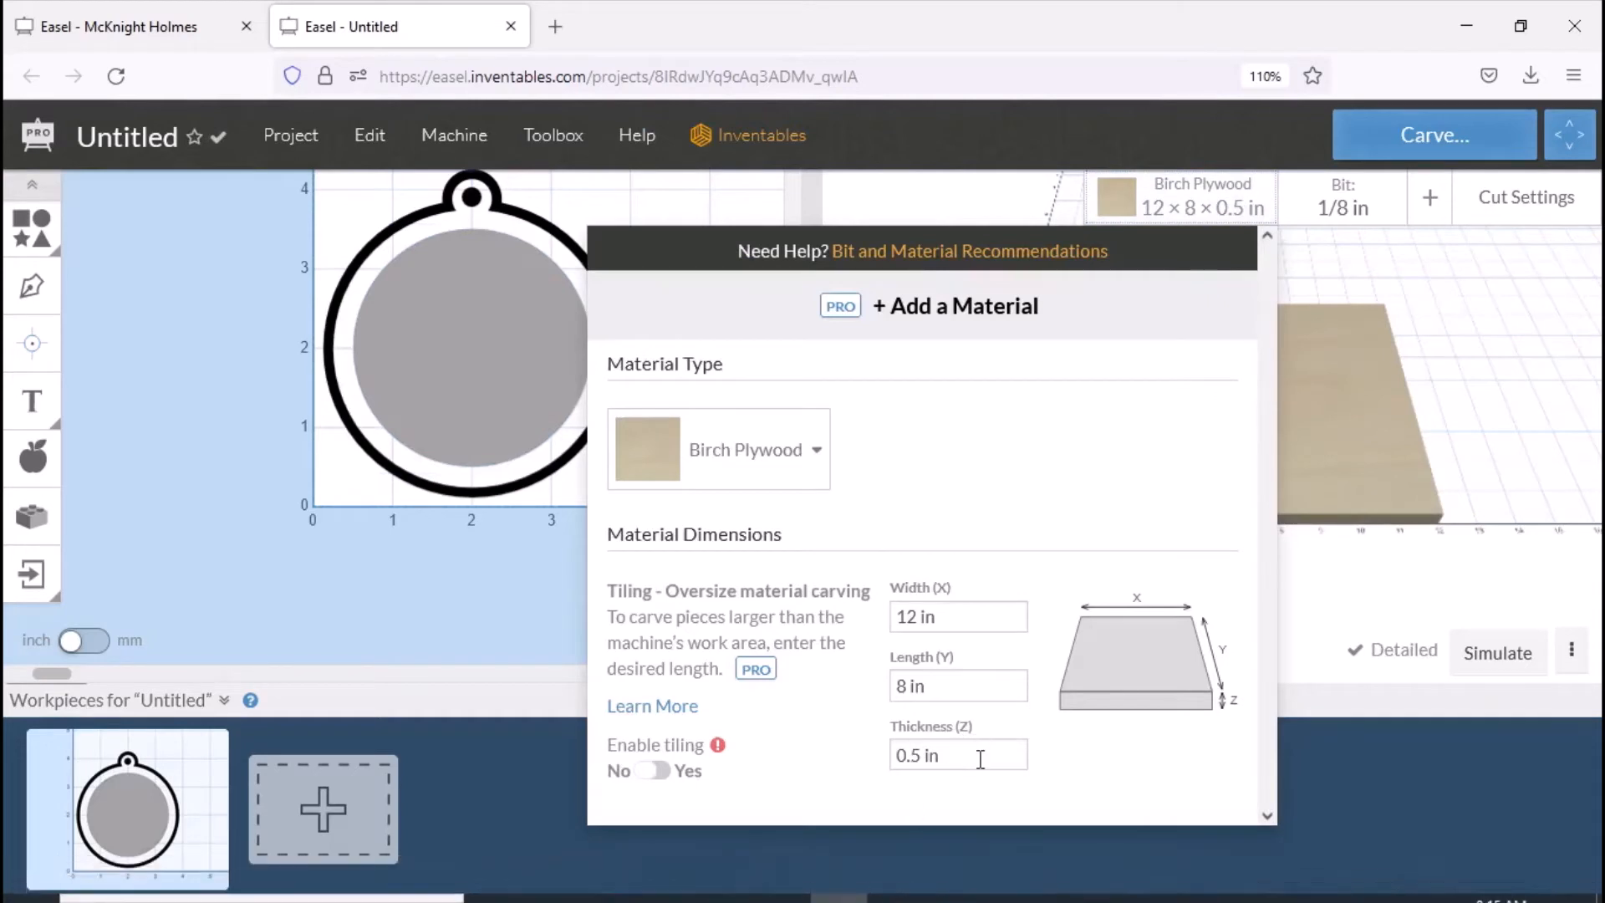
drag(975, 744, 906, 754)
text(.2)
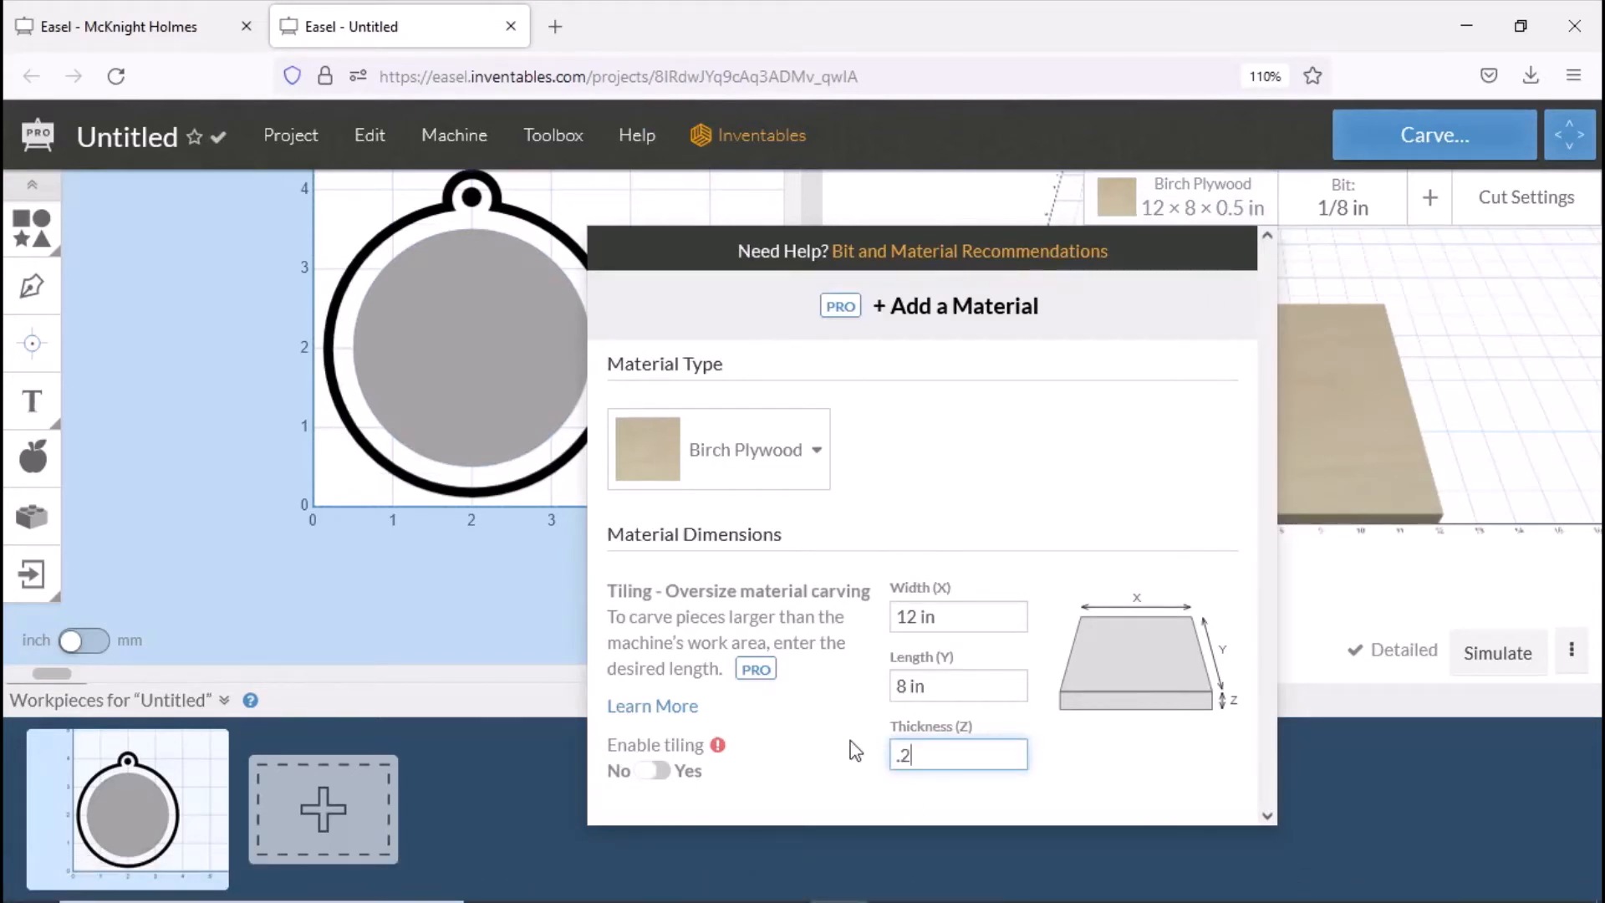
text(5)
key(Return)
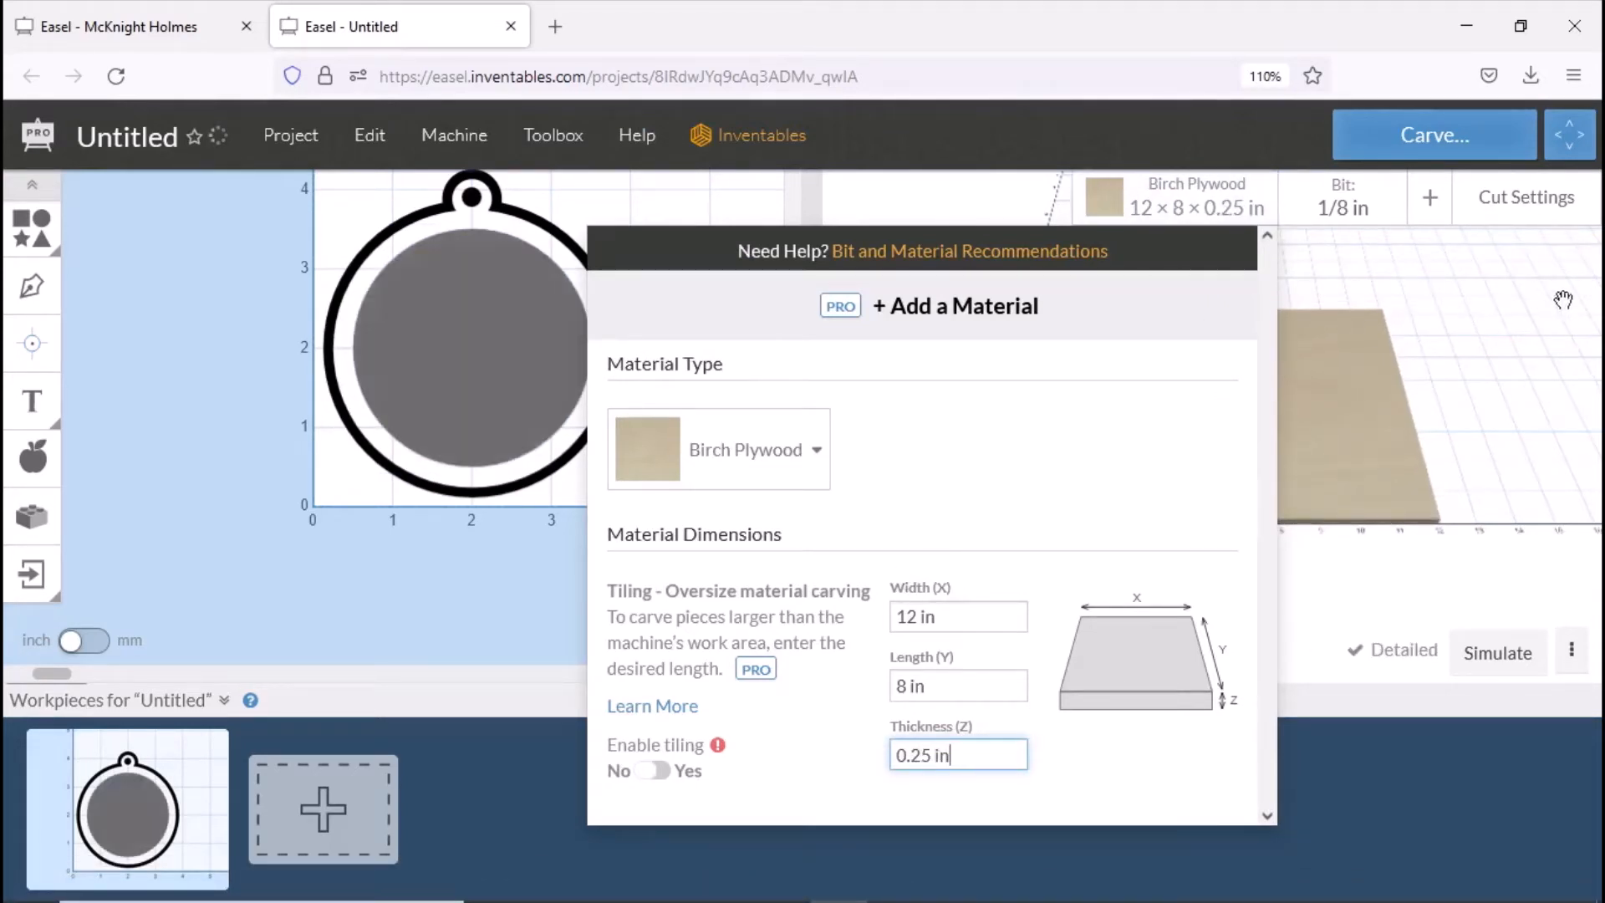
Close the material settings and inspect the ornament in the 3D preview from a more overhead angle.
click(1518, 339)
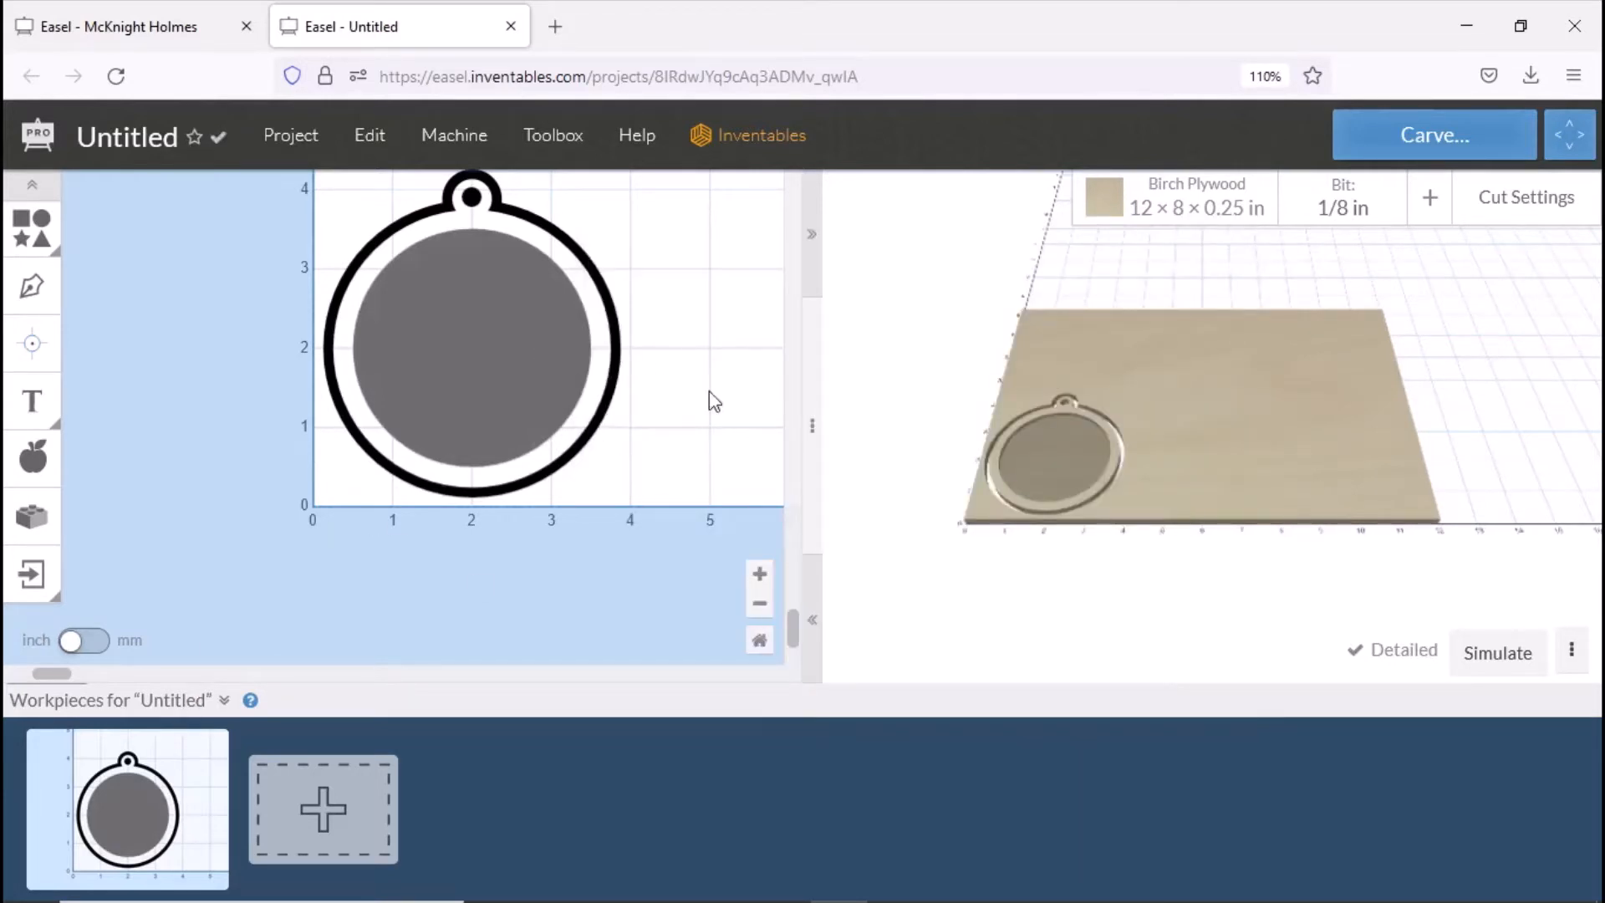
drag(1157, 516, 1205, 599)
drag(975, 562, 1073, 502)
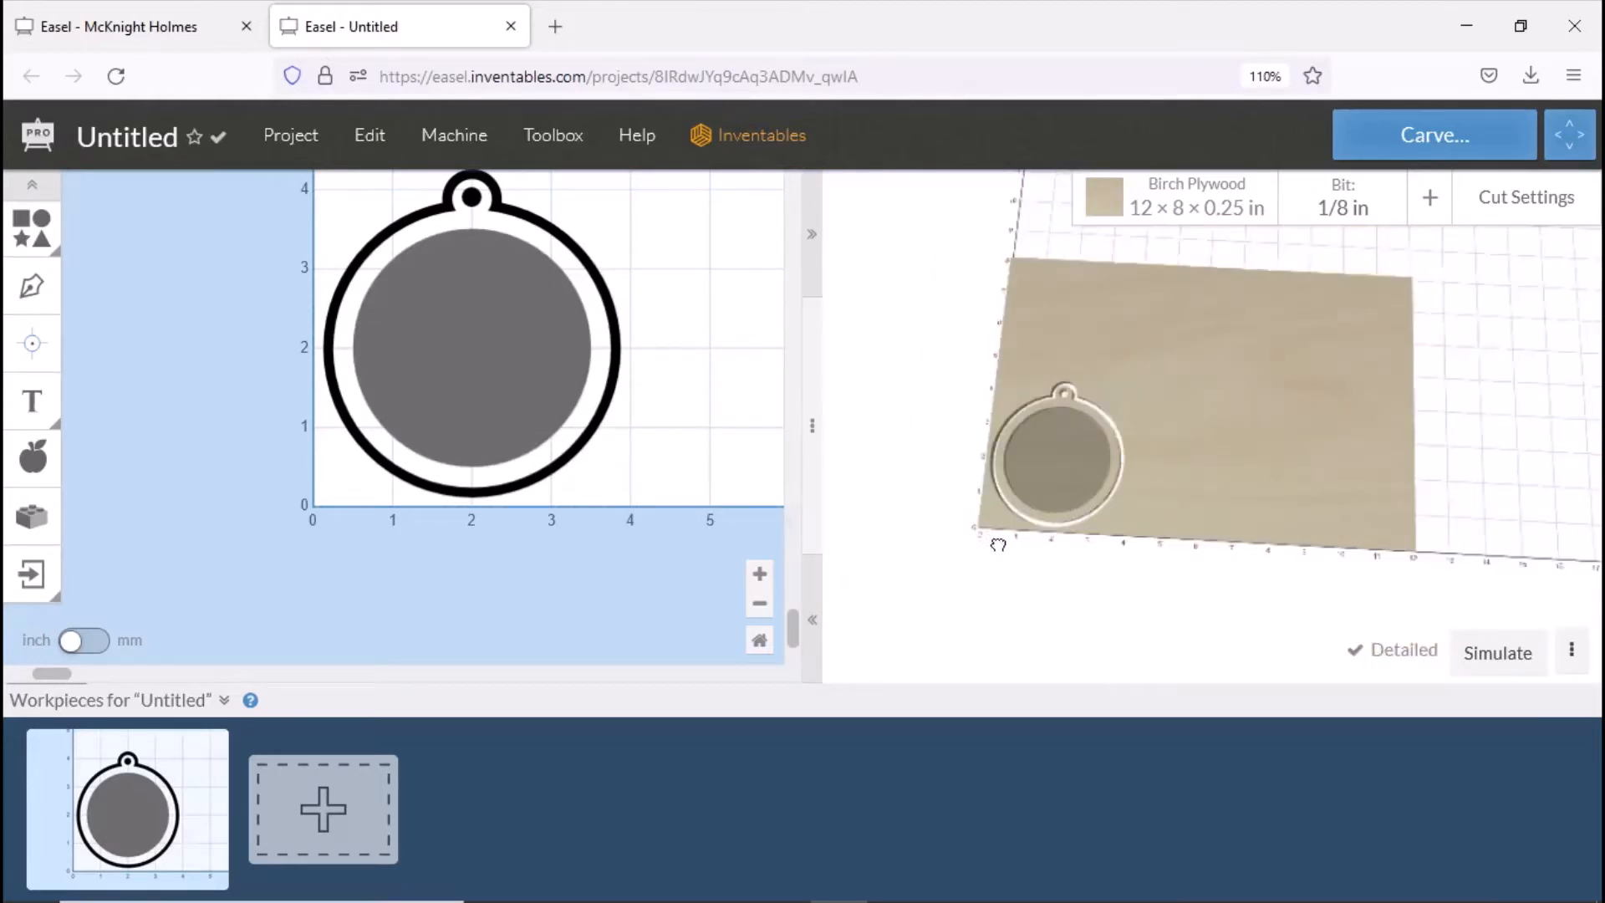
mouse_move(998, 545)
mouse_down()
mouse_move(1057, 529)
mouse_move(1014, 569)
mouse_up()
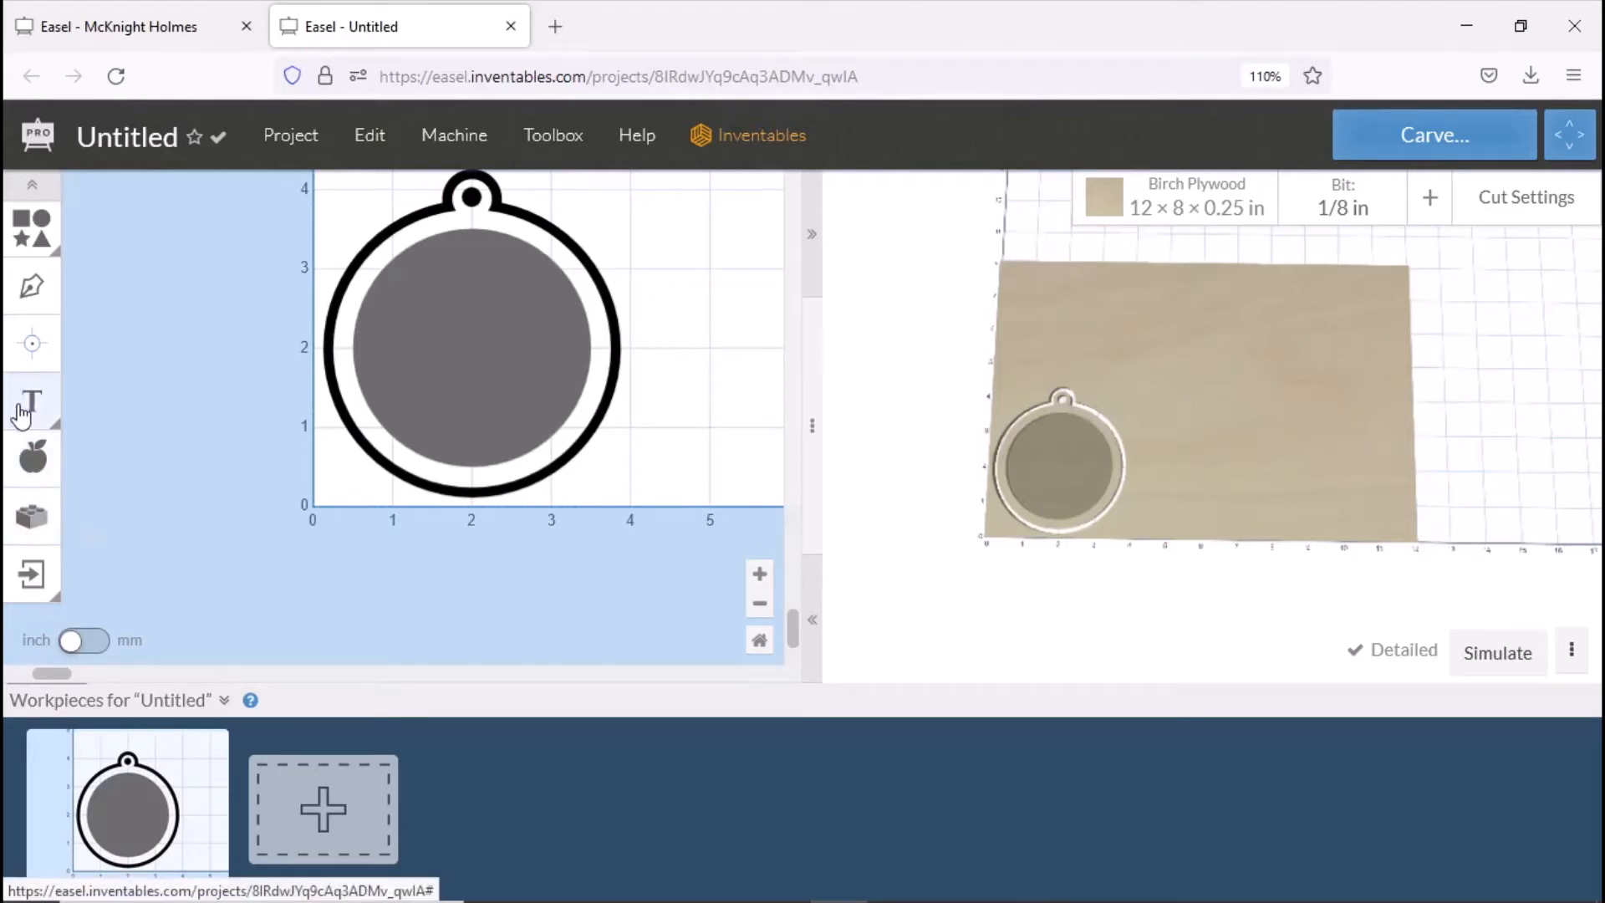
Add a text object in the Baskerville font reading "2021" over the ornament.
click(30, 403)
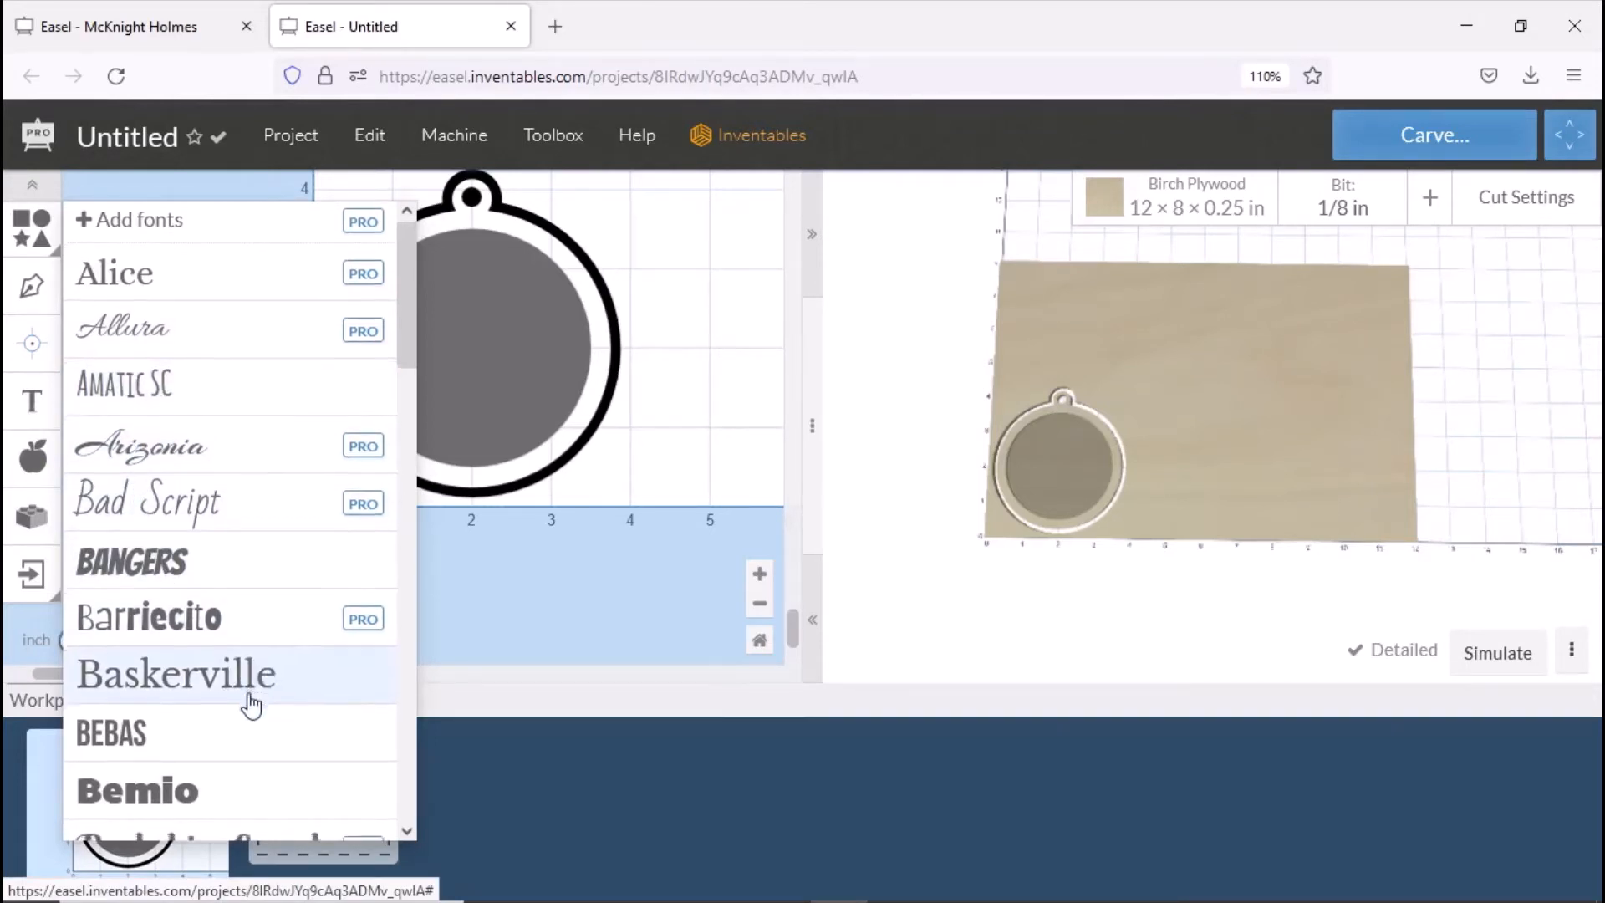
scroll(249, 702, down, 5)
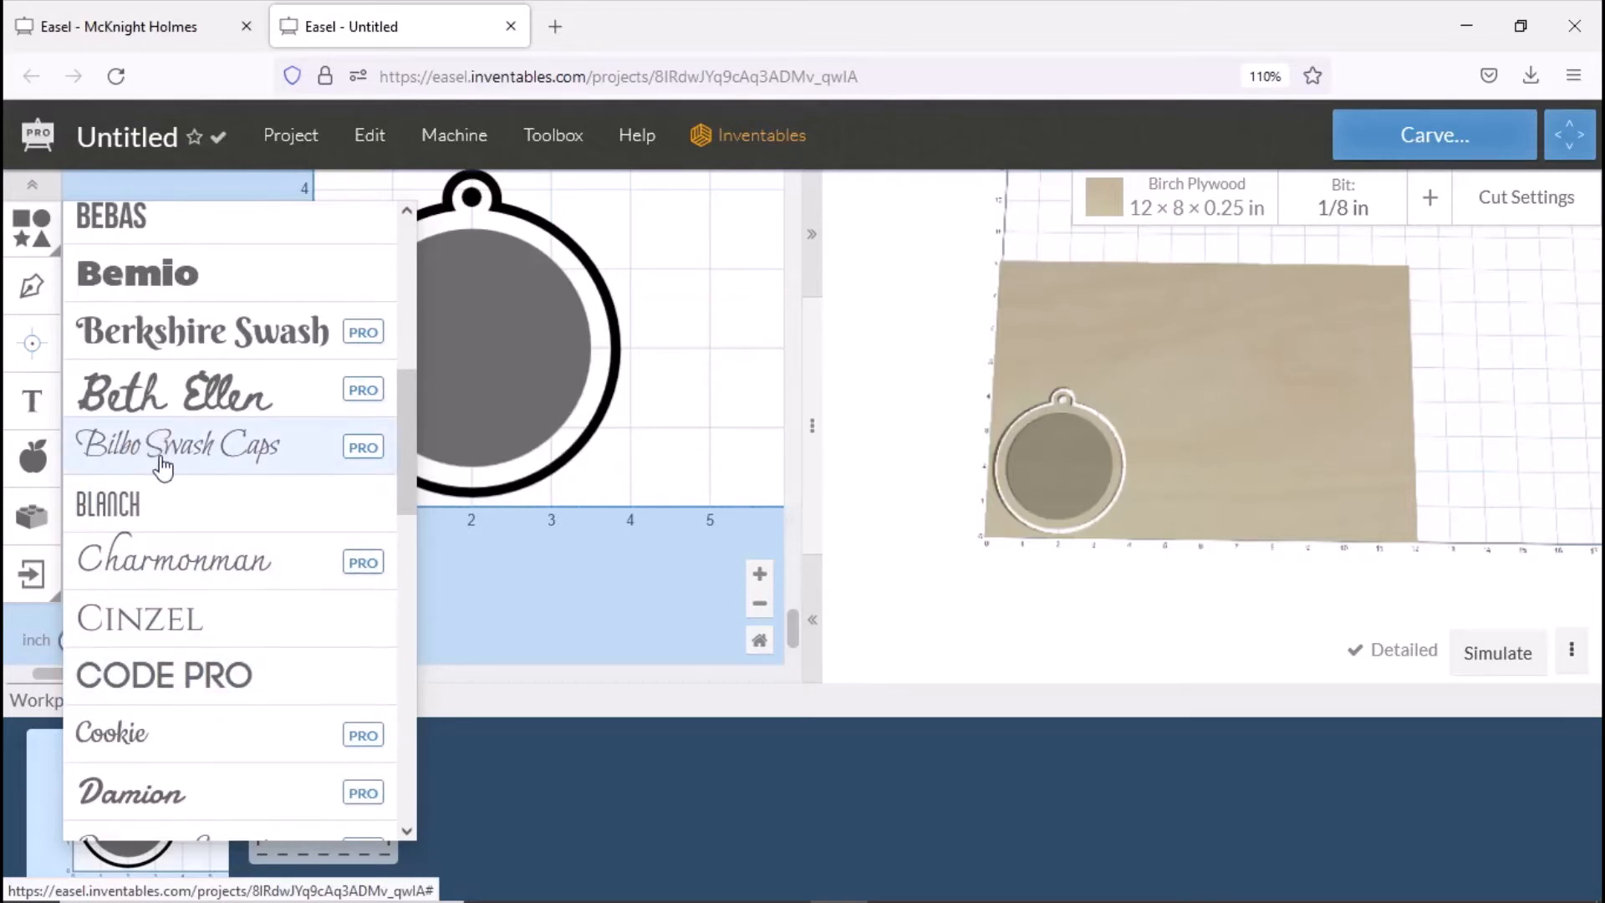
scroll(163, 469, up, 3)
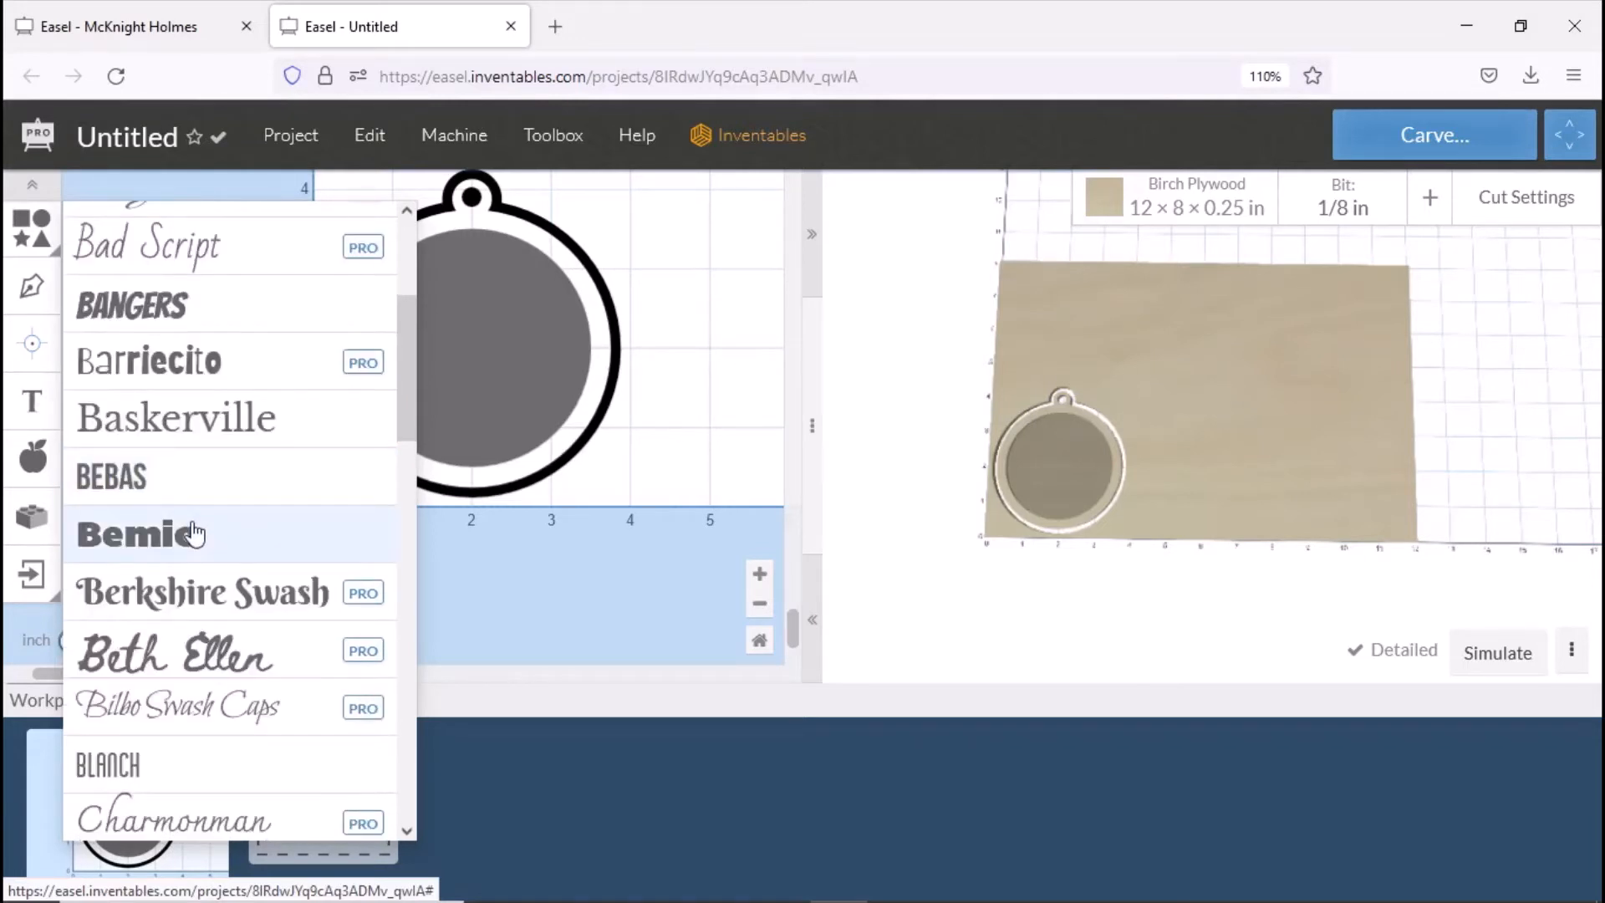
click(219, 433)
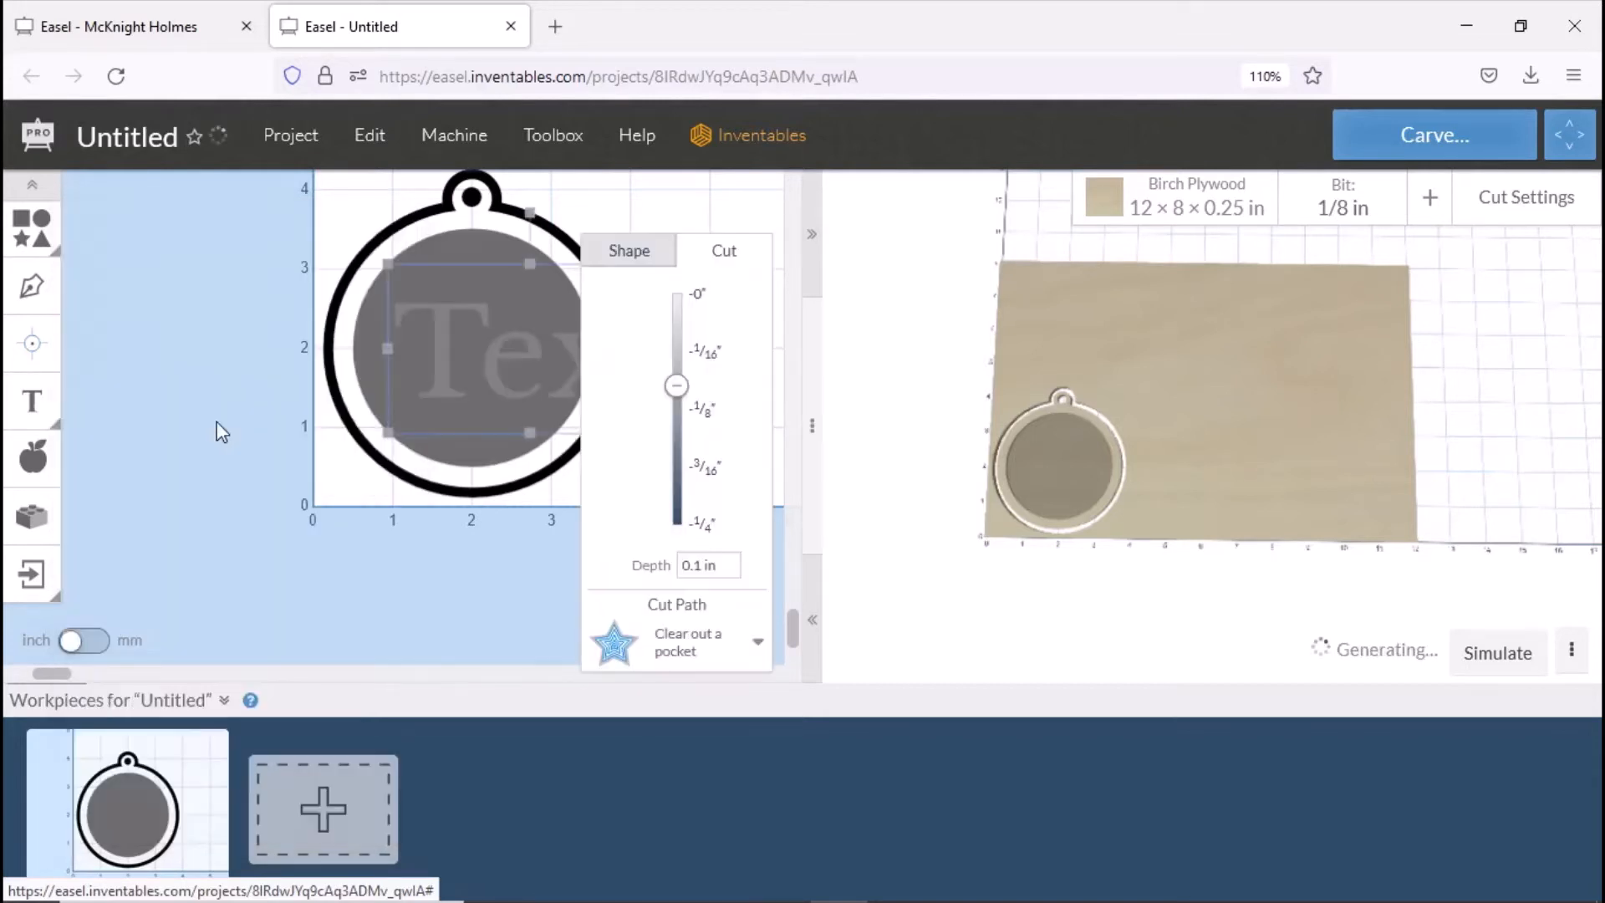
double_click(516, 371)
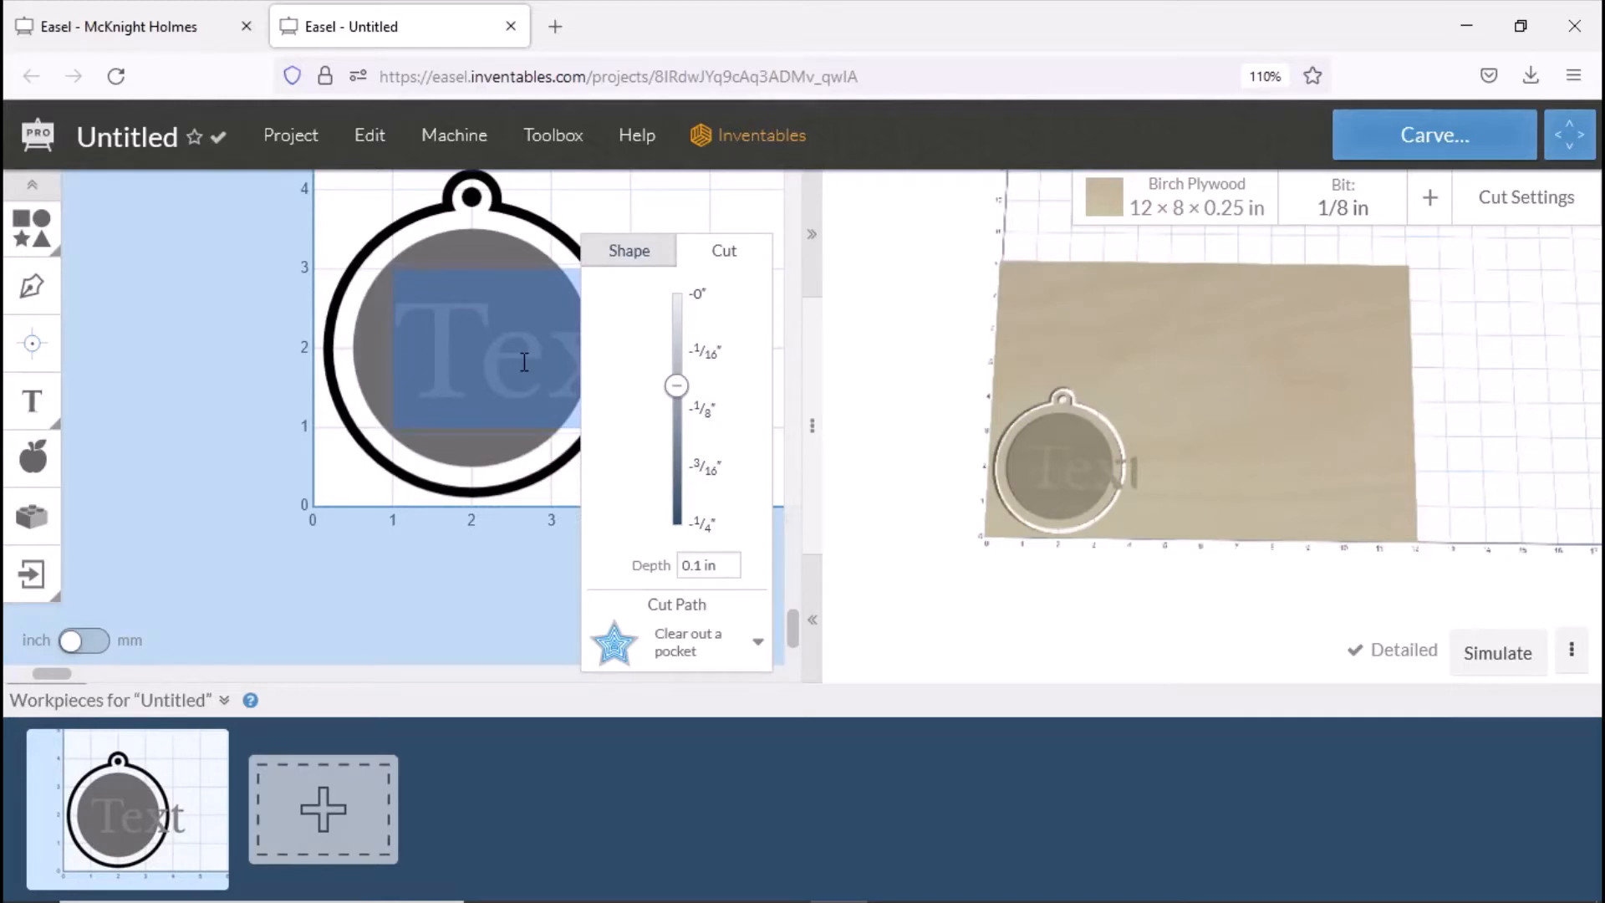
text(2)
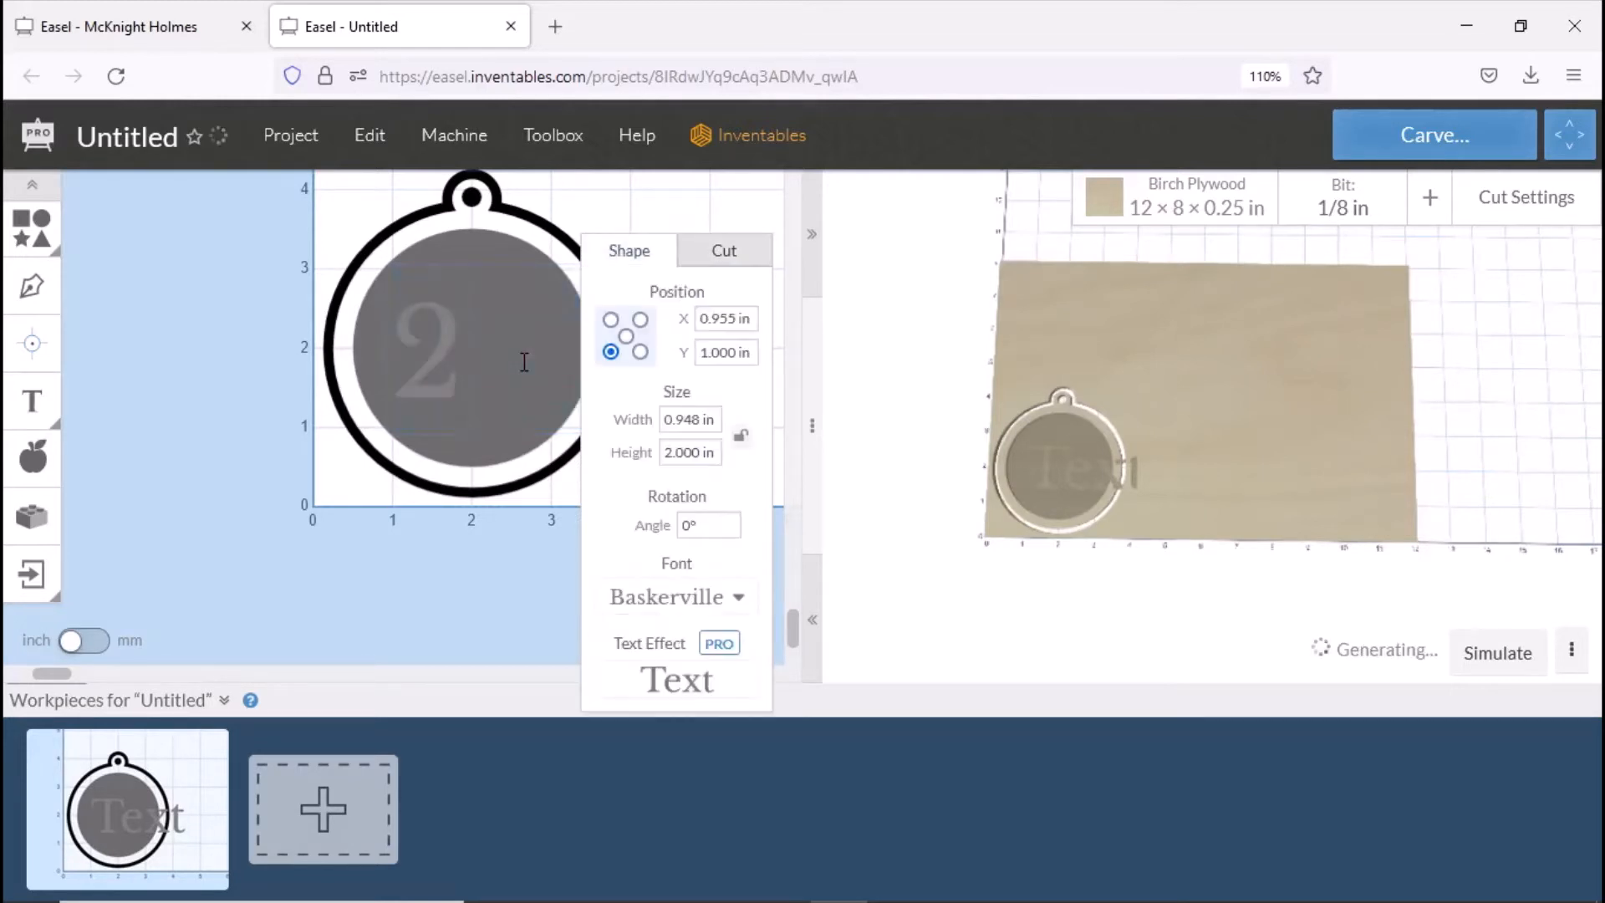
text(021)
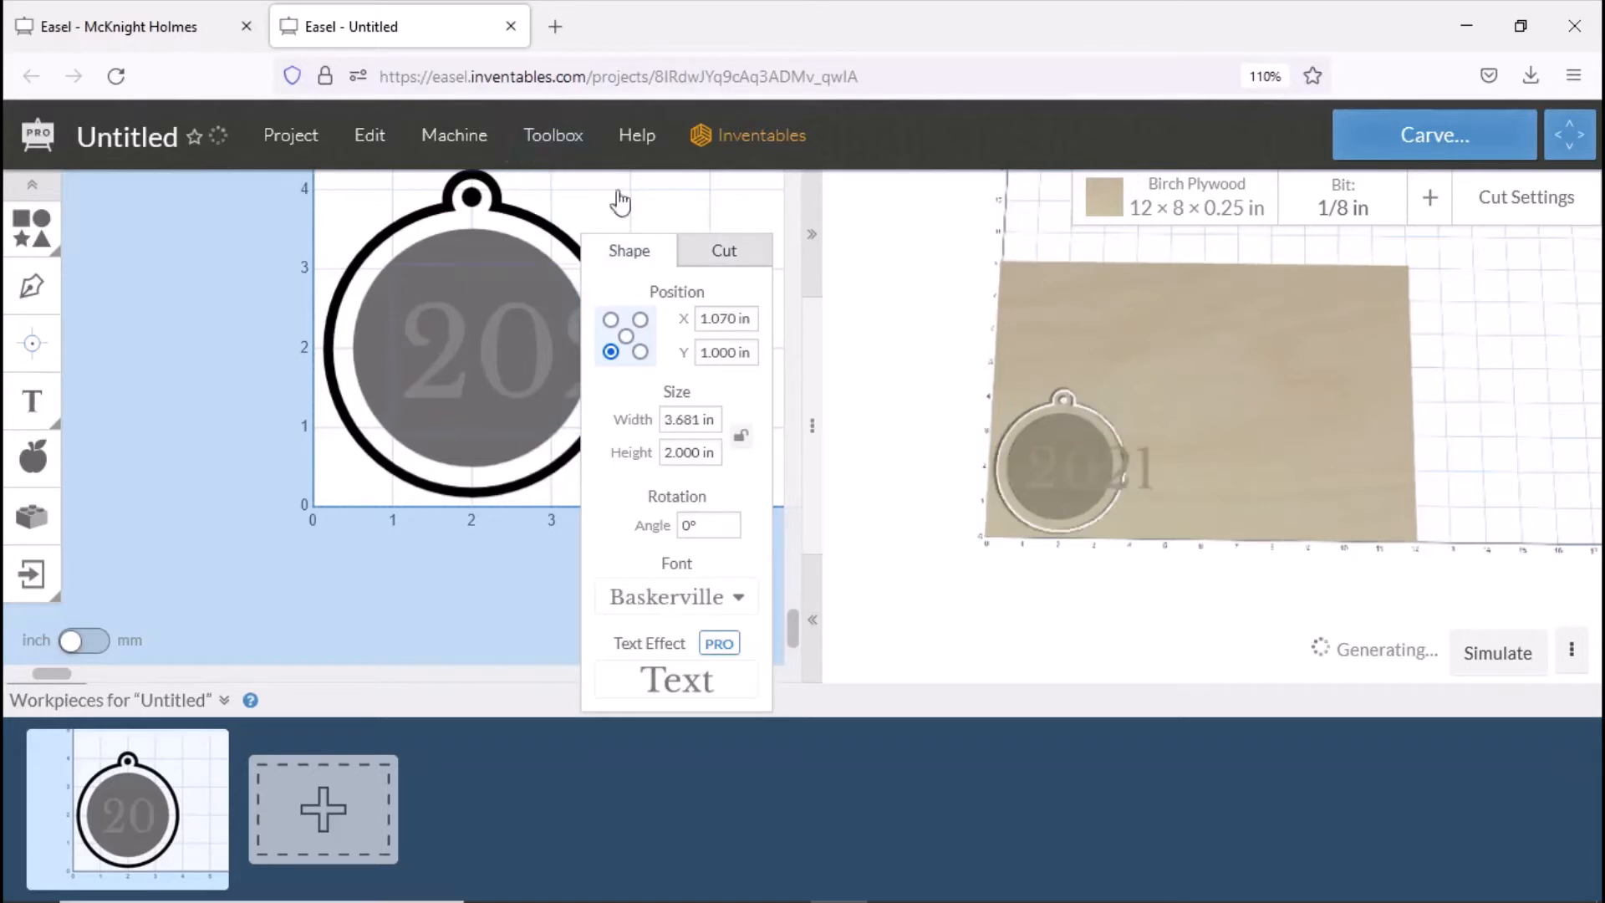
click(650, 194)
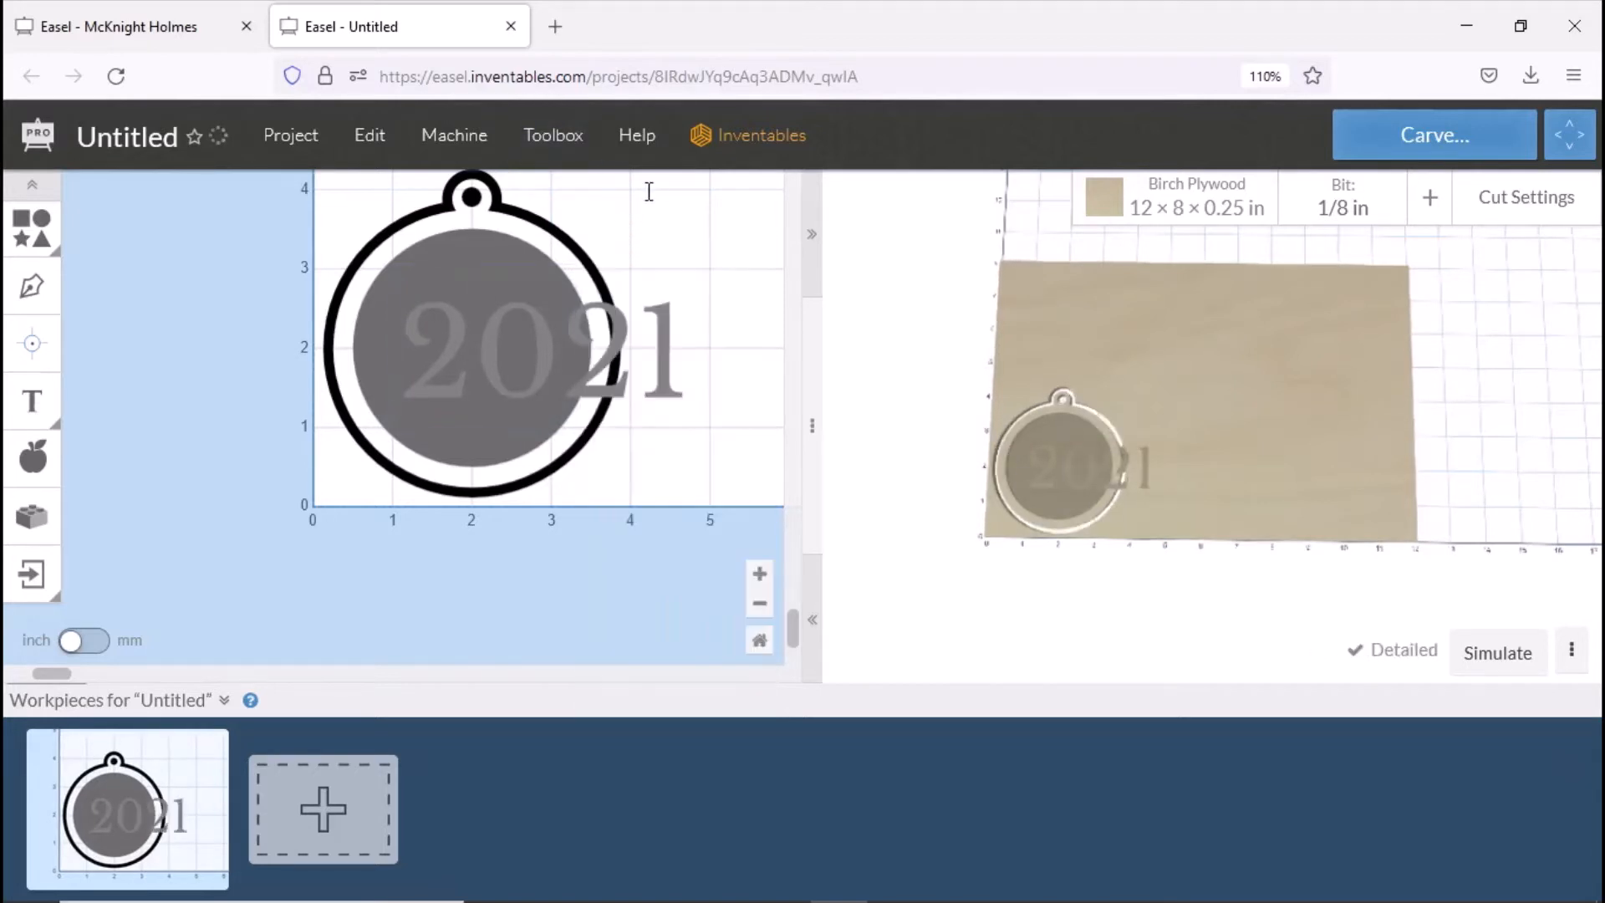
Set the cut depth of the "2021" text to 0.0625 in.
click(537, 364)
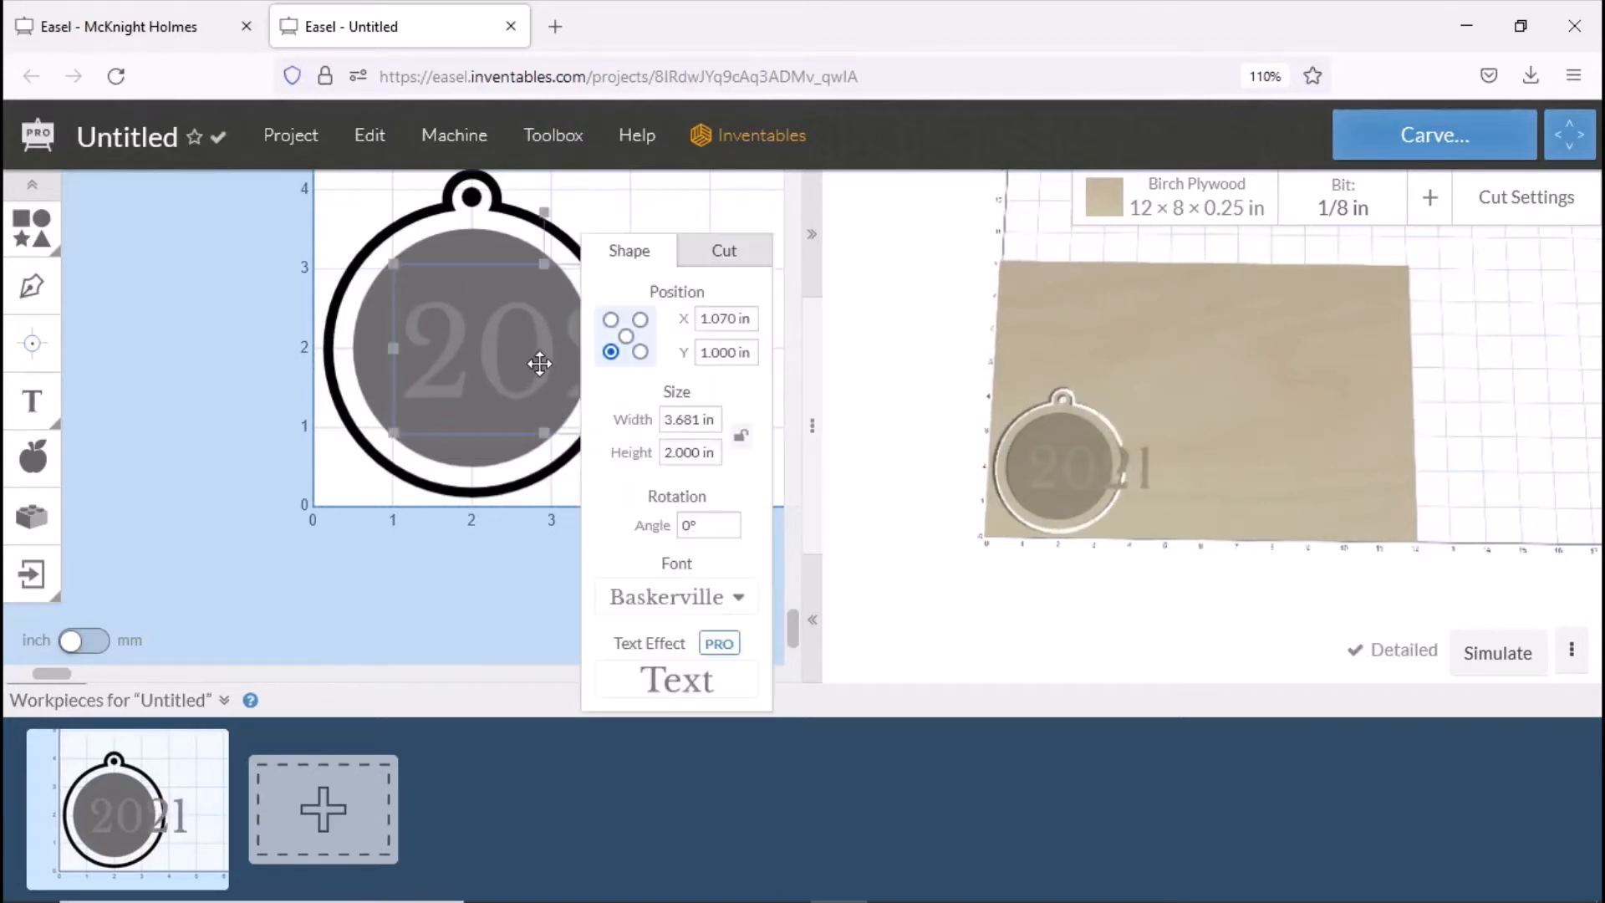
click(739, 258)
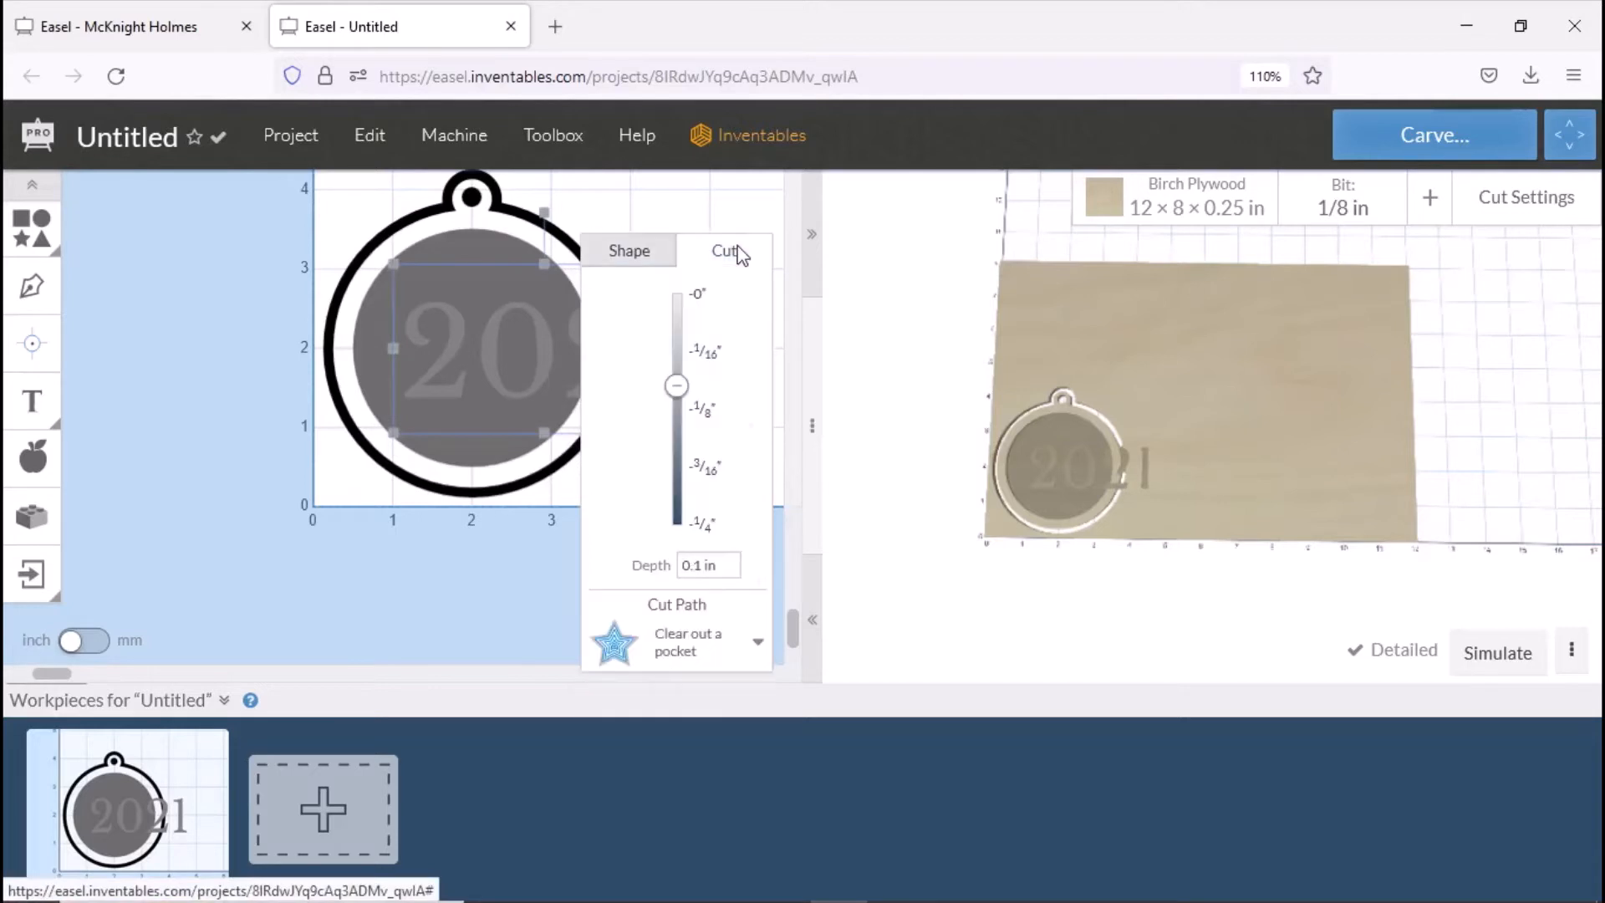
drag(735, 564, 638, 548)
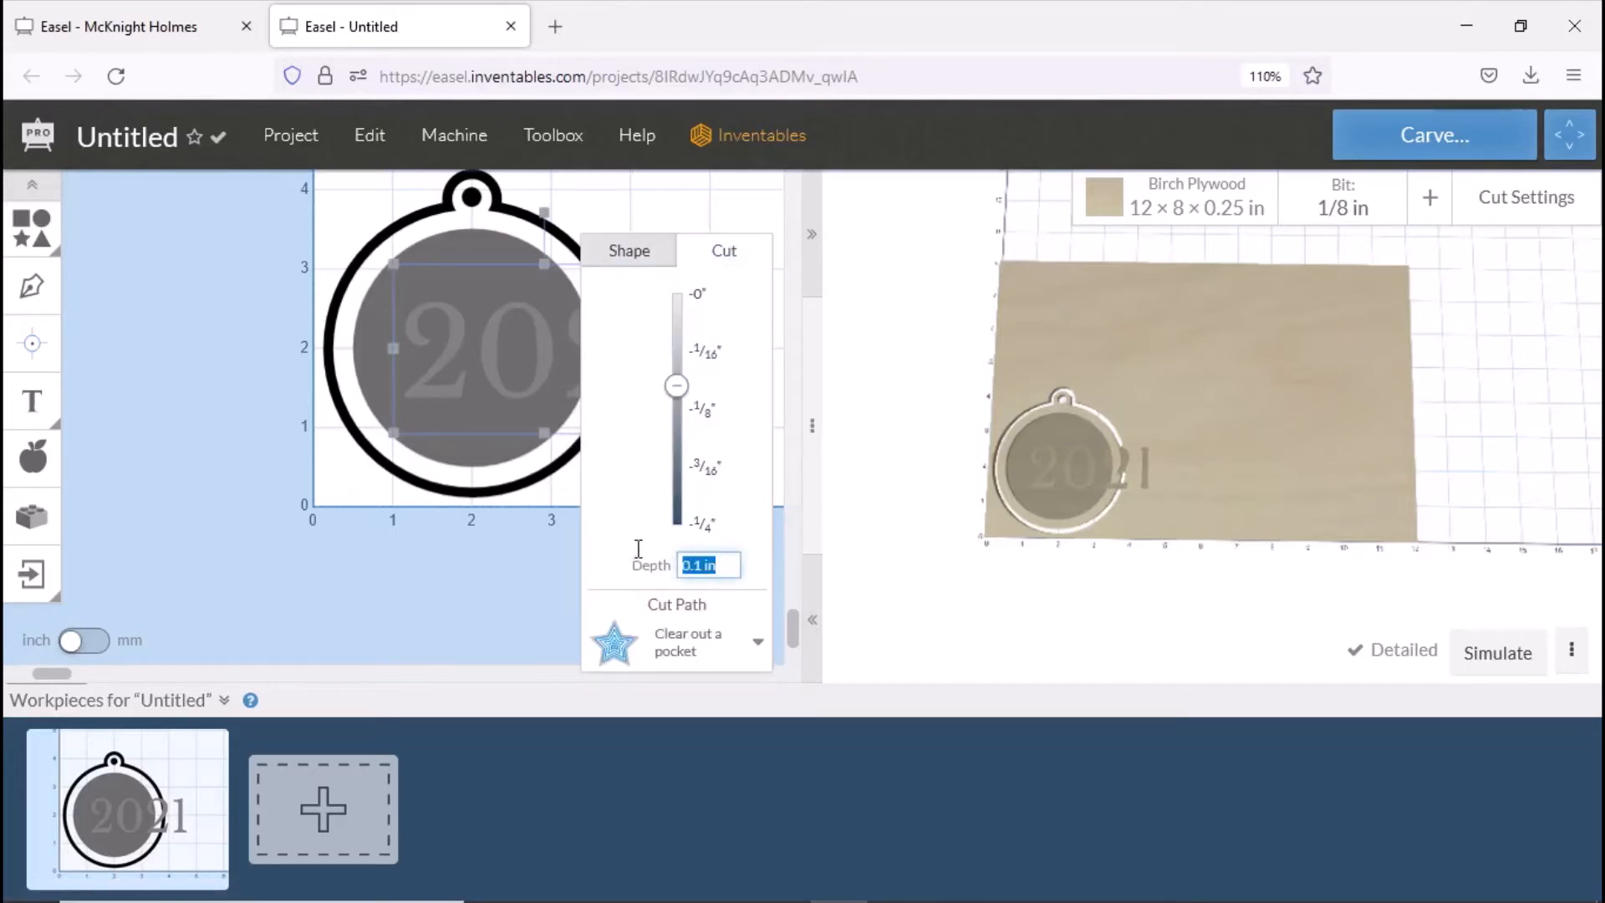
text(.0625)
key(Return)
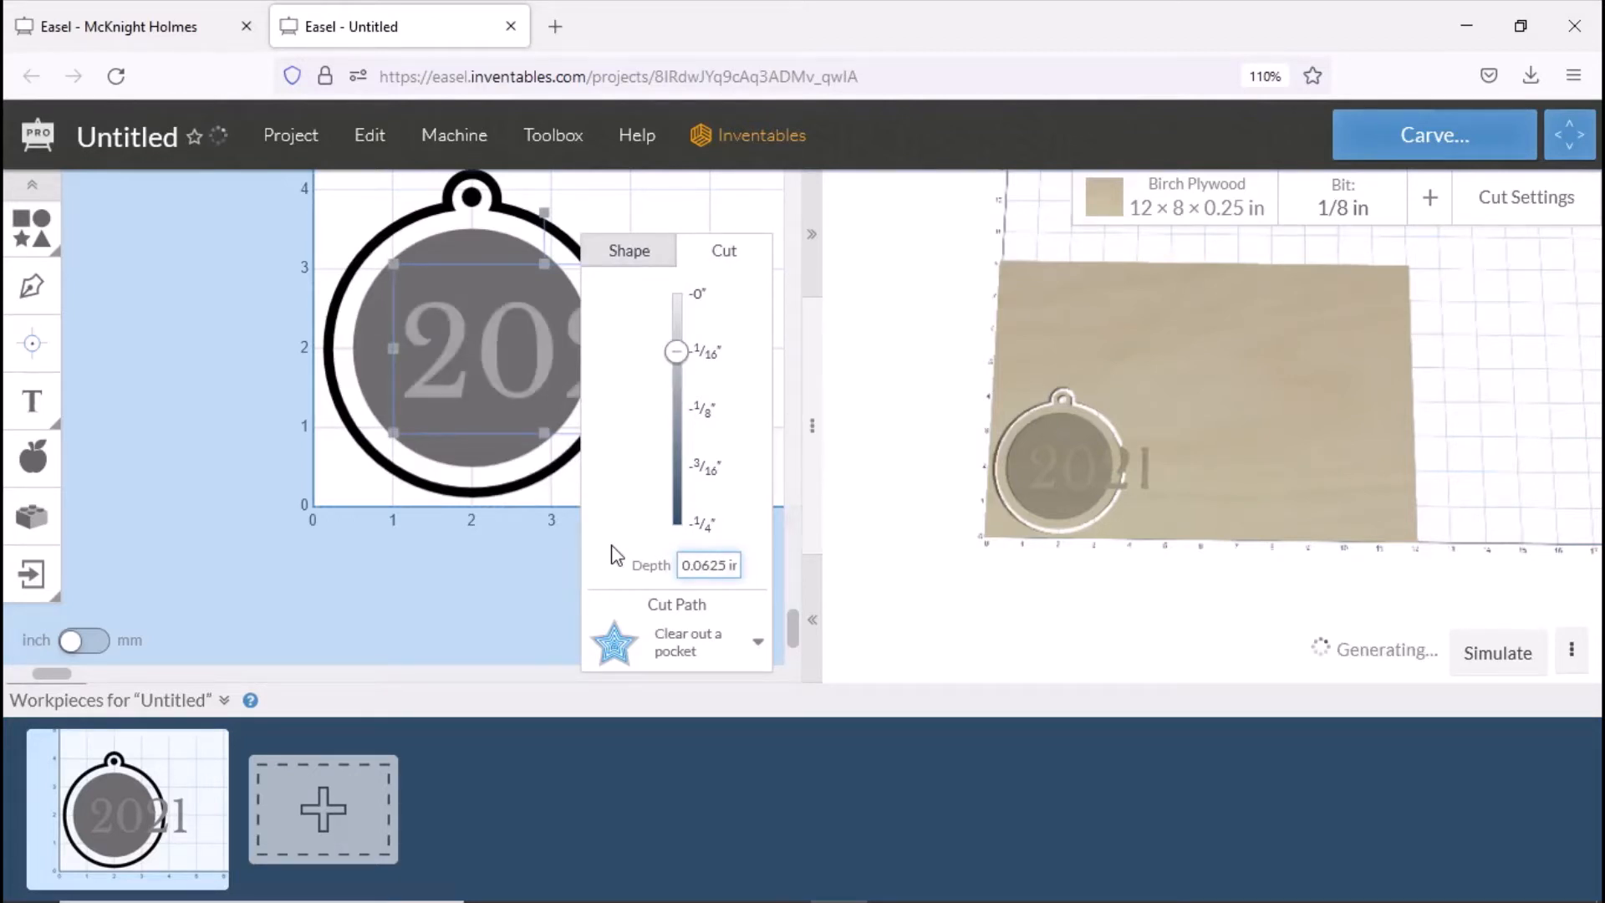
click(638, 266)
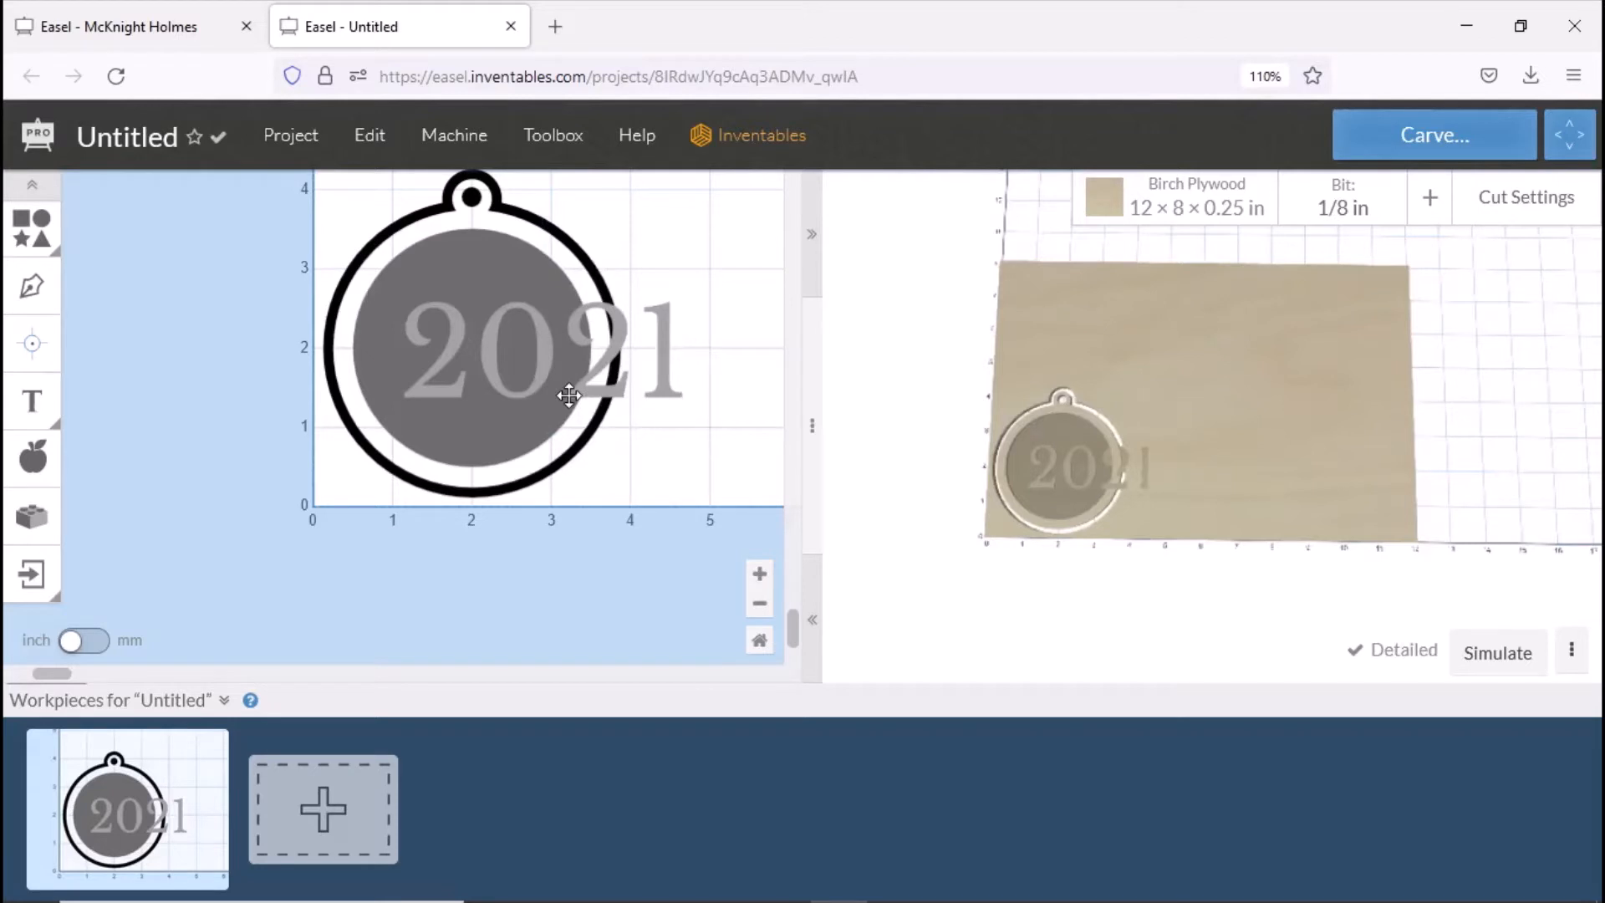
Scale the "2021" text to about 2.83 × 1.54 in and move it over the round pocket at about X 0.59, Y 1.22 in.
scroll(568, 395, down, 3)
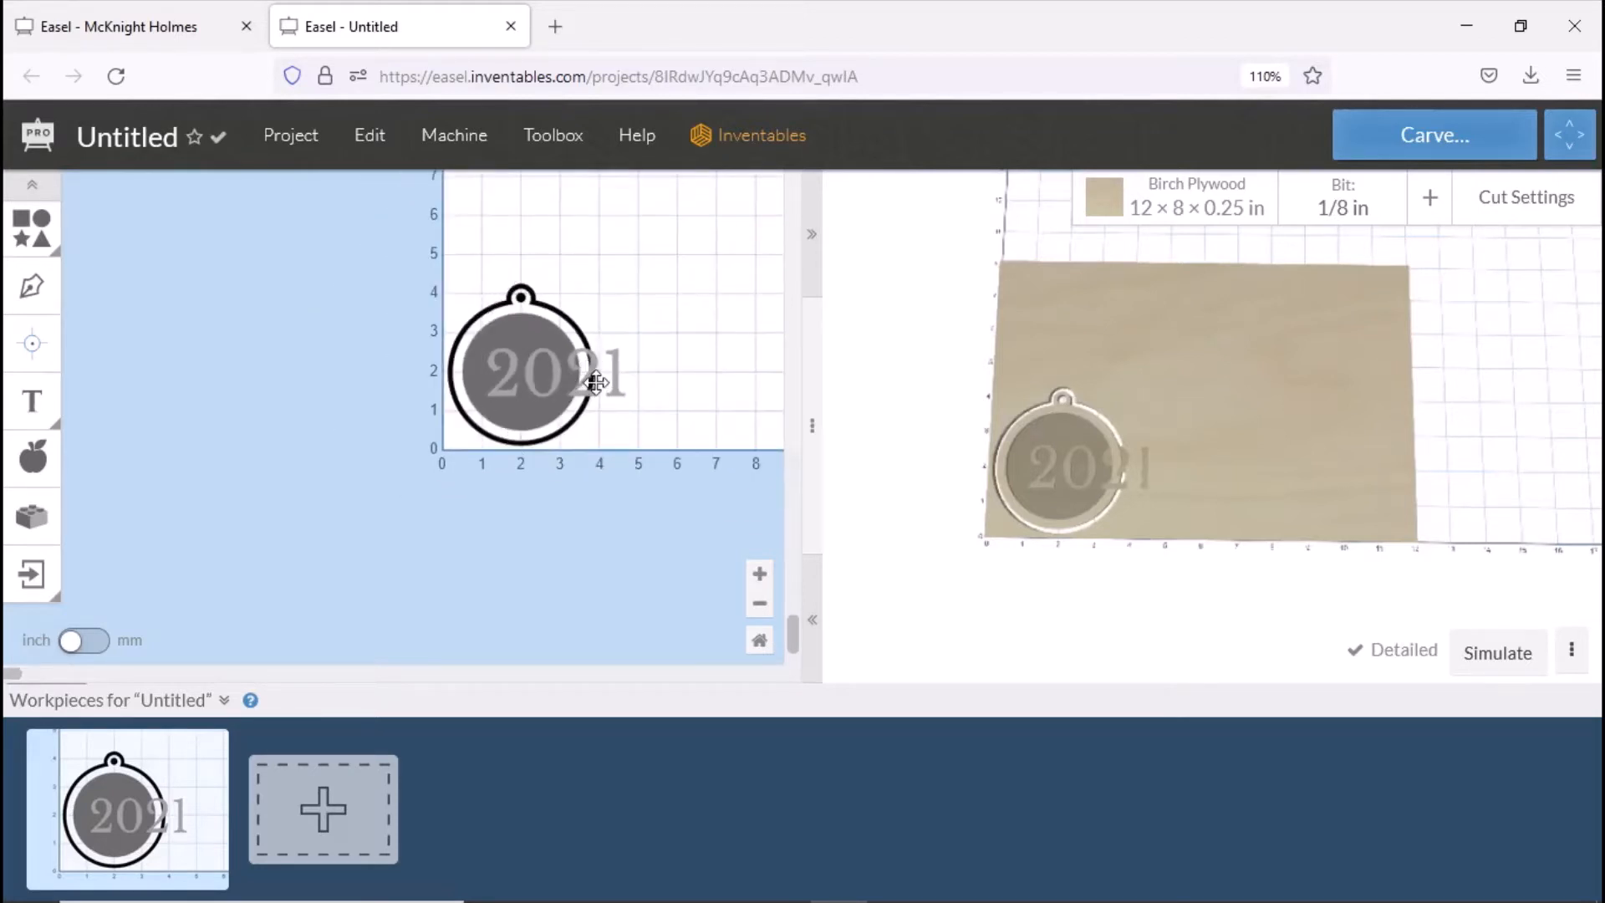
drag(596, 382, 559, 382)
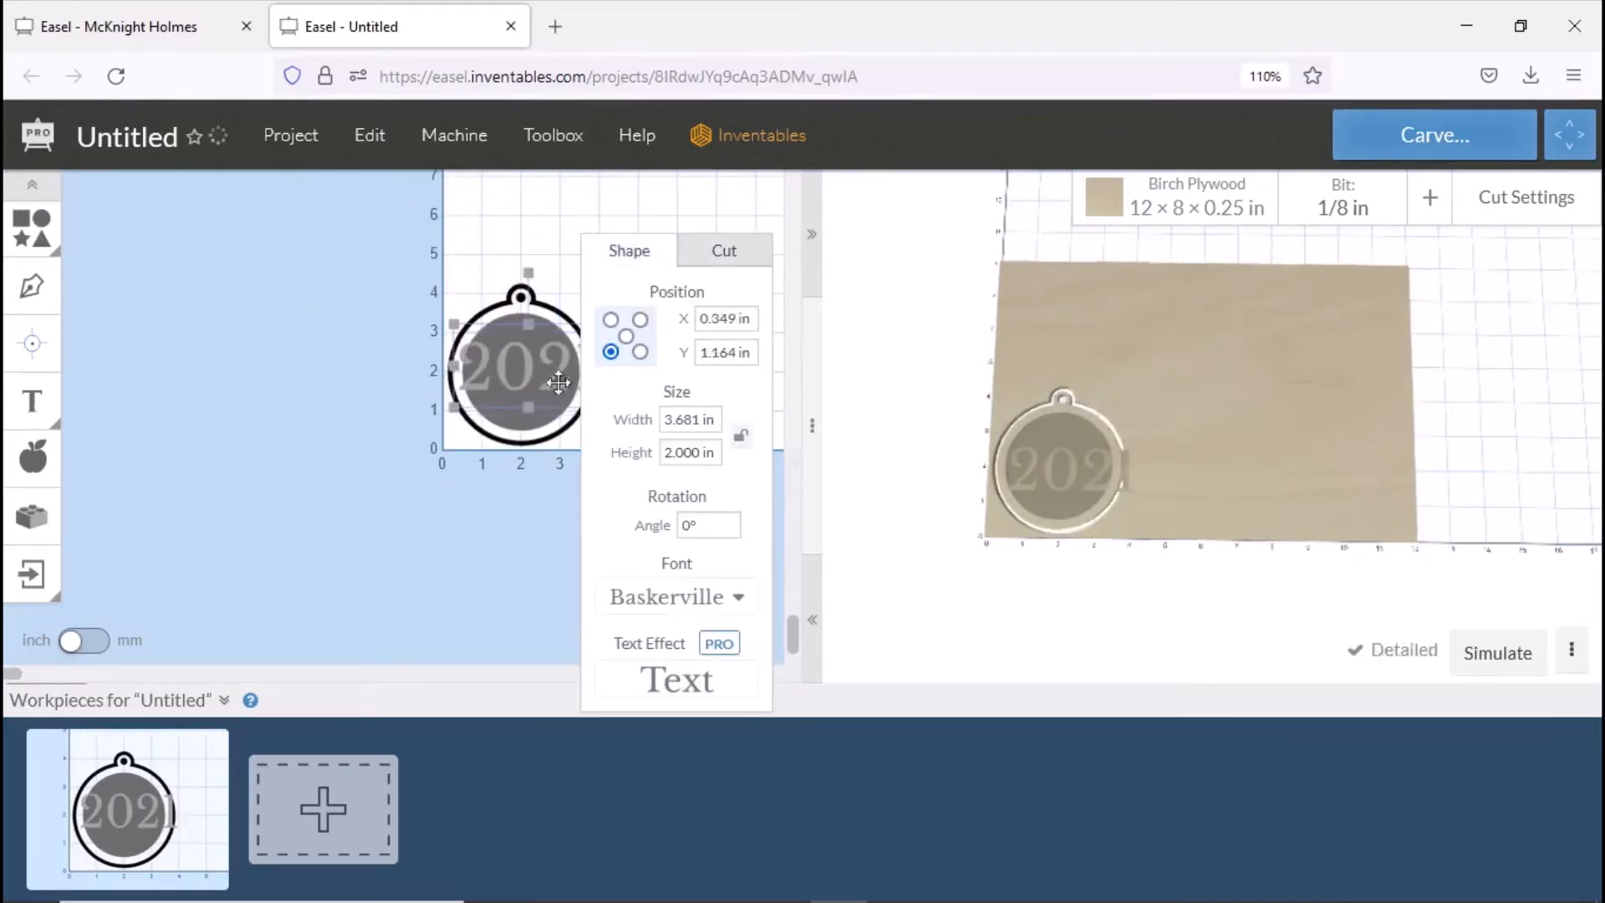
drag(15, 674, 165, 617)
scroll(319, 398, up, 2)
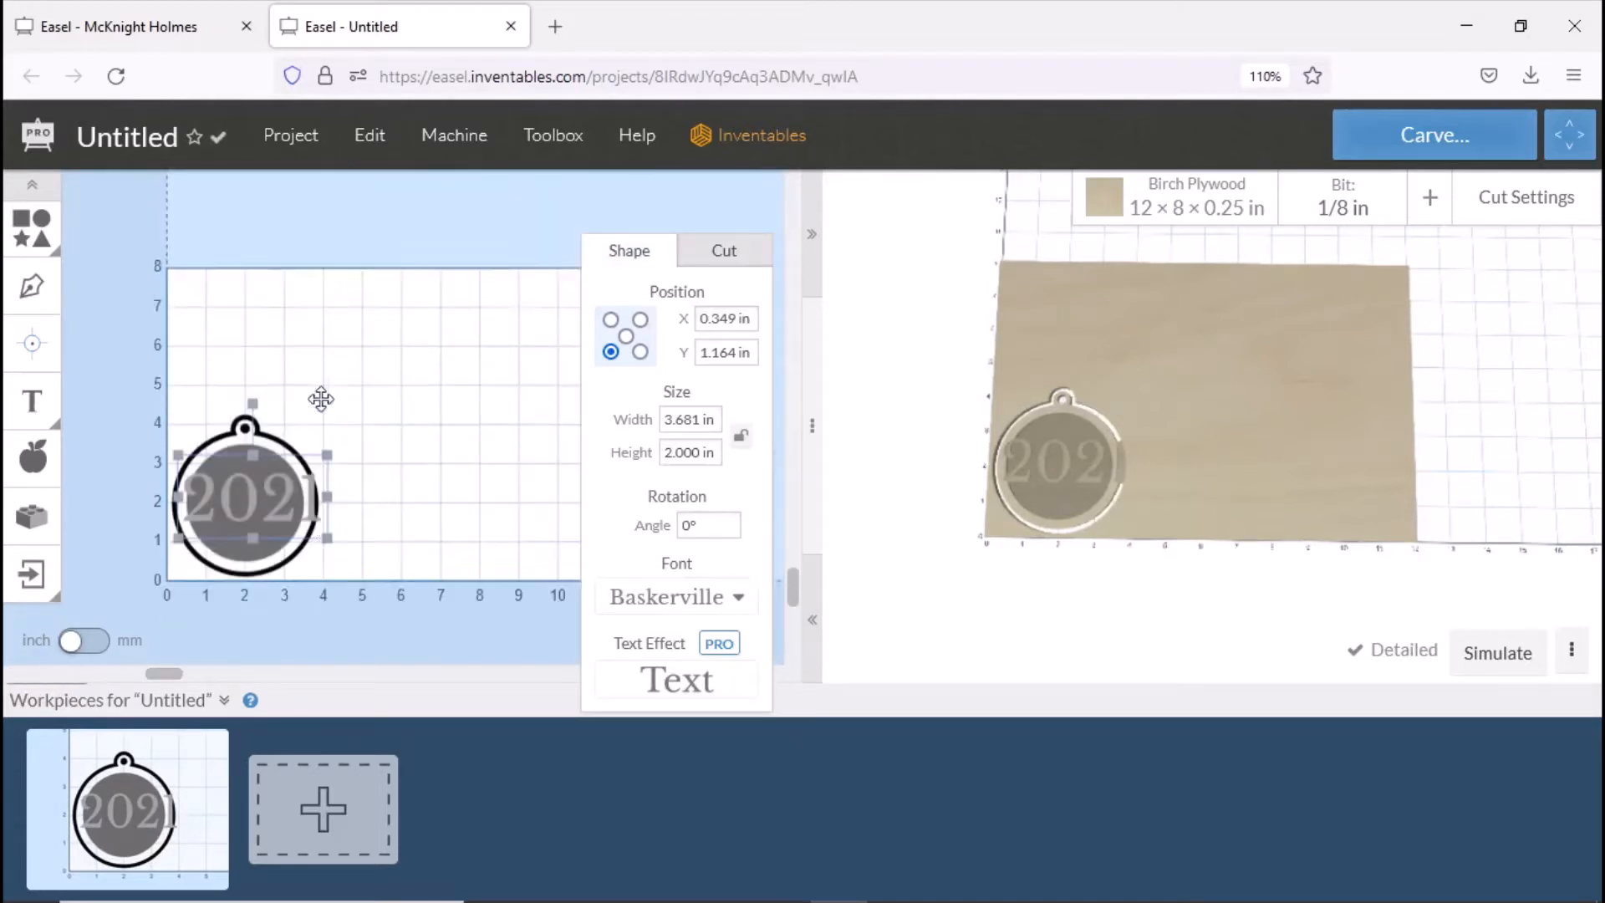
scroll(322, 398, down, 2)
scroll(322, 397, up, 4)
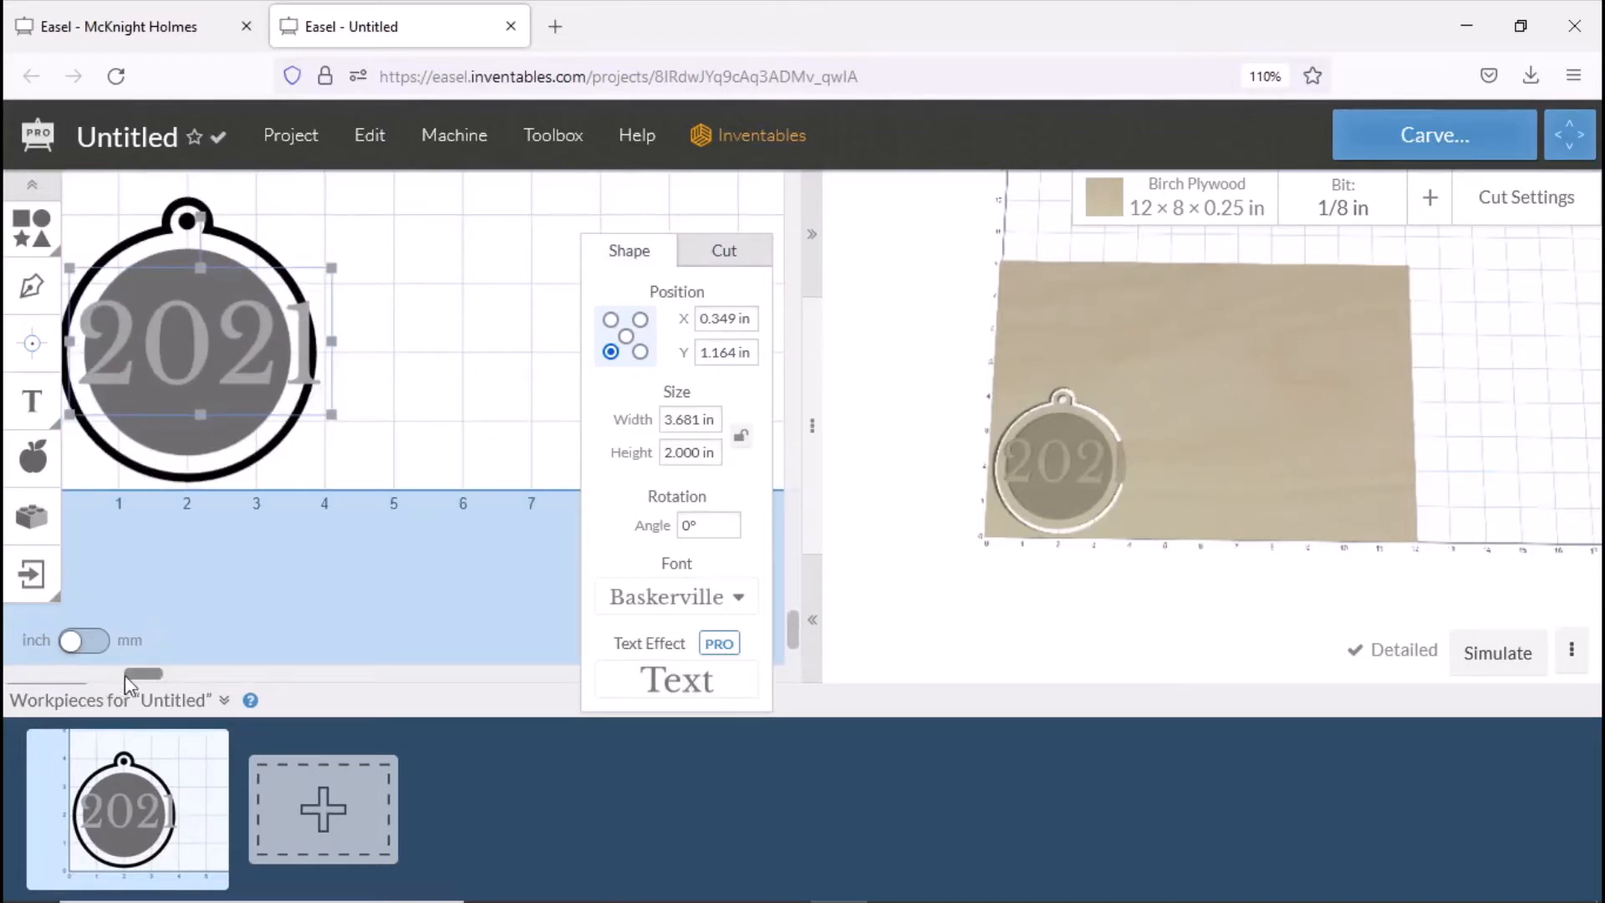
drag(133, 673, 98, 696)
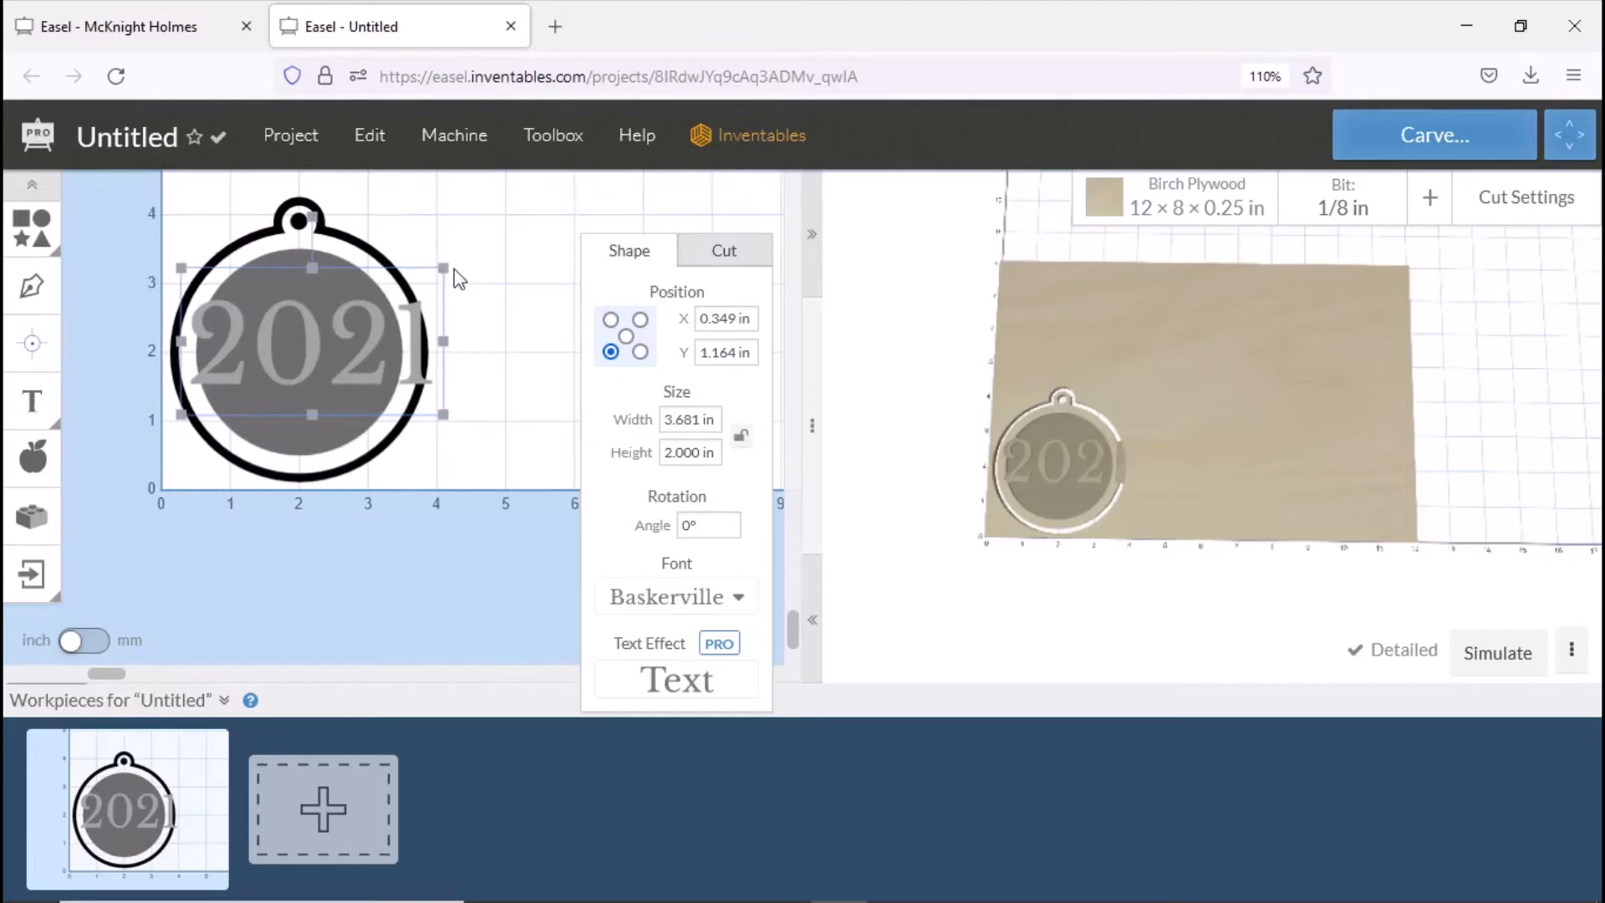
drag(442, 266, 384, 299)
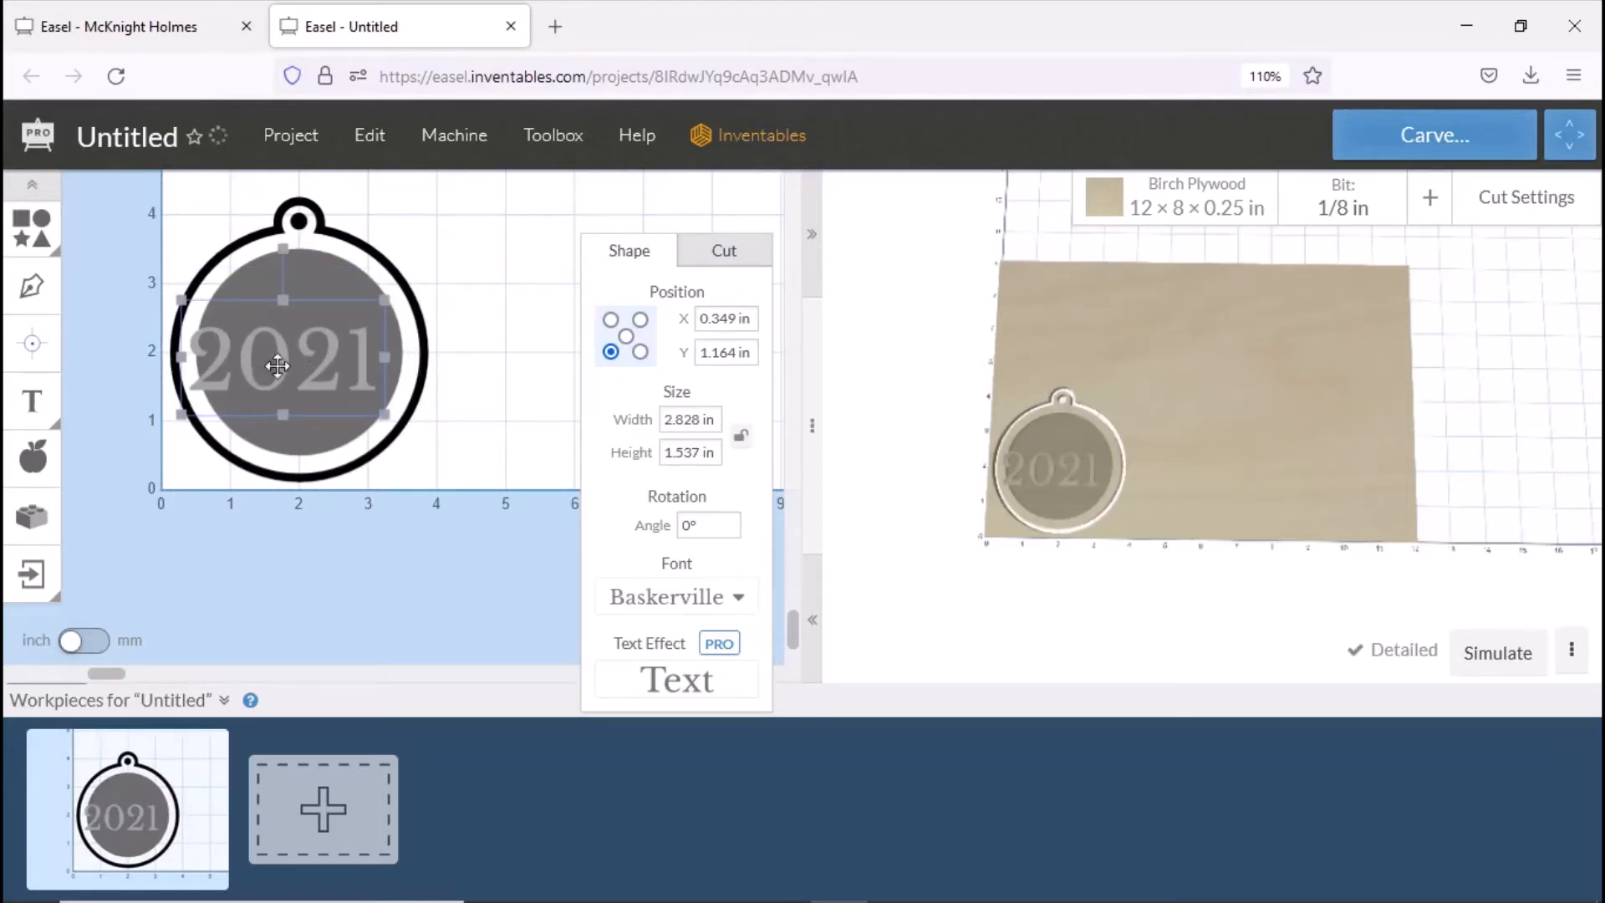
drag(270, 364, 288, 352)
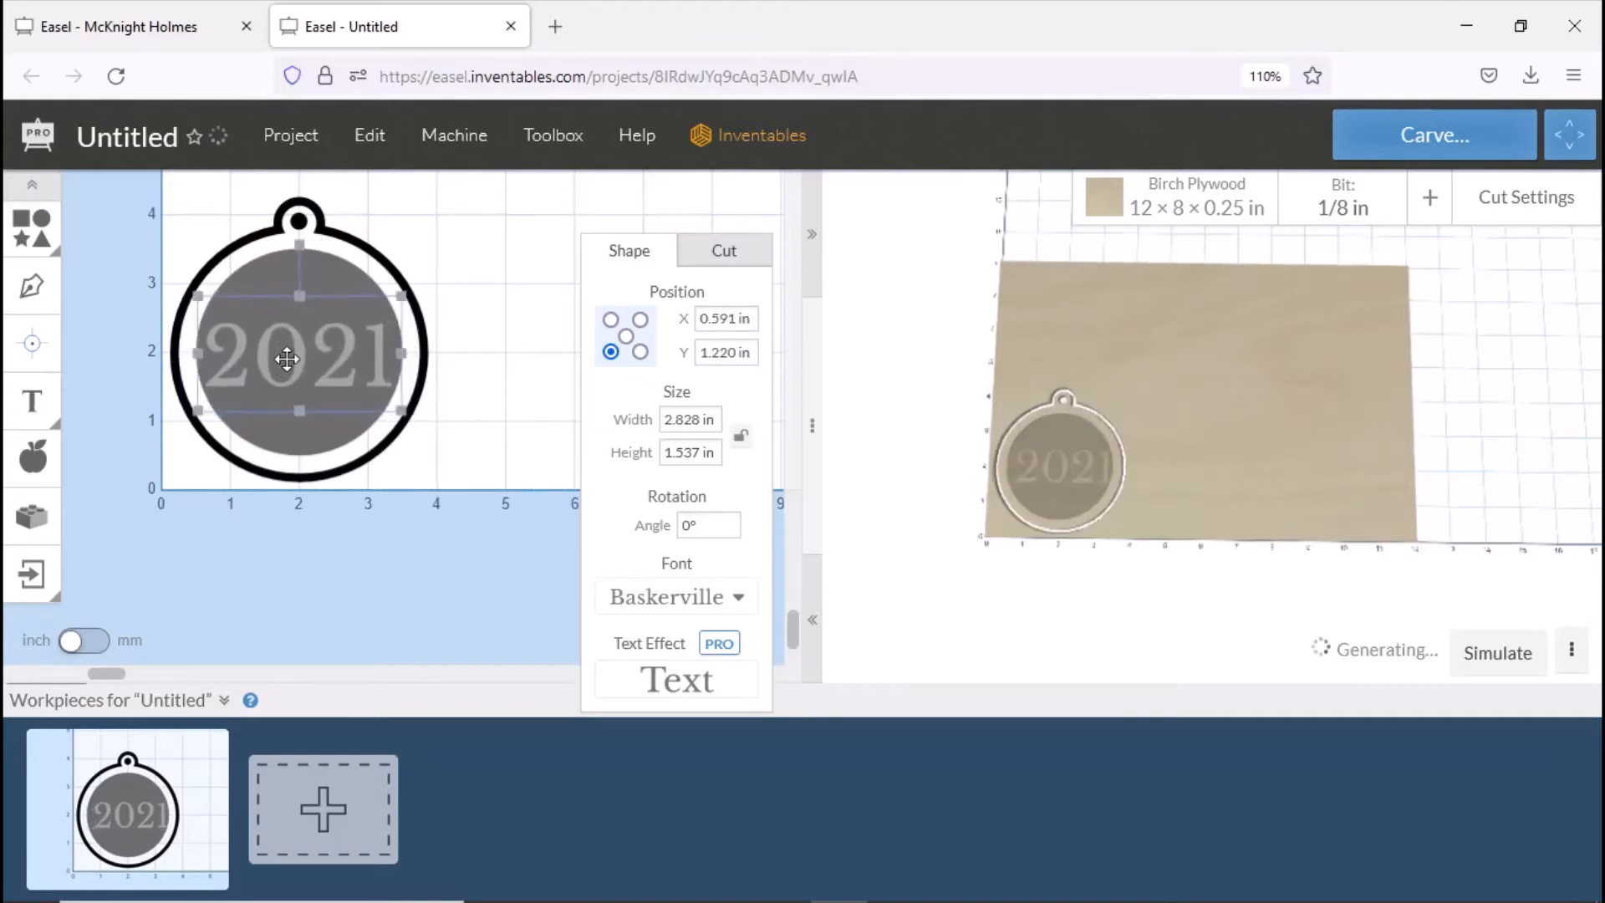
click(460, 255)
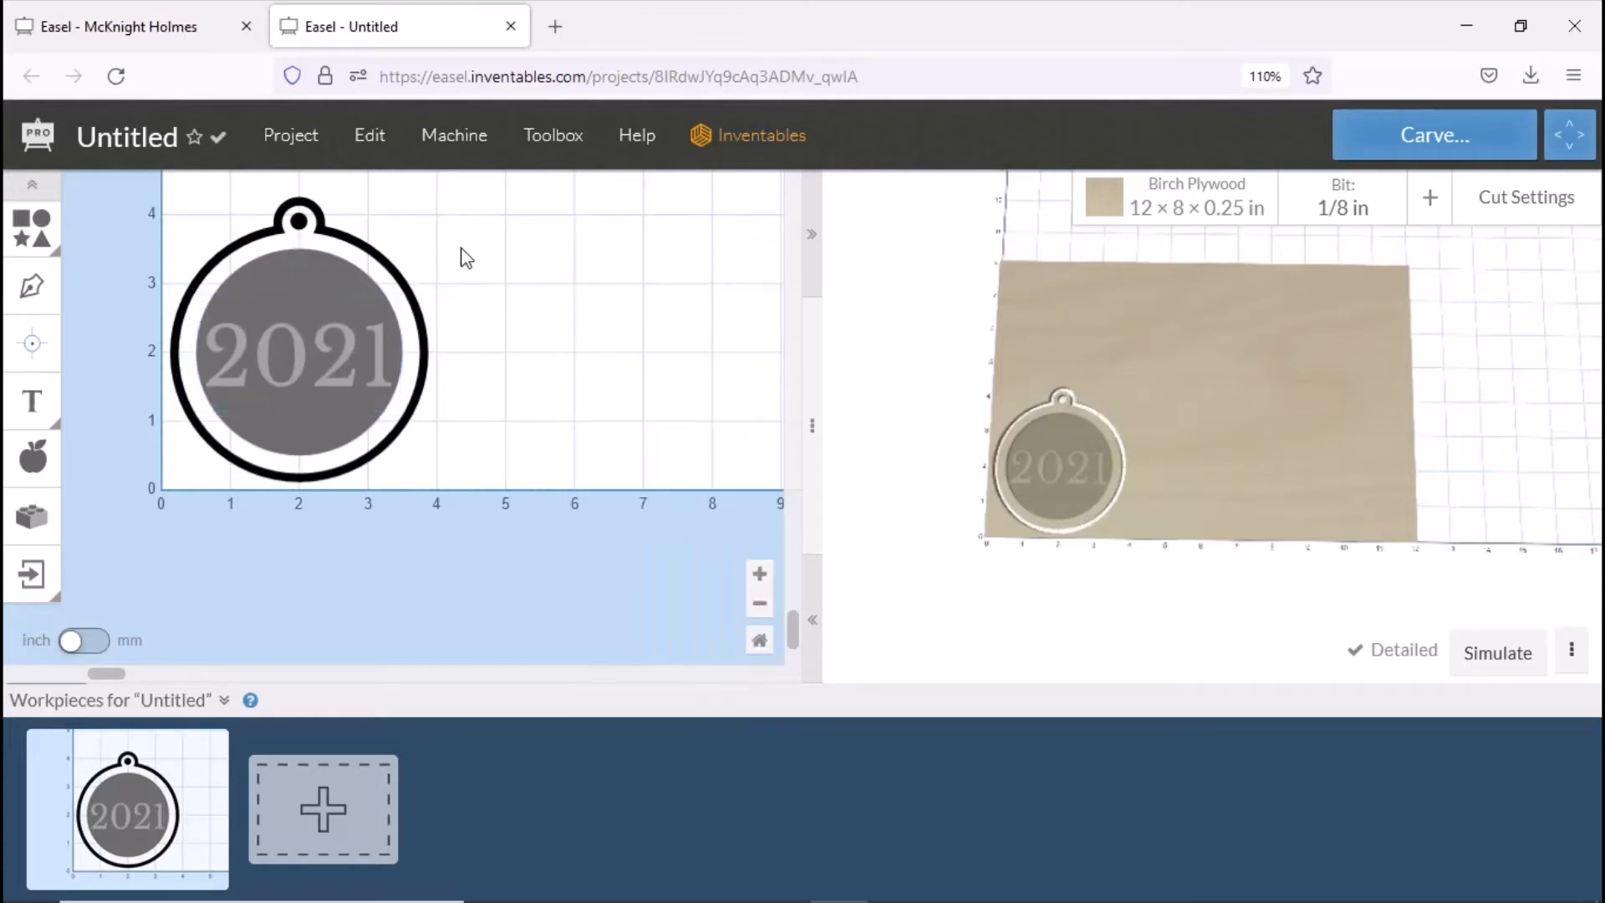
Shrink the "2021" text to about 2.61 × 1.42 in and recentre it in the pocket at about X 0.72, Y 1.34 in.
click(316, 368)
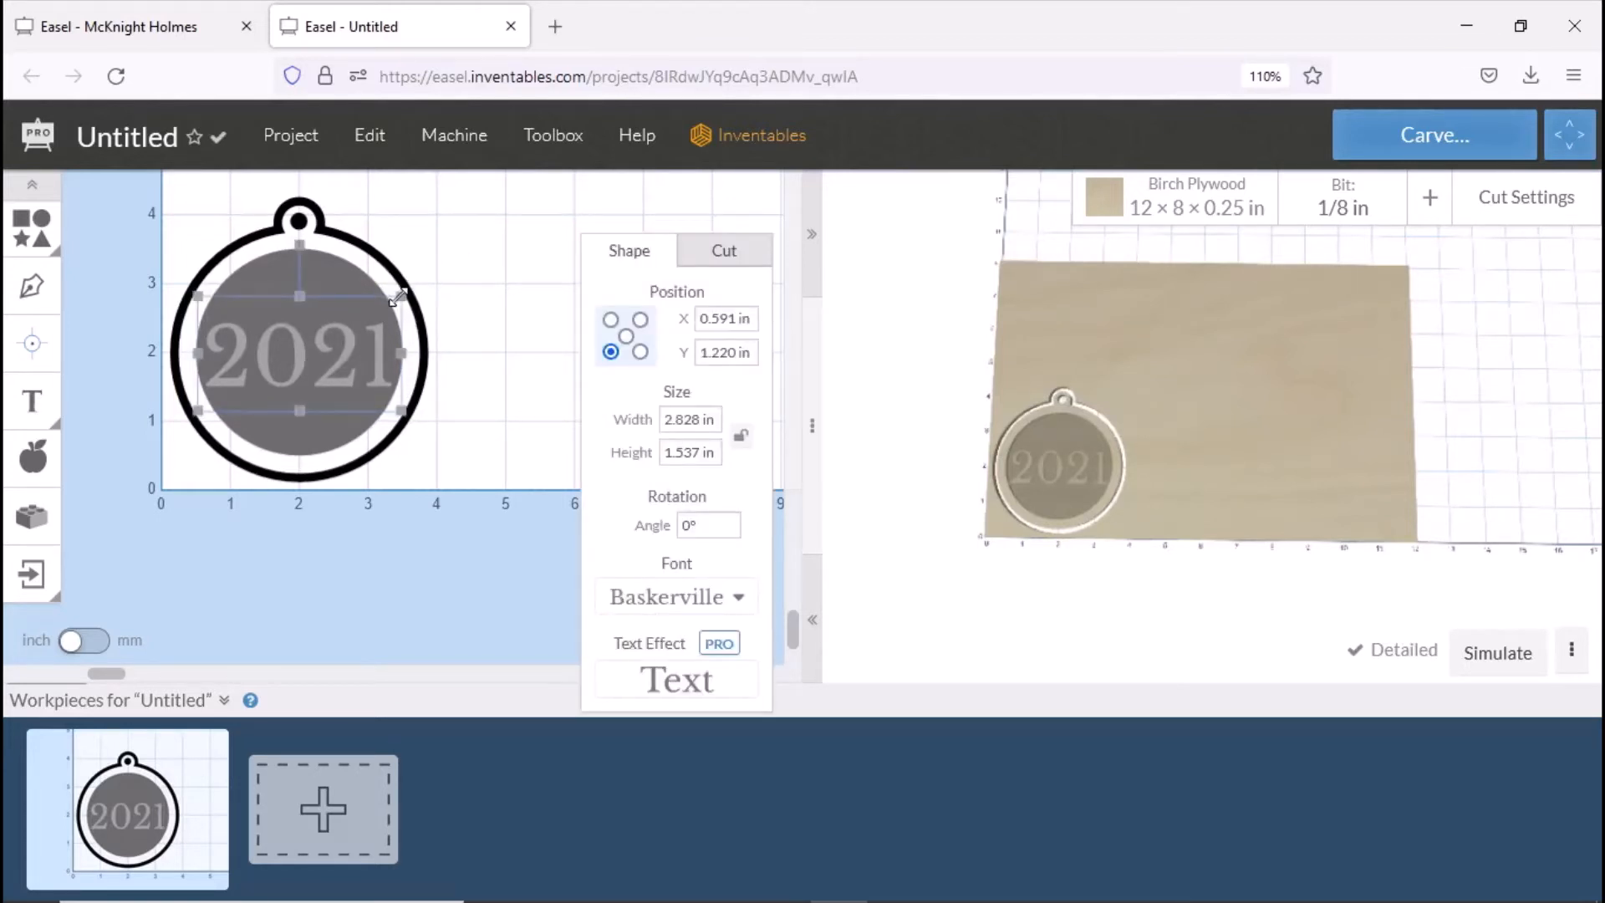
drag(398, 297, 374, 310)
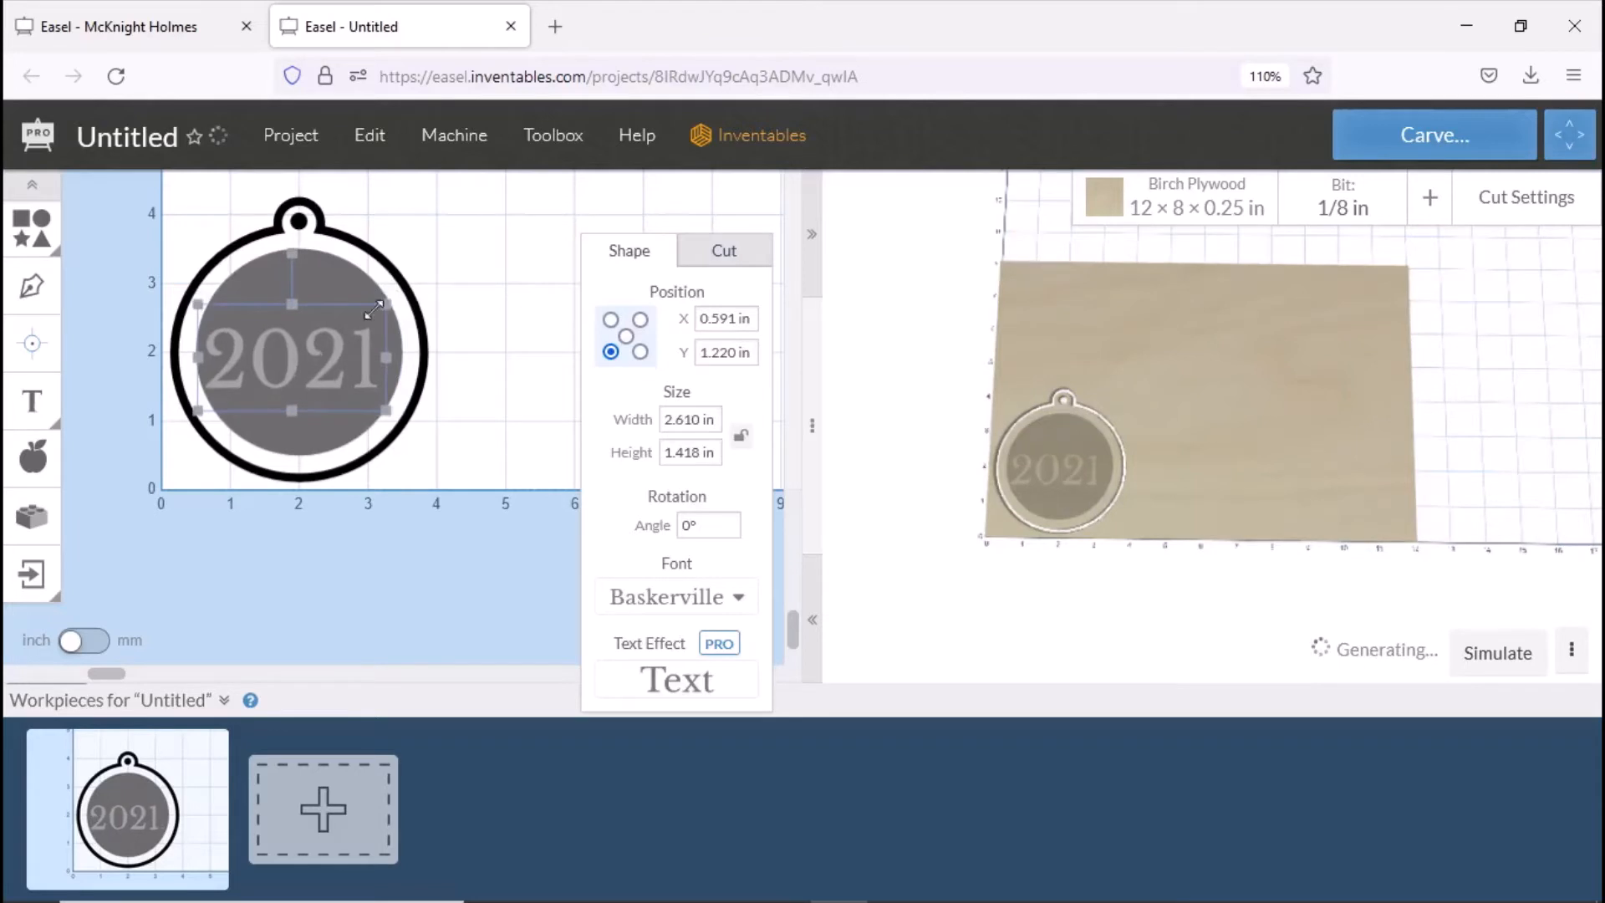
drag(286, 382, 301, 370)
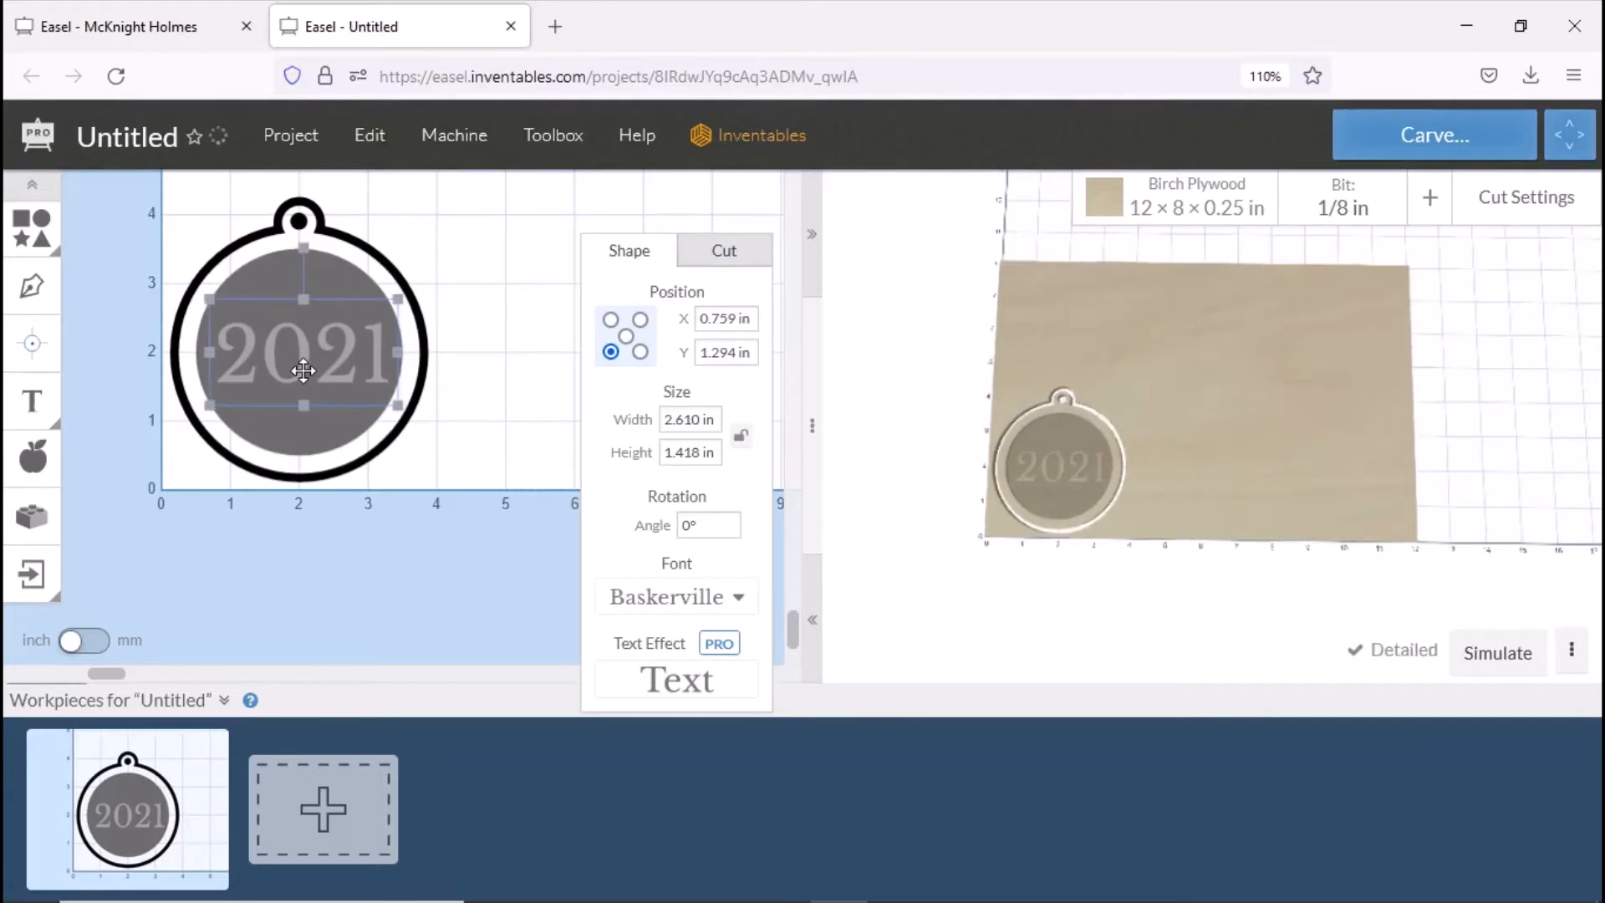
key(Left)
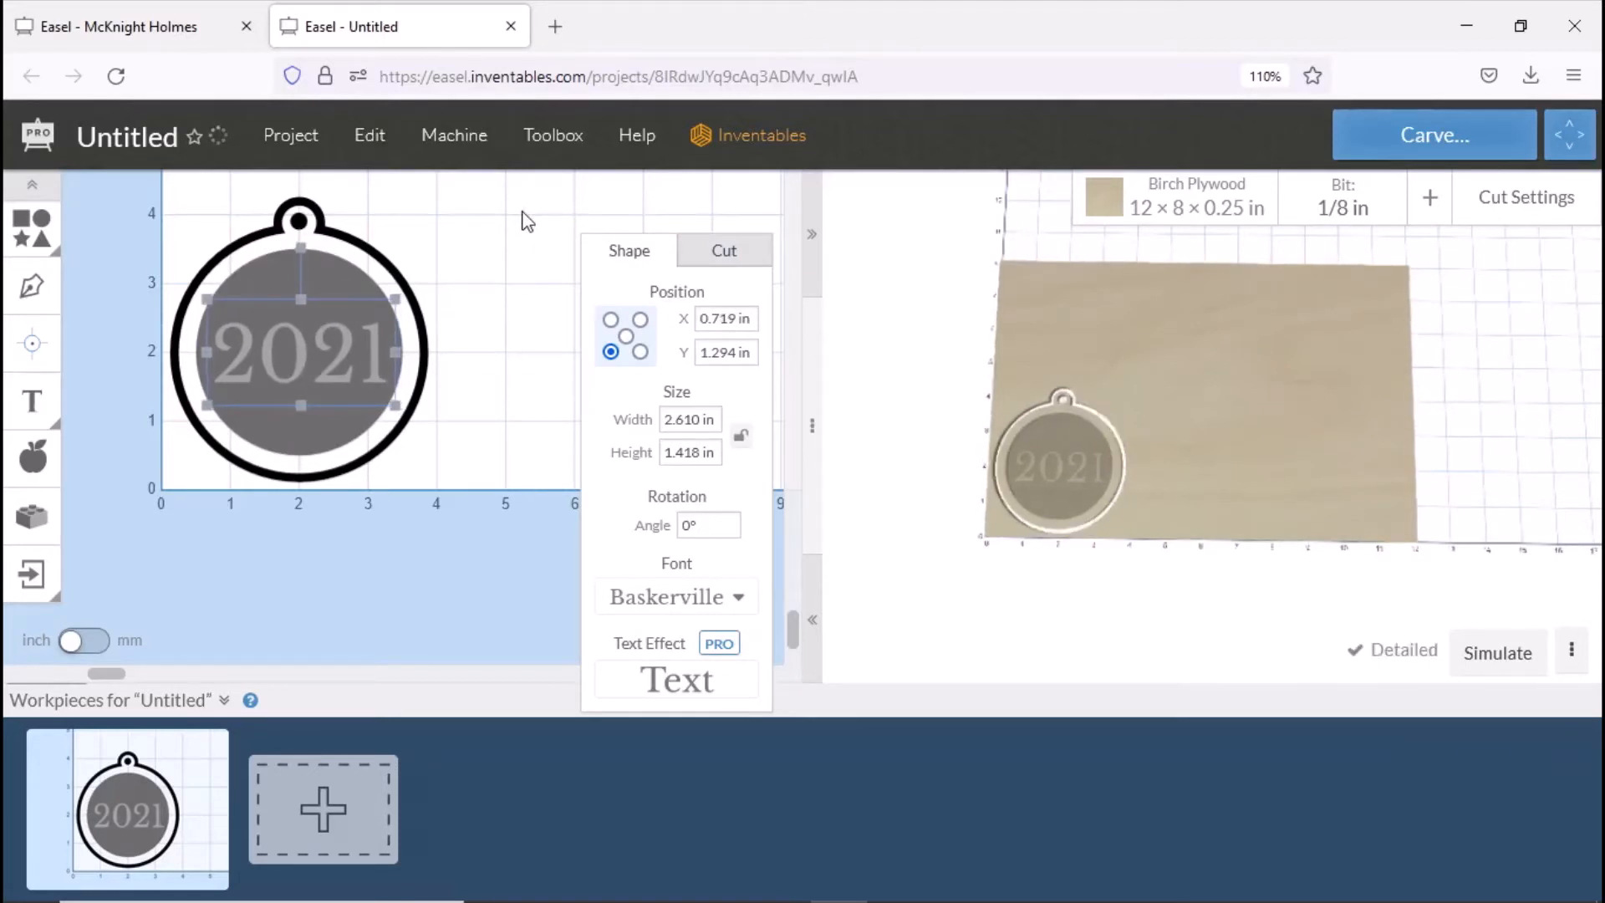
key(Up)
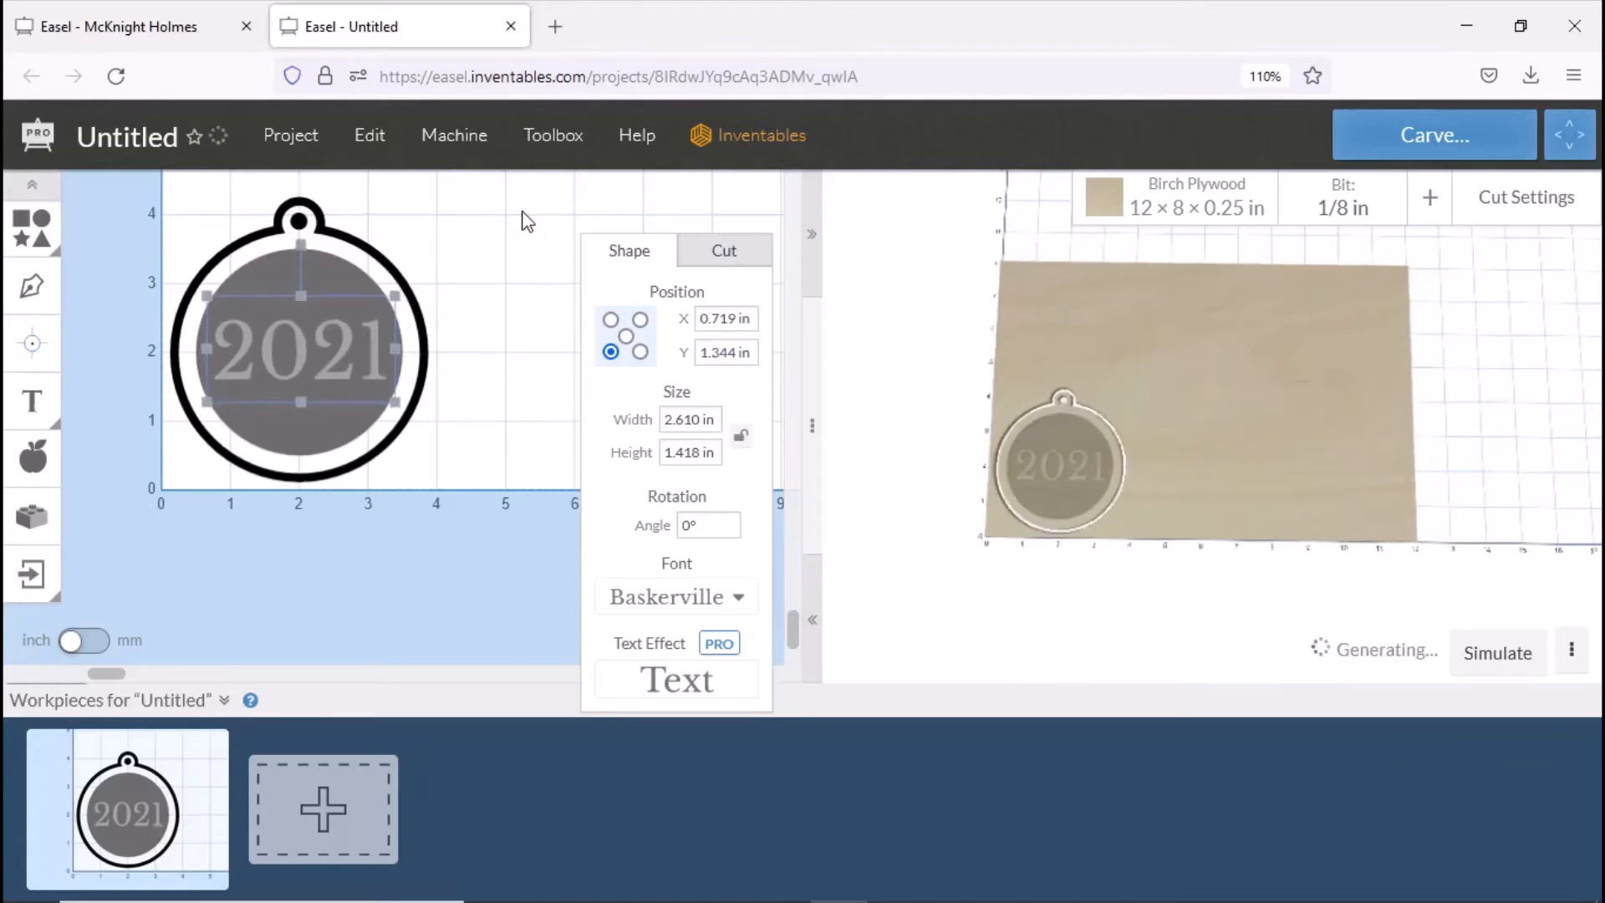
click(532, 240)
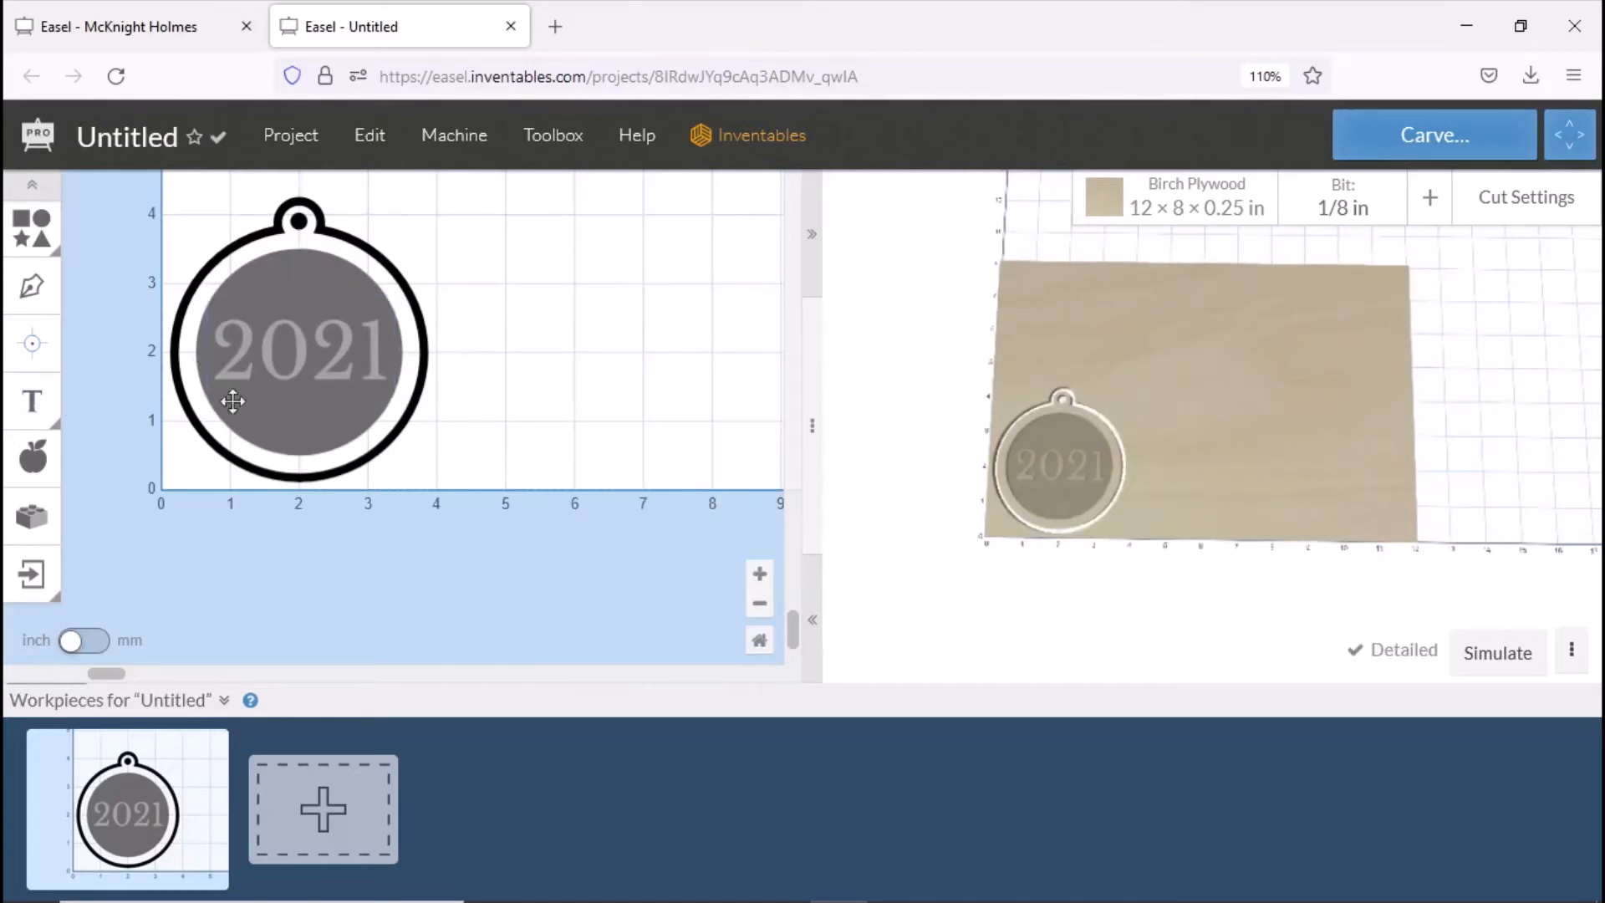
Add a second text object in the Berkshire Swash font and replace its placeholder with the family surname.
mouse_move(17, 410)
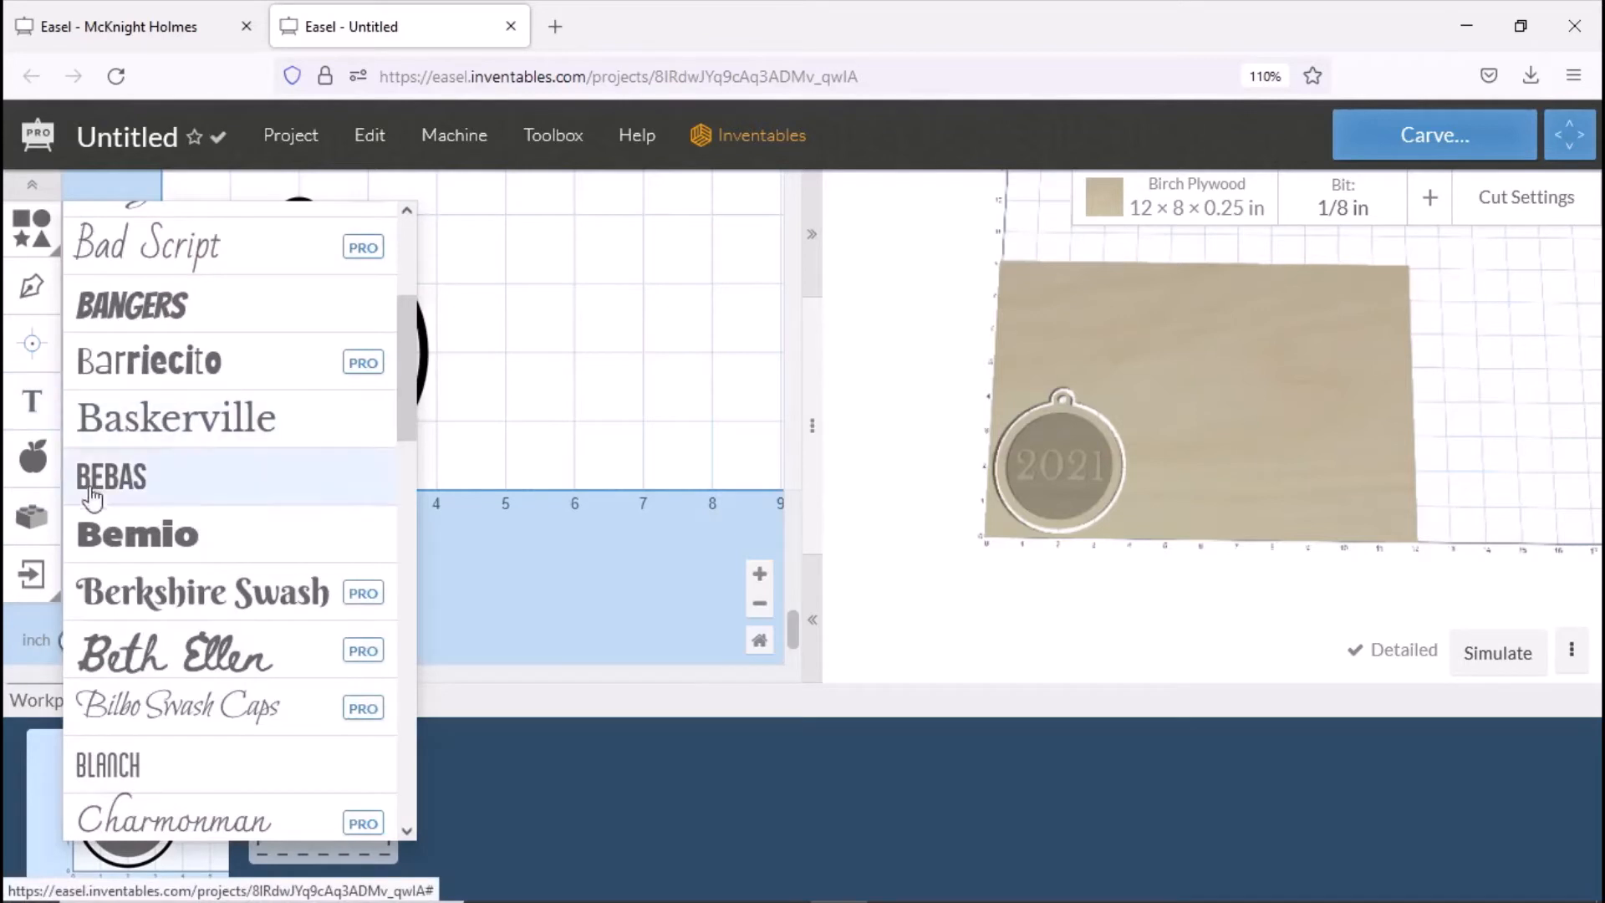
click(230, 609)
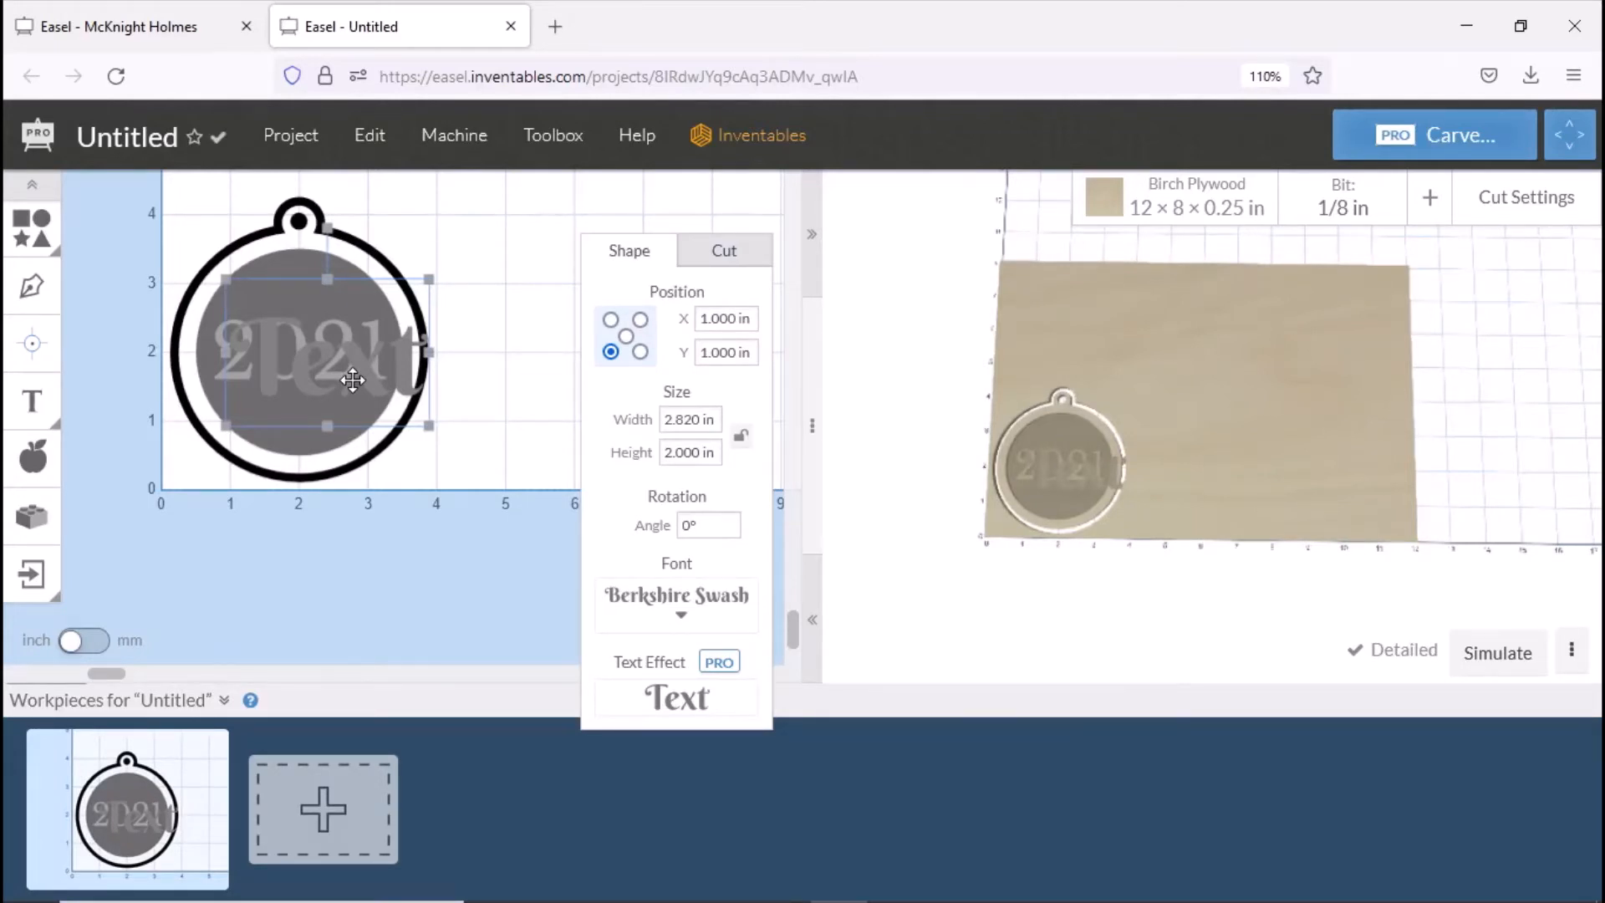
double_click(353, 380)
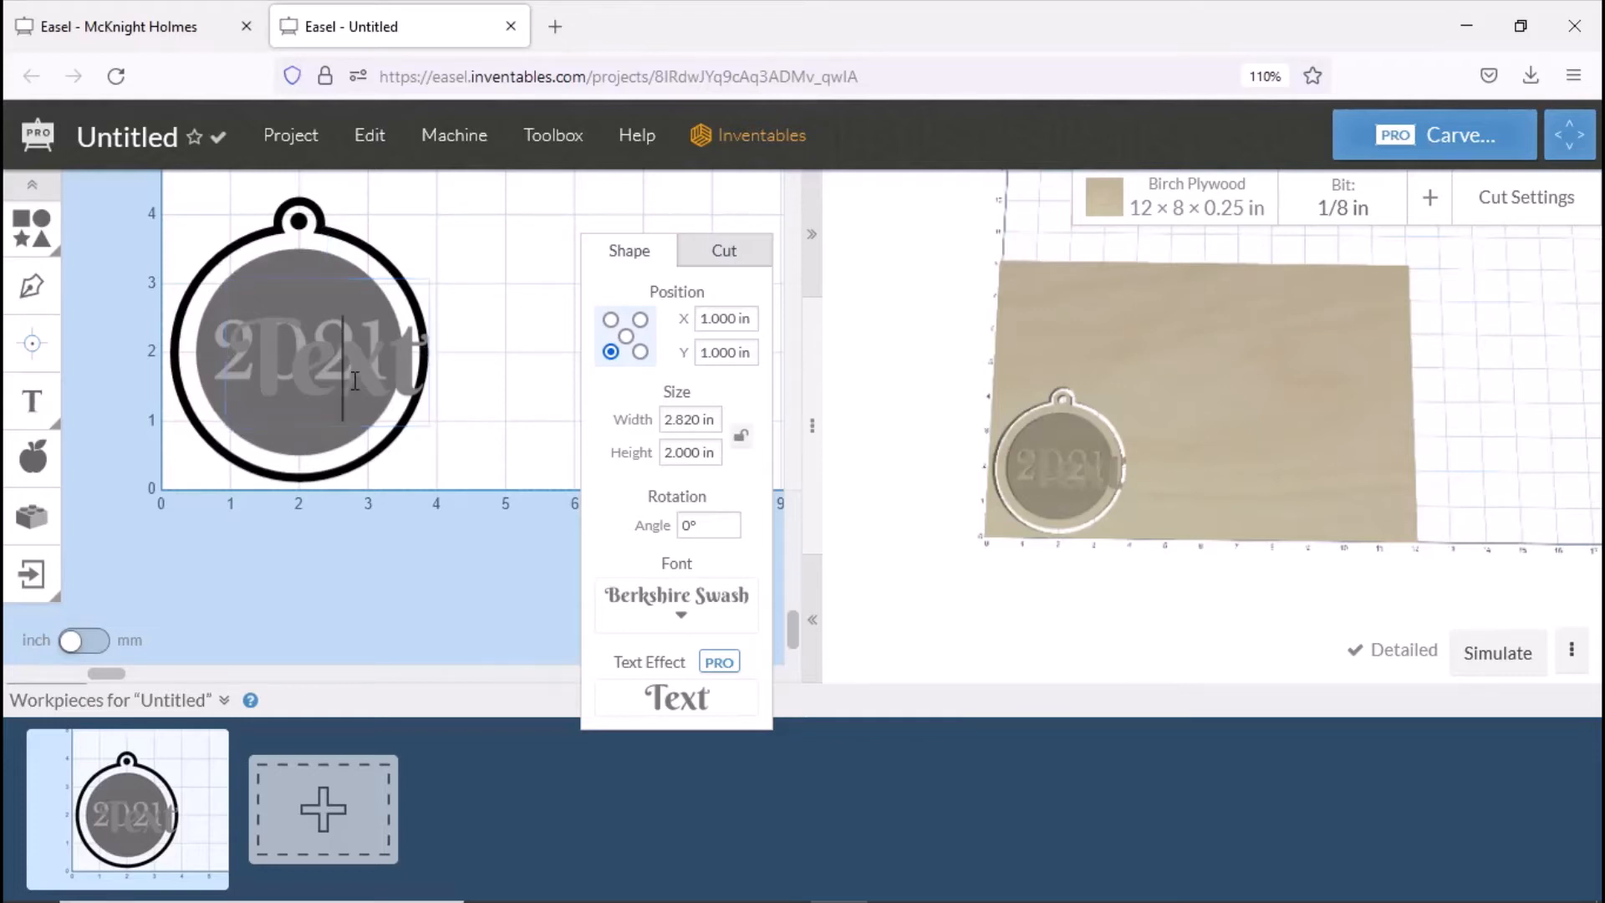
double_click(354, 381)
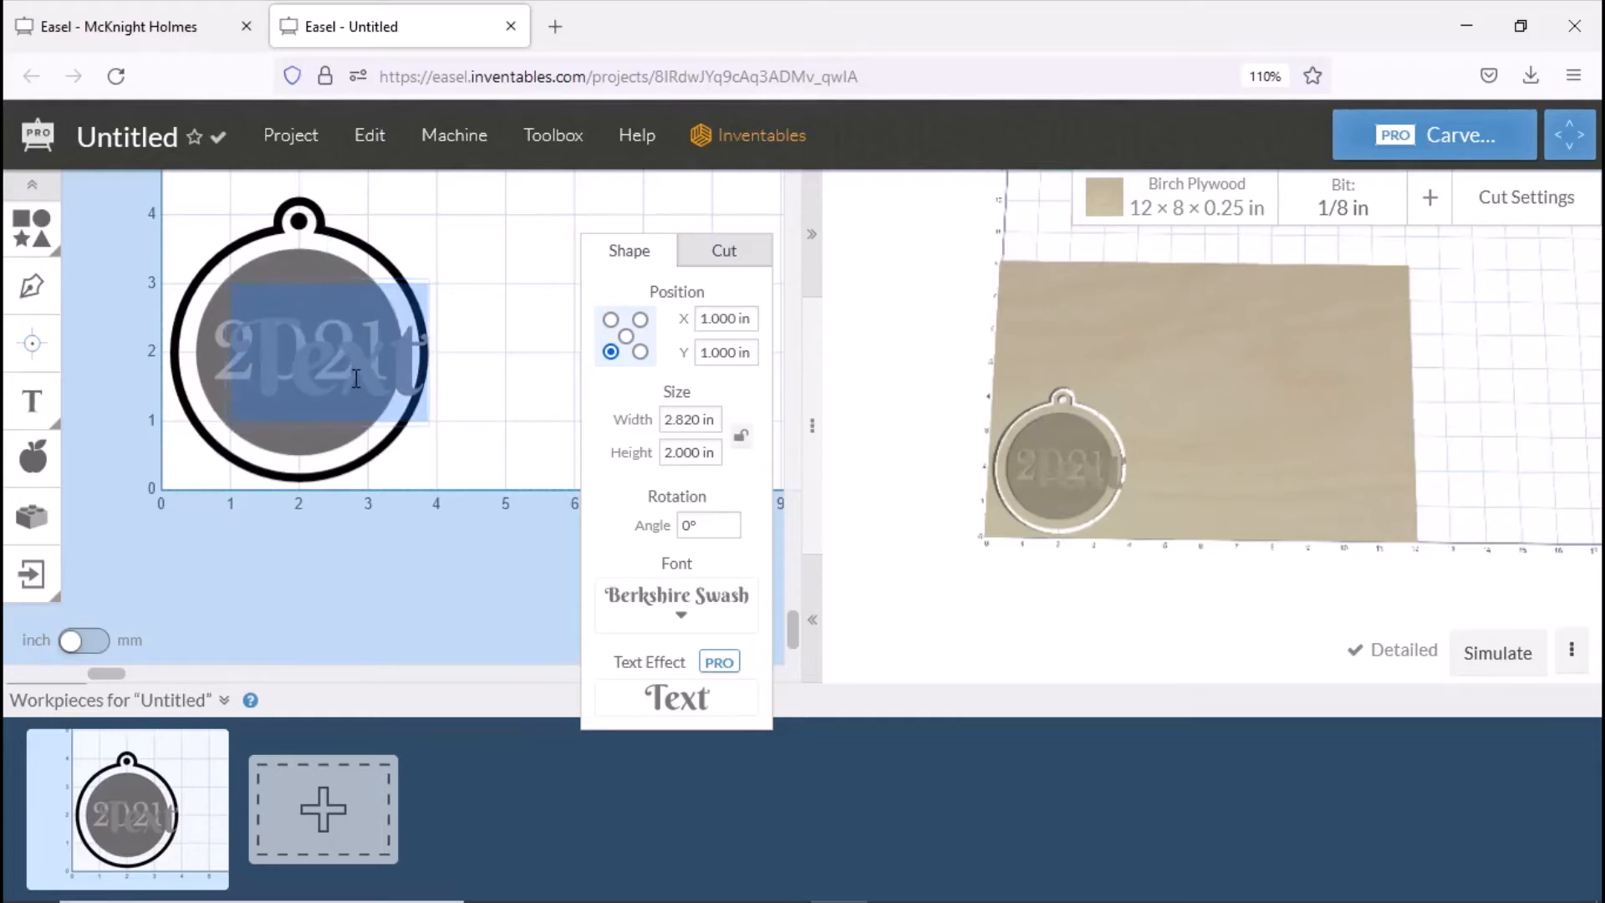
text(ith)
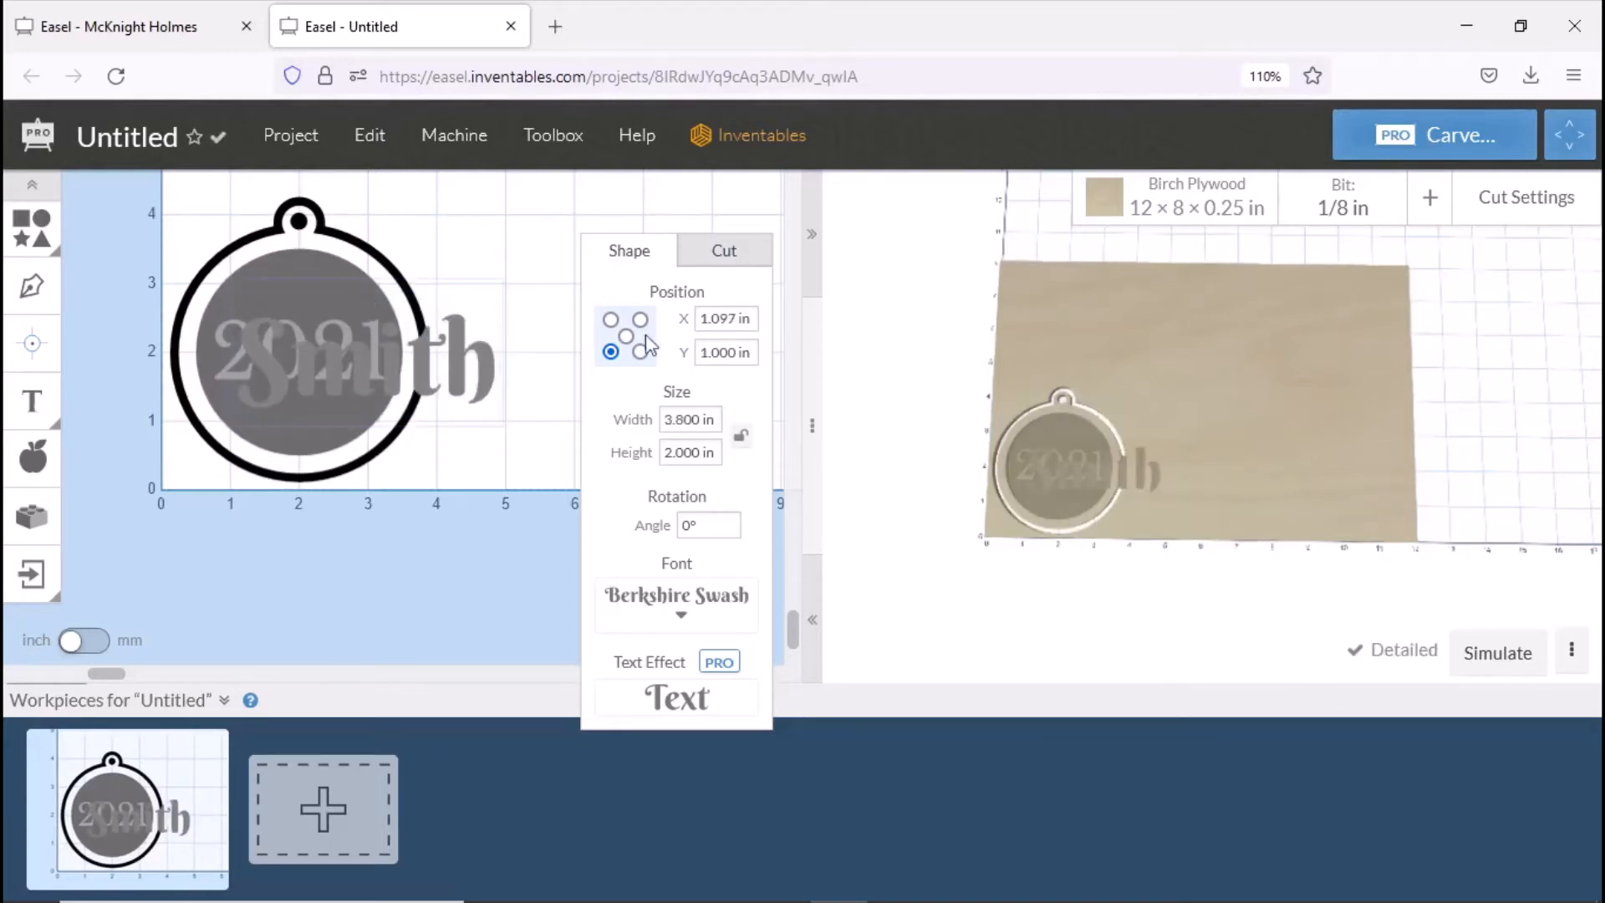
Reduce the surname text's cut depth to the 0 in end of the depth range so it stays uncarved.
click(725, 256)
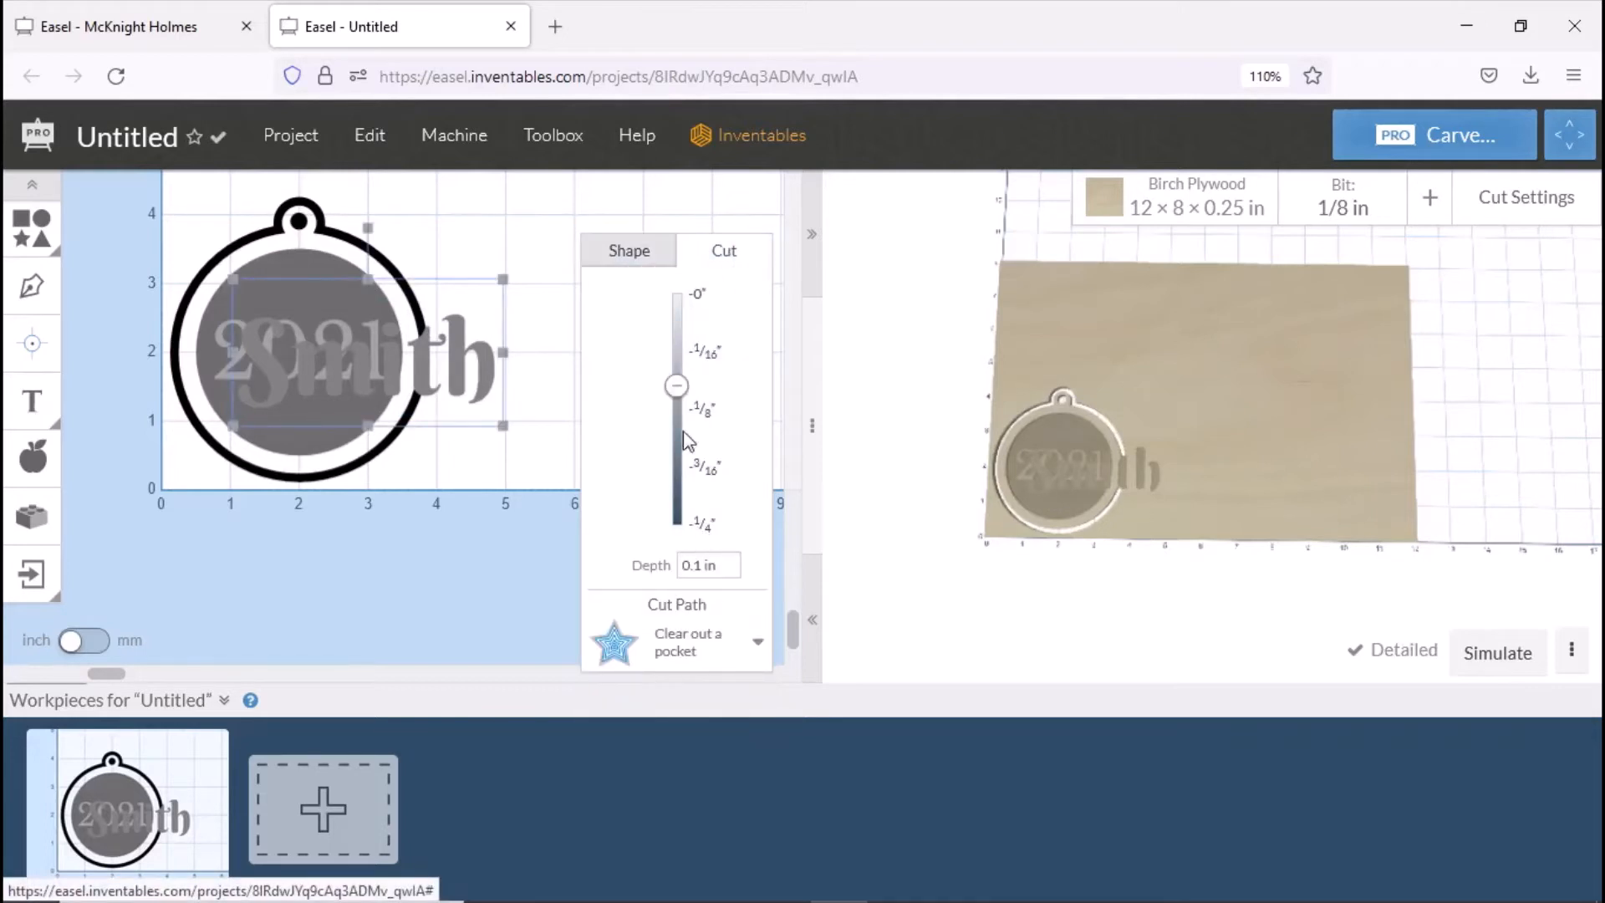
drag(677, 386, 664, 209)
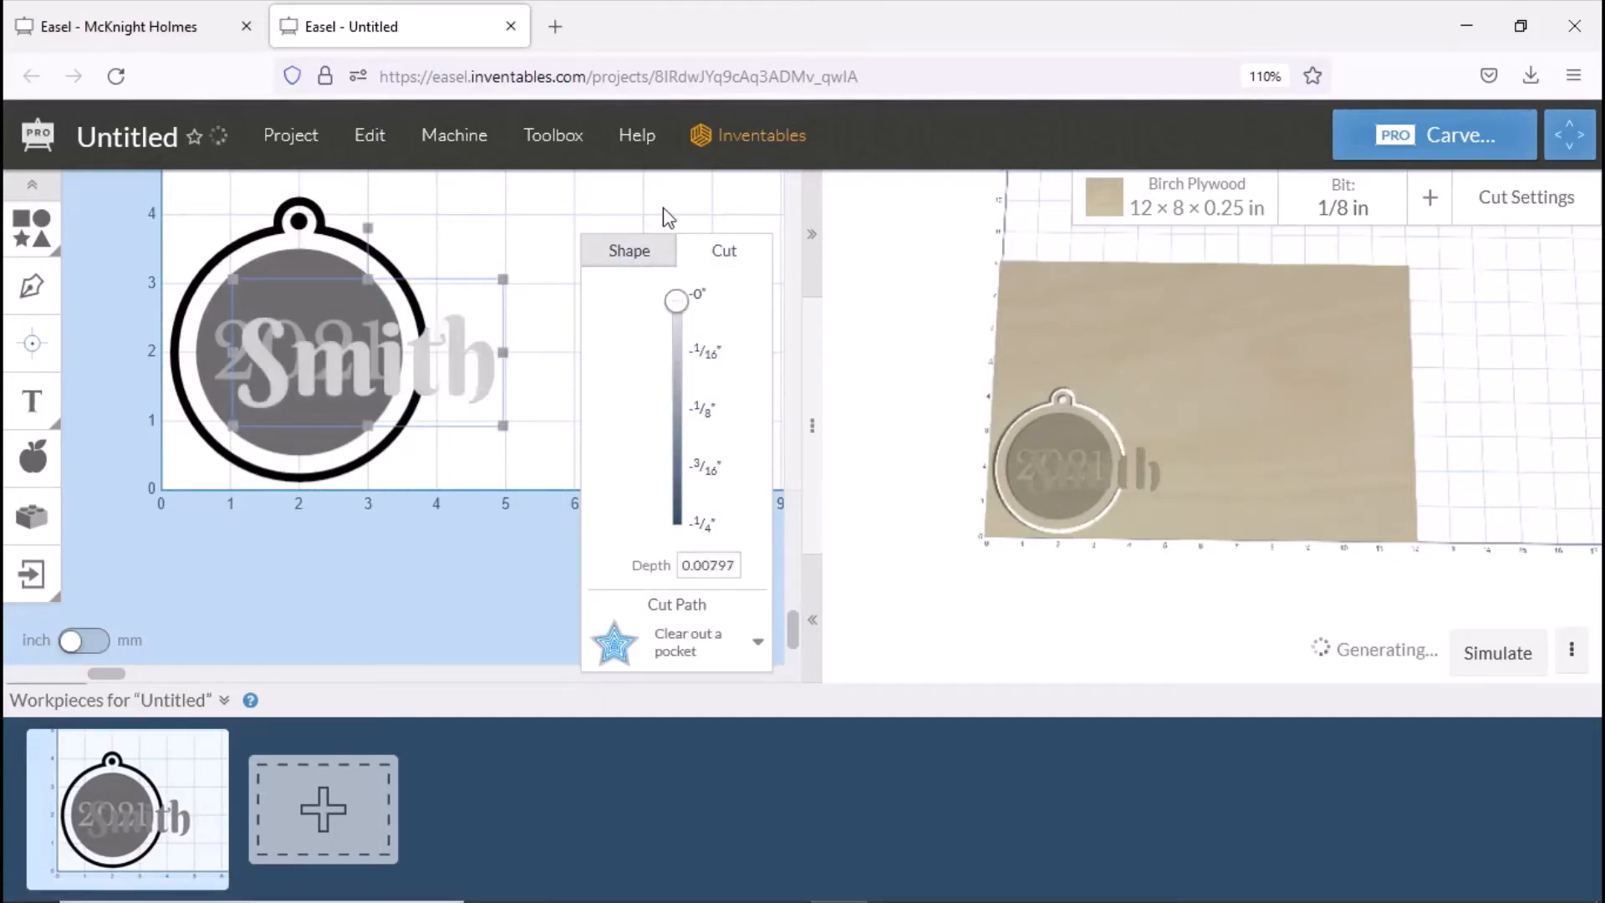
click(523, 219)
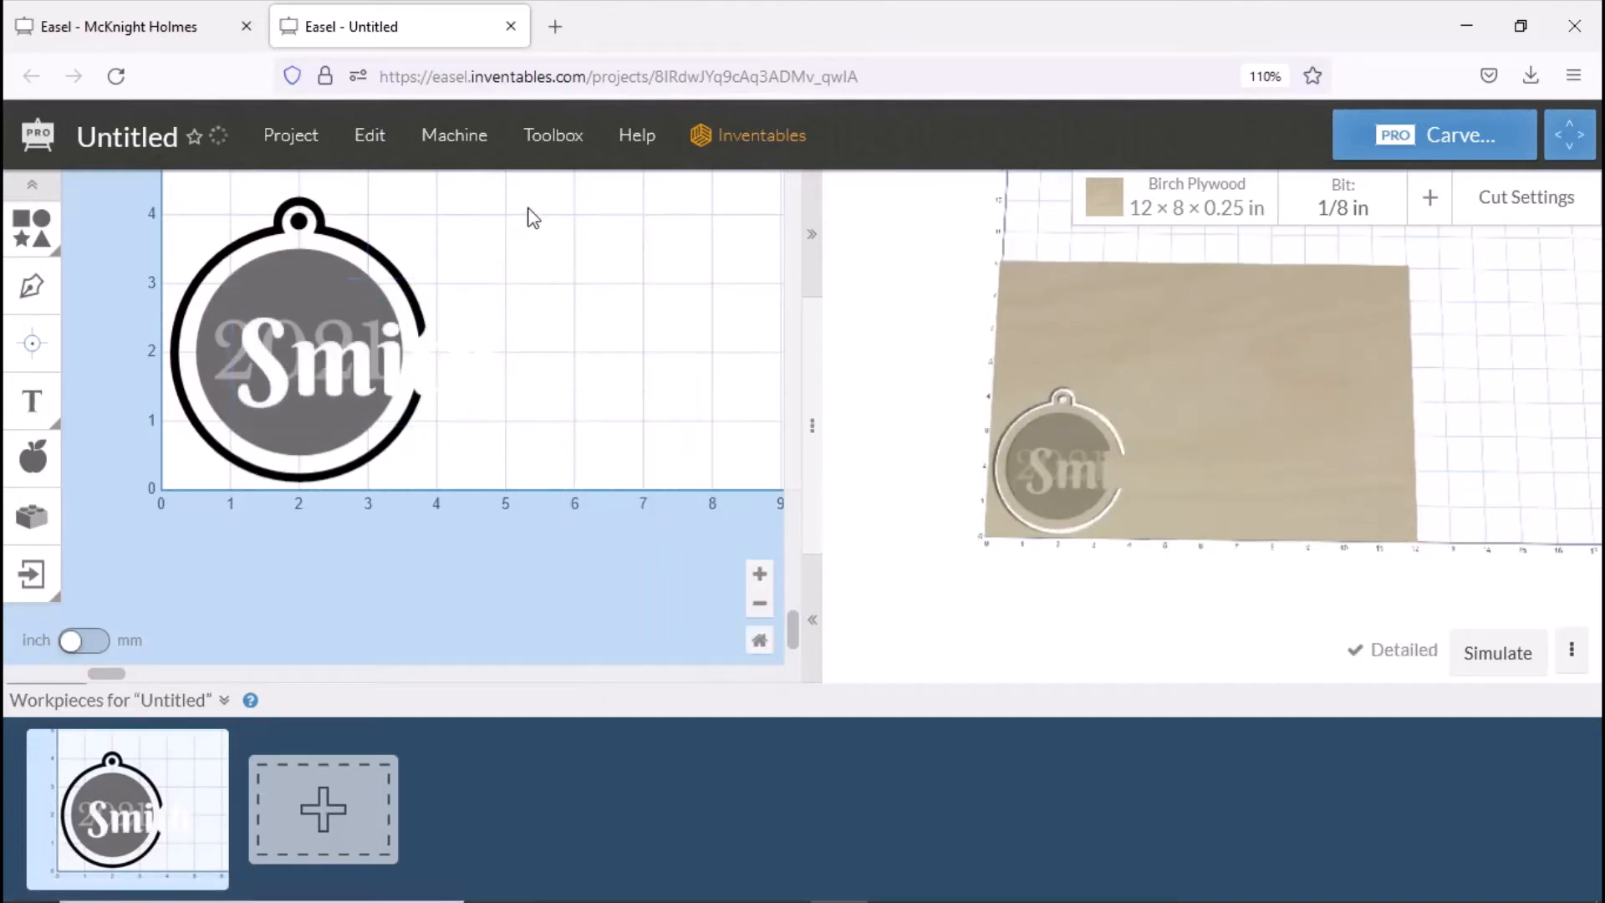
Resize the surname text to about 2.30 × 0.78 in and place it over "2021" at about X 0.91, Y 1.48 in.
drag(365, 366, 300, 351)
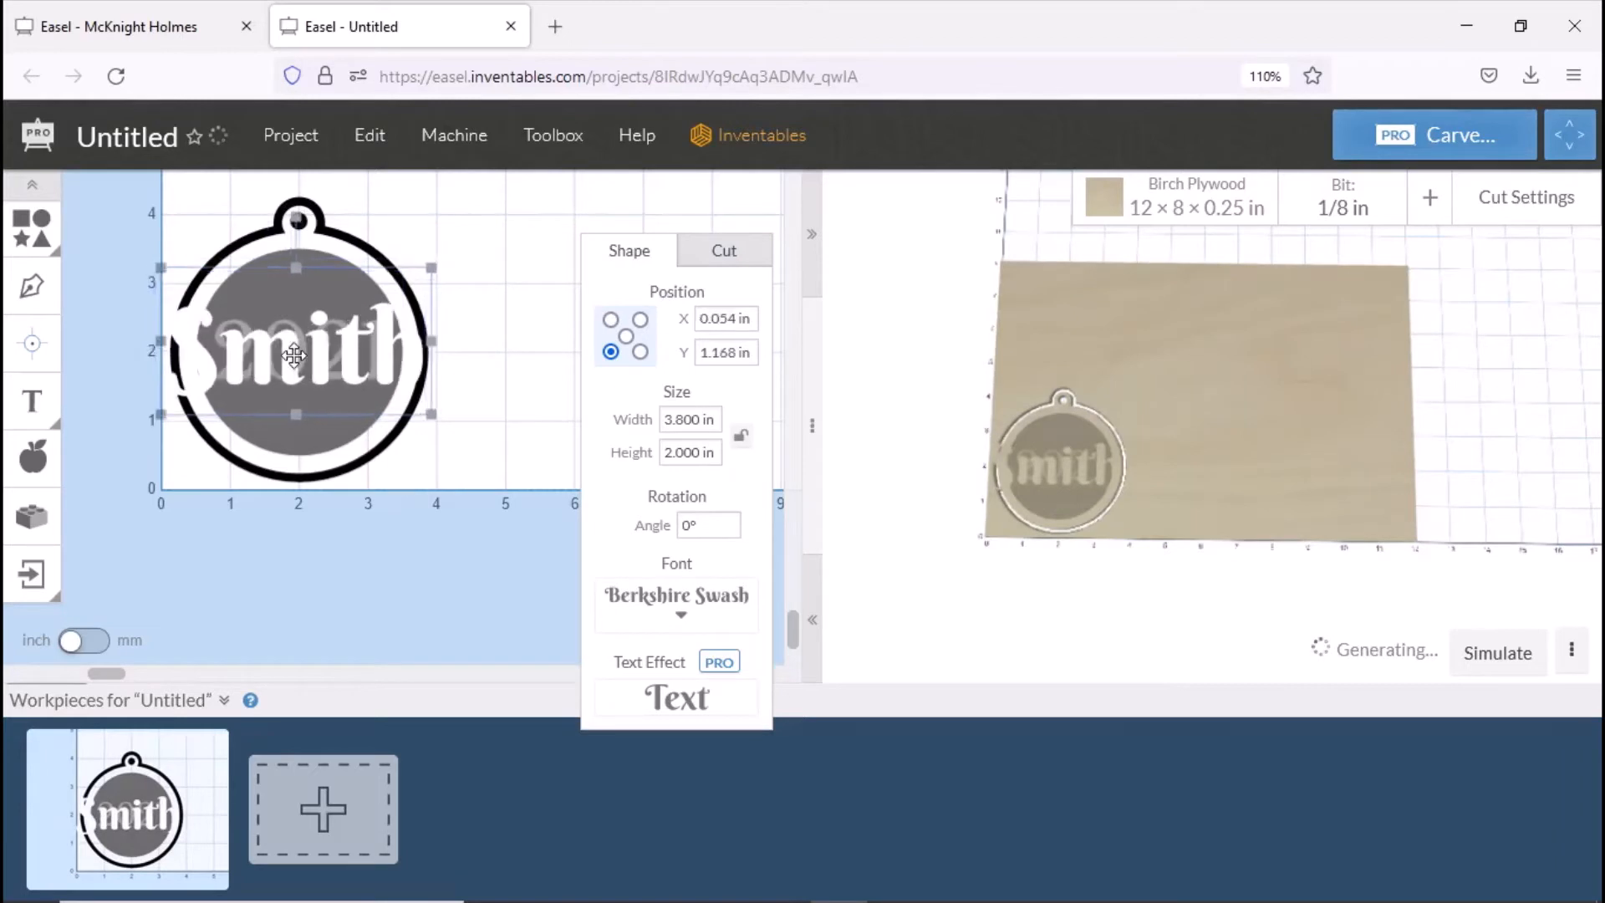
drag(429, 267, 299, 363)
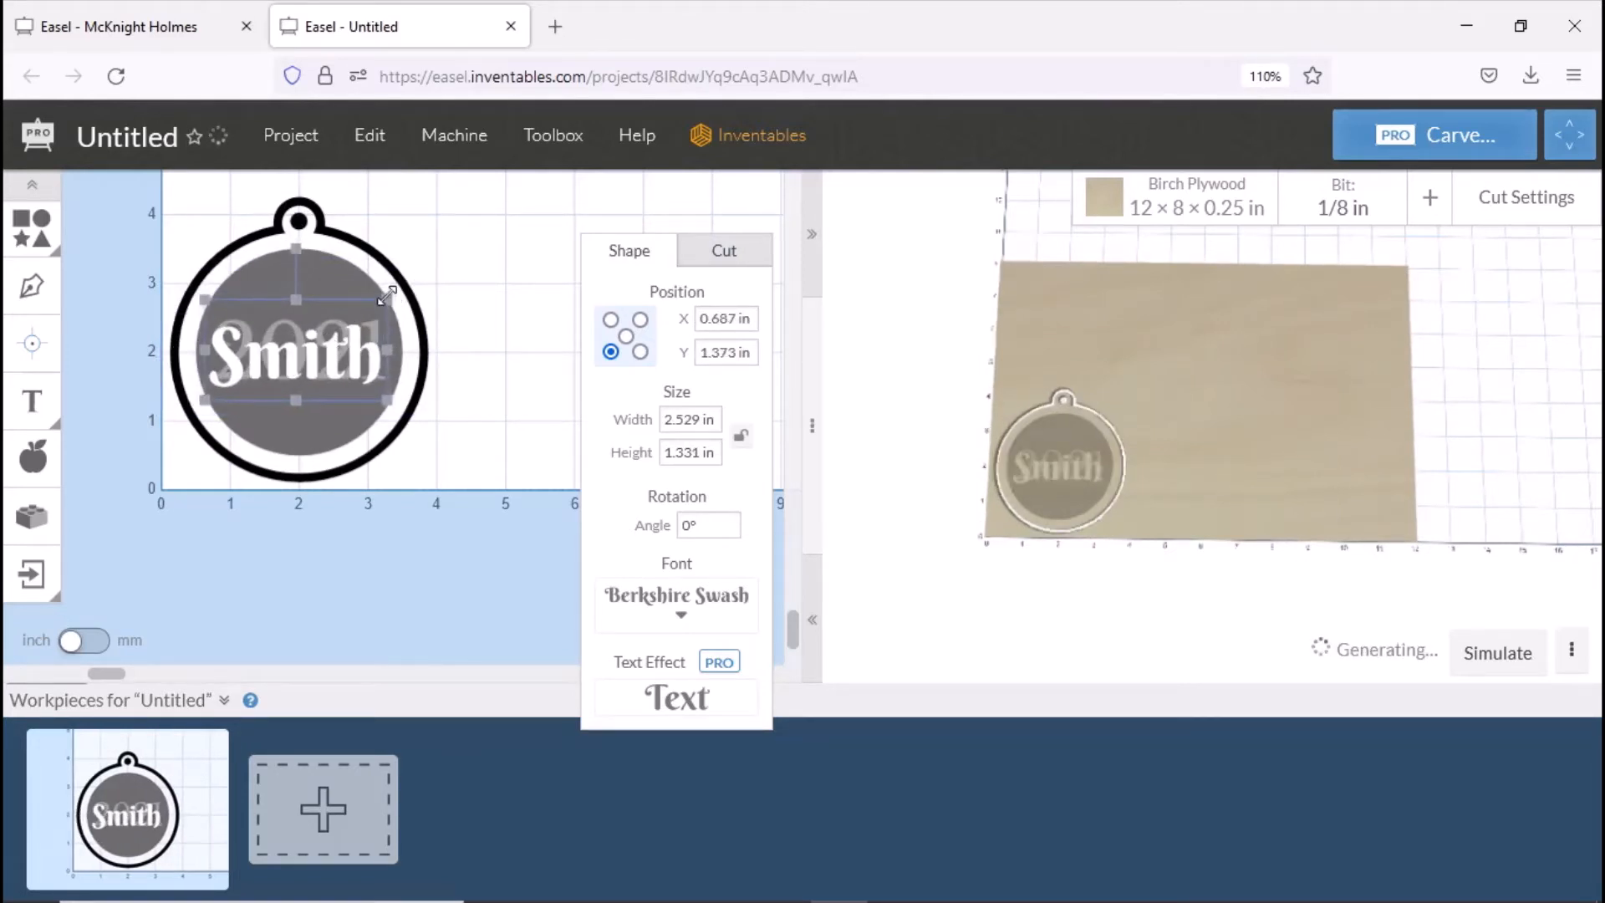
mouse_move(368, 320)
mouse_down()
mouse_move(377, 350)
mouse_move(359, 322)
mouse_move(391, 322)
mouse_up()
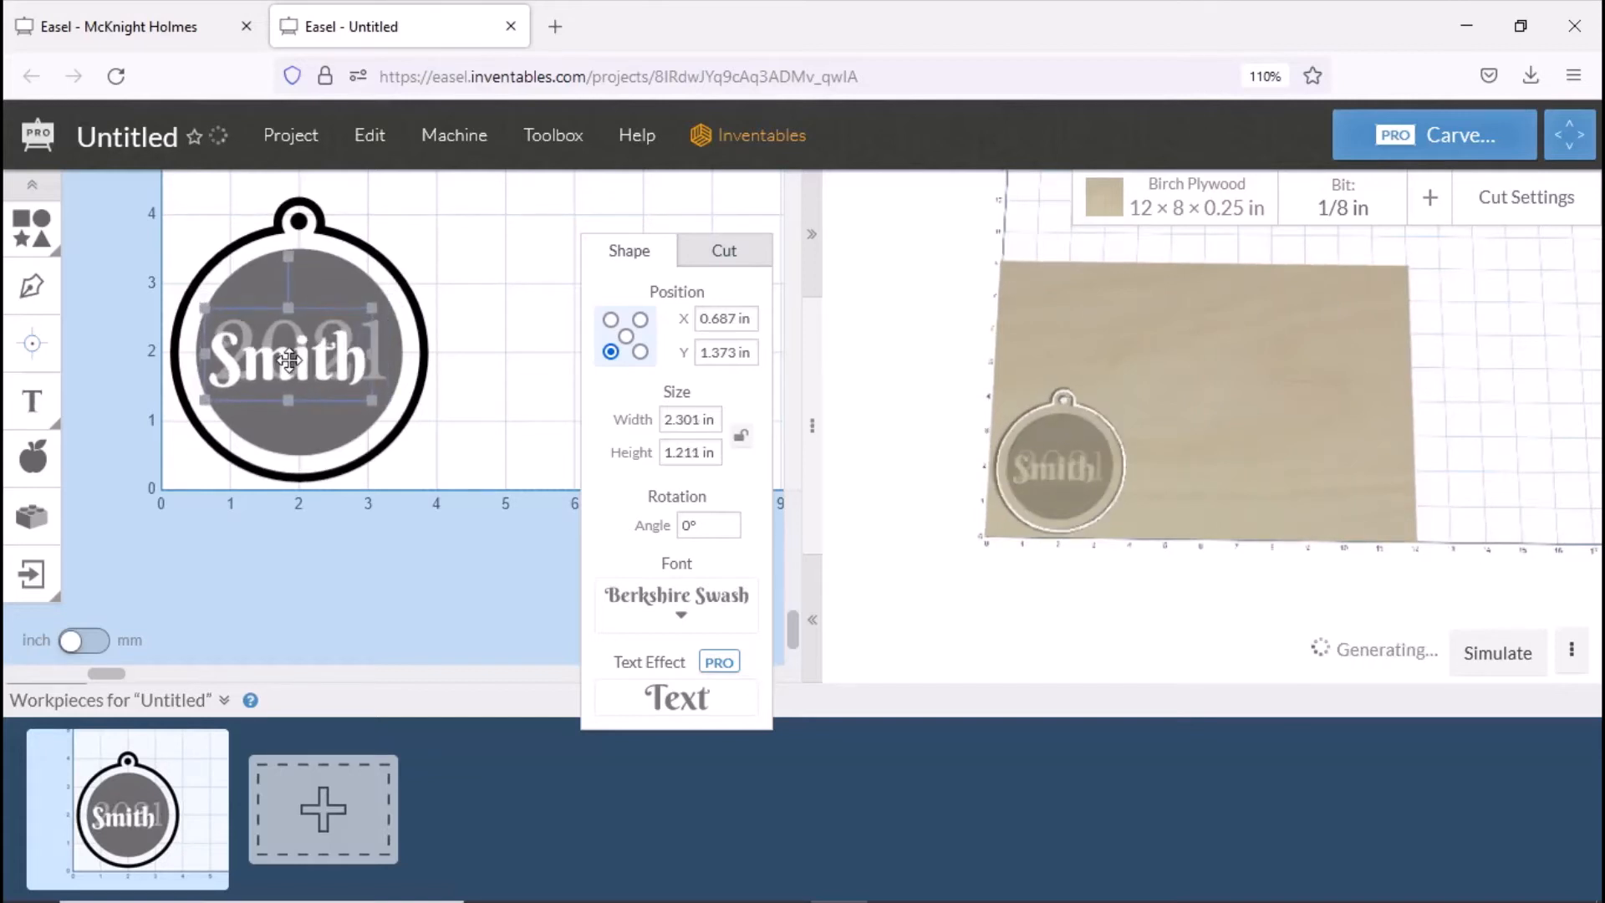
drag(300, 363, 301, 323)
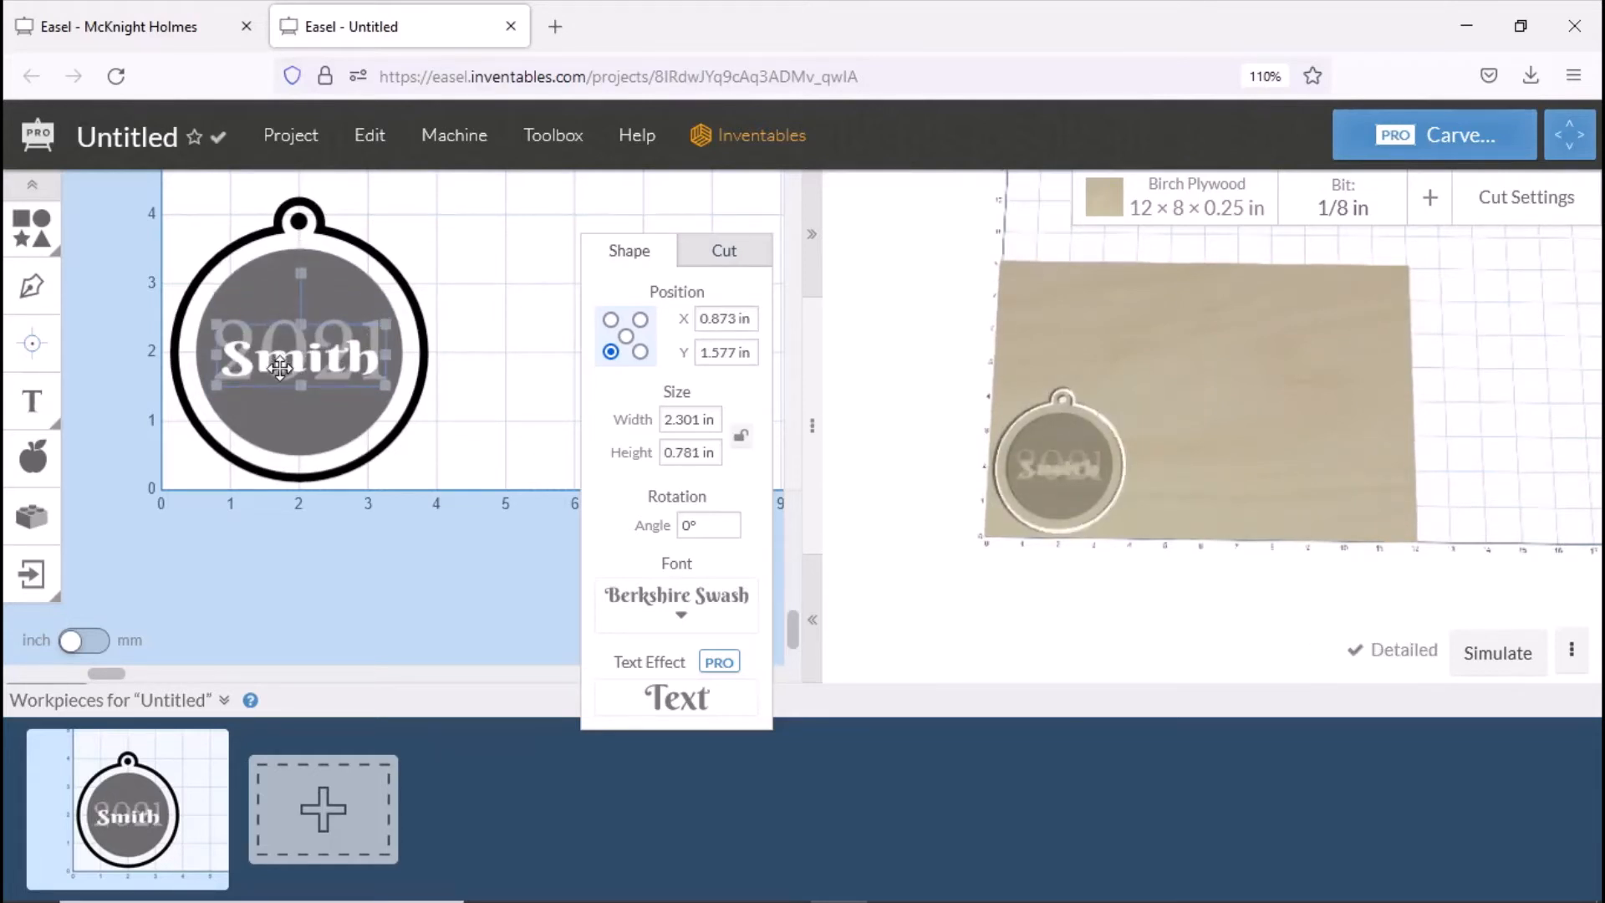
drag(280, 366, 284, 370)
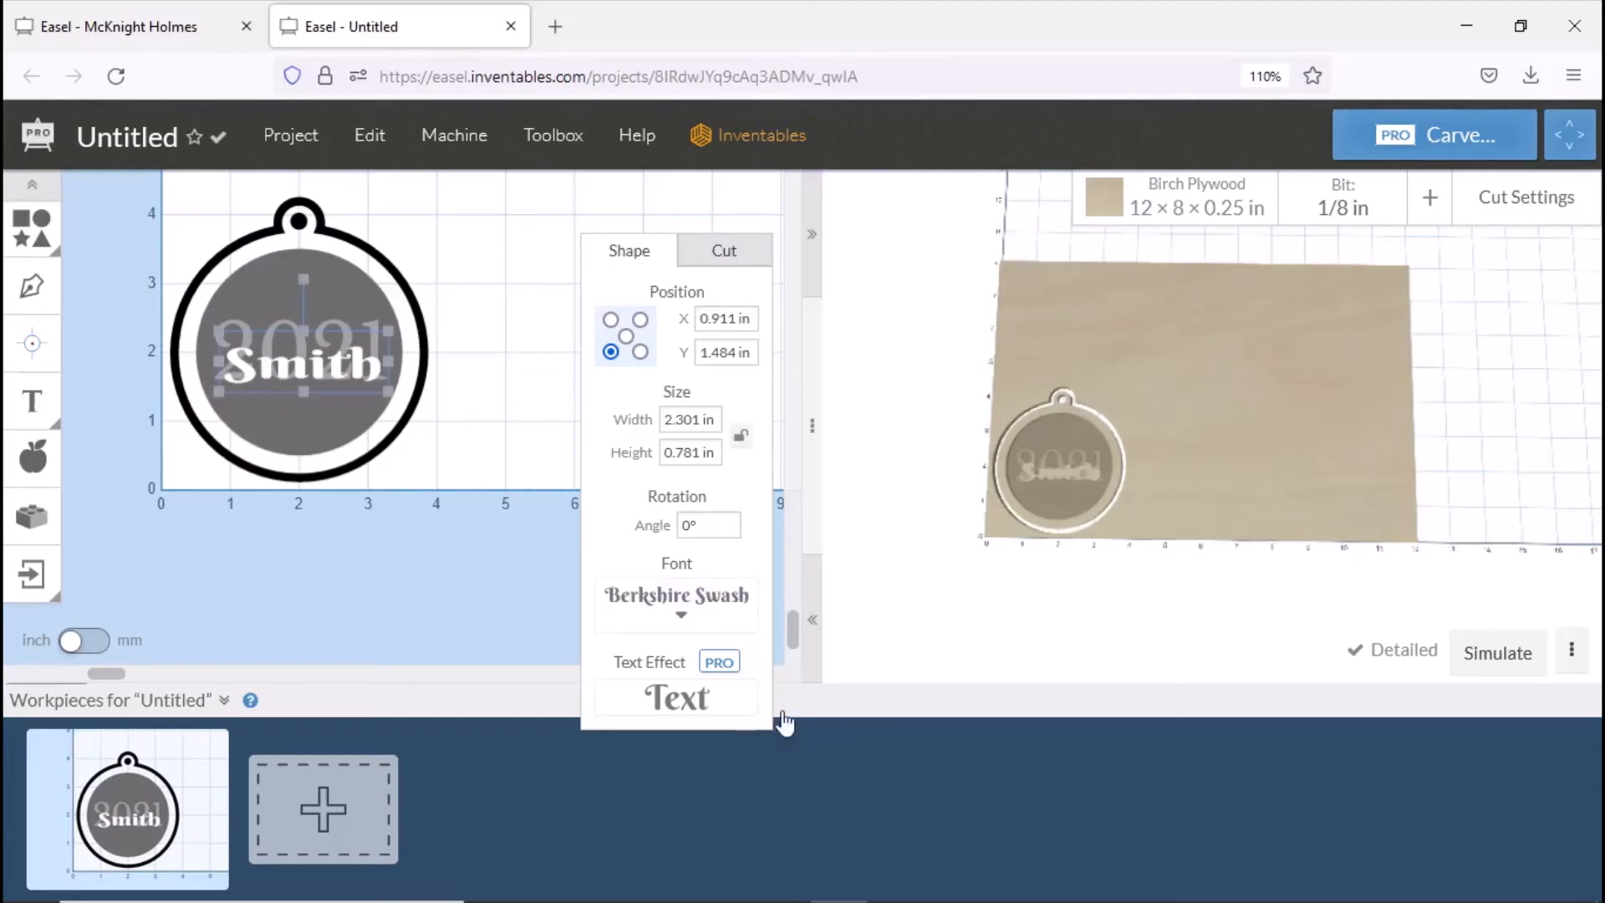
Apply the upward-slanting wavy text effect to the surname text.
click(715, 709)
click(701, 711)
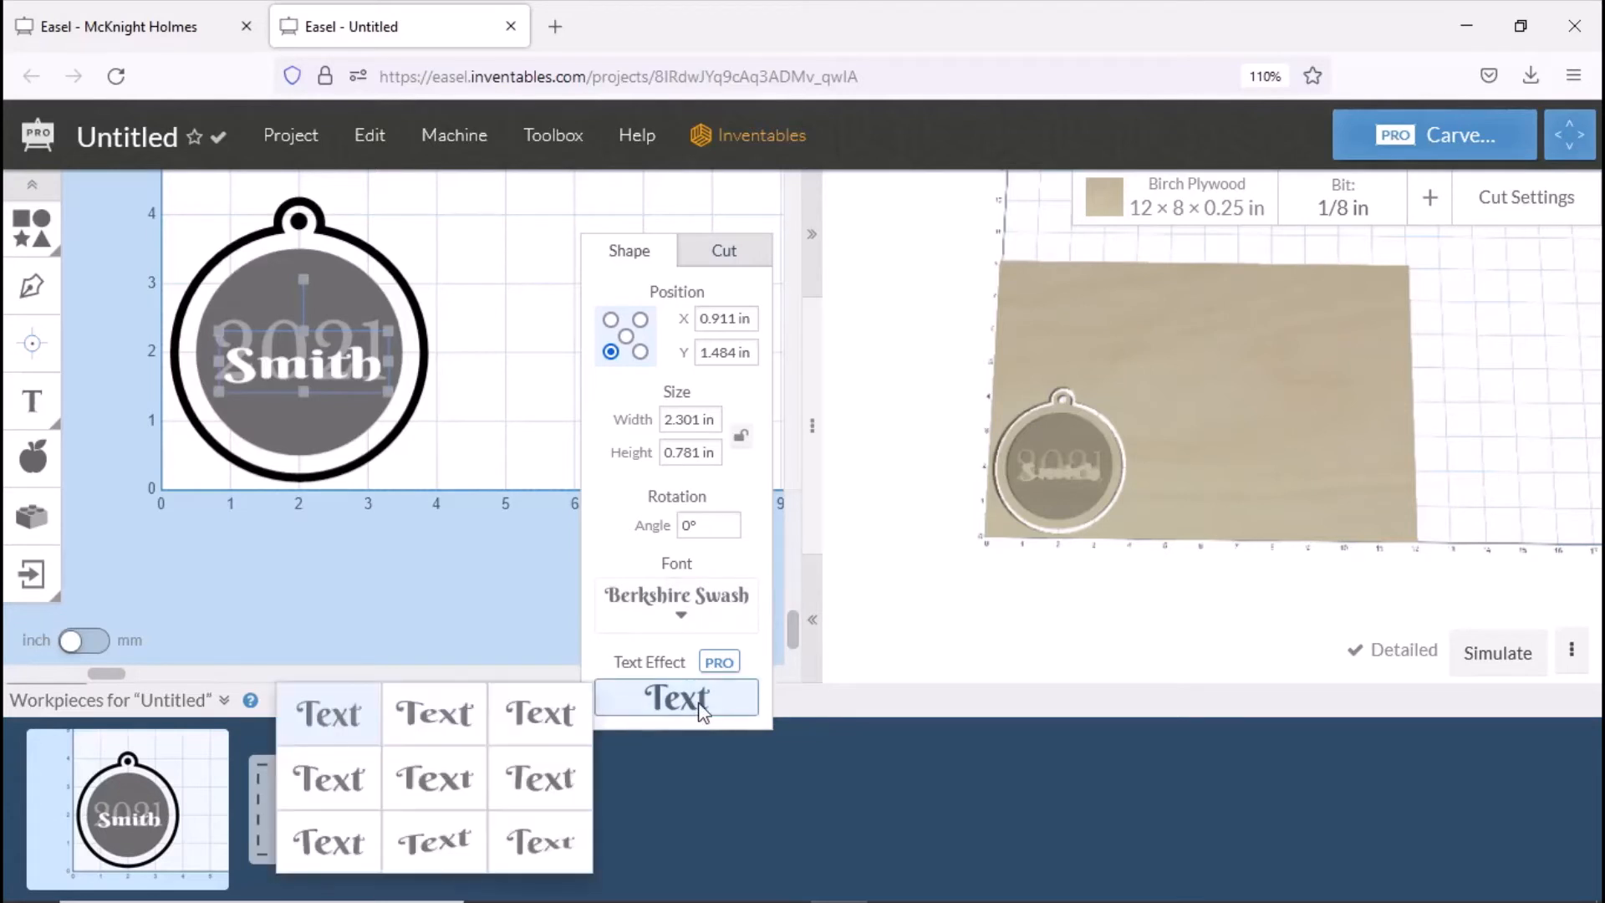
click(437, 838)
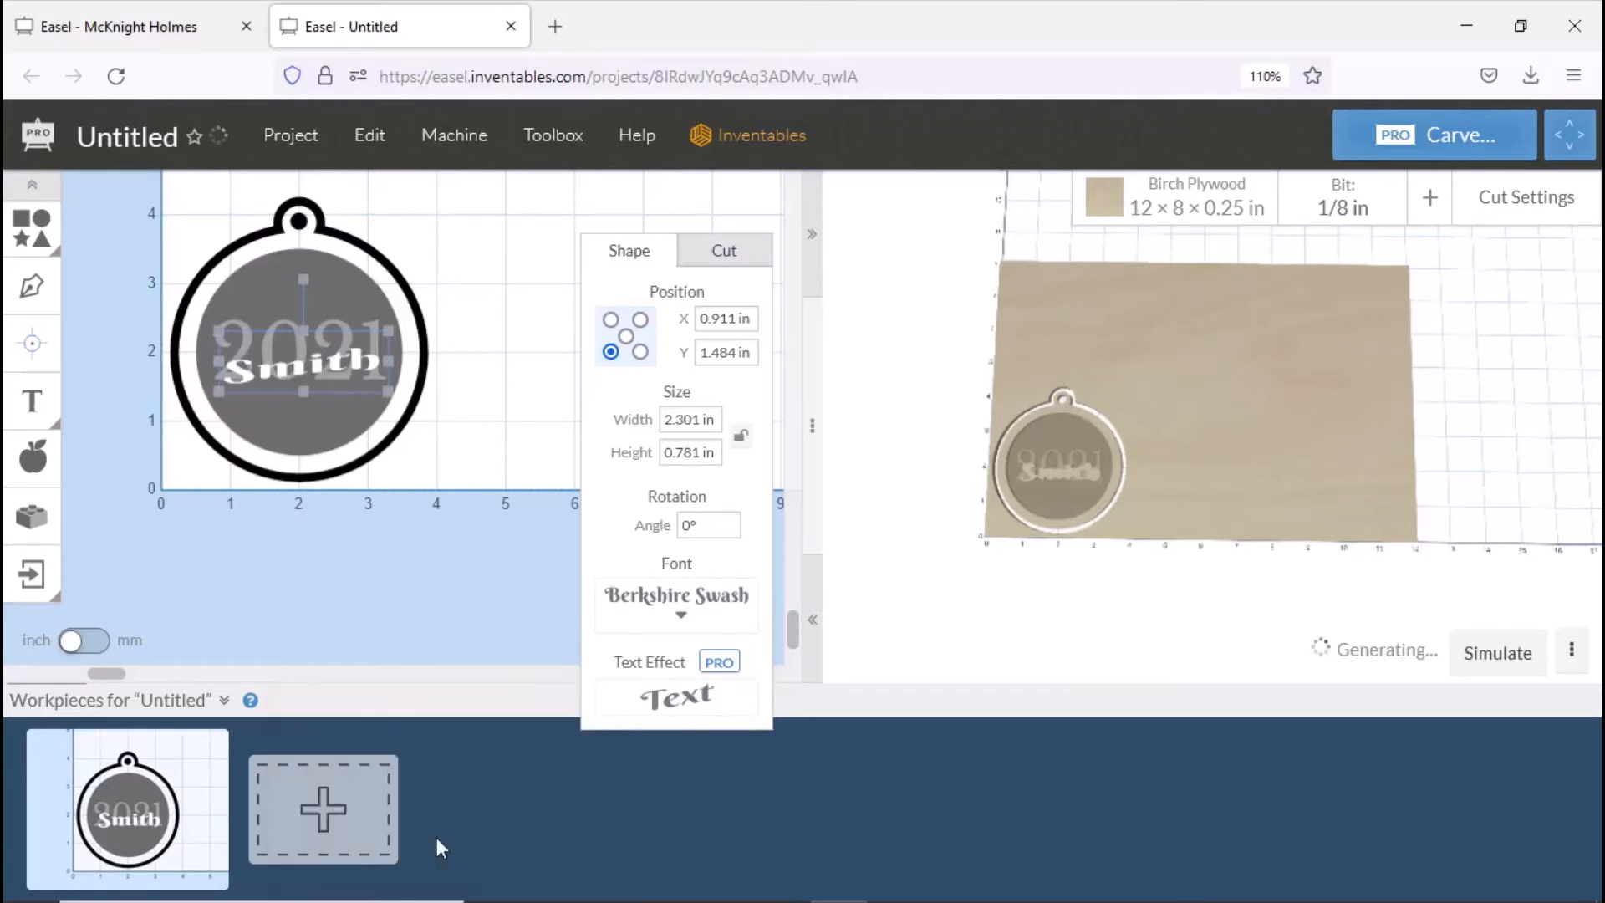
click(469, 240)
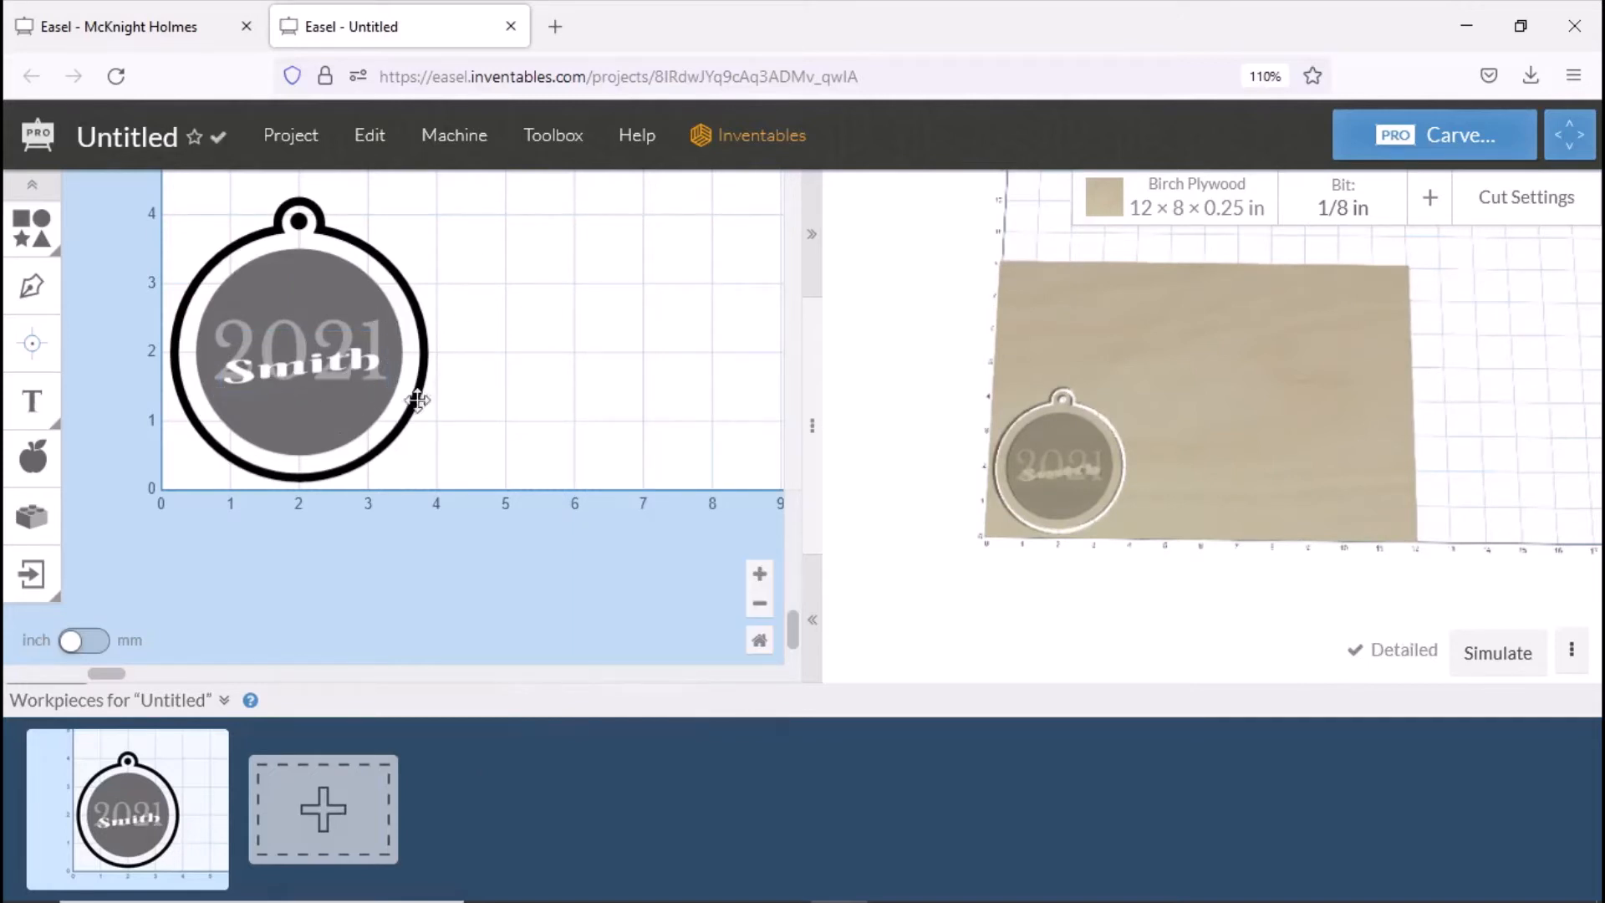
Increase the height of the wavy surname text to about 0.92 in, keeping its width.
click(284, 365)
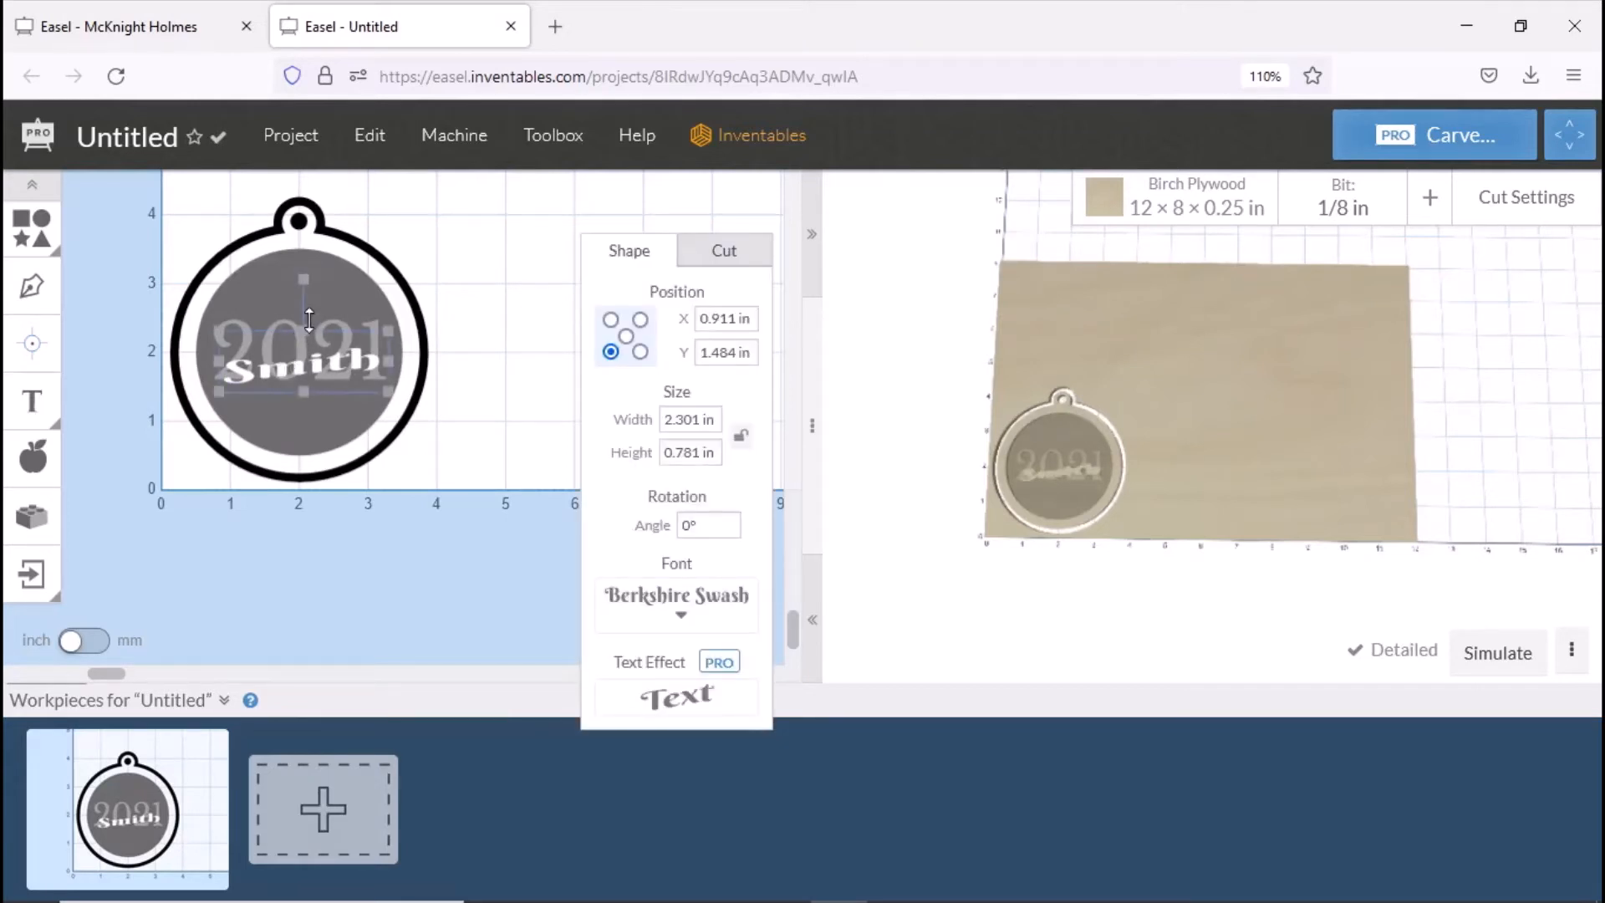
drag(308, 330, 309, 320)
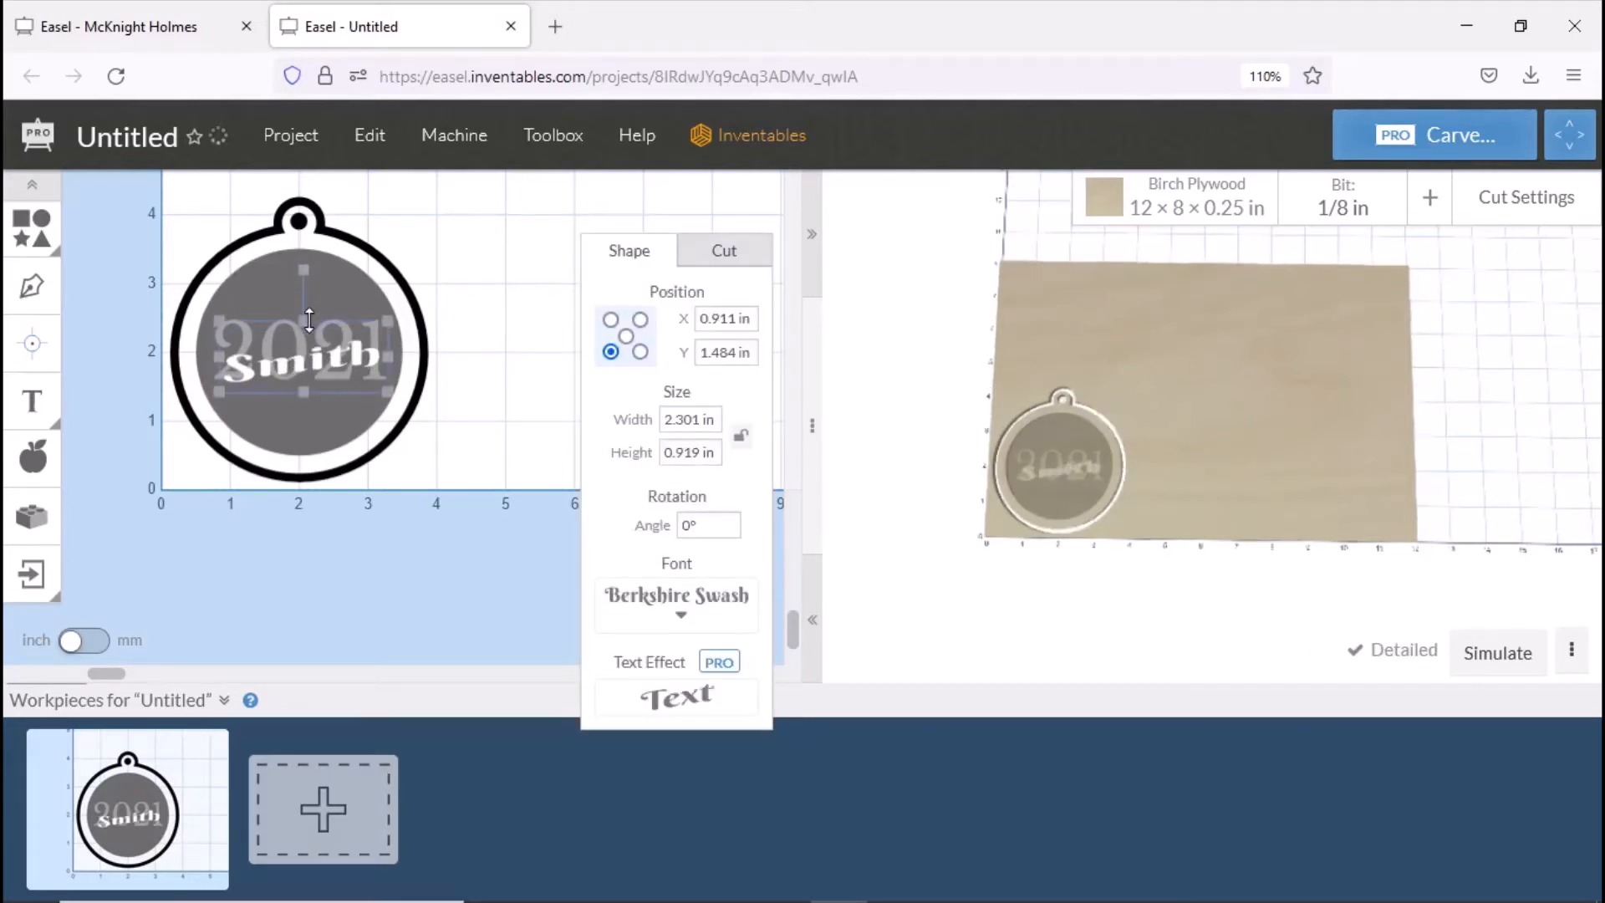
click(482, 268)
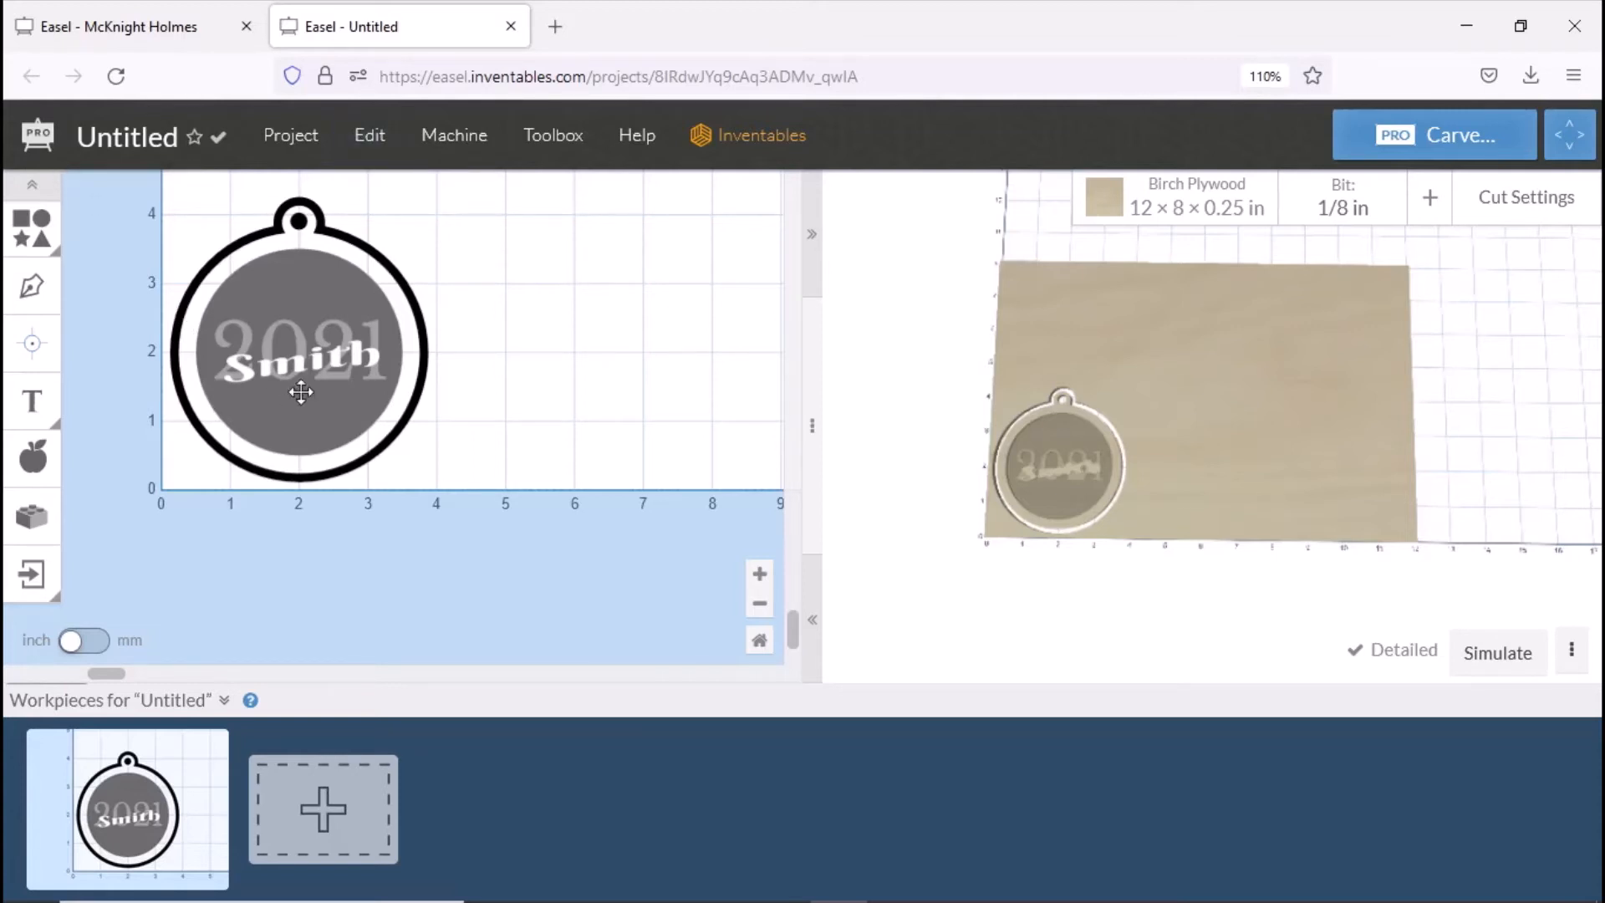
click(313, 363)
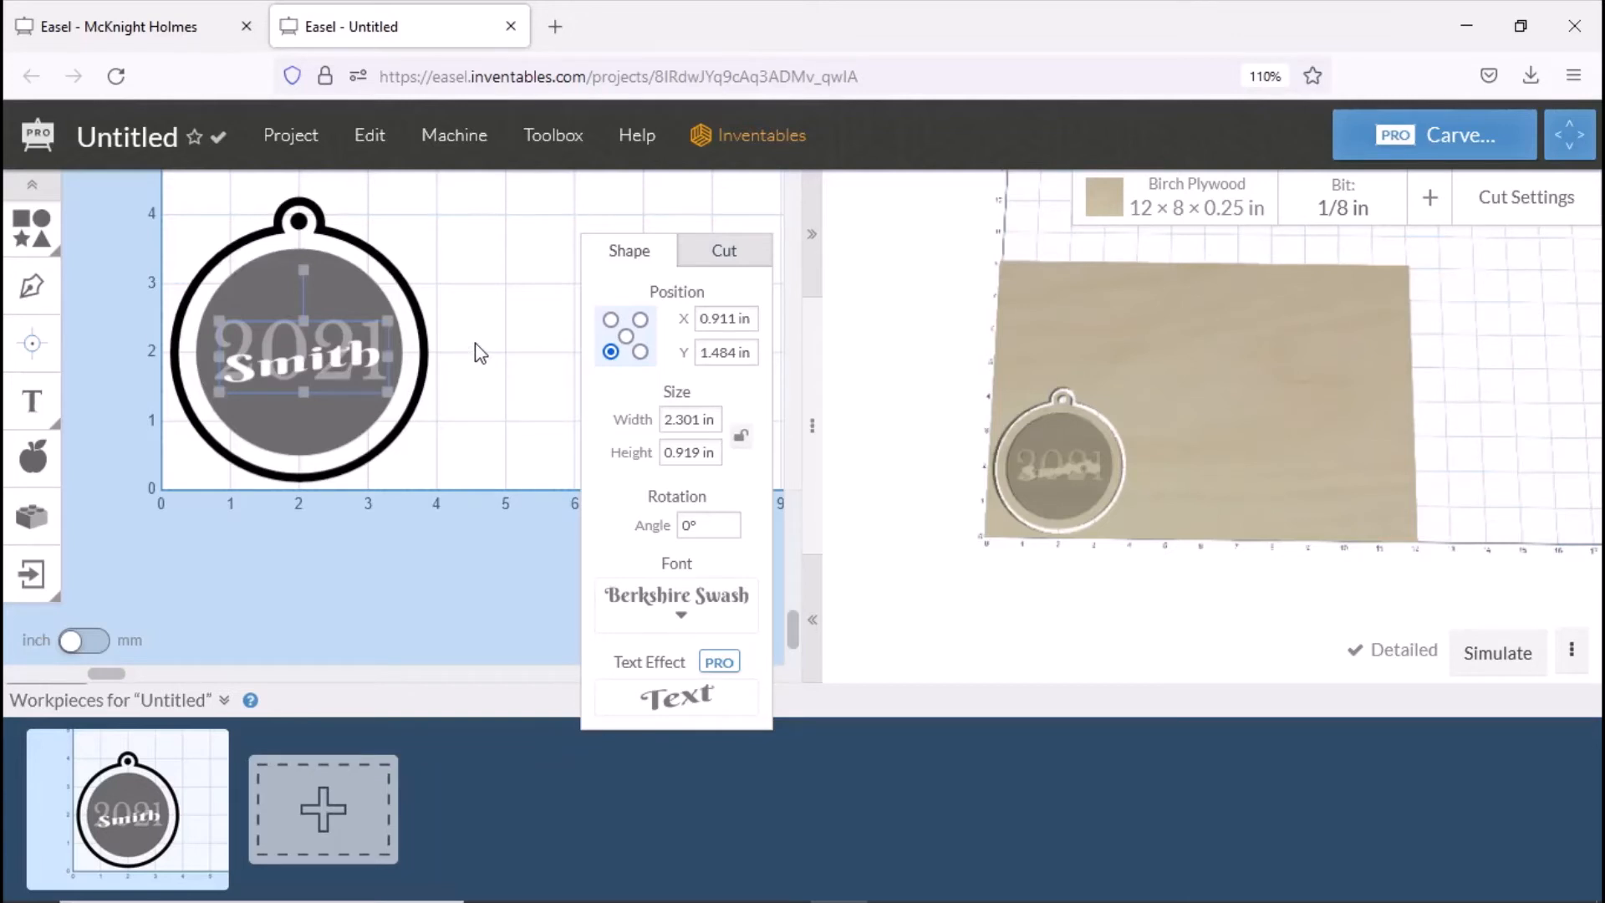
click(517, 277)
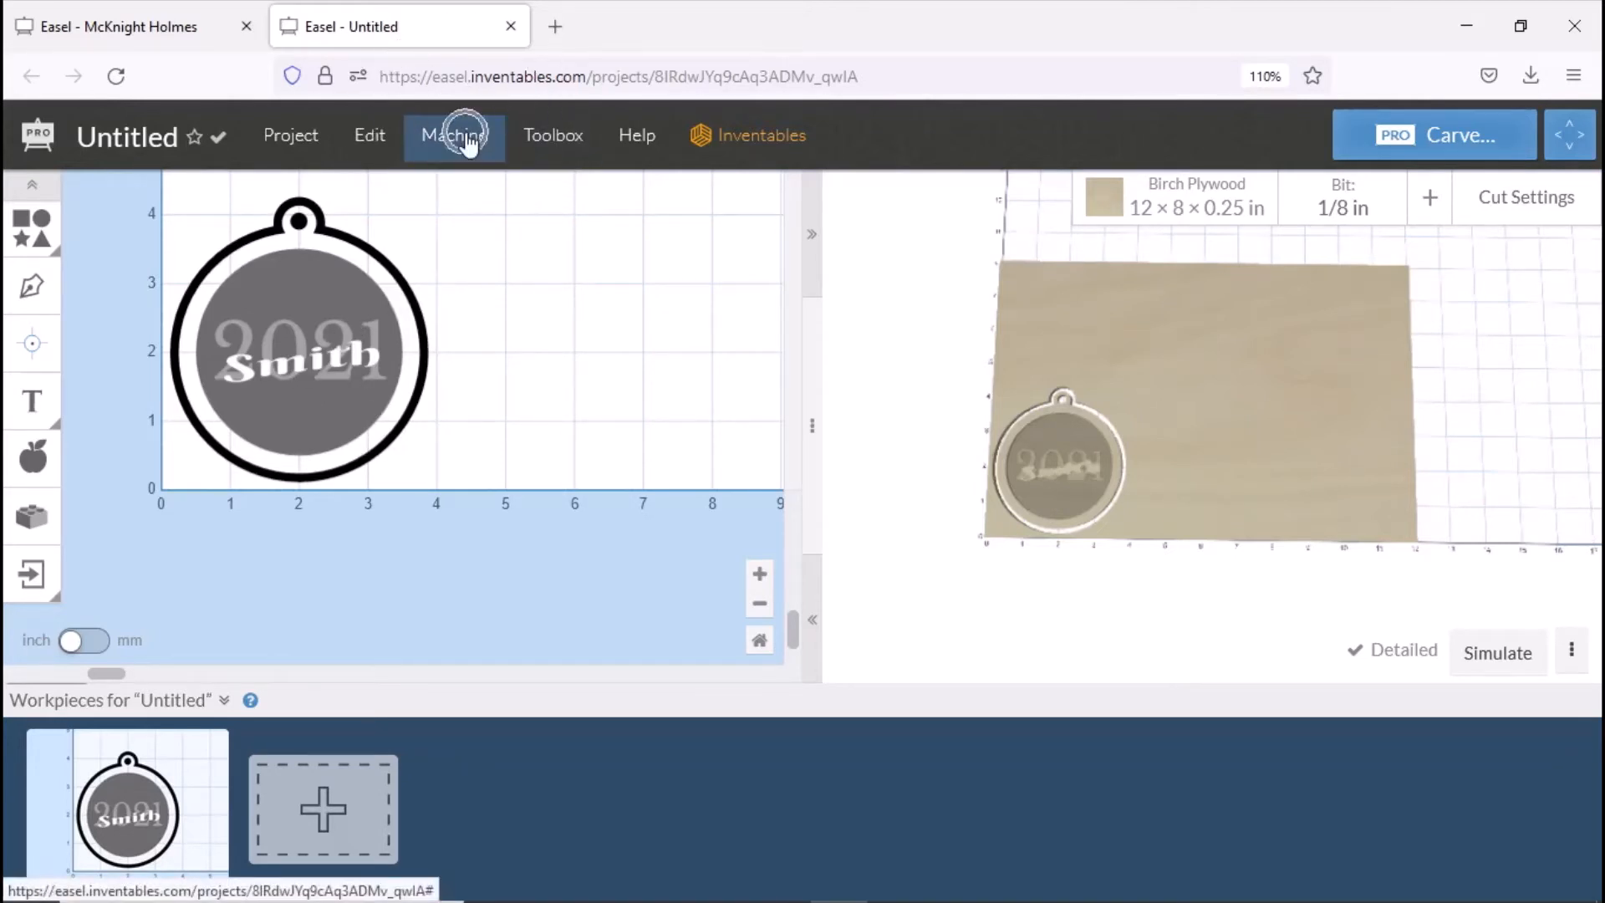
click(302, 142)
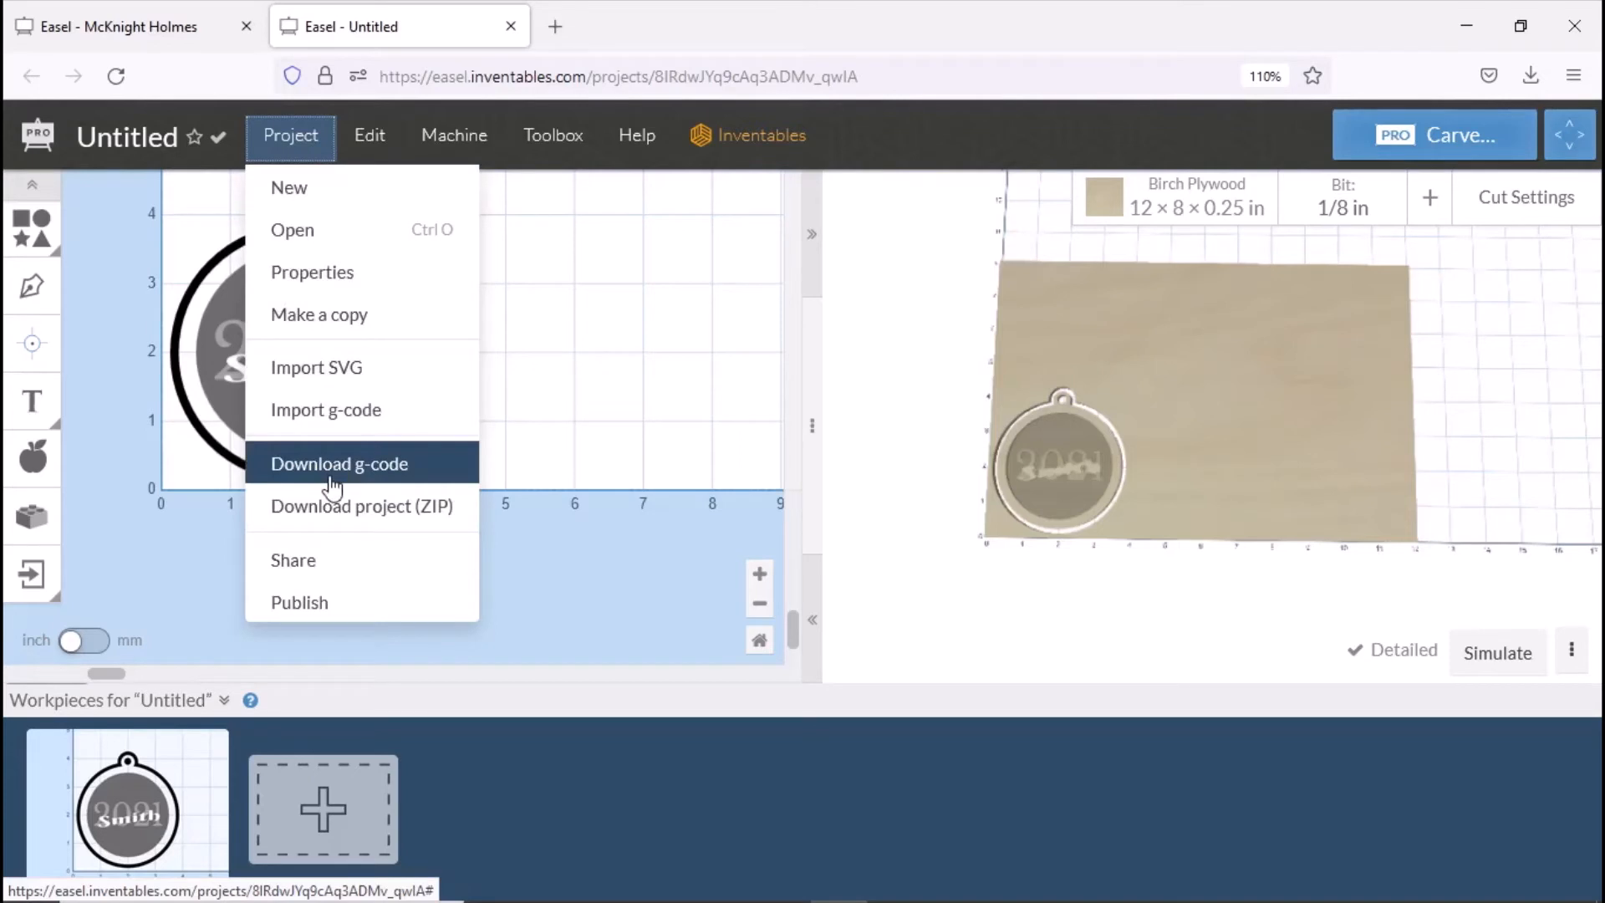
click(629, 310)
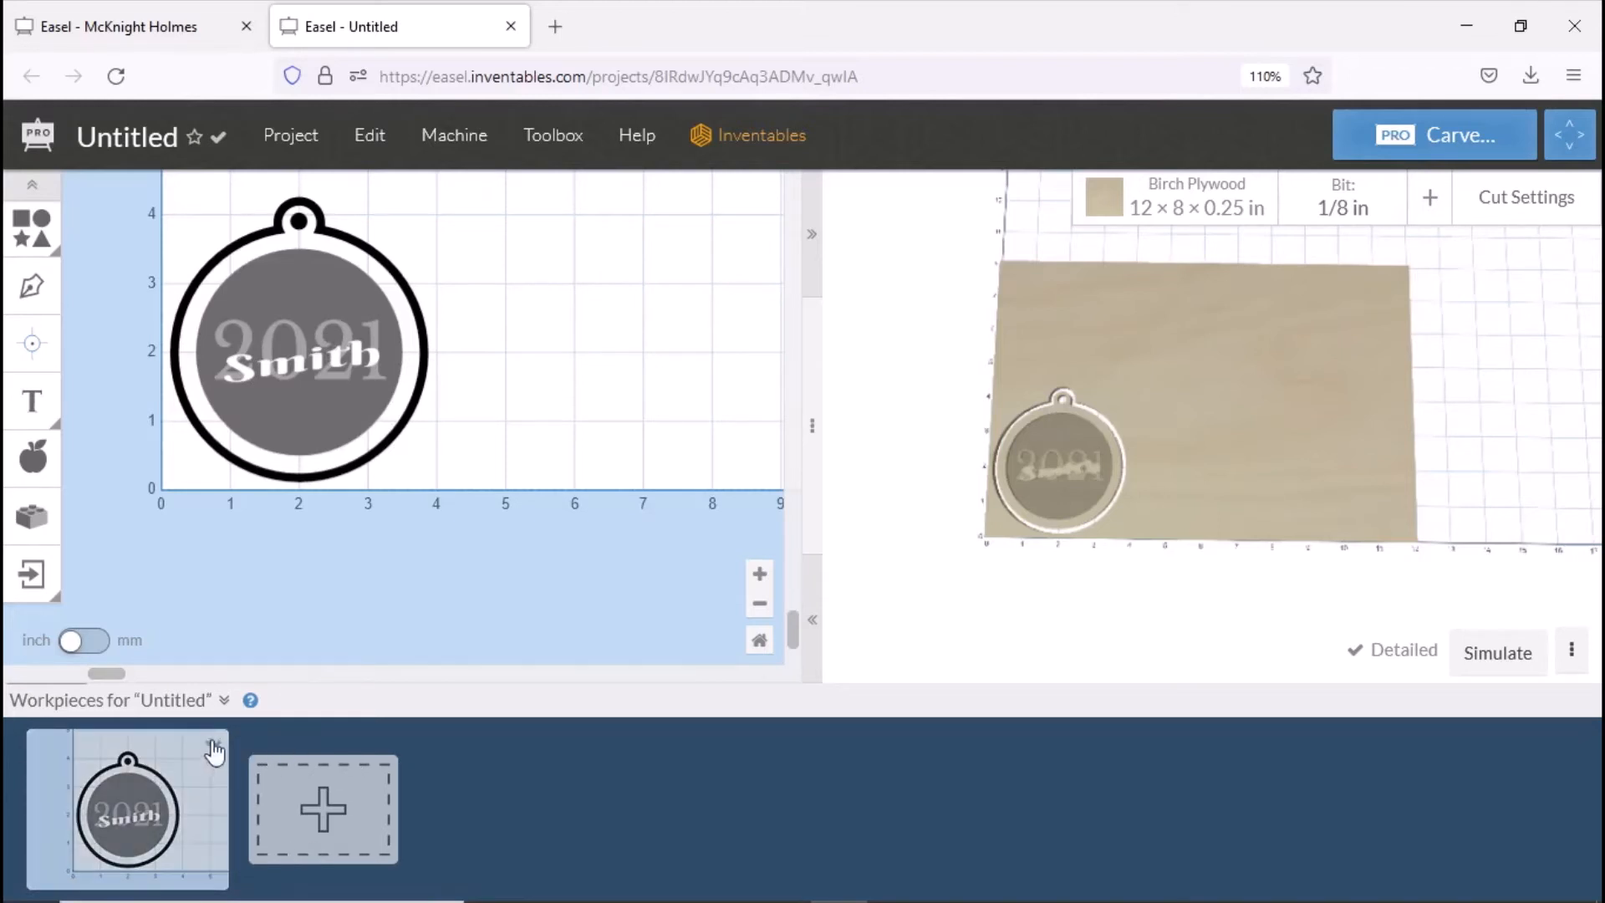
Duplicate the ornament workpiece twice to make two additional copies.
click(215, 747)
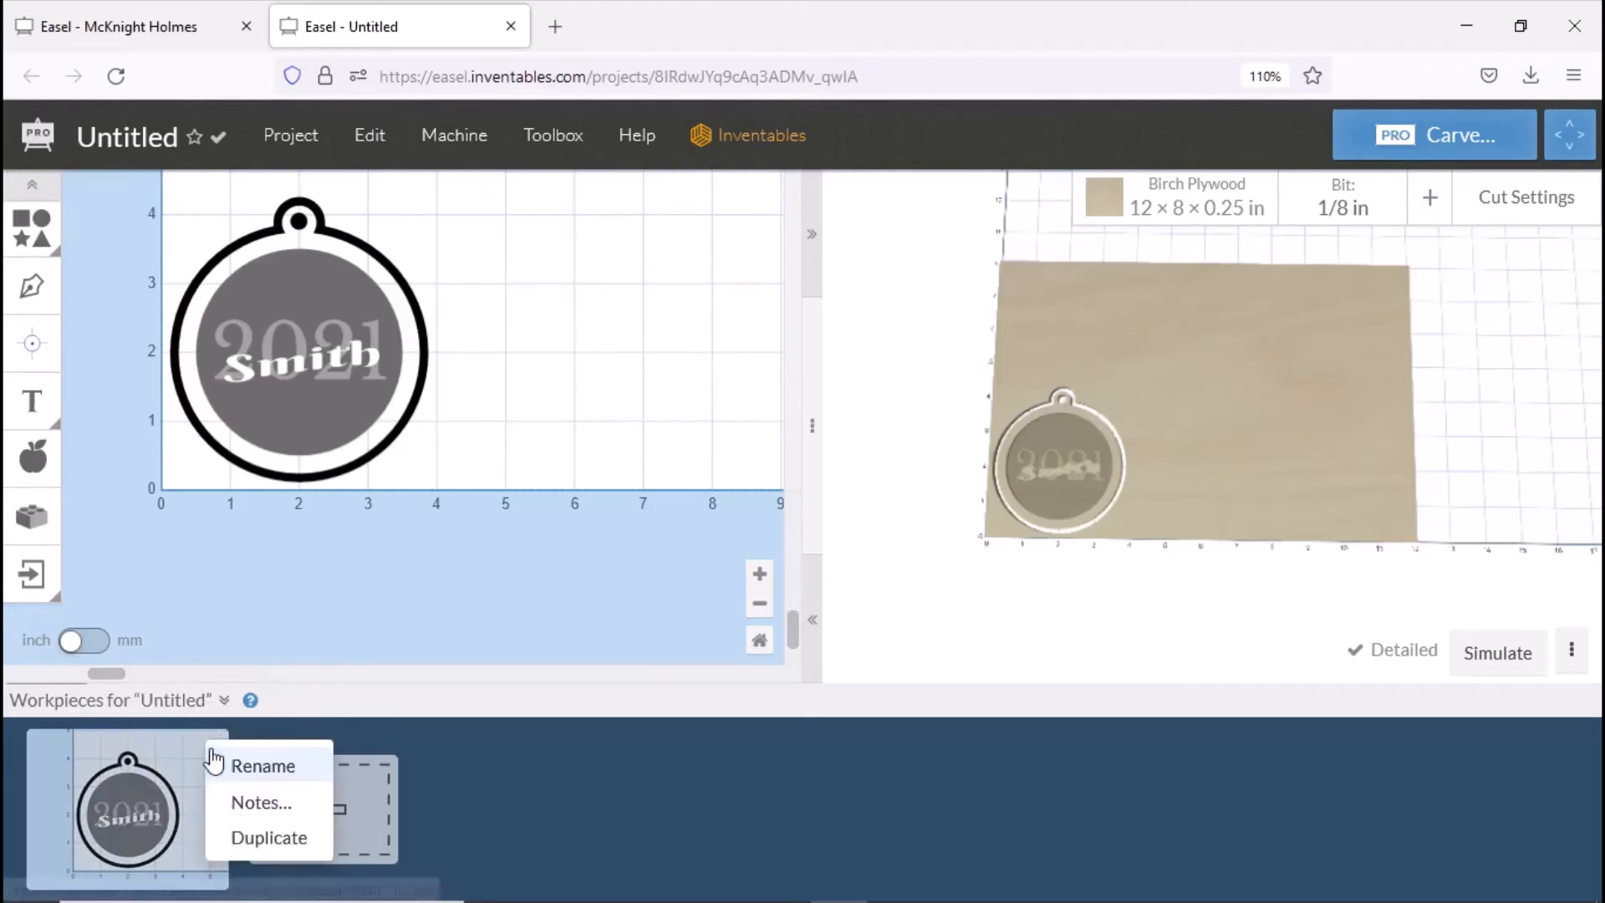
click(264, 838)
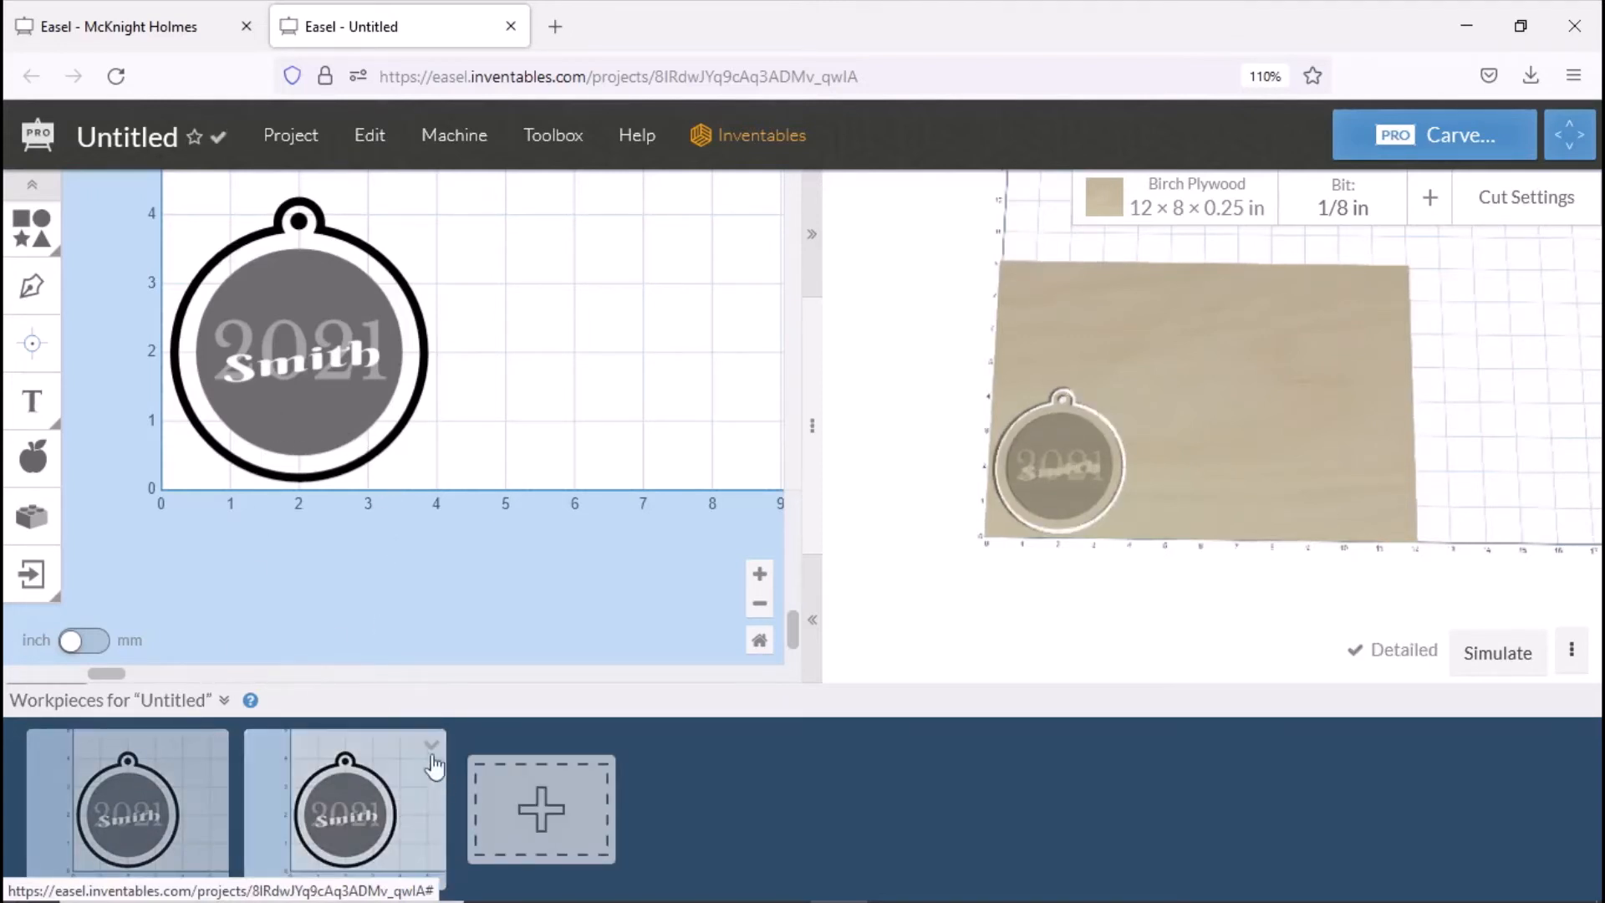
click(429, 757)
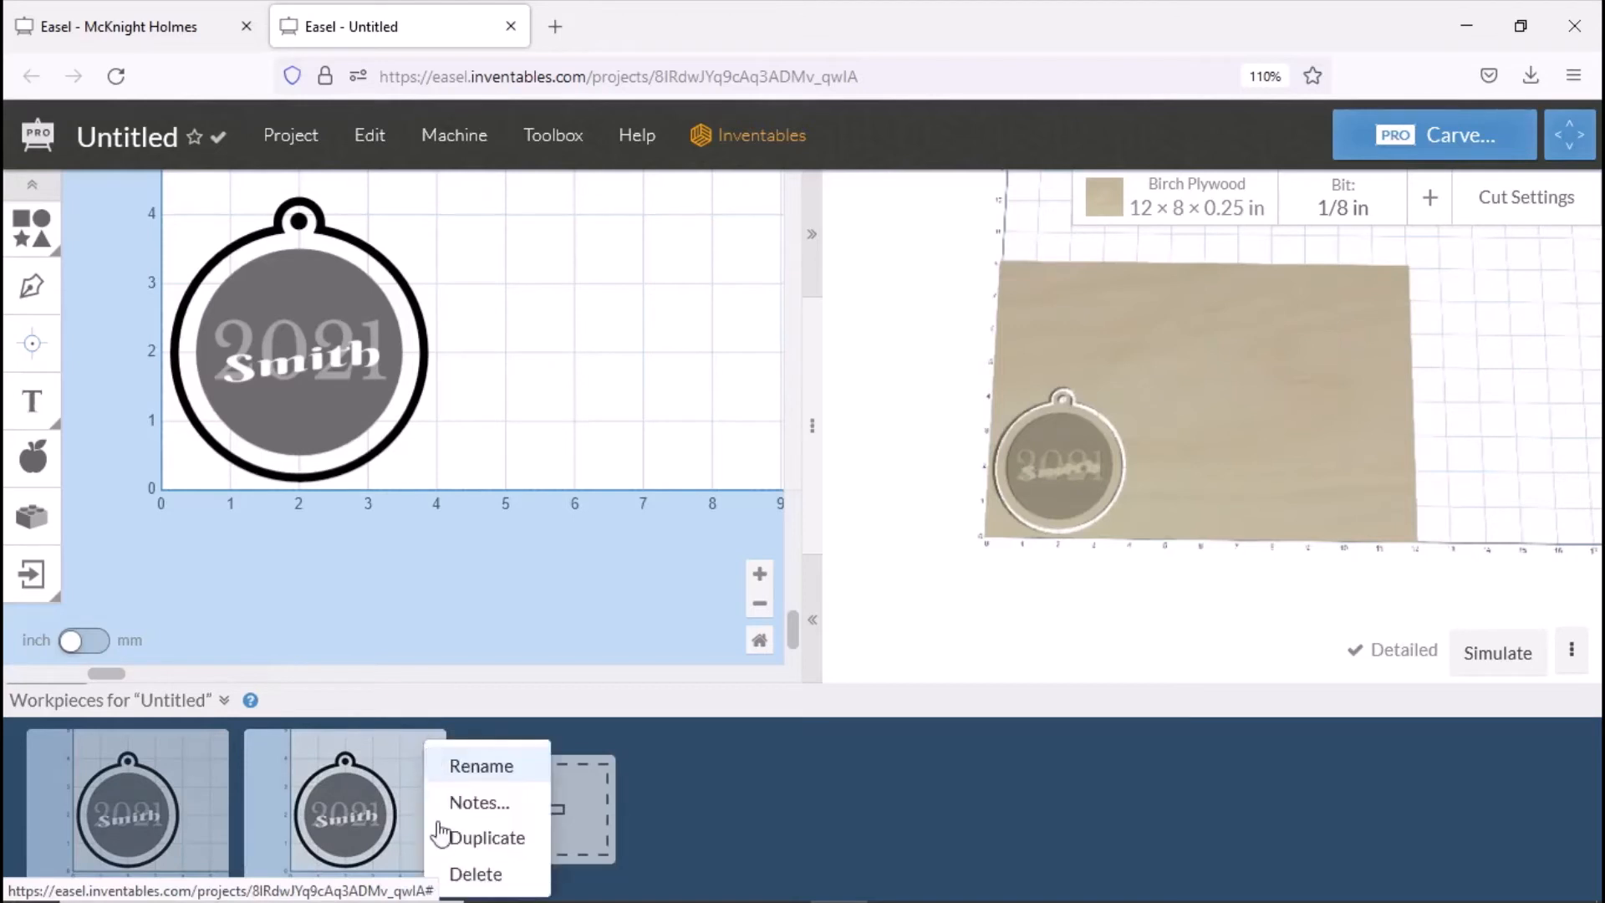
click(500, 844)
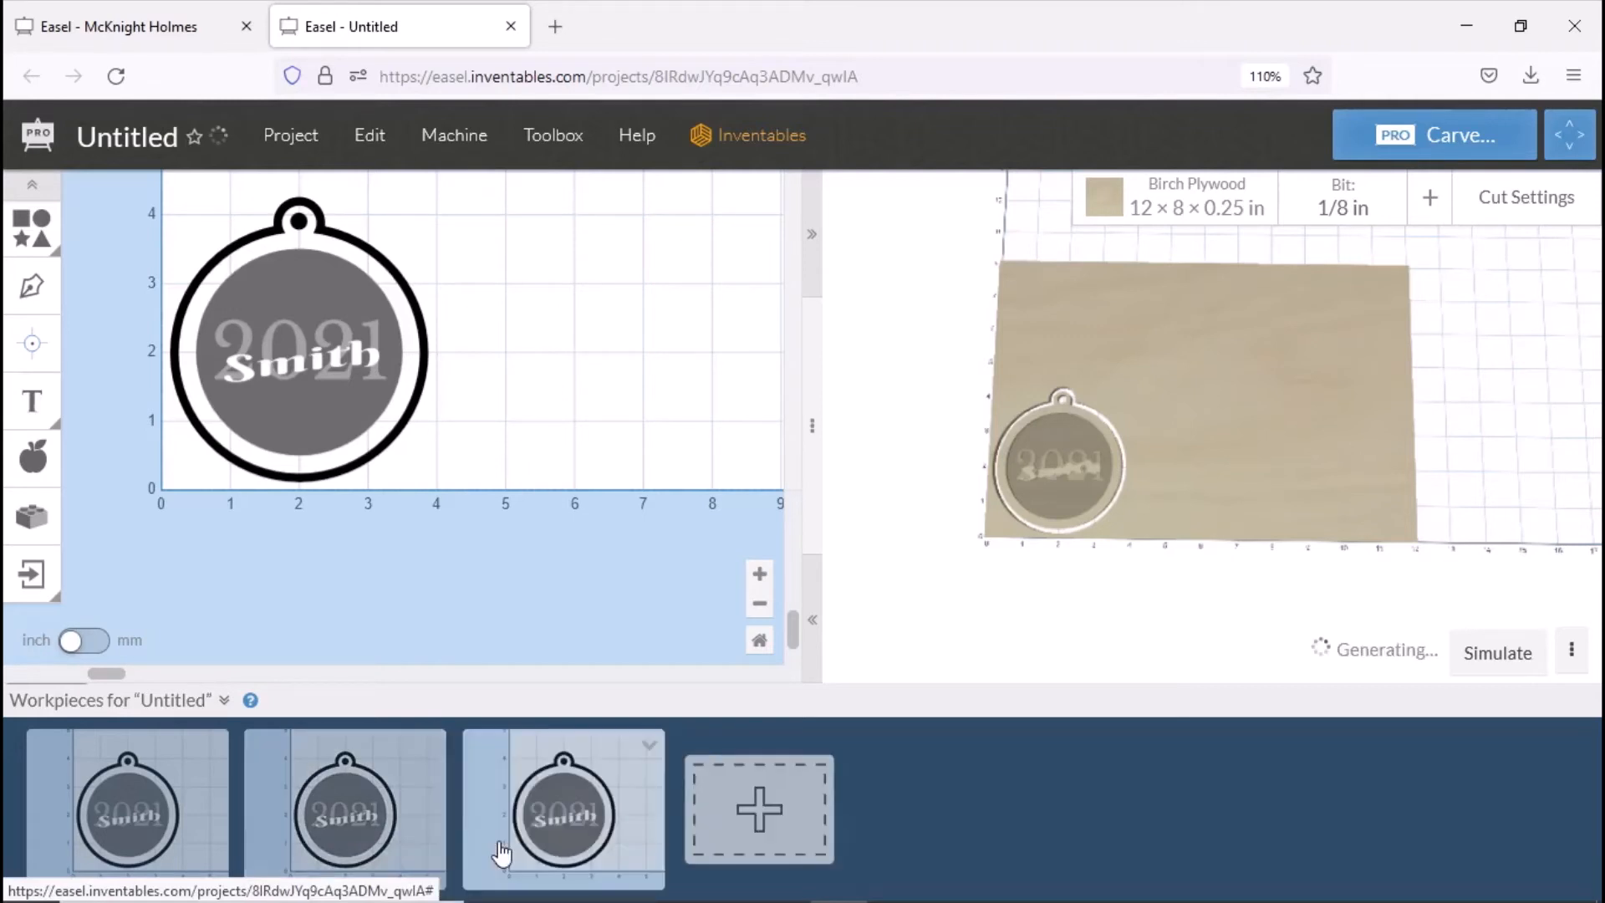
In the second workpiece, delete the ornament outline and the loop hole, leaving only the round pocket and text.
click(429, 778)
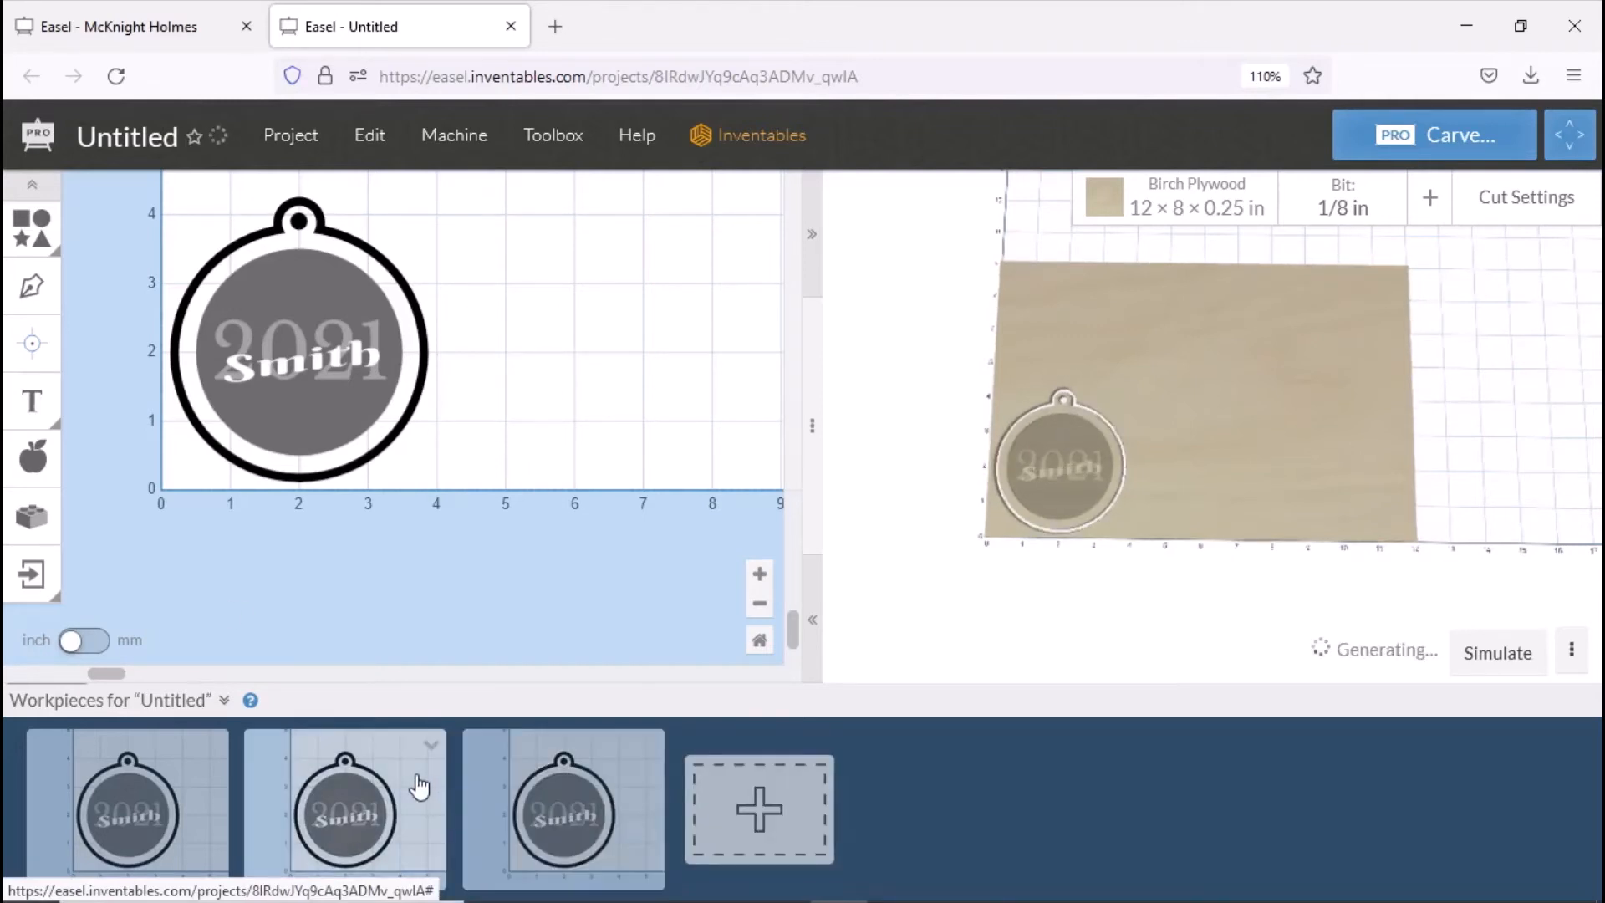
click(379, 250)
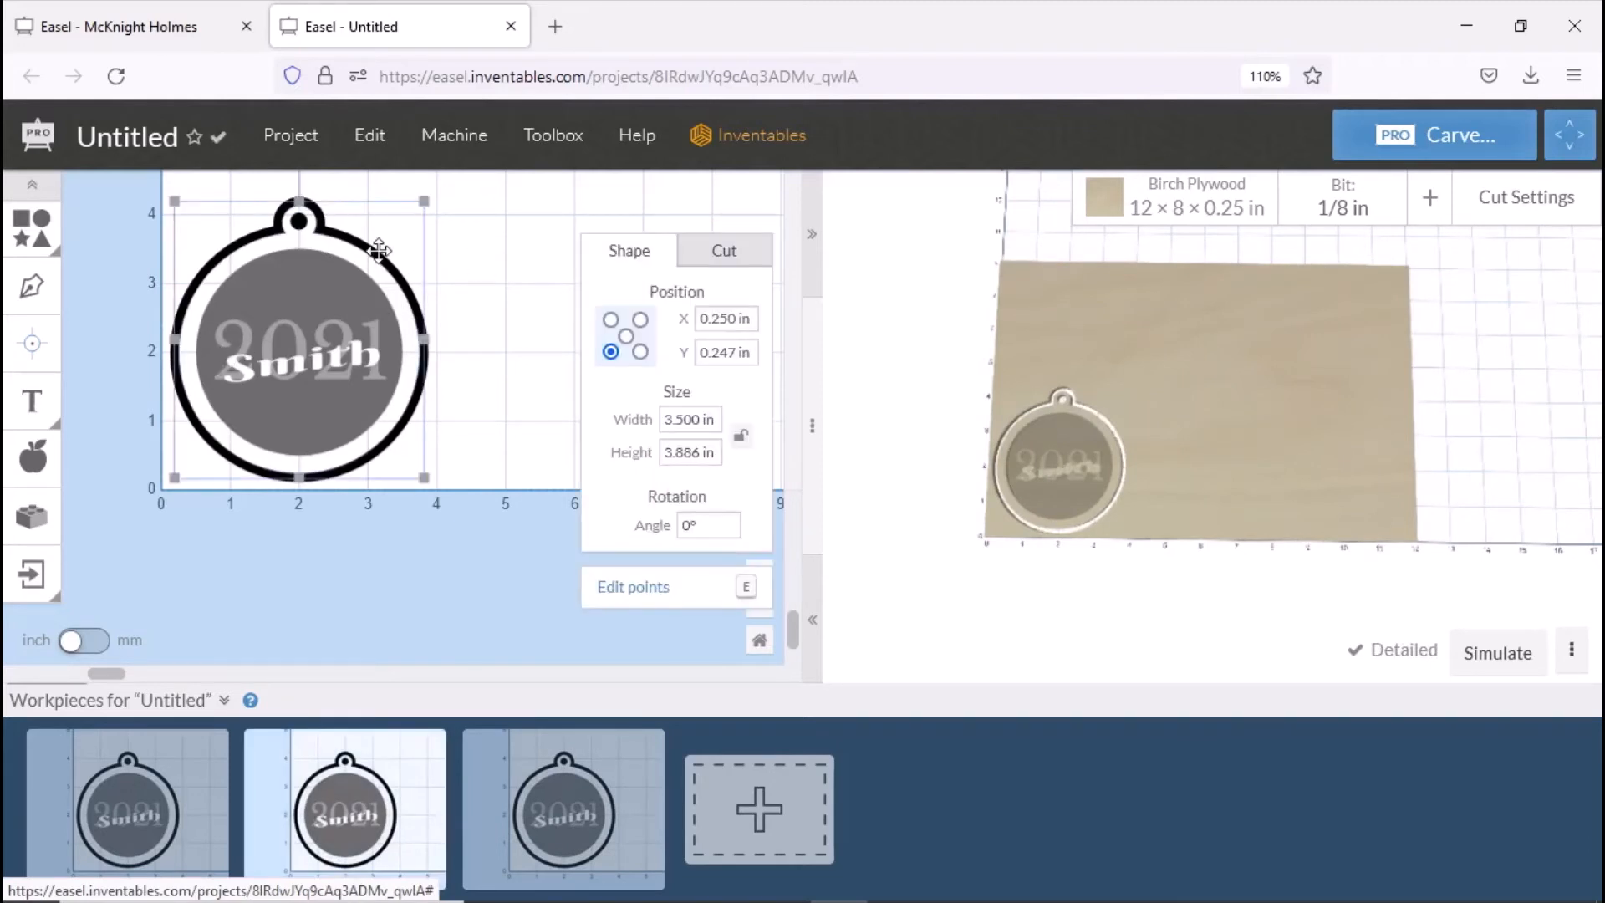
key(Delete)
click(304, 218)
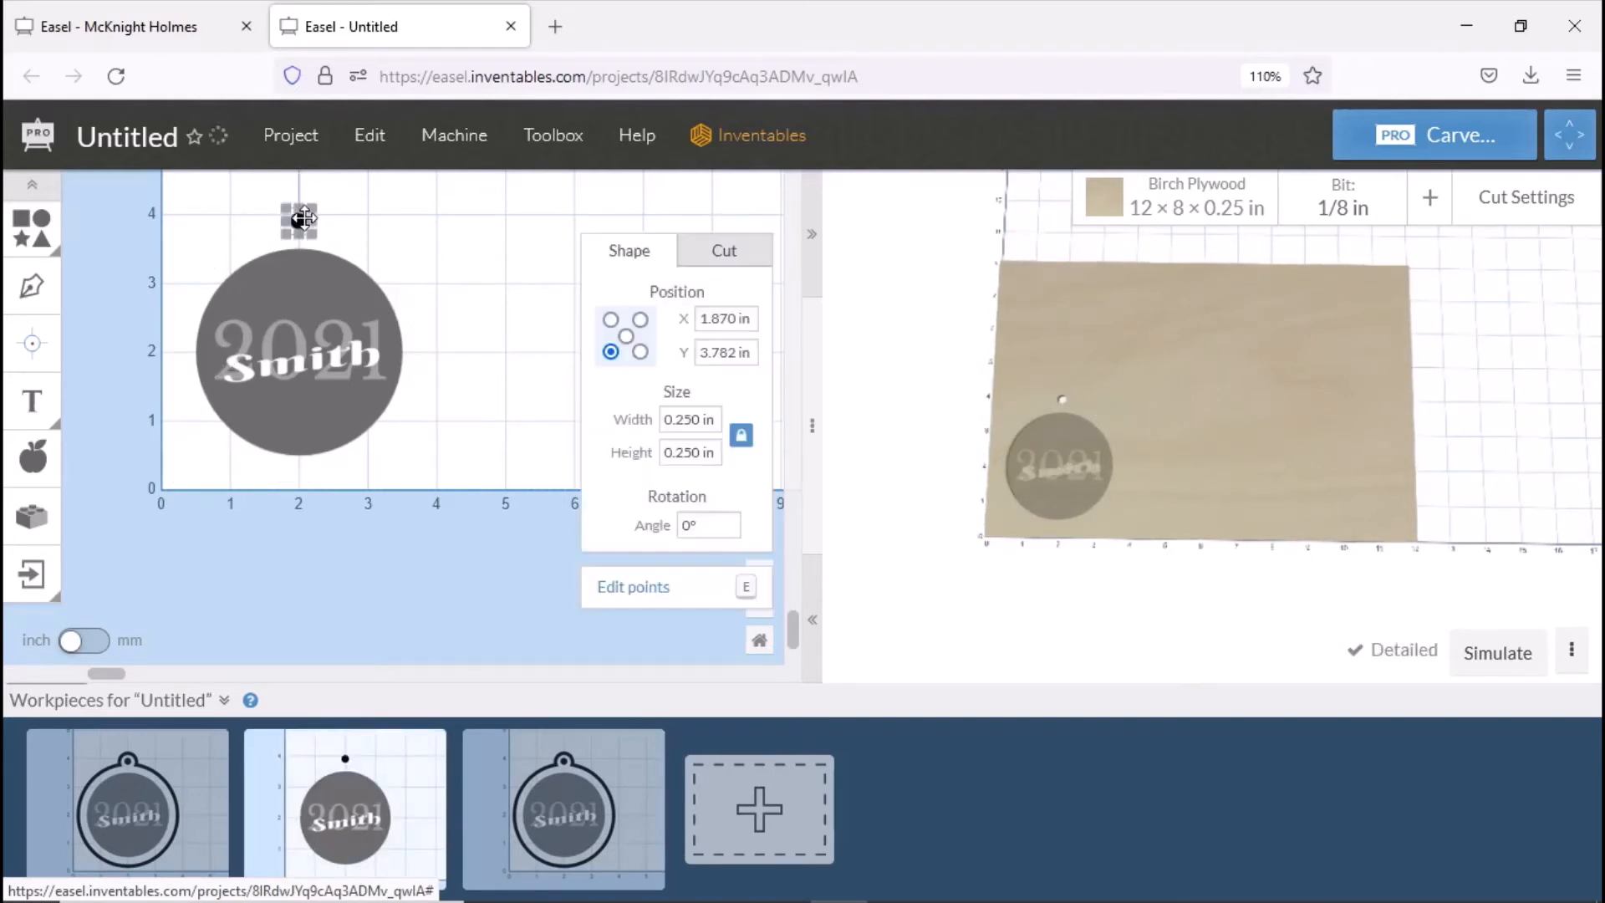
key(Delete)
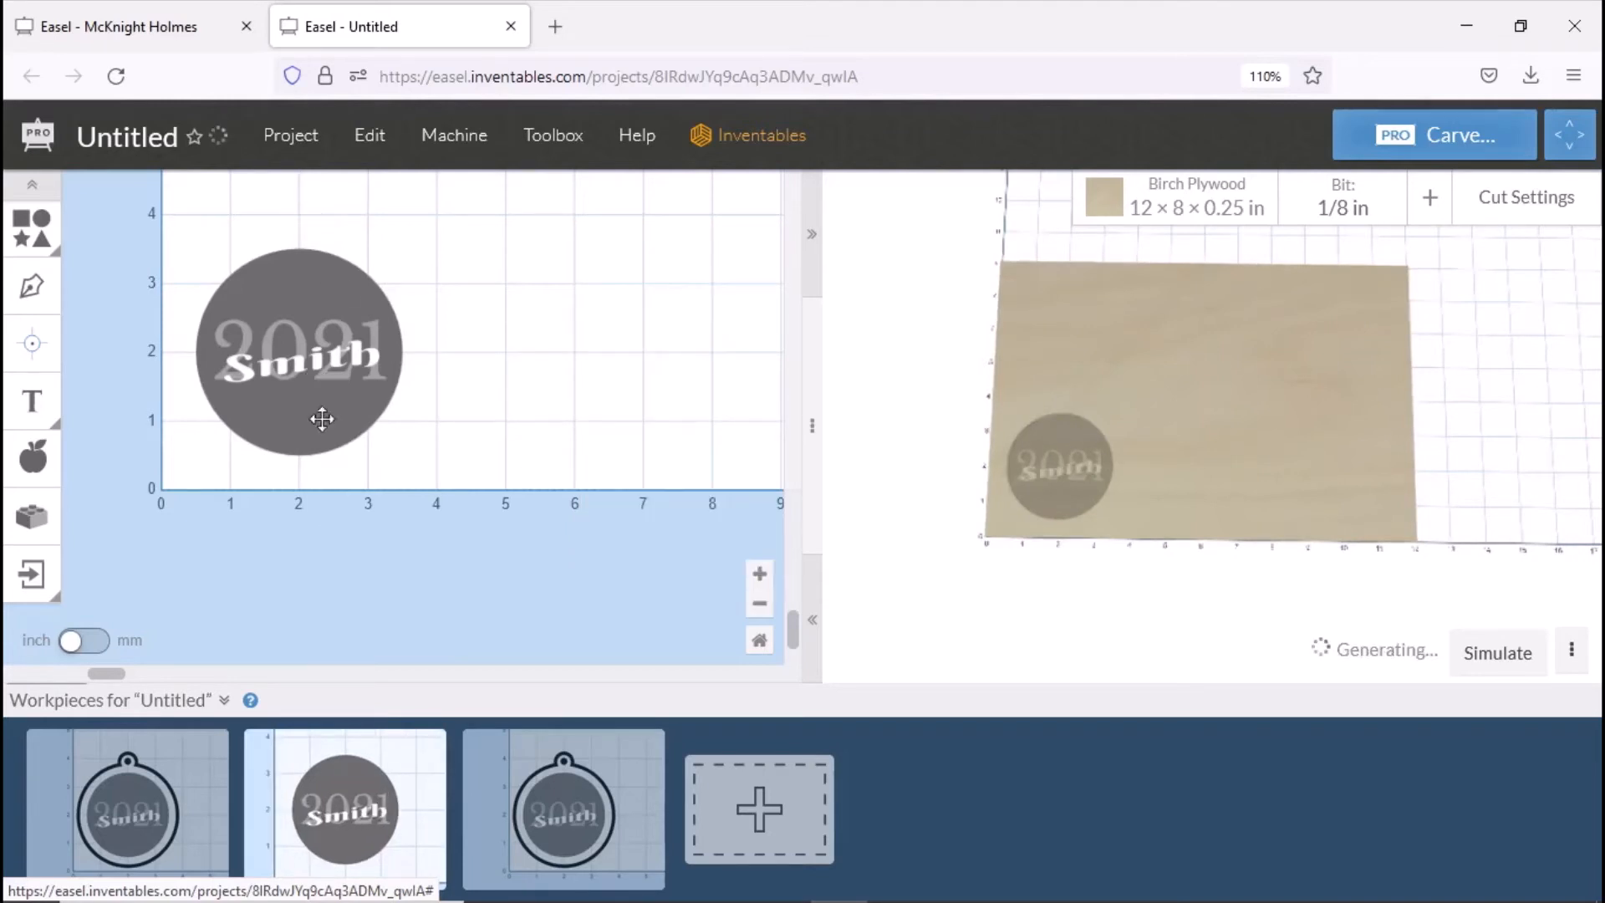
In the third workpiece, delete the "2021" text, the surname text and the round pocket, leaving only the outline and loop hole.
click(626, 778)
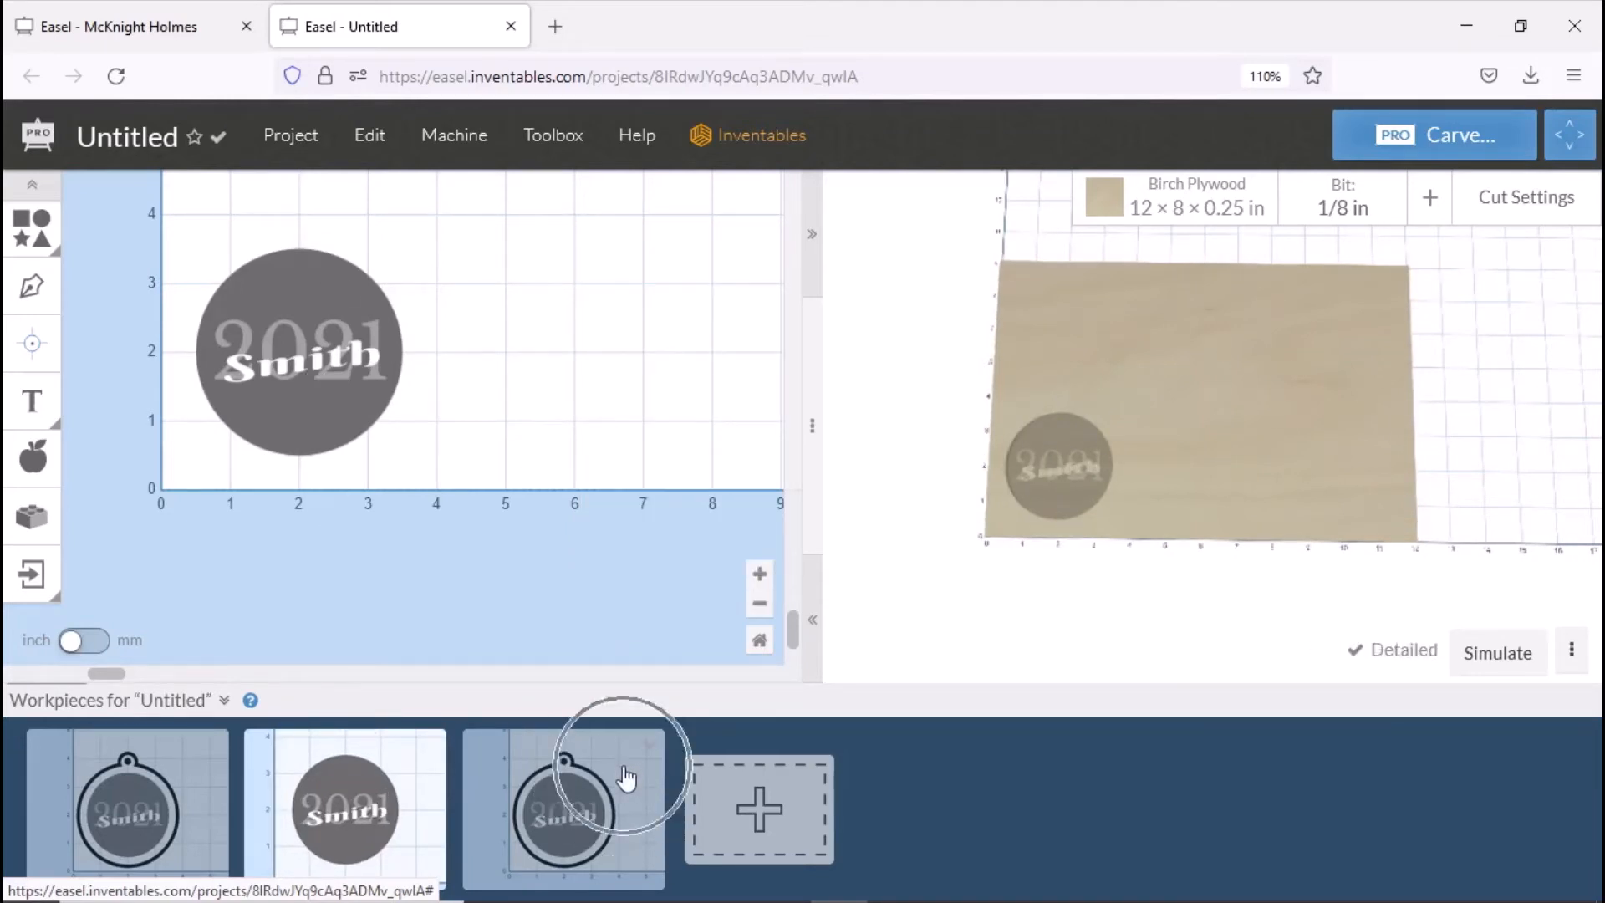
click(303, 304)
key(Delete)
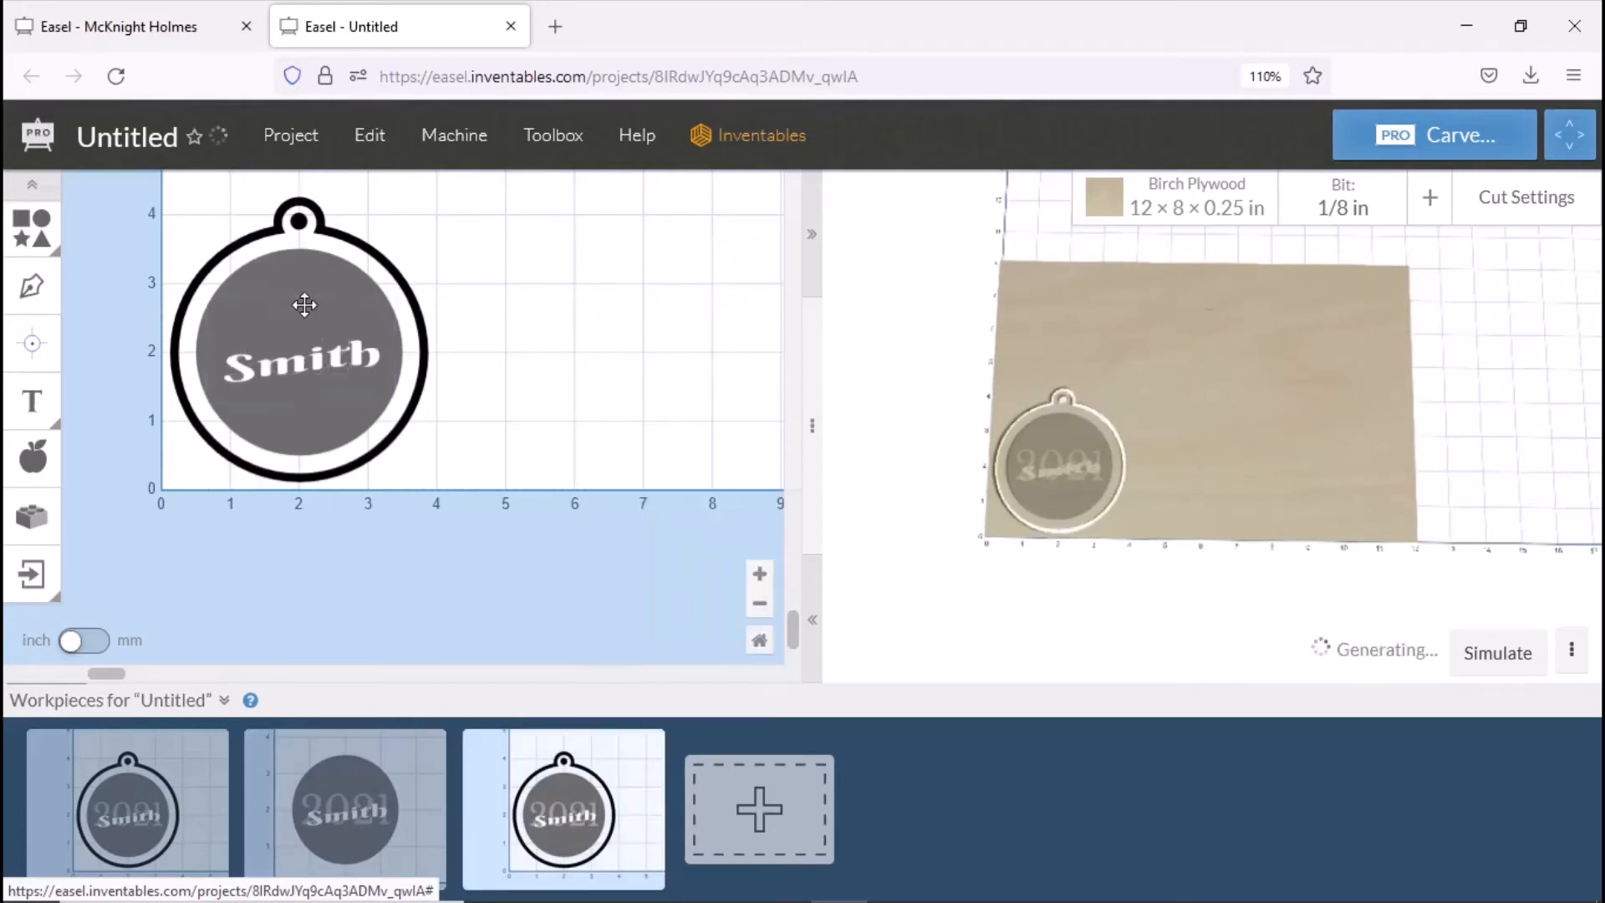
click(283, 365)
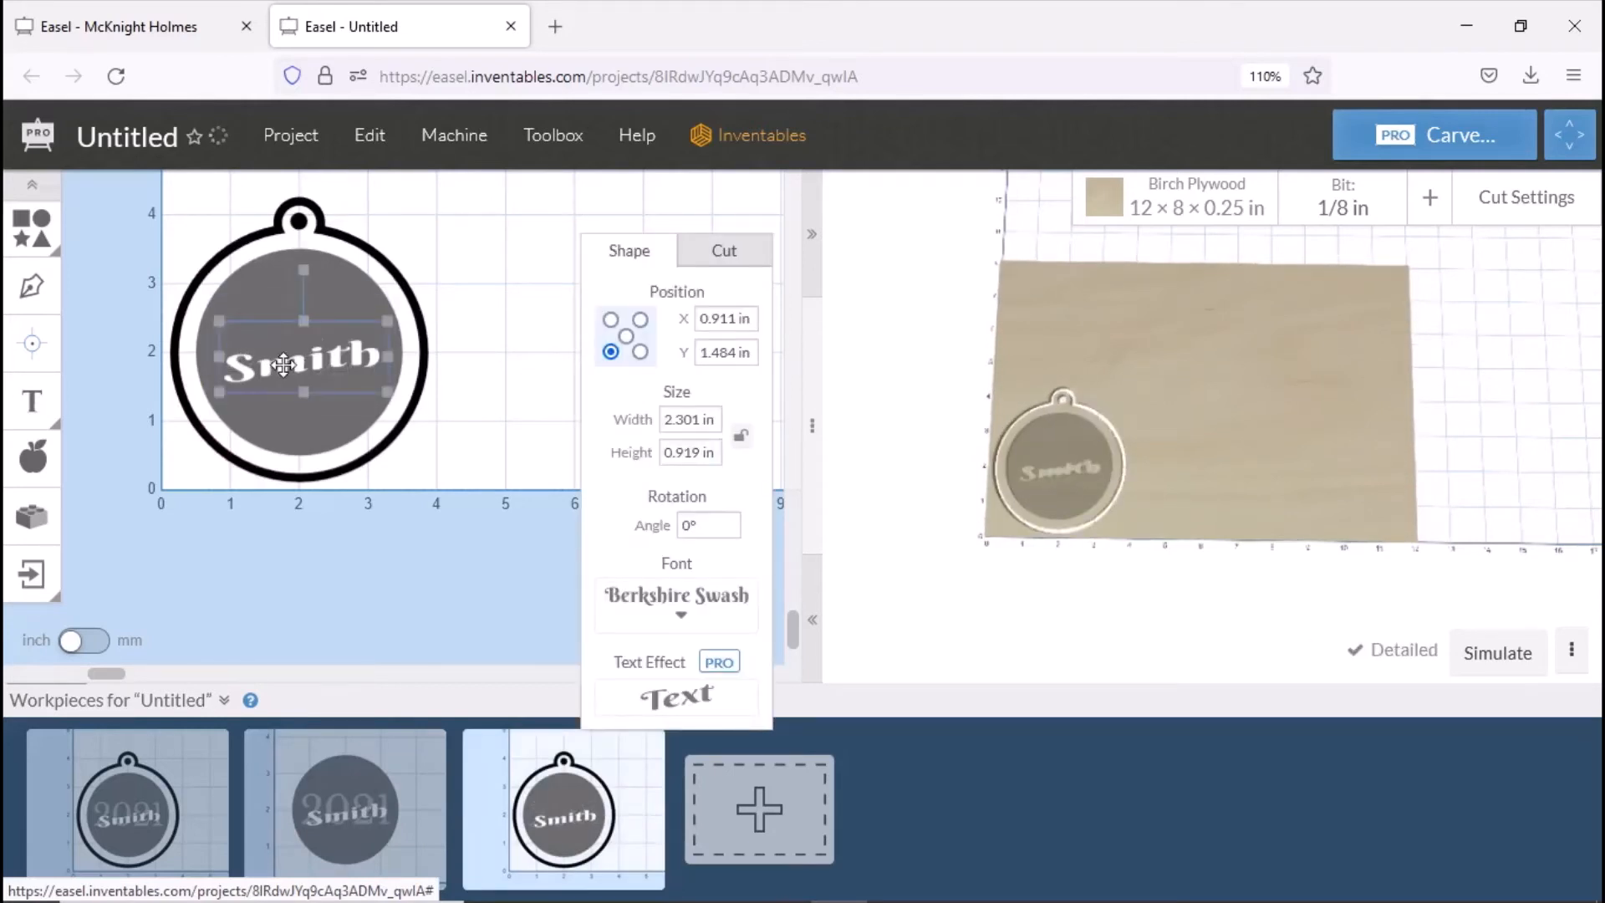
key(Delete)
click(297, 258)
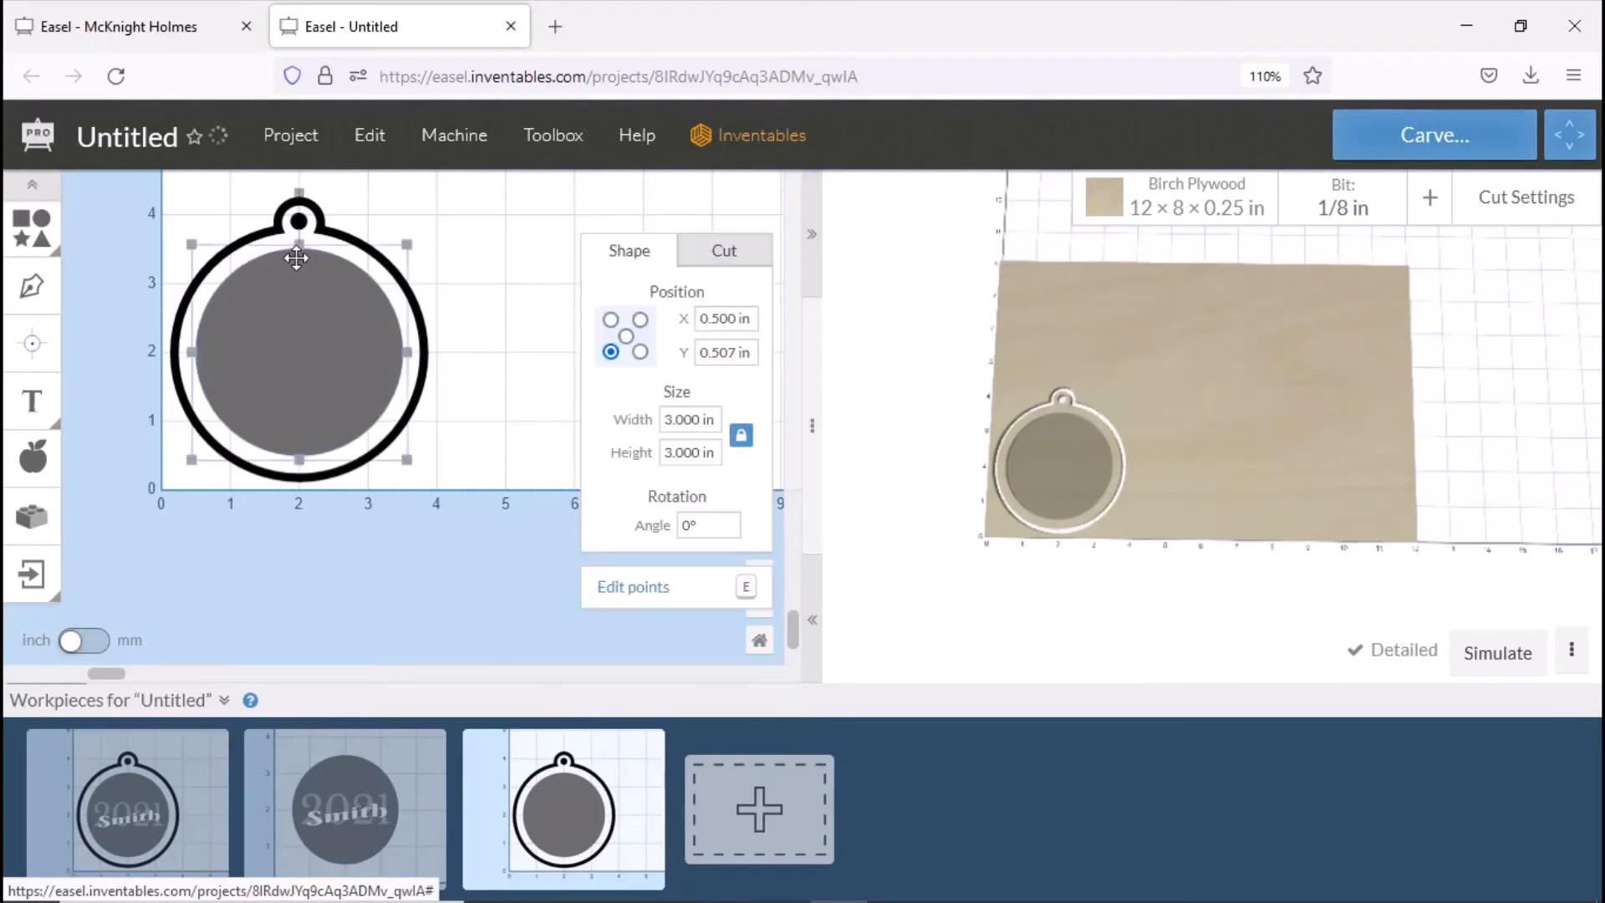
key(Delete)
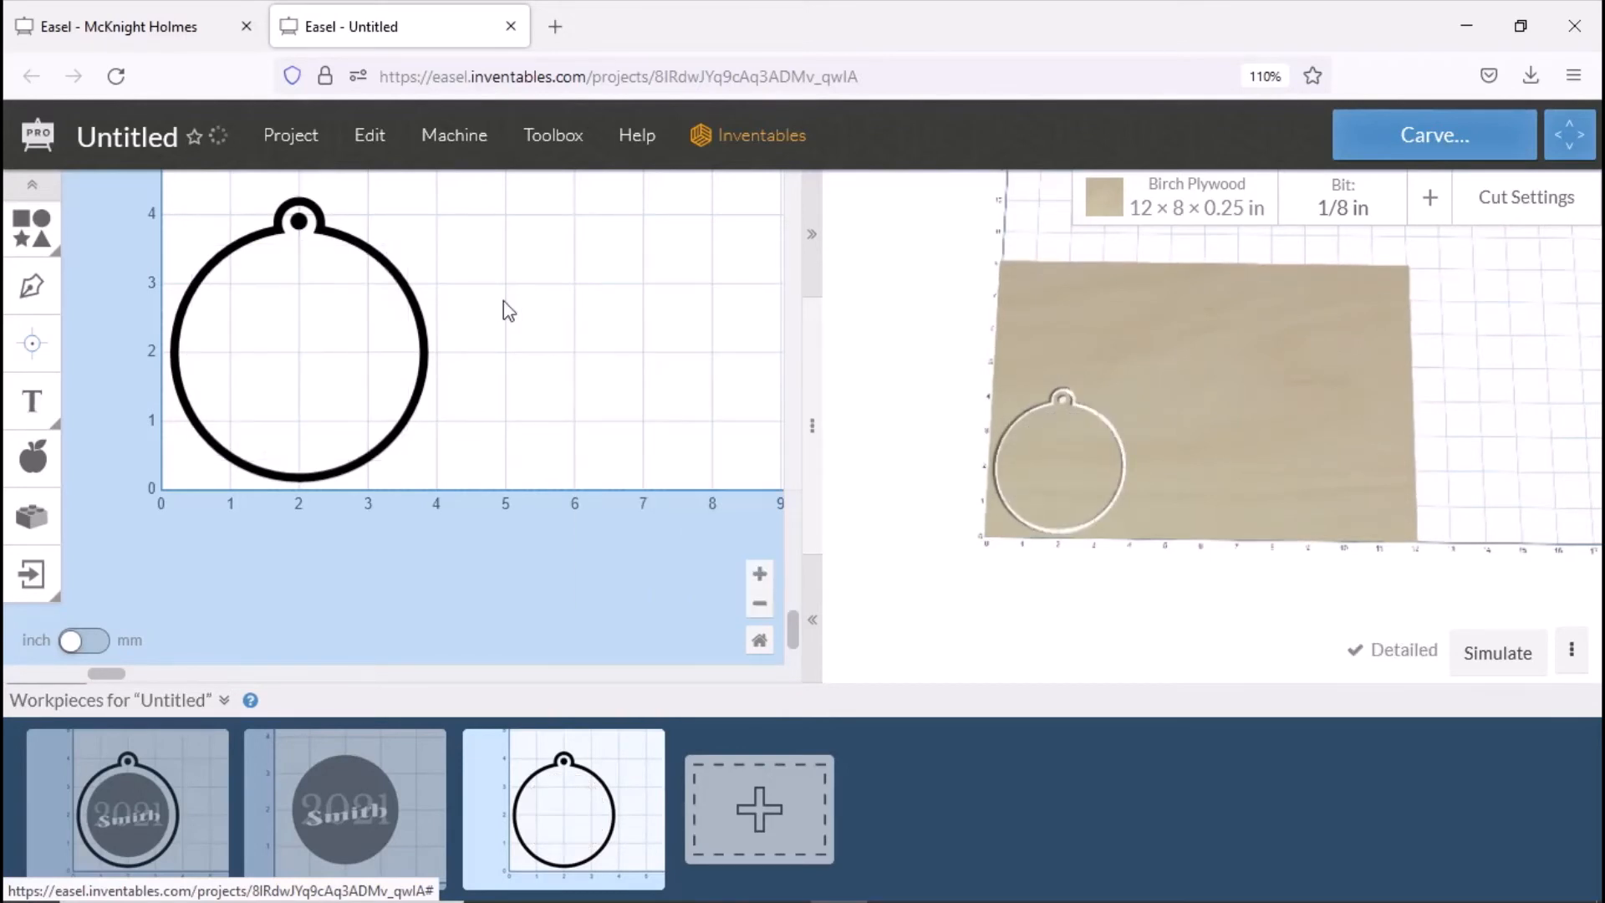
Compare the pocket and outline workpieces, and examine the carved text of the second workpiece up close in the 3D preview.
click(423, 790)
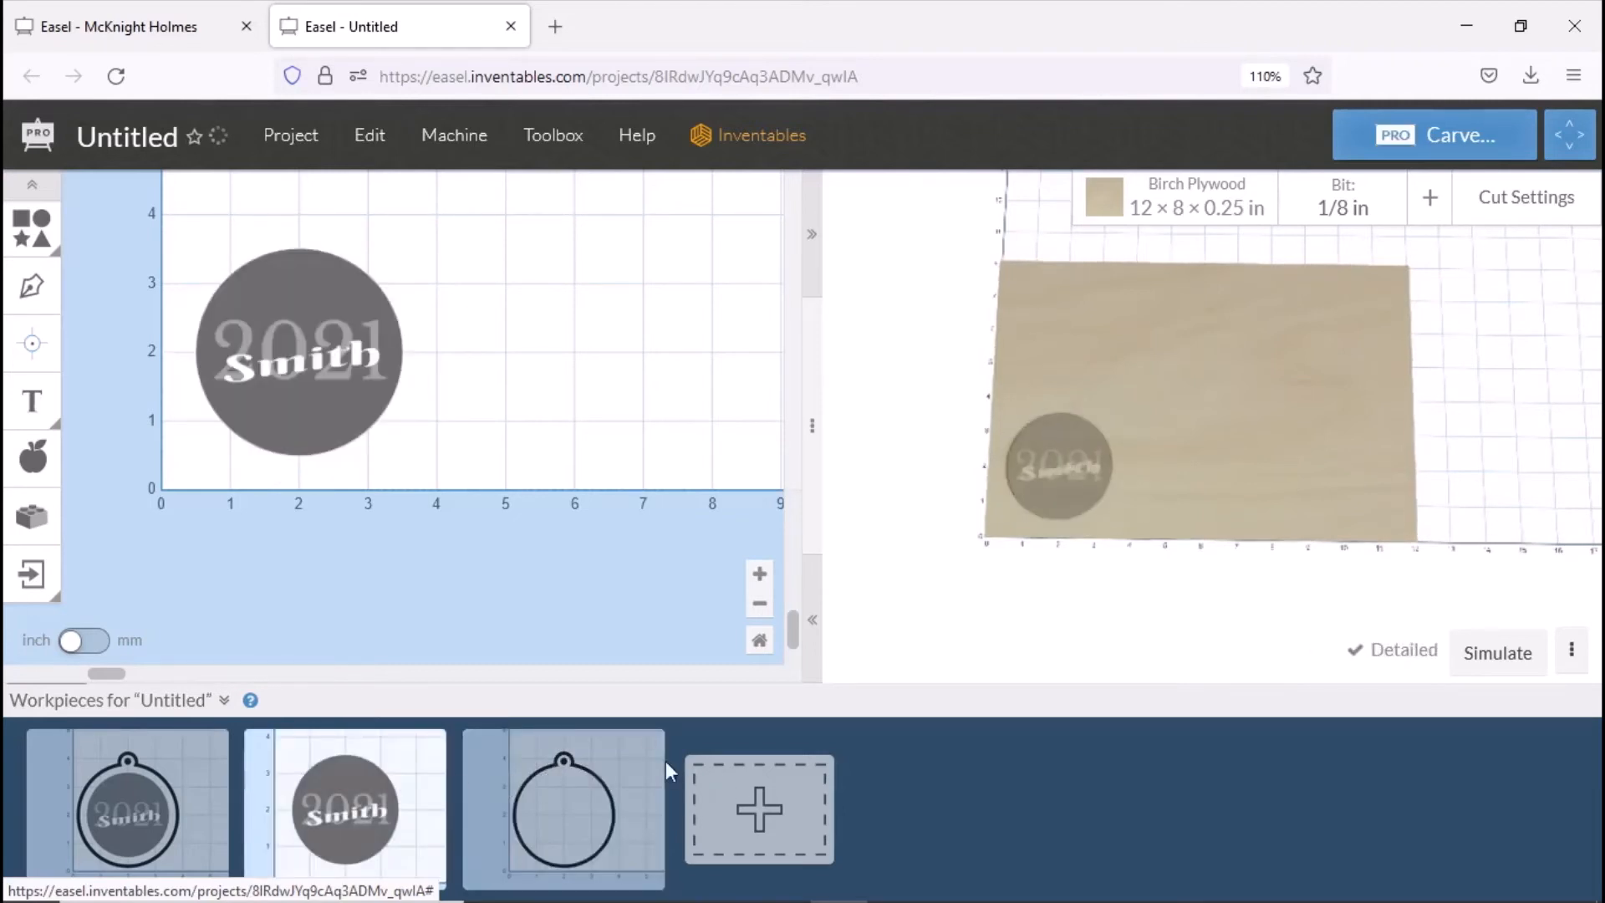
click(643, 777)
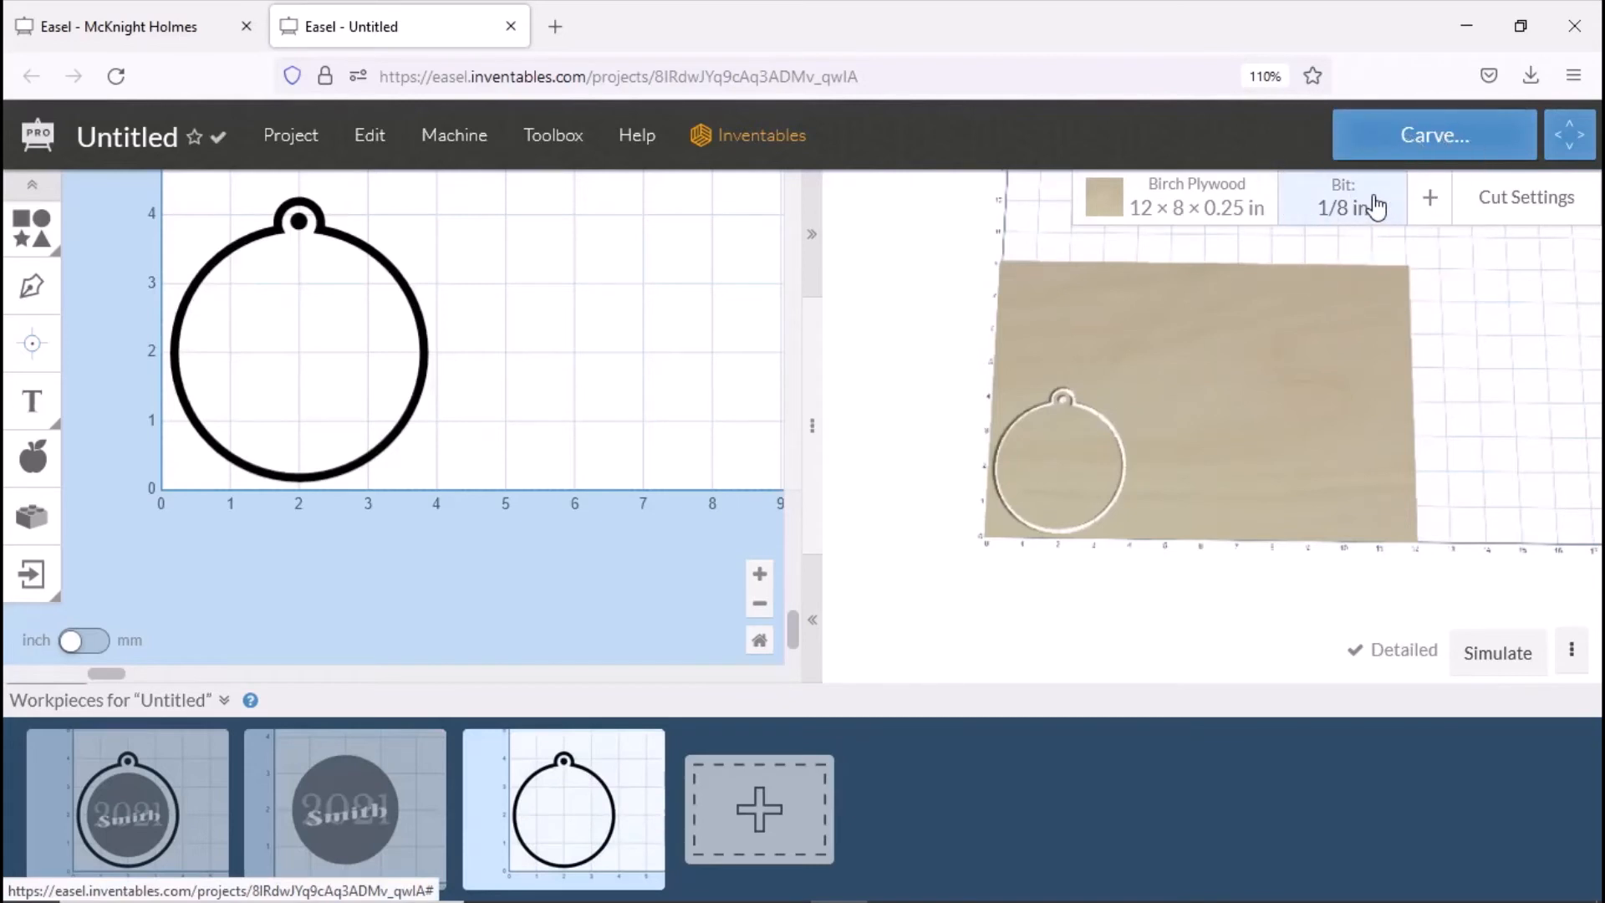
click(394, 767)
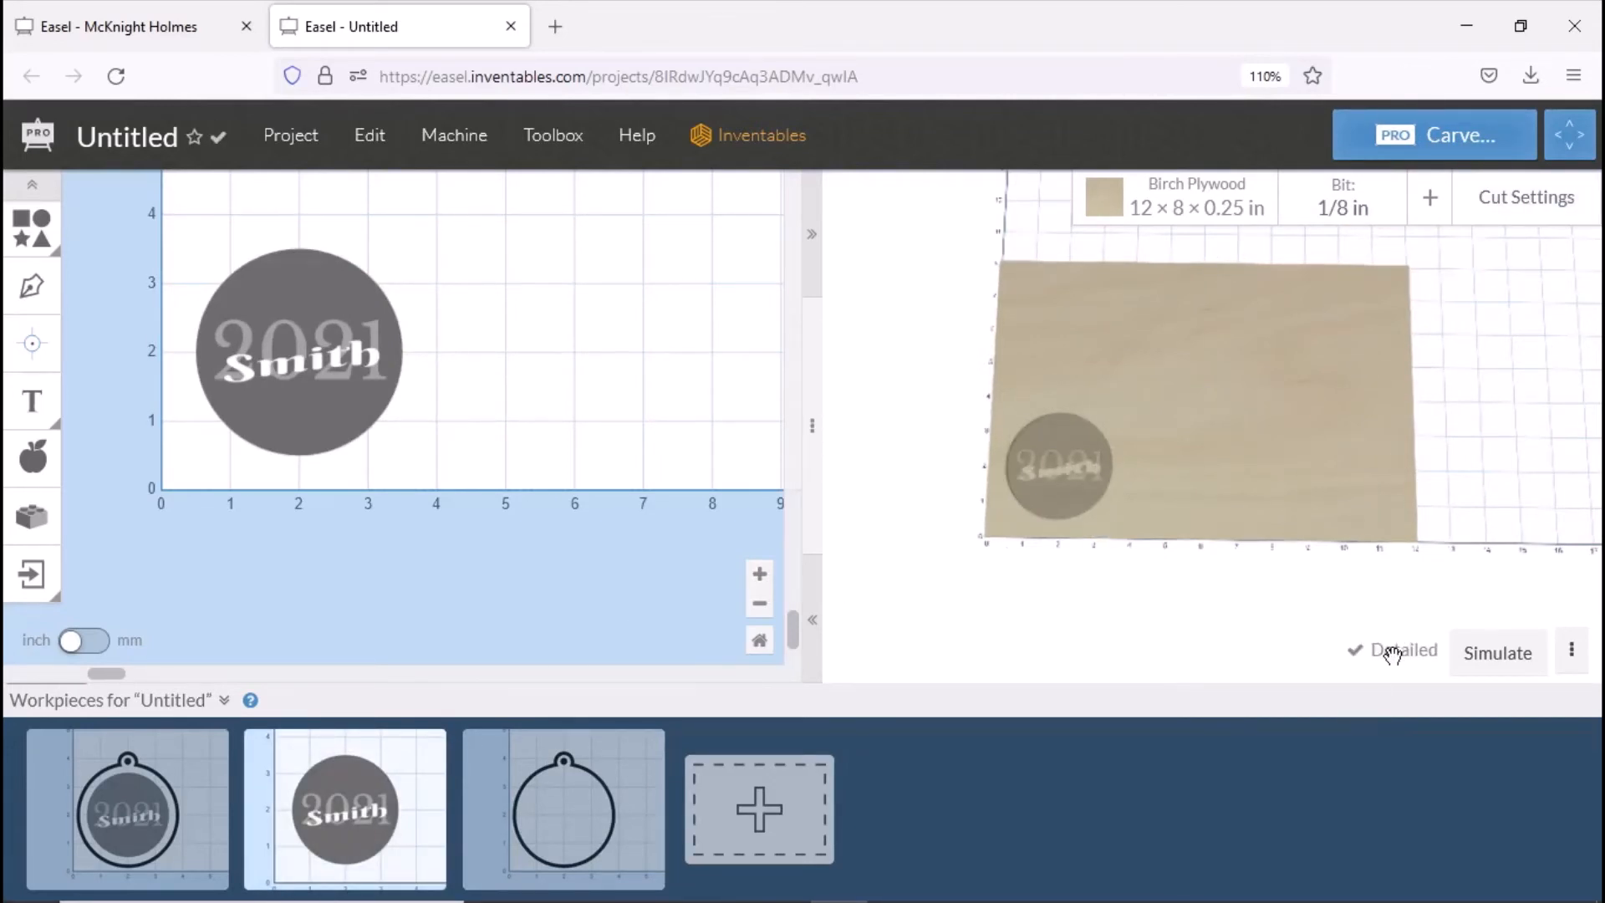
scroll(1109, 512, up, 5)
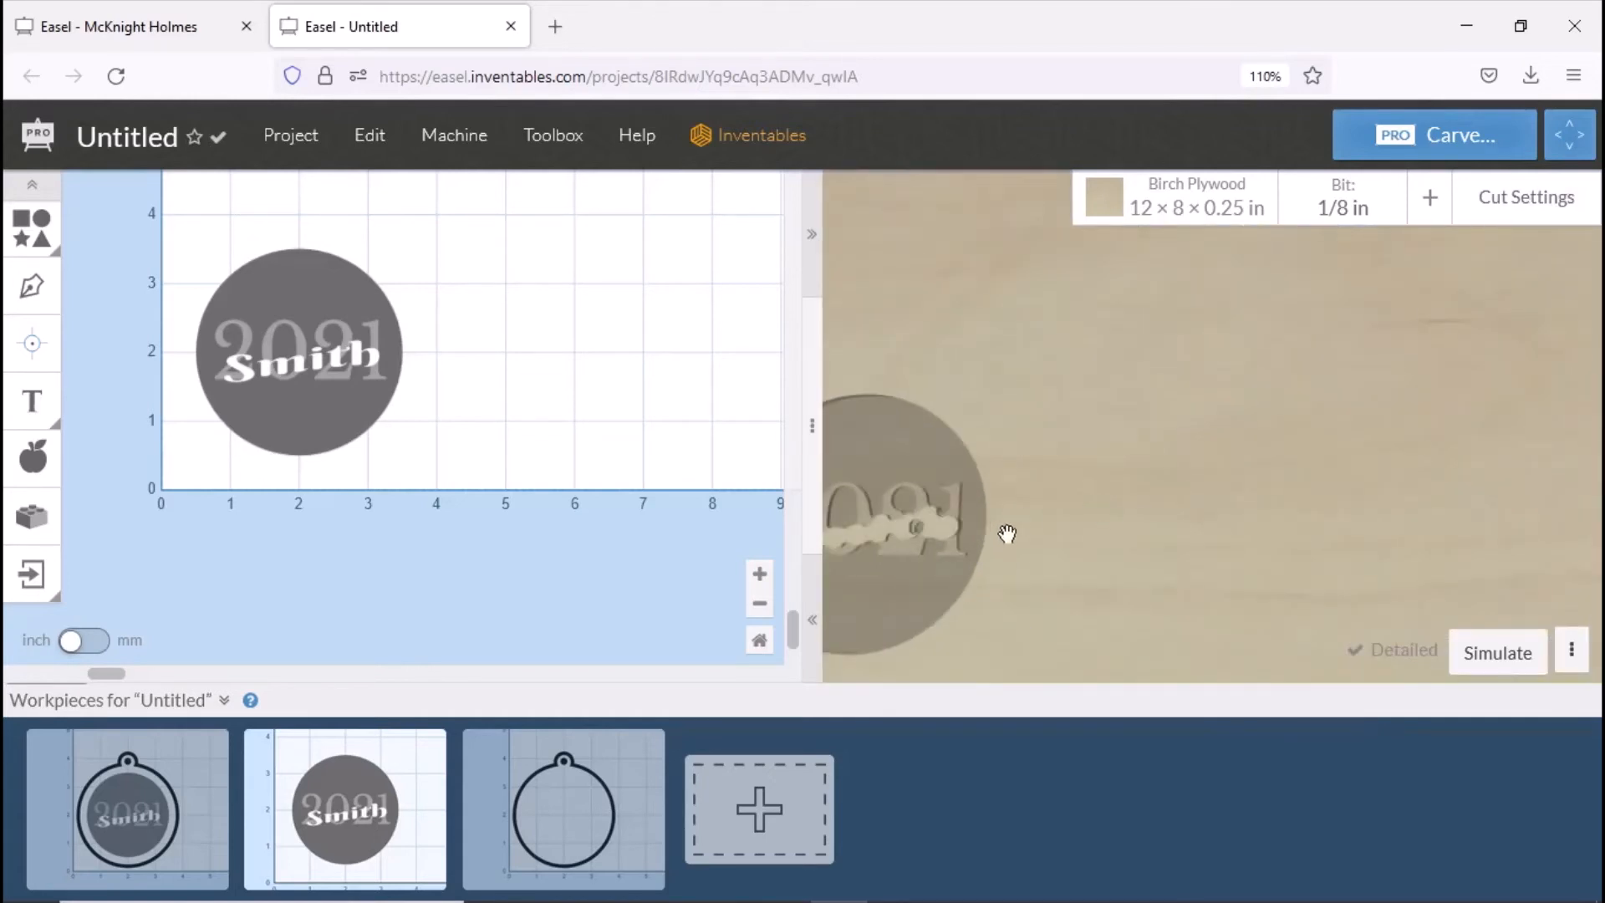
Add a custom V bit with a 15° angle and 0.125 in width as the second workpiece's detail bit.
scroll(1250, 498, down, 5)
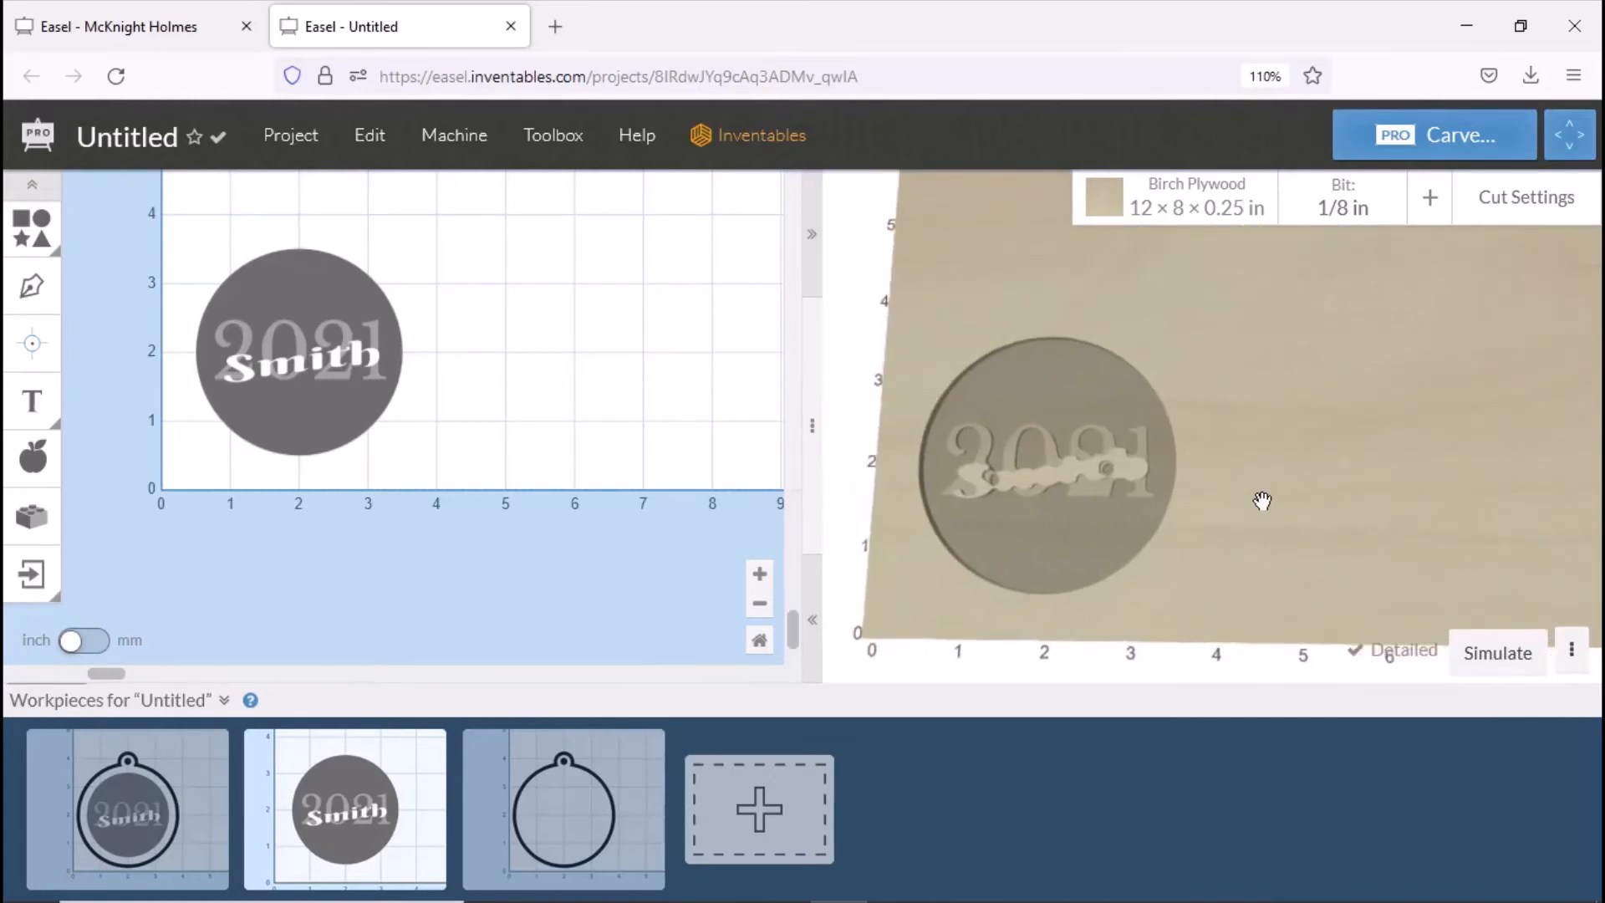
key(ctrl)
key(ctrl)
click(1429, 199)
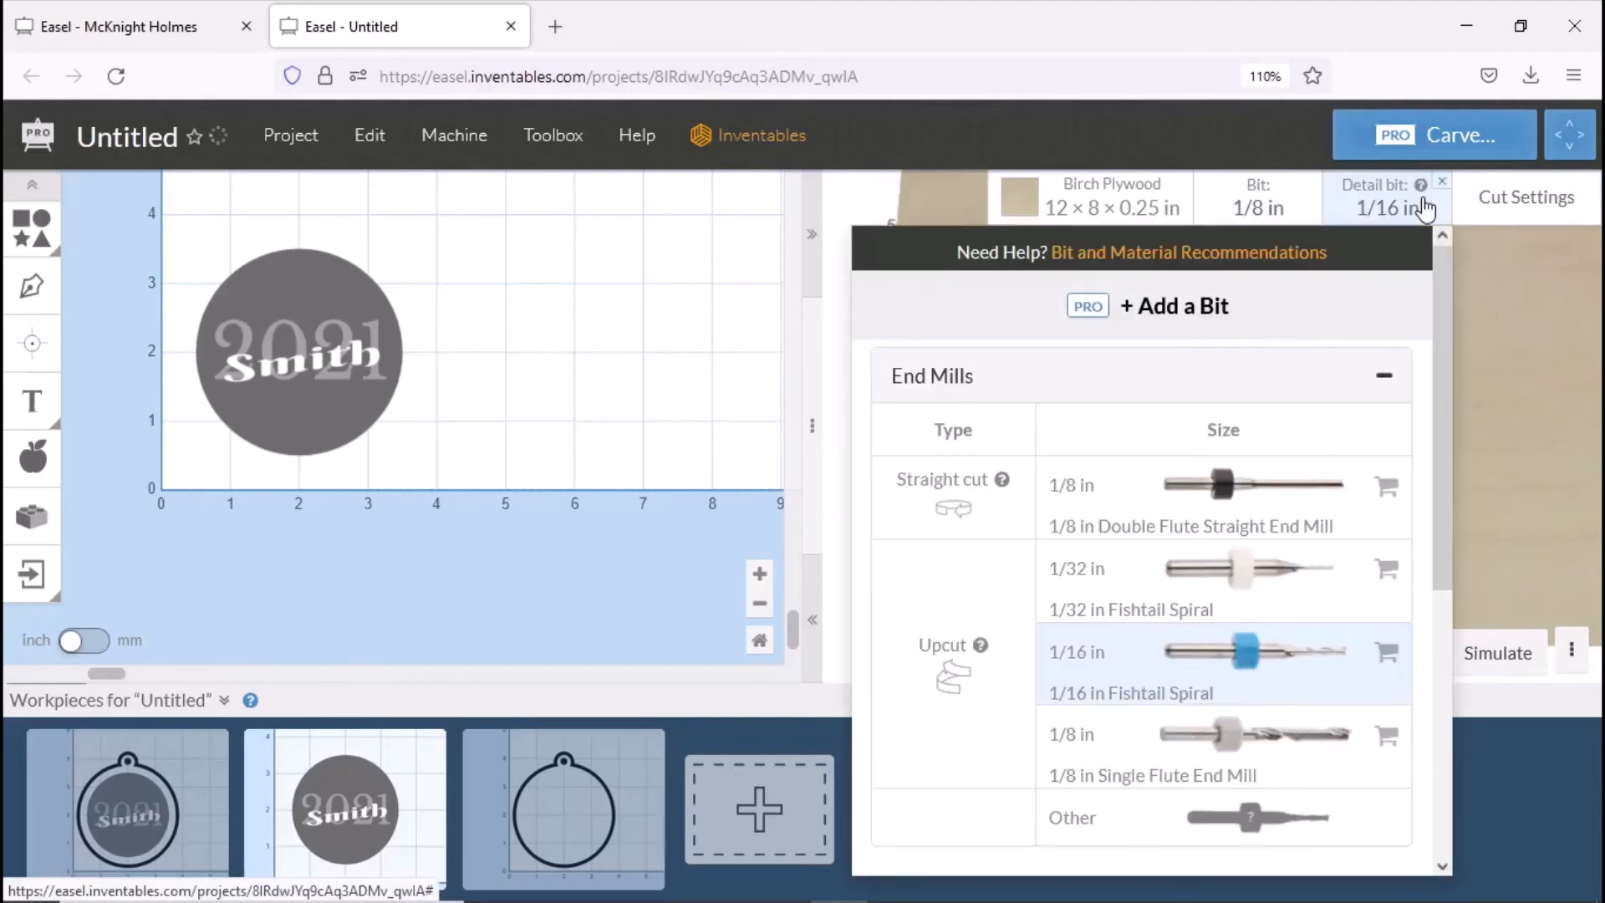
scroll(1287, 589, down, 5)
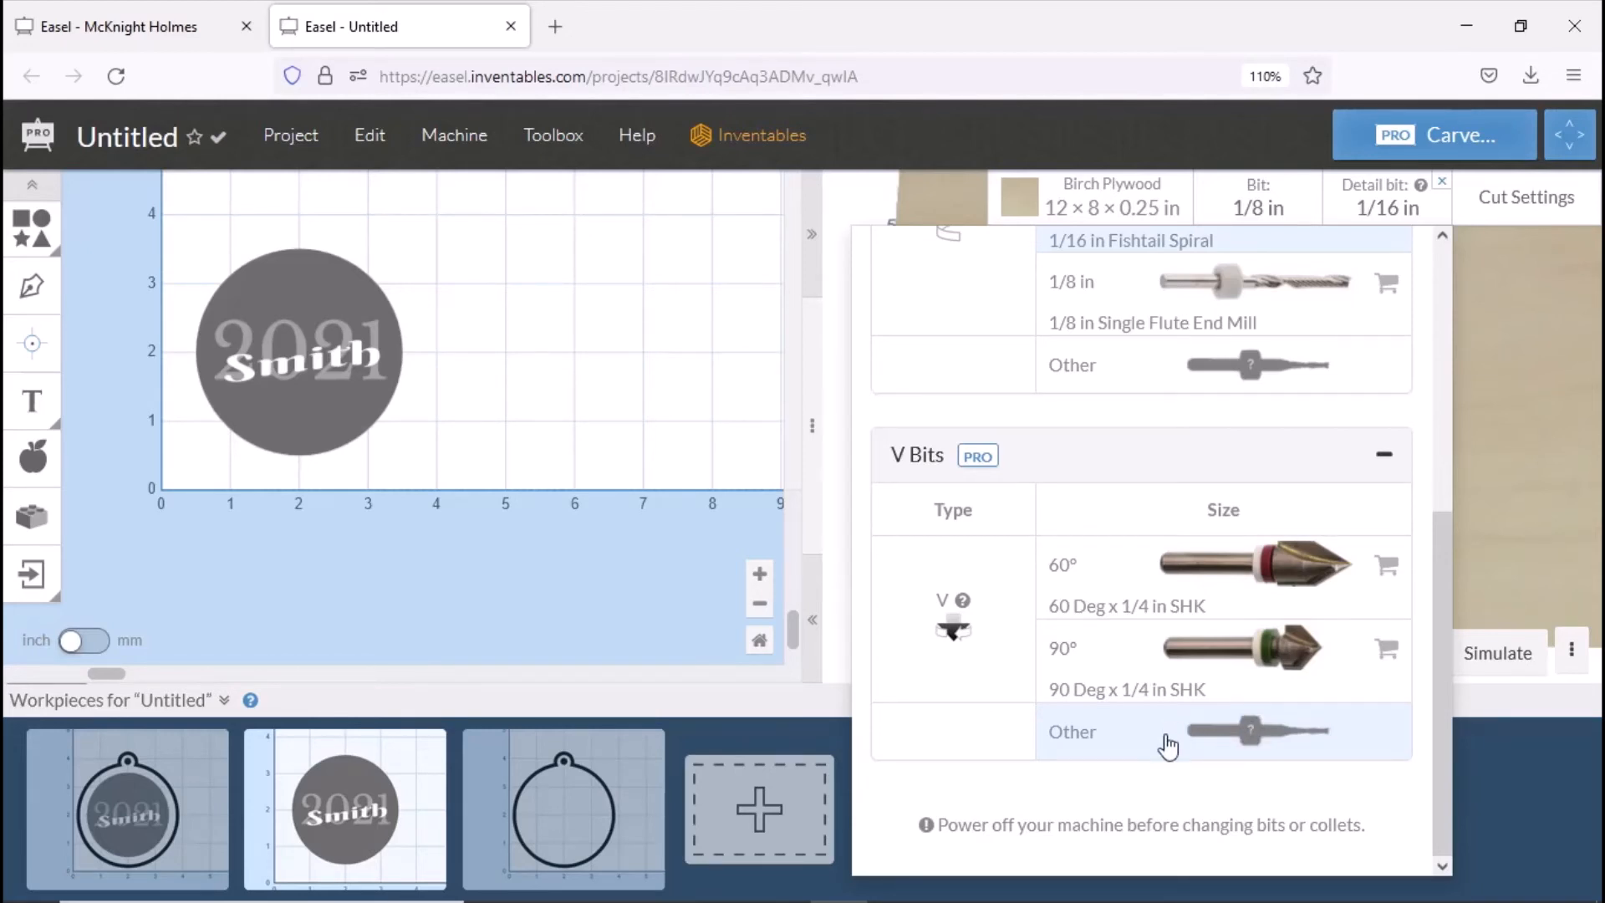
click(1167, 744)
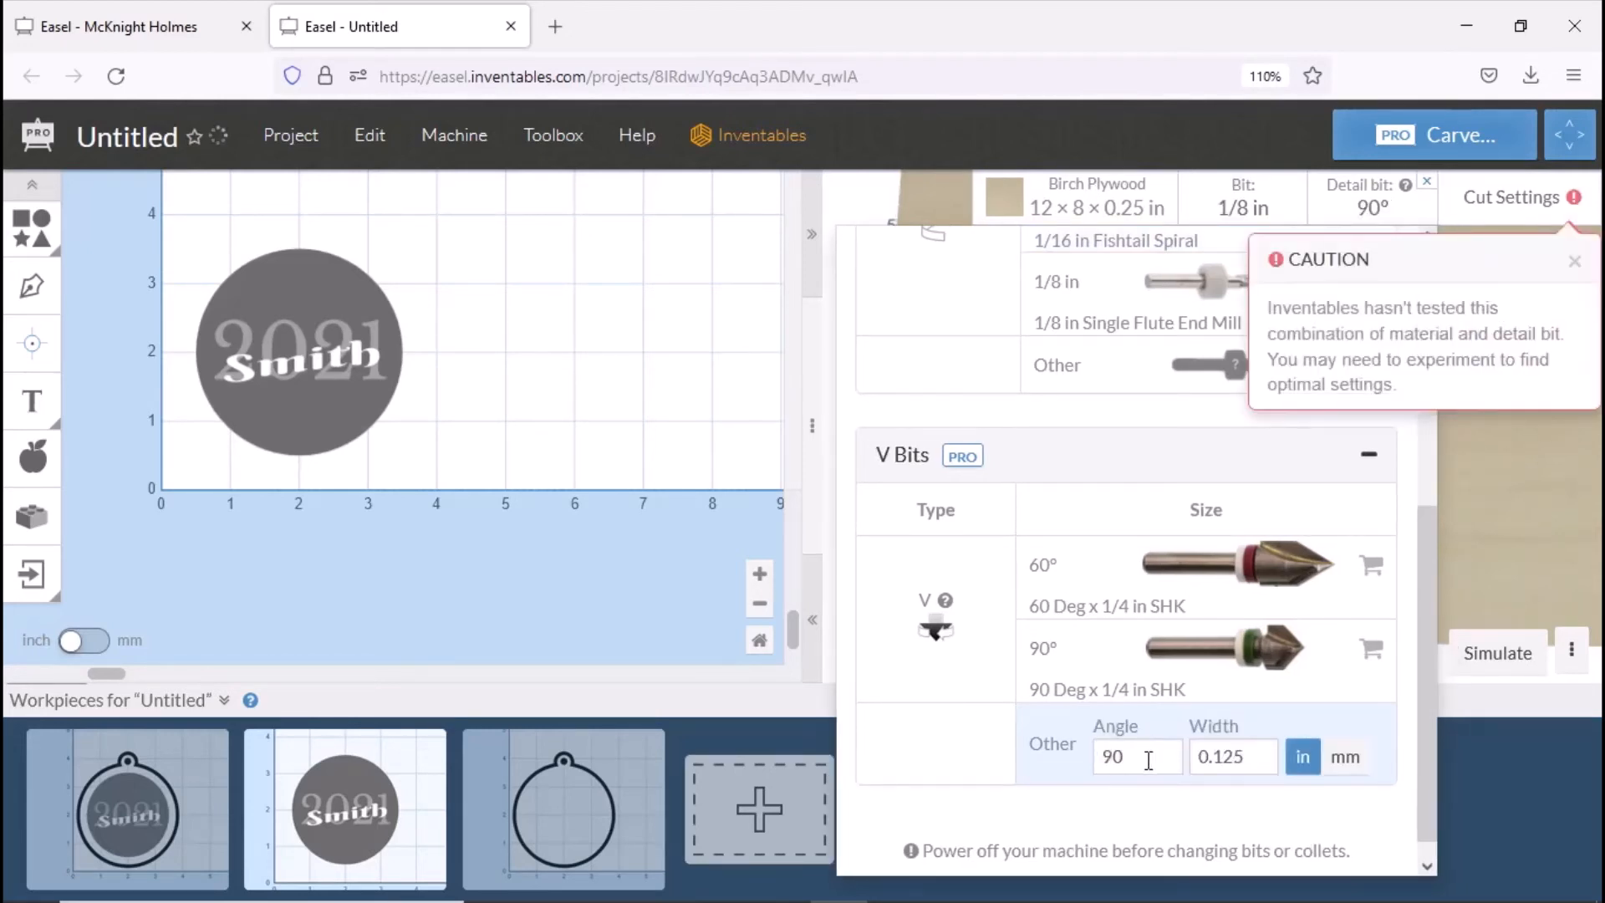
drag(1148, 761, 1086, 762)
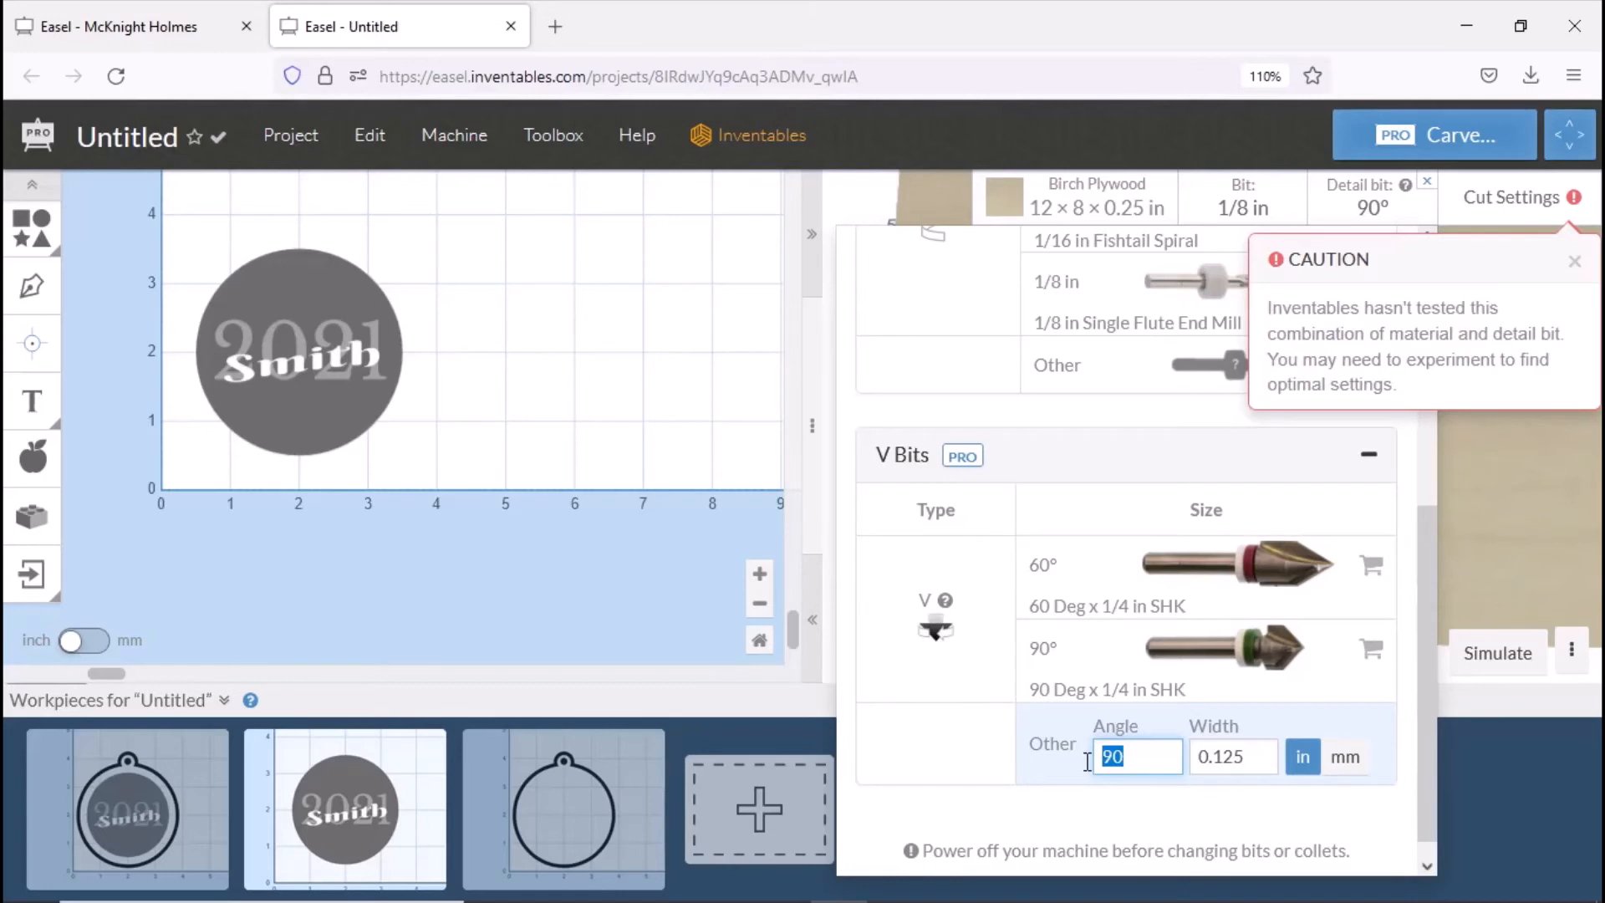
text(10)
click(946, 766)
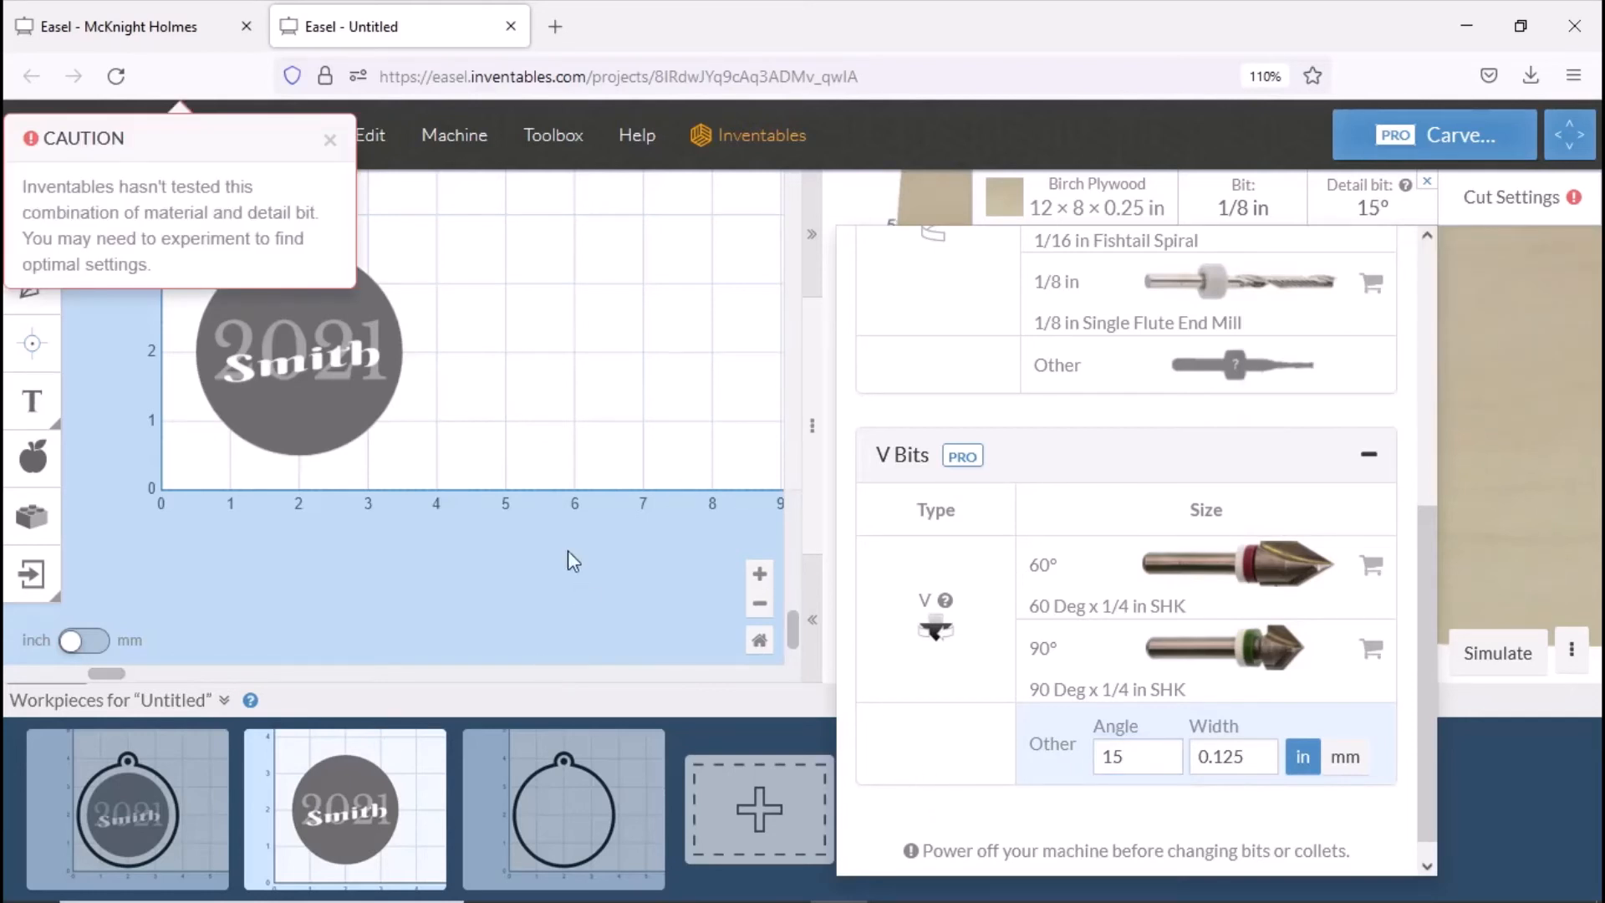
click(1510, 540)
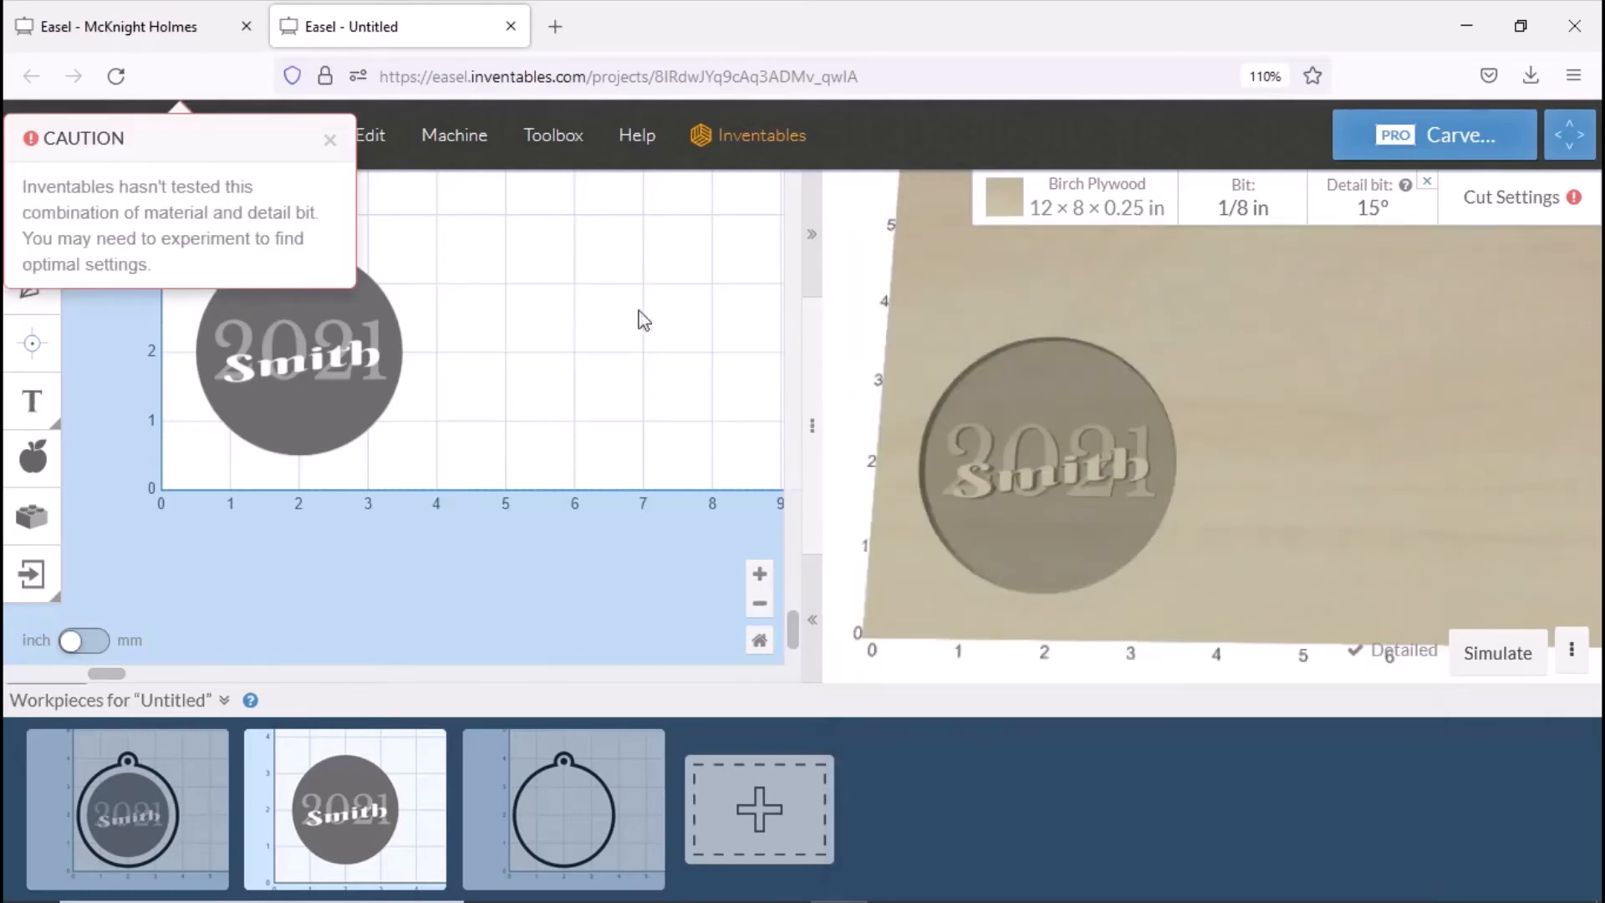
click(331, 139)
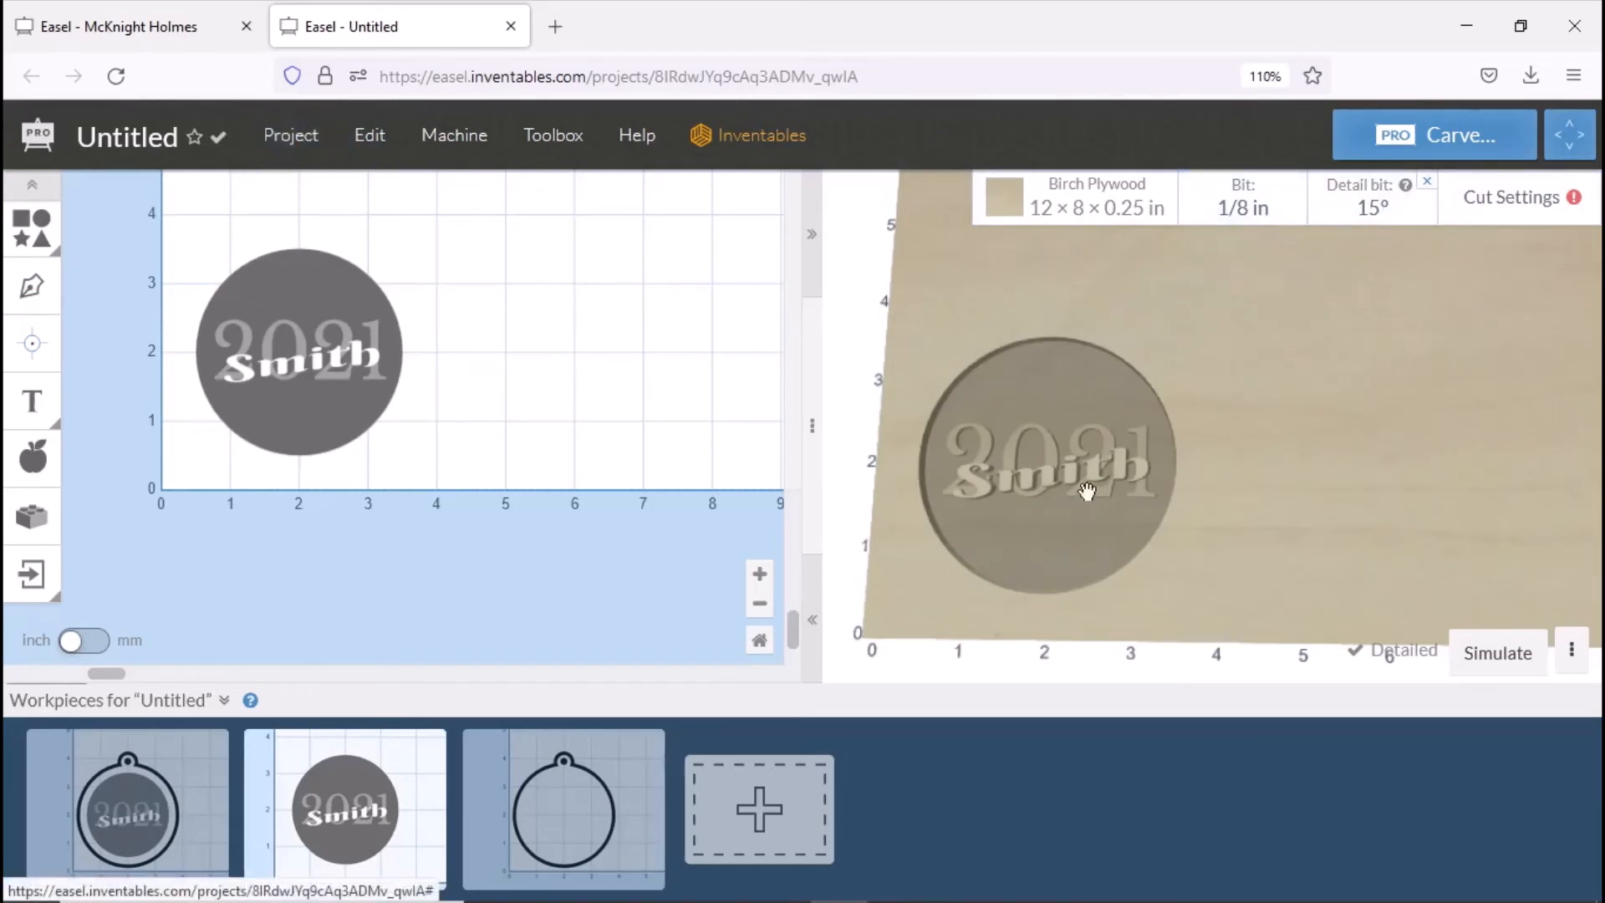
Examine the V-bit carved surname and "2021" lettering in the 3D preview, up close and as a whole.
scroll(1079, 511, up, 3)
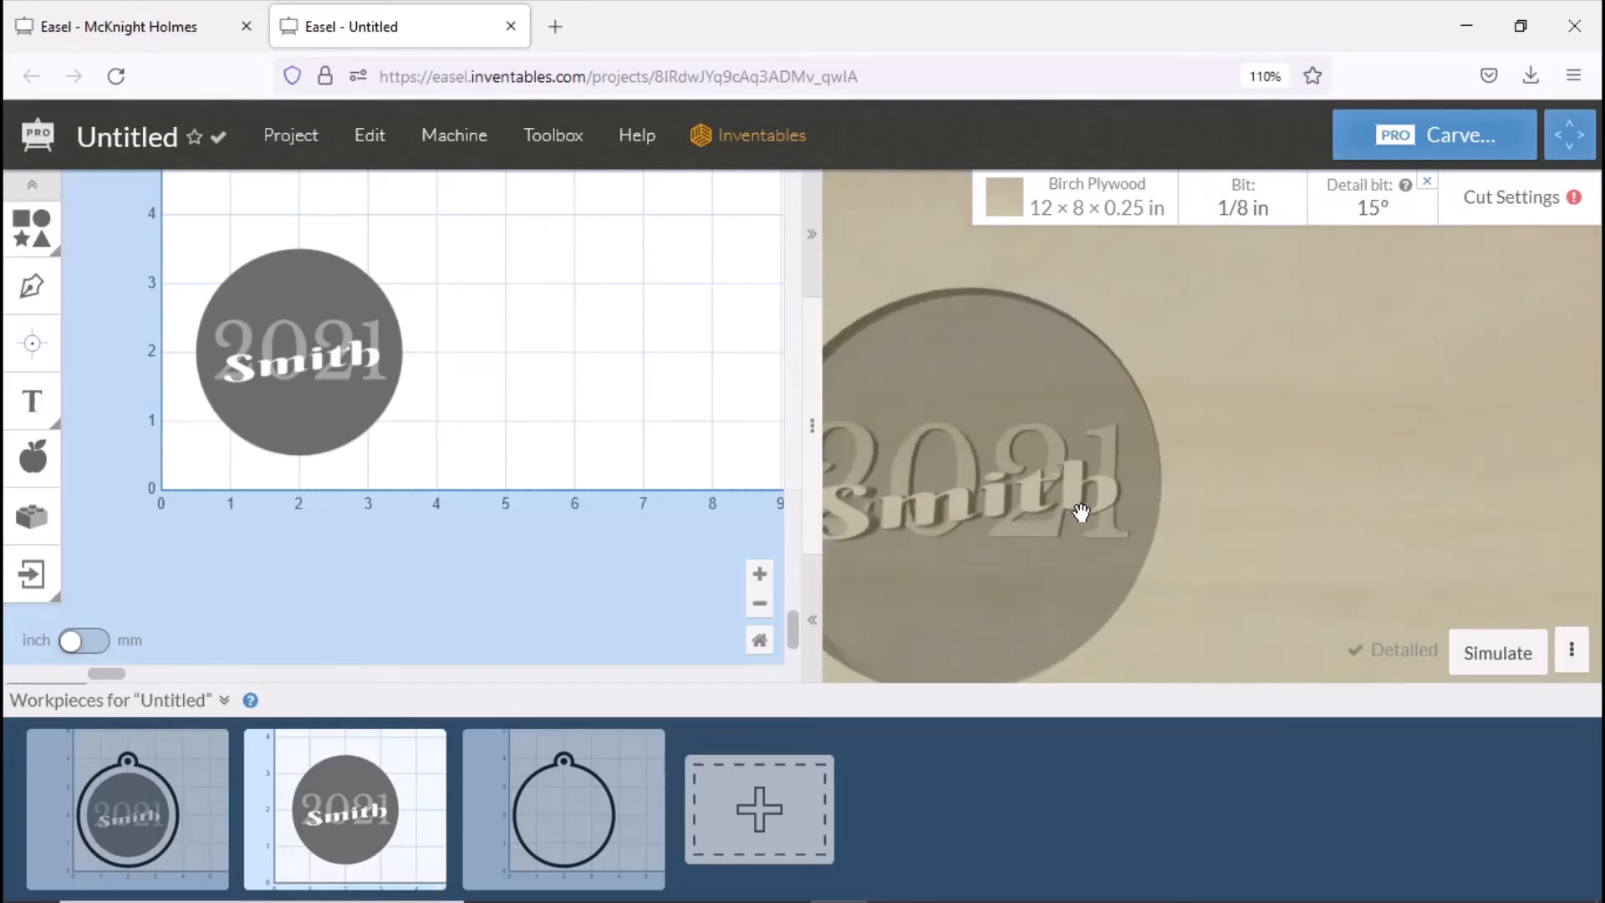
scroll(1077, 518, down, 1)
right_drag(1099, 550, 1178, 540)
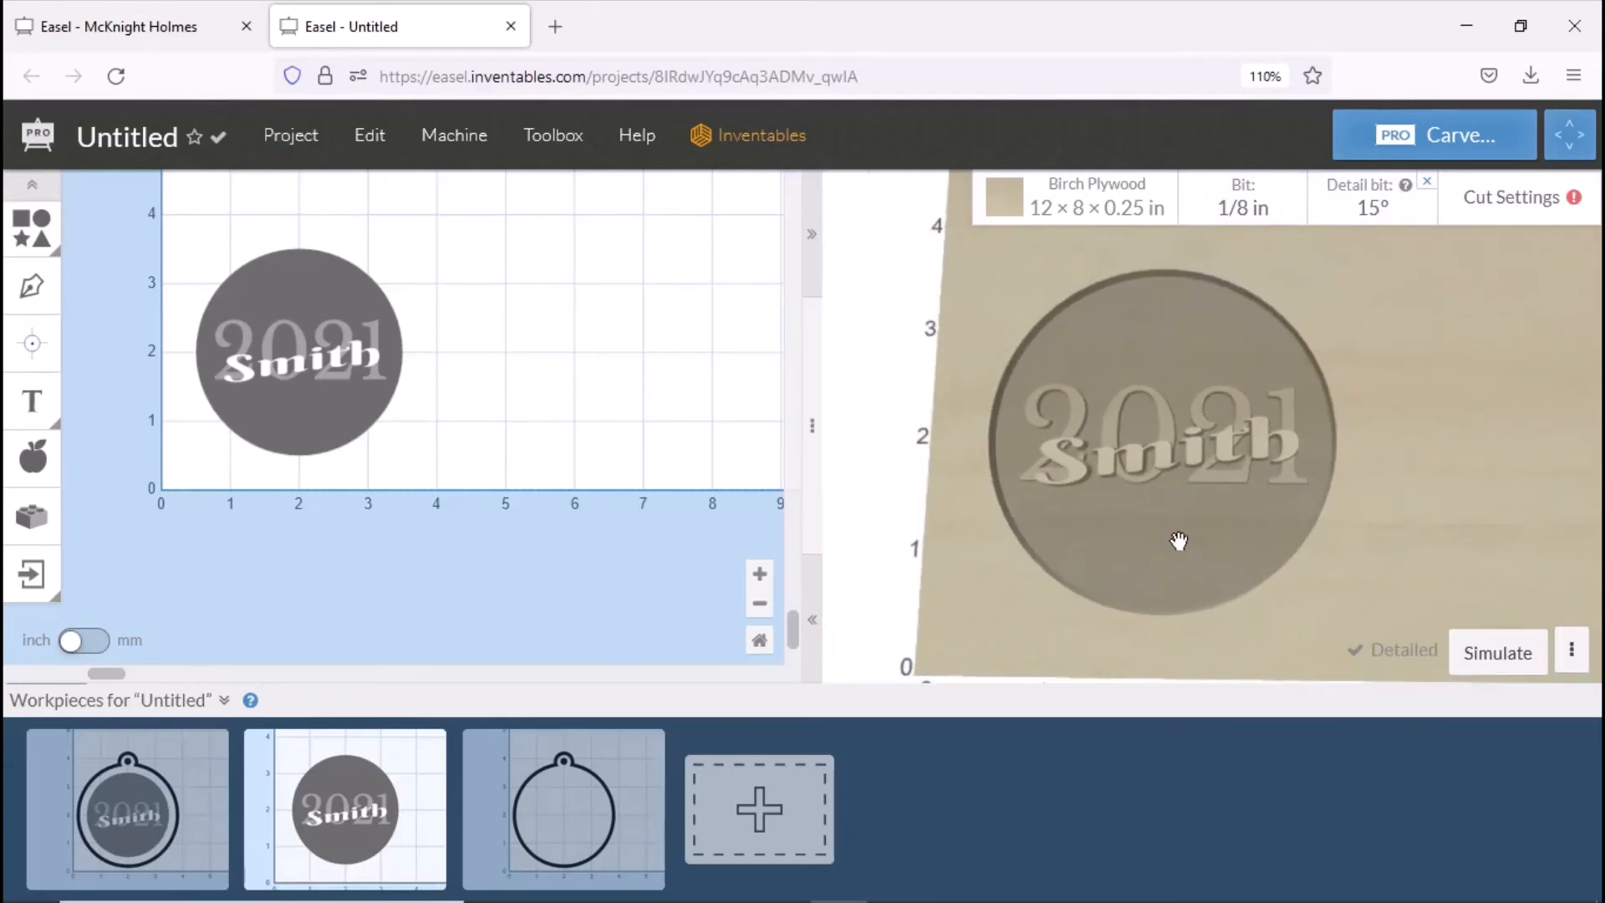
drag(1141, 522, 1092, 537)
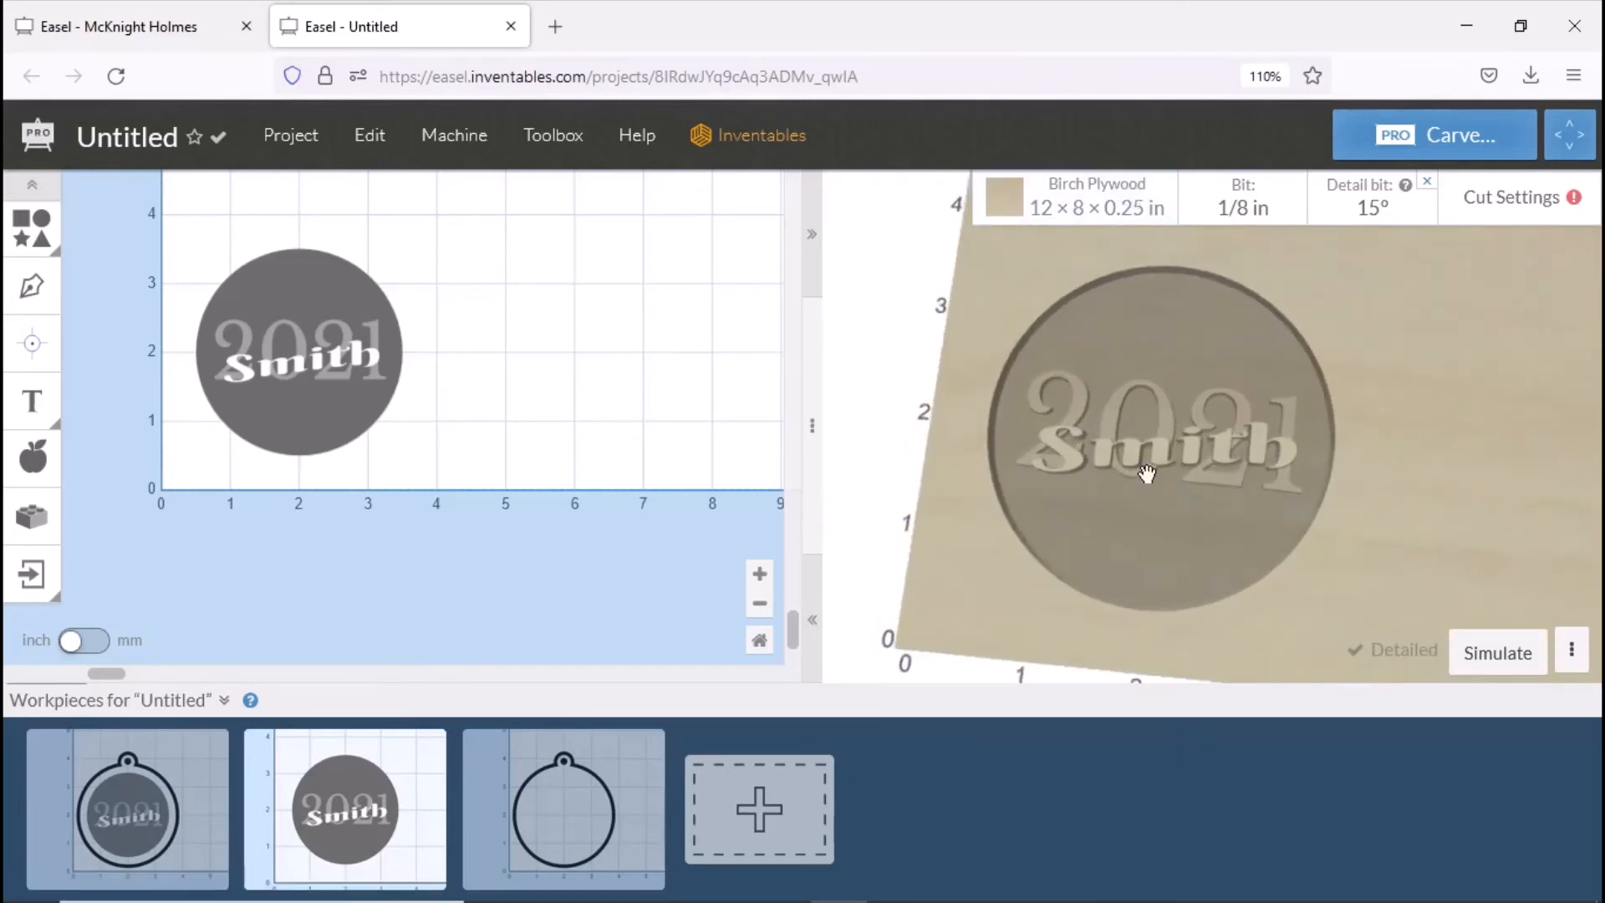
scroll(1149, 468, up, 5)
scroll(1147, 473, up, 5)
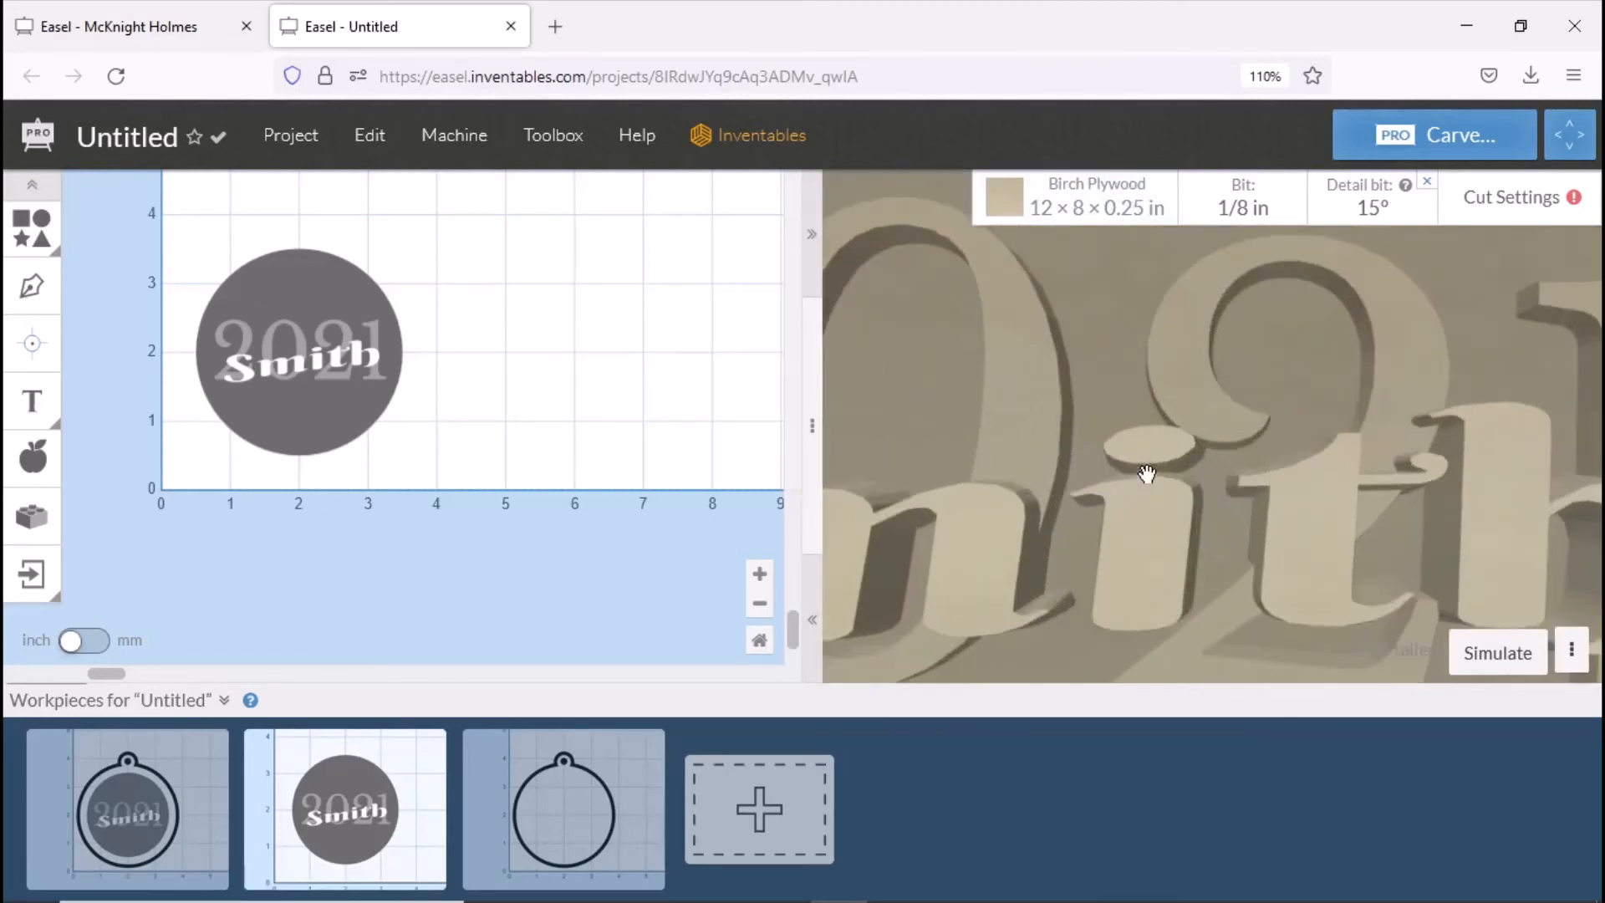
scroll(1147, 473, down, 10)
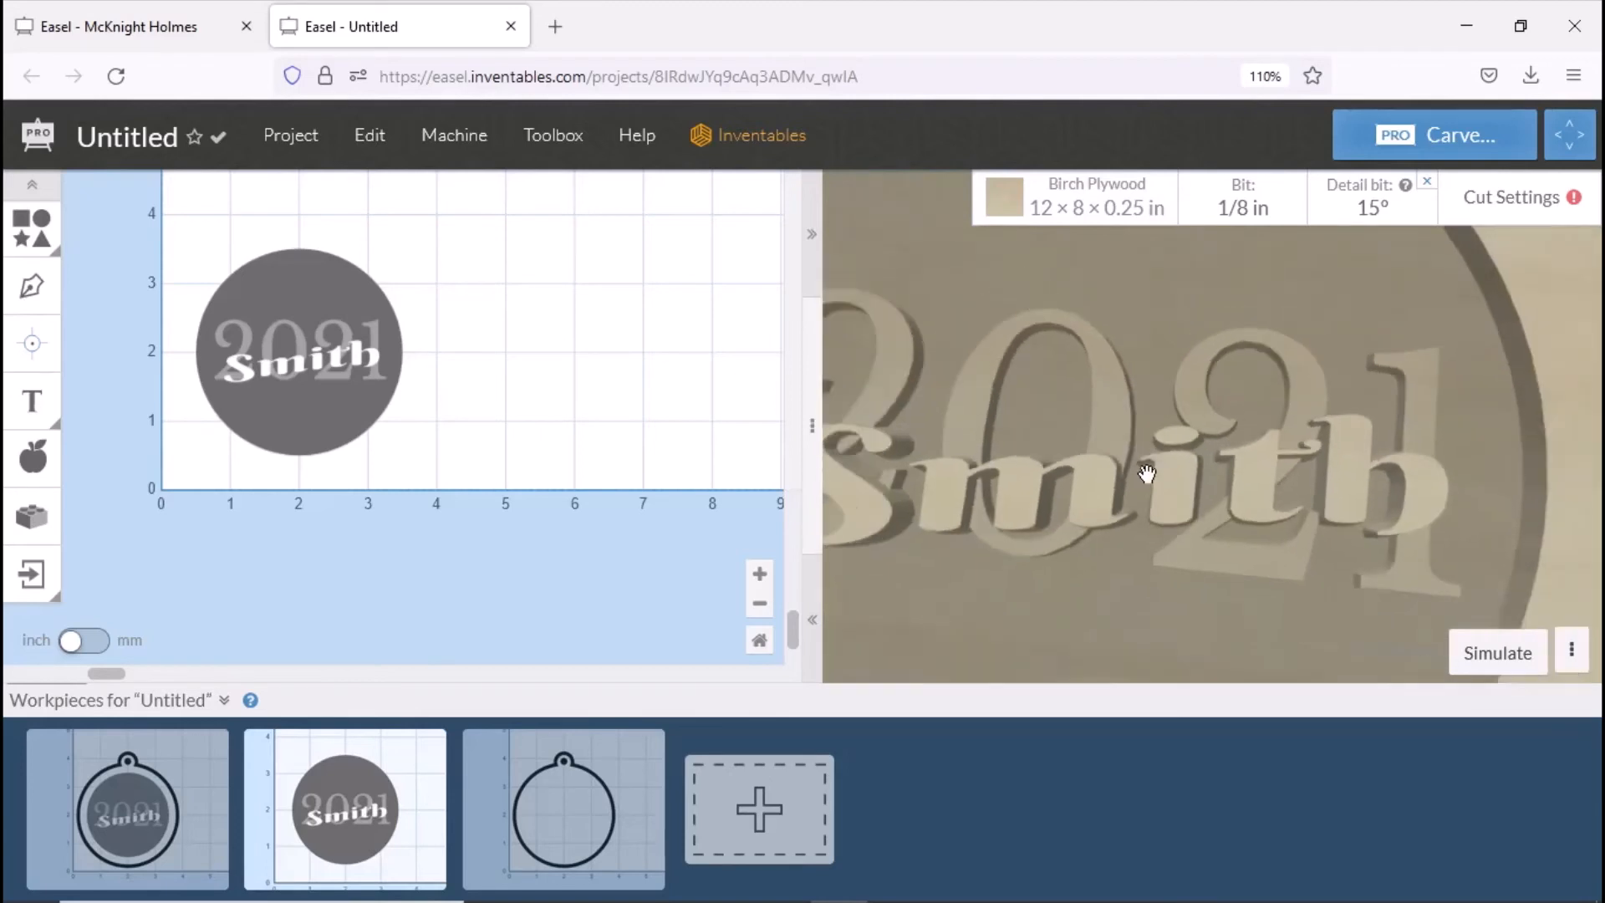
scroll(1136, 464, down, 3)
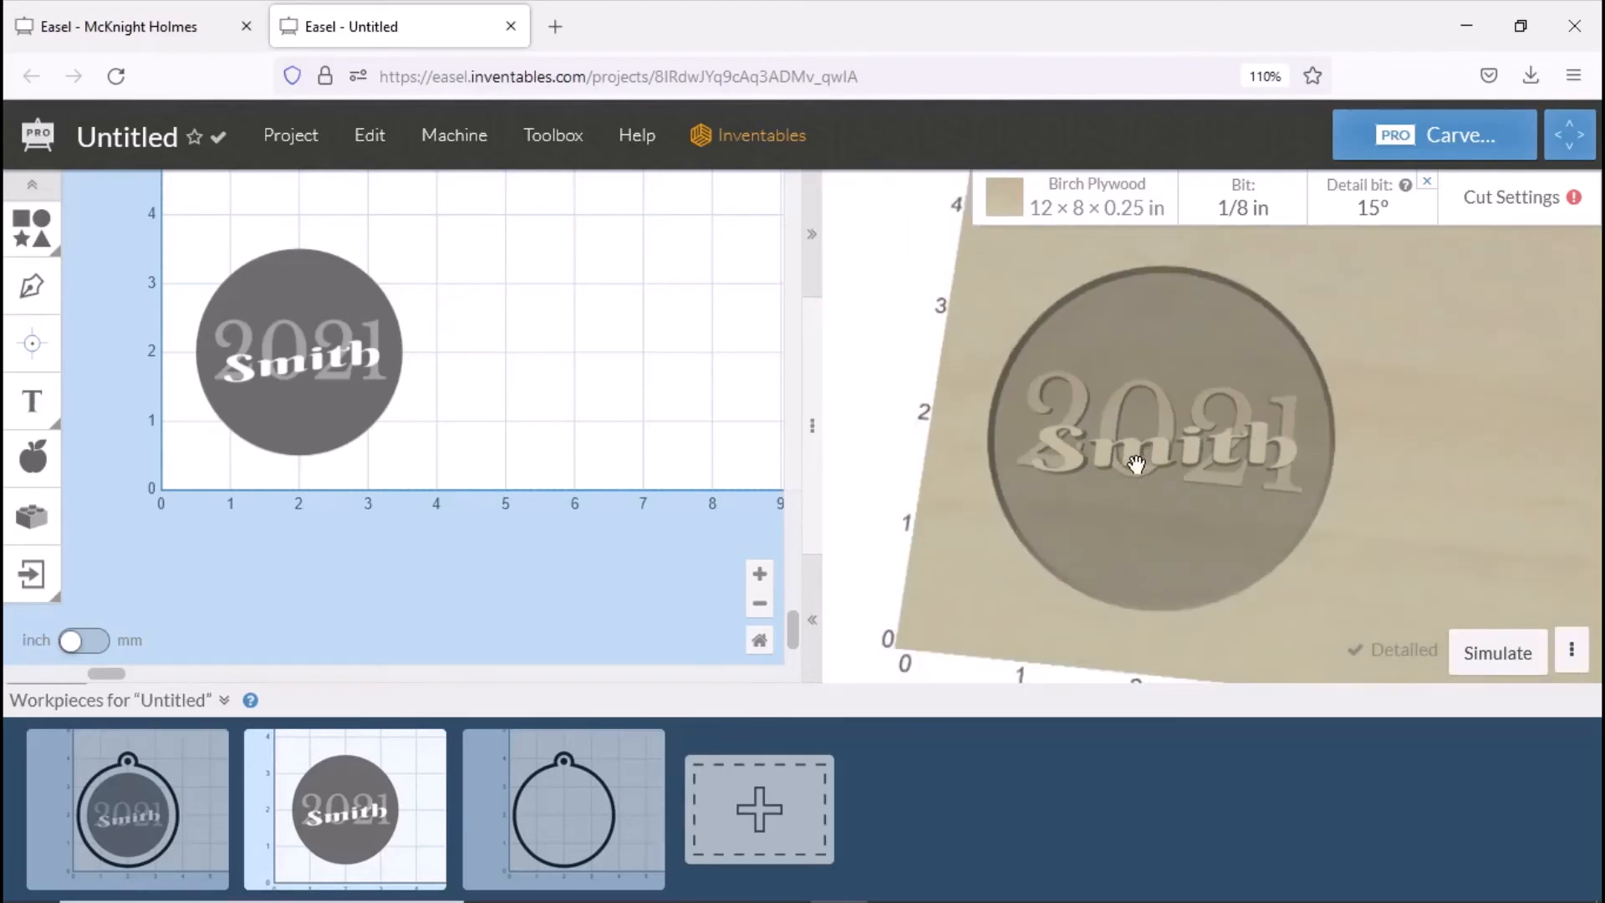
scroll(1136, 464, down, 3)
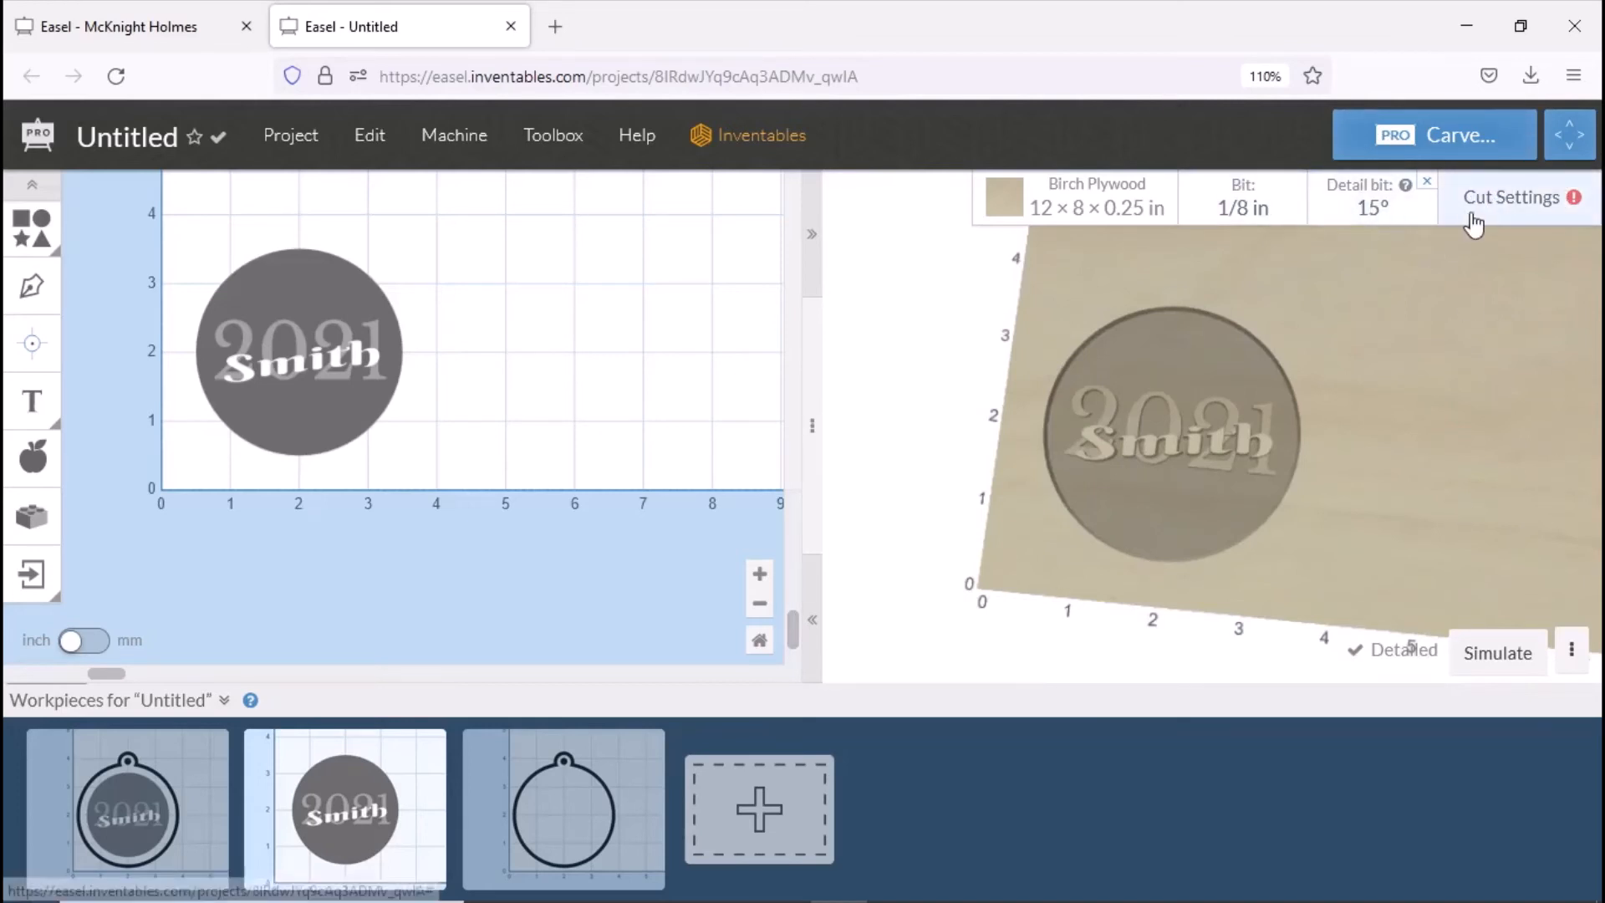
Switch the roughing cut settings to manual with a 200 in/min feed rate and X-axis raster fill.
click(1528, 199)
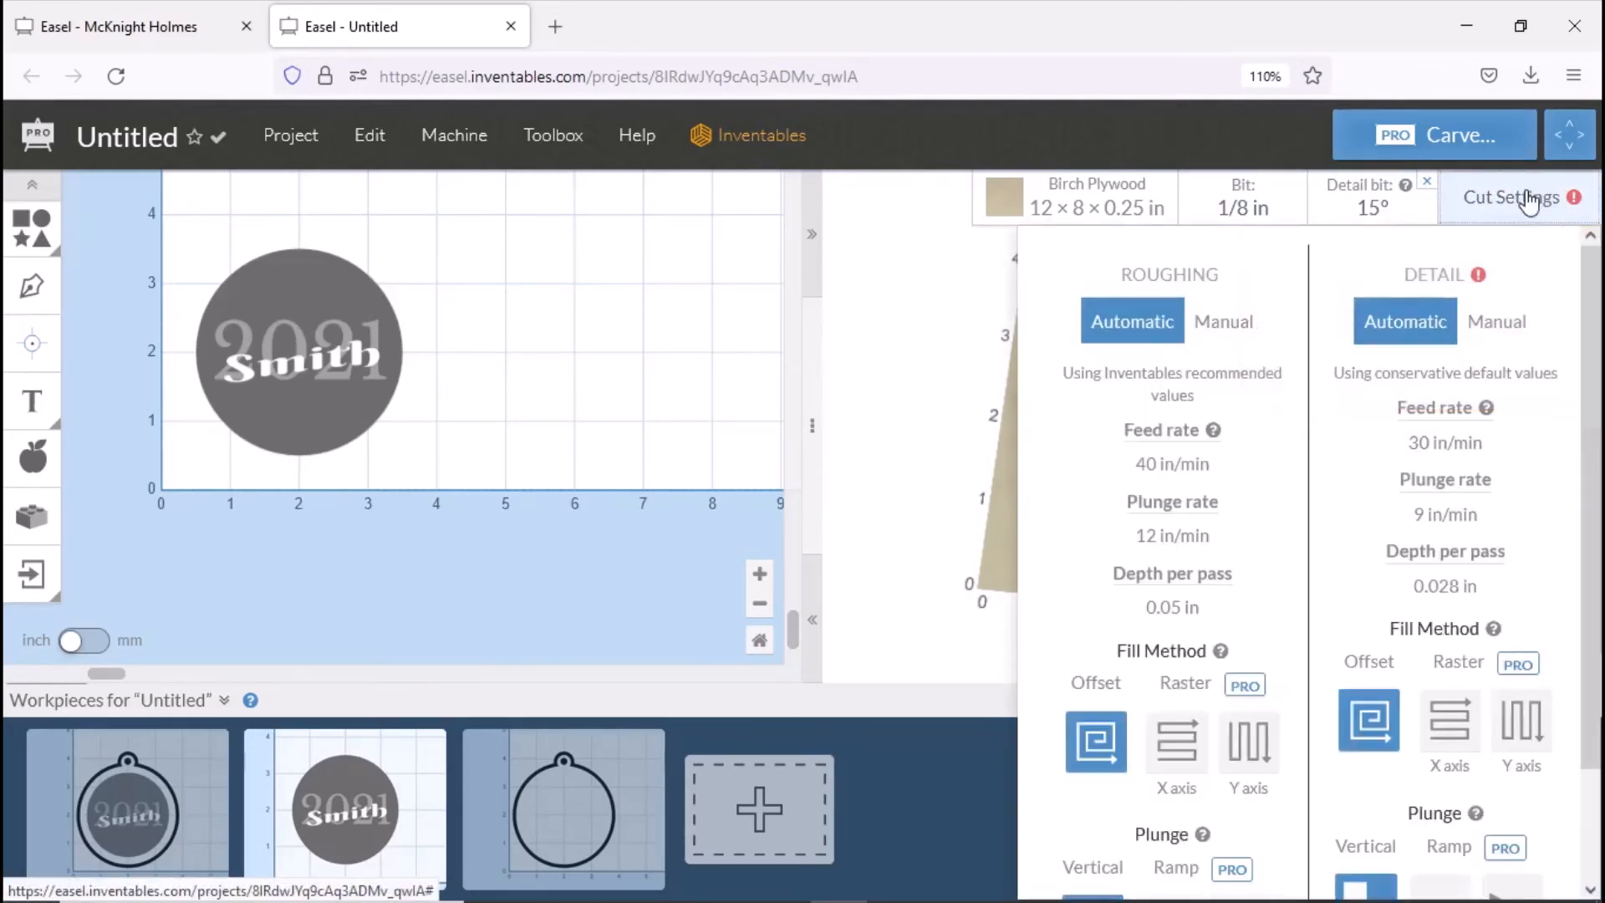
click(1209, 329)
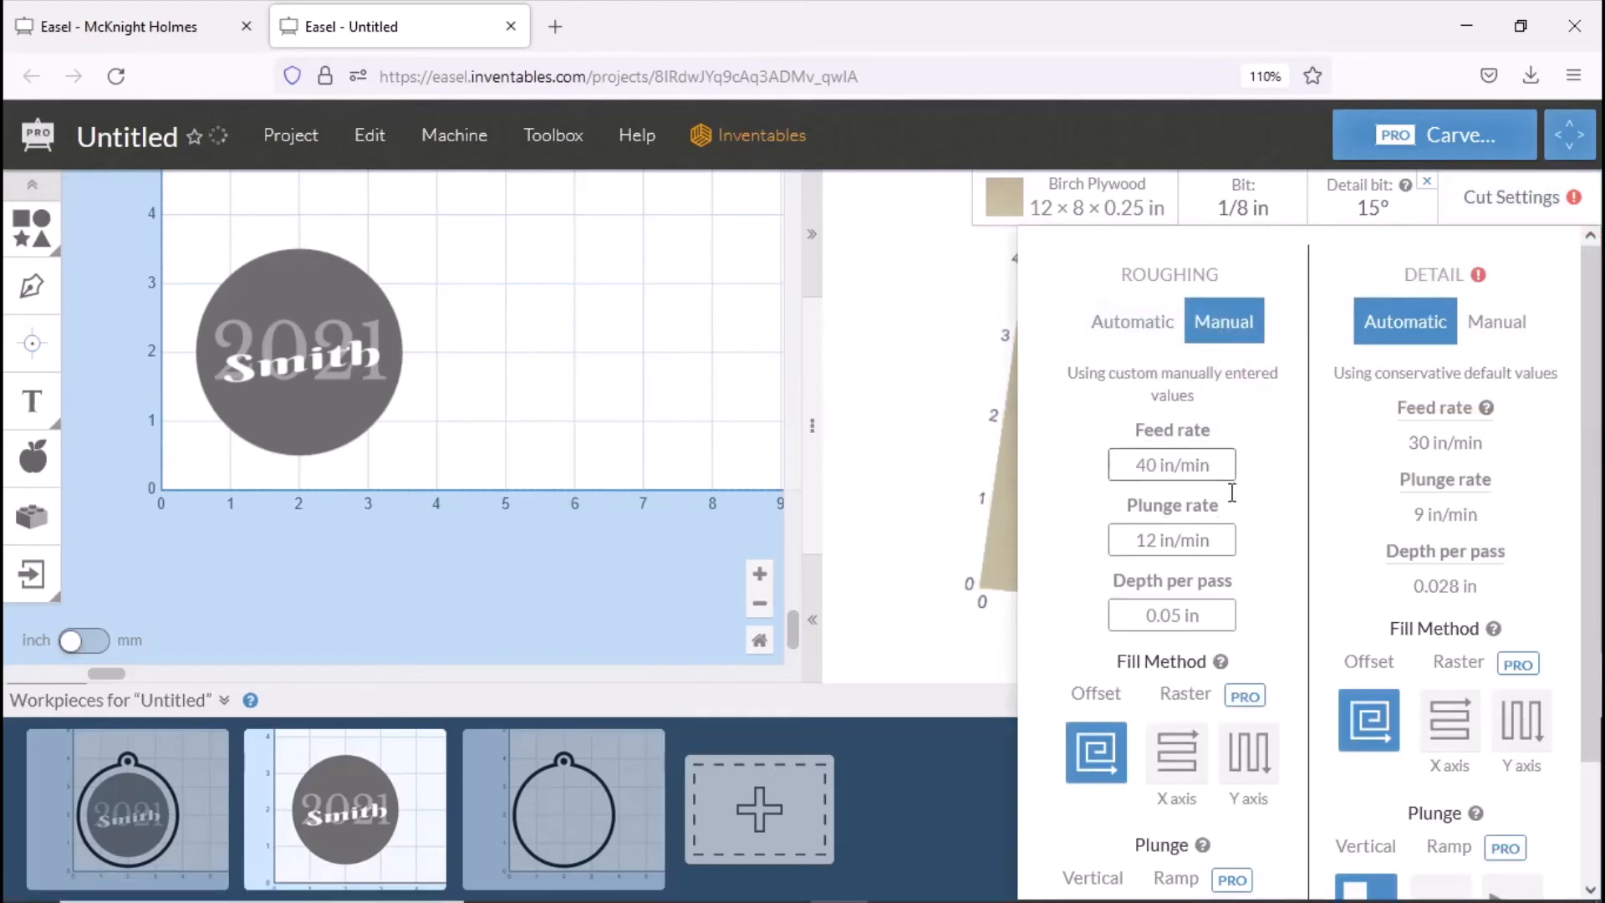
click(1216, 462)
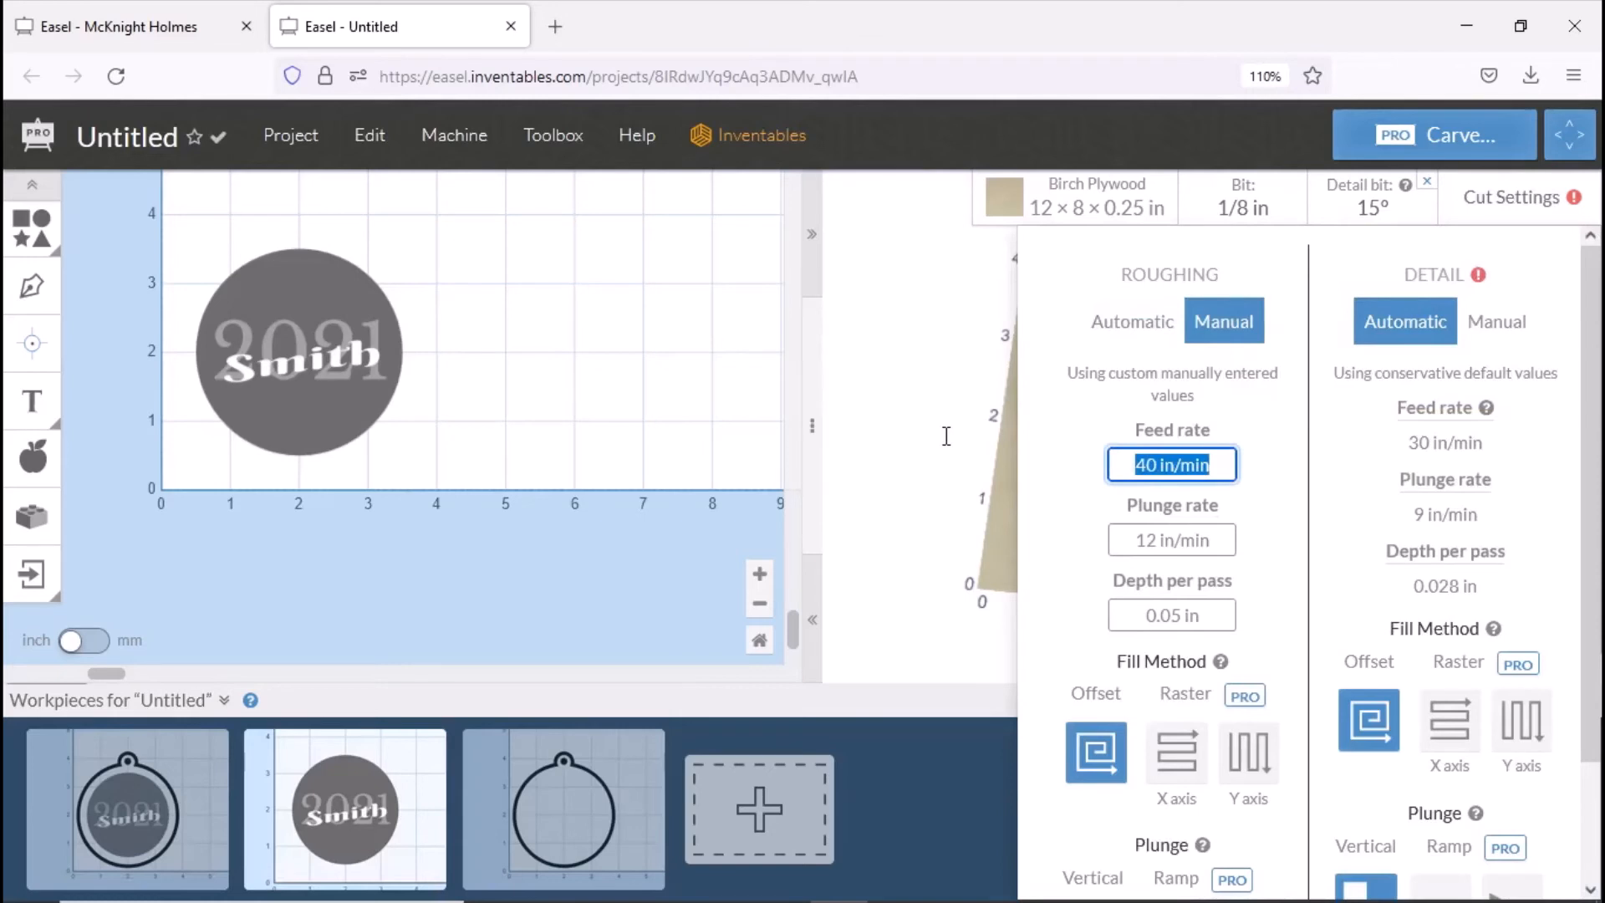
text(200)
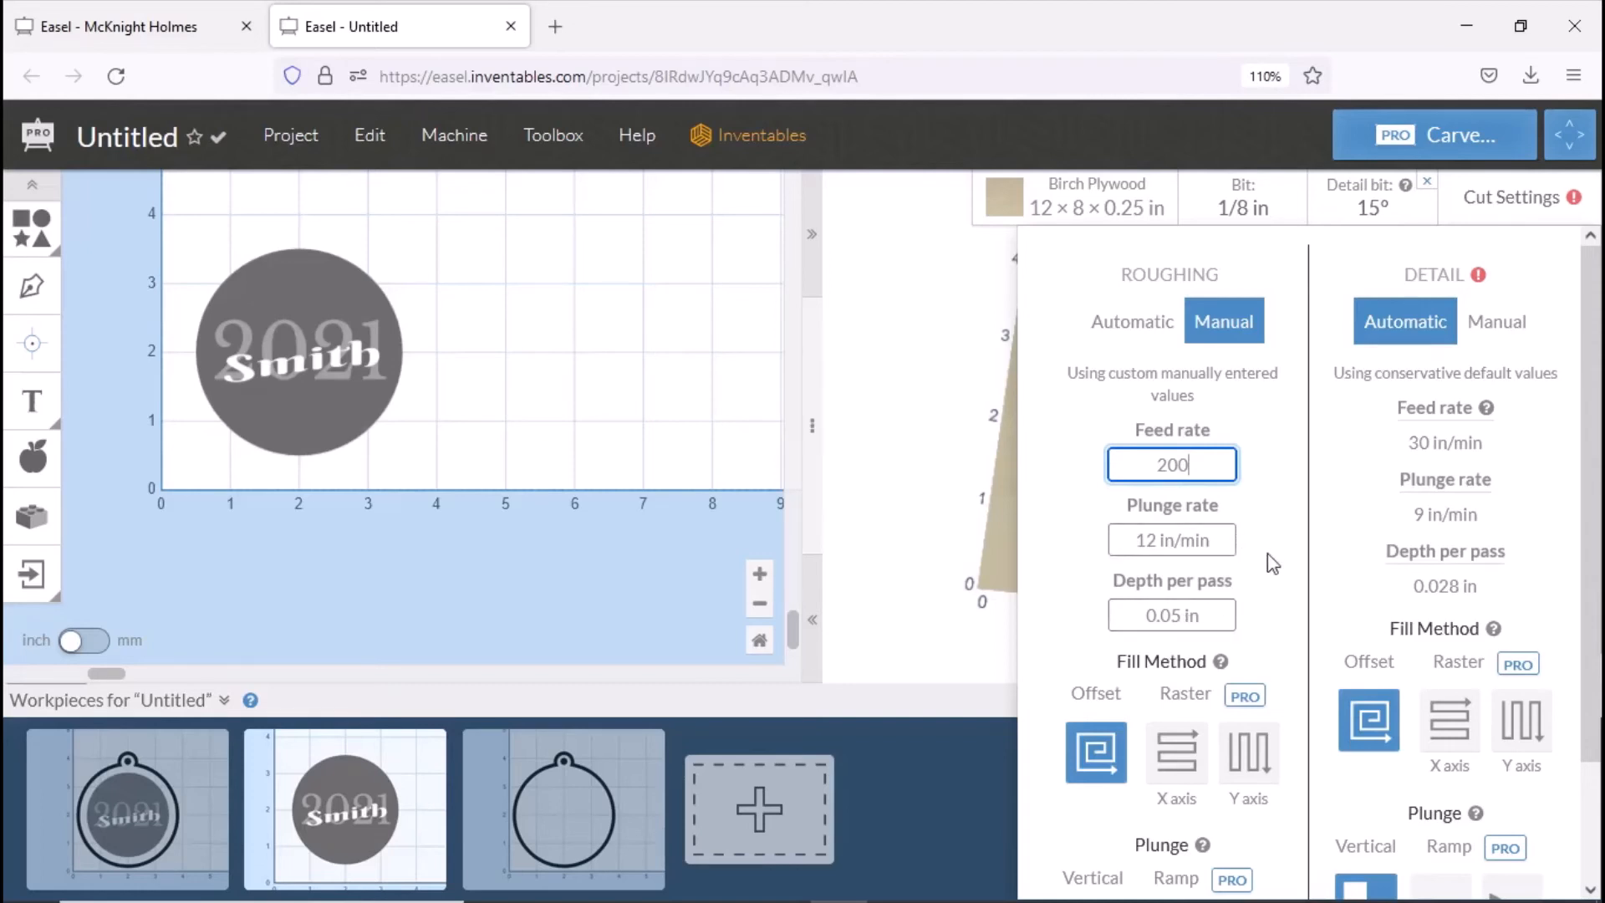
click(1177, 750)
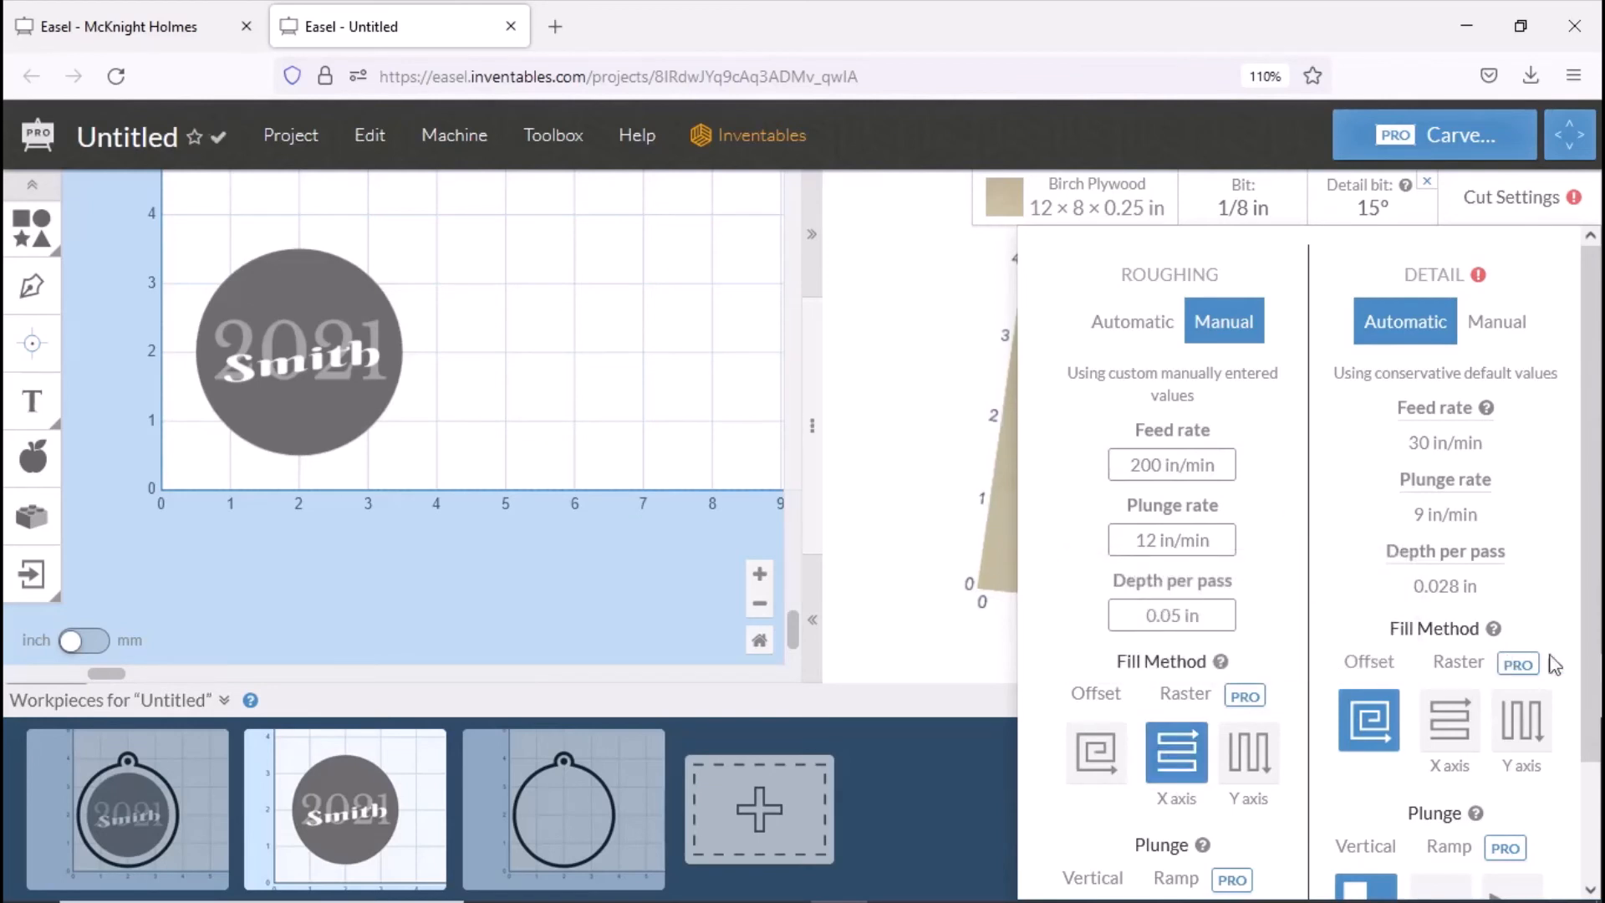
Switch the detail cut settings to manual with a 100 in/min feed rate, and simulate the carve.
click(1498, 328)
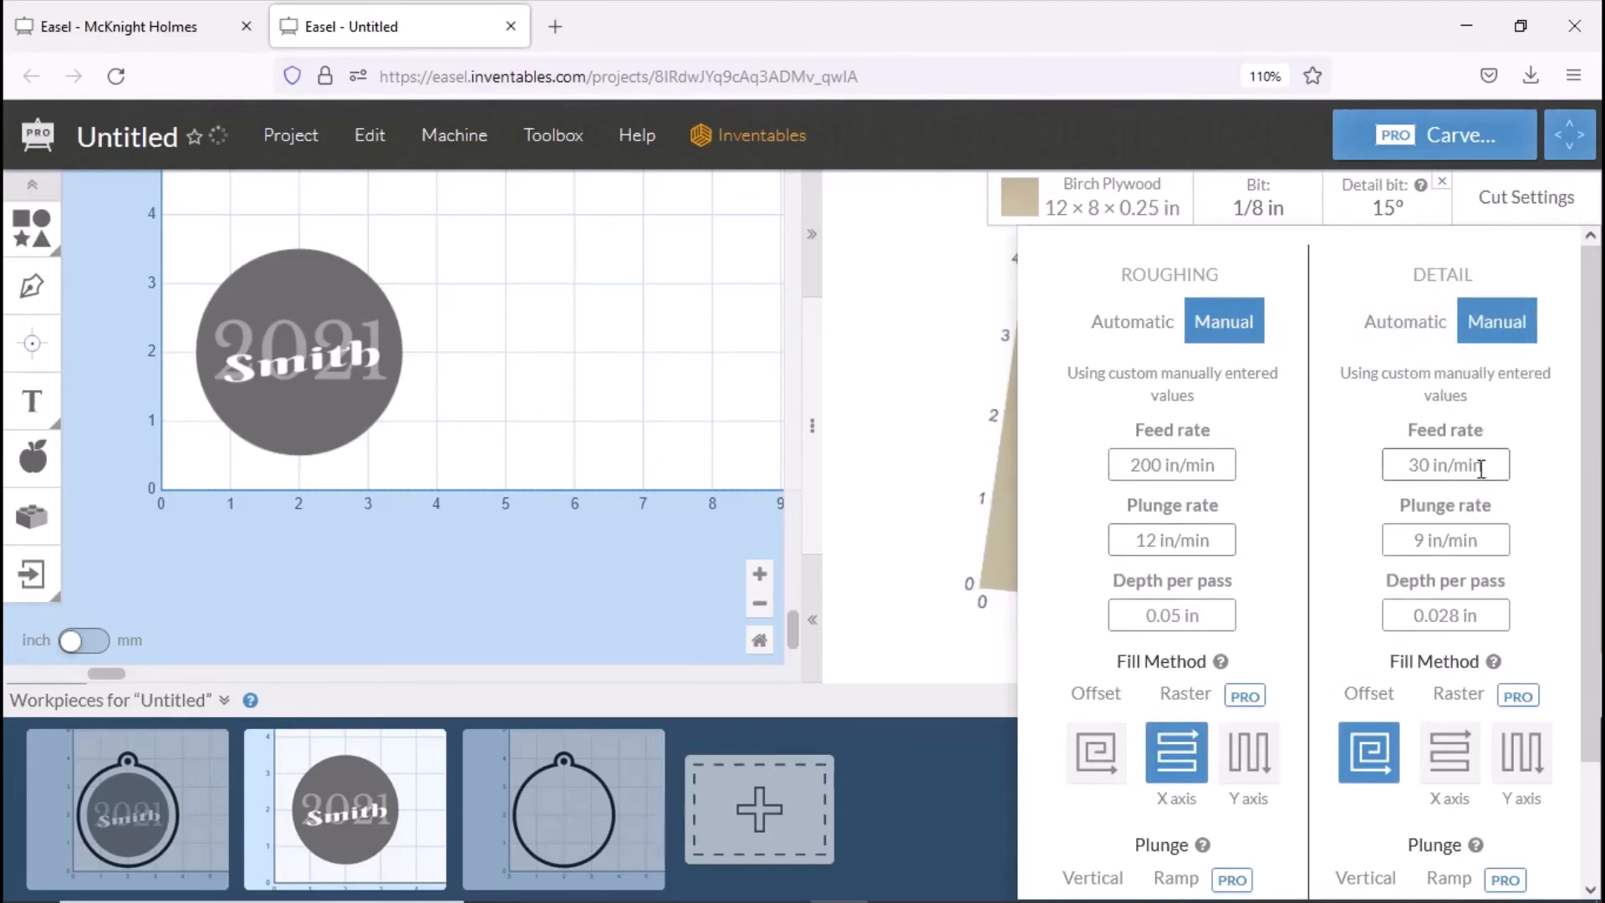
drag(1483, 468, 1316, 445)
text(100)
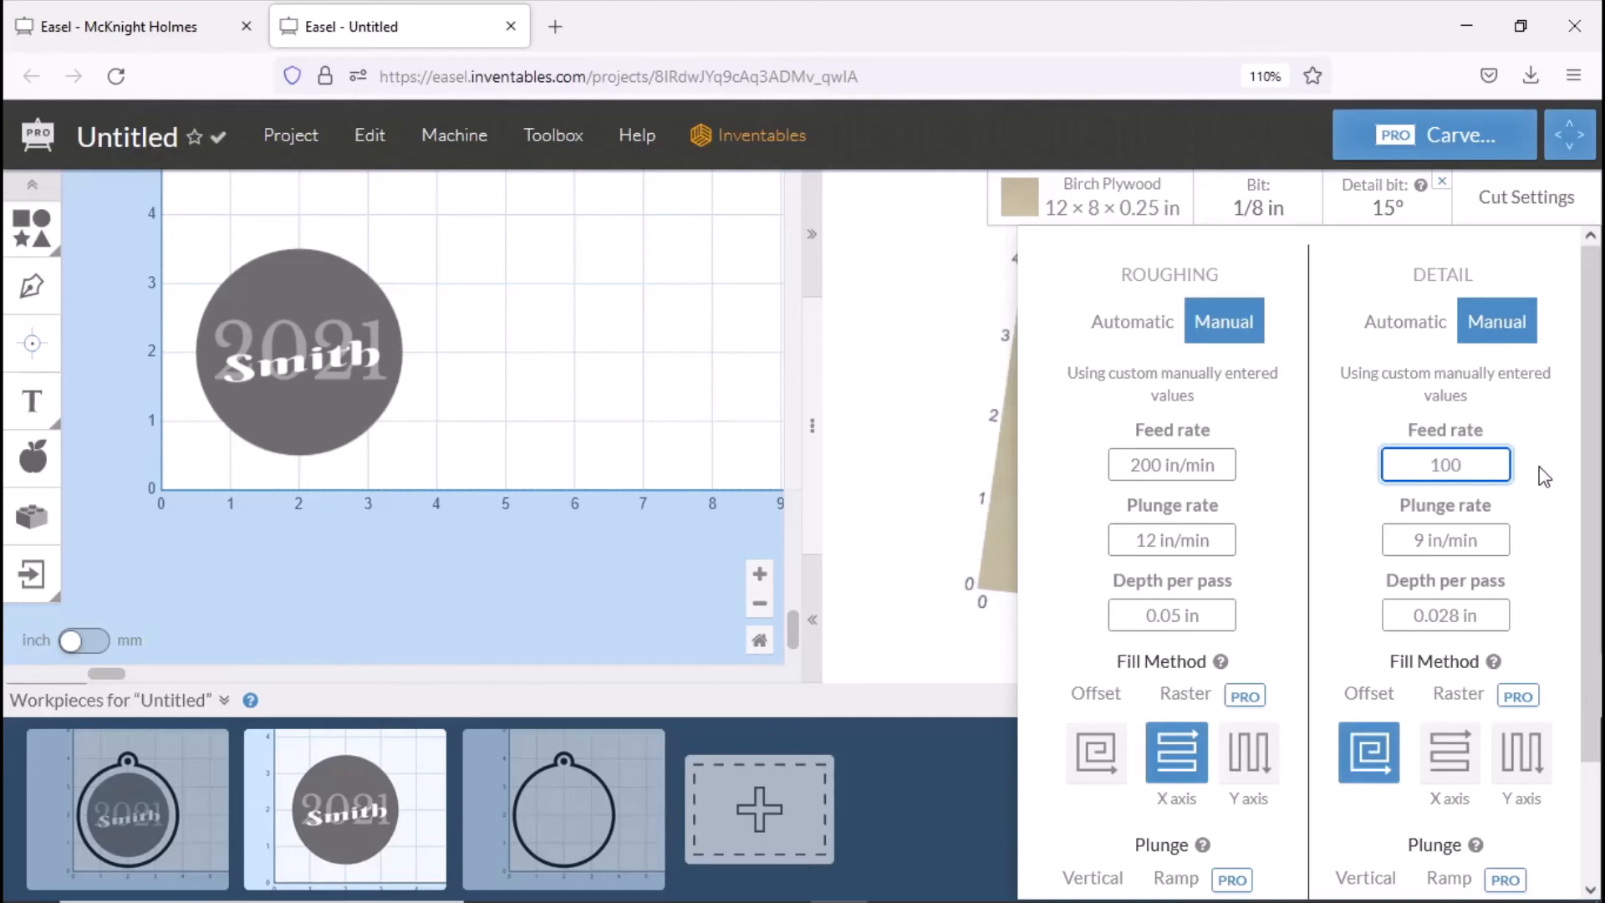
click(1544, 478)
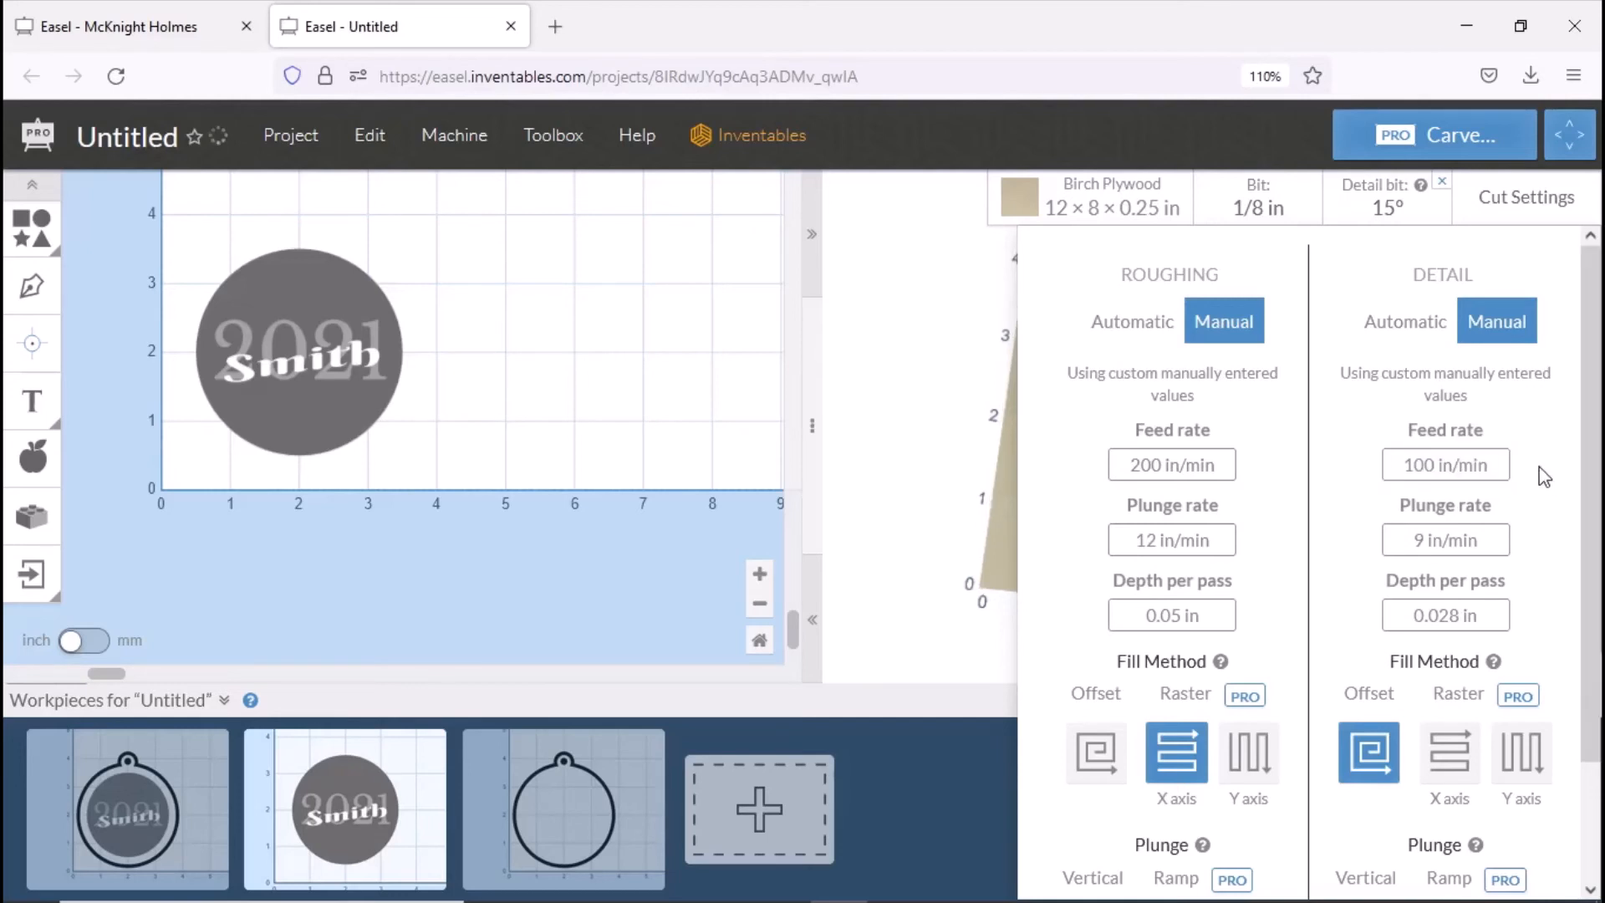
click(957, 479)
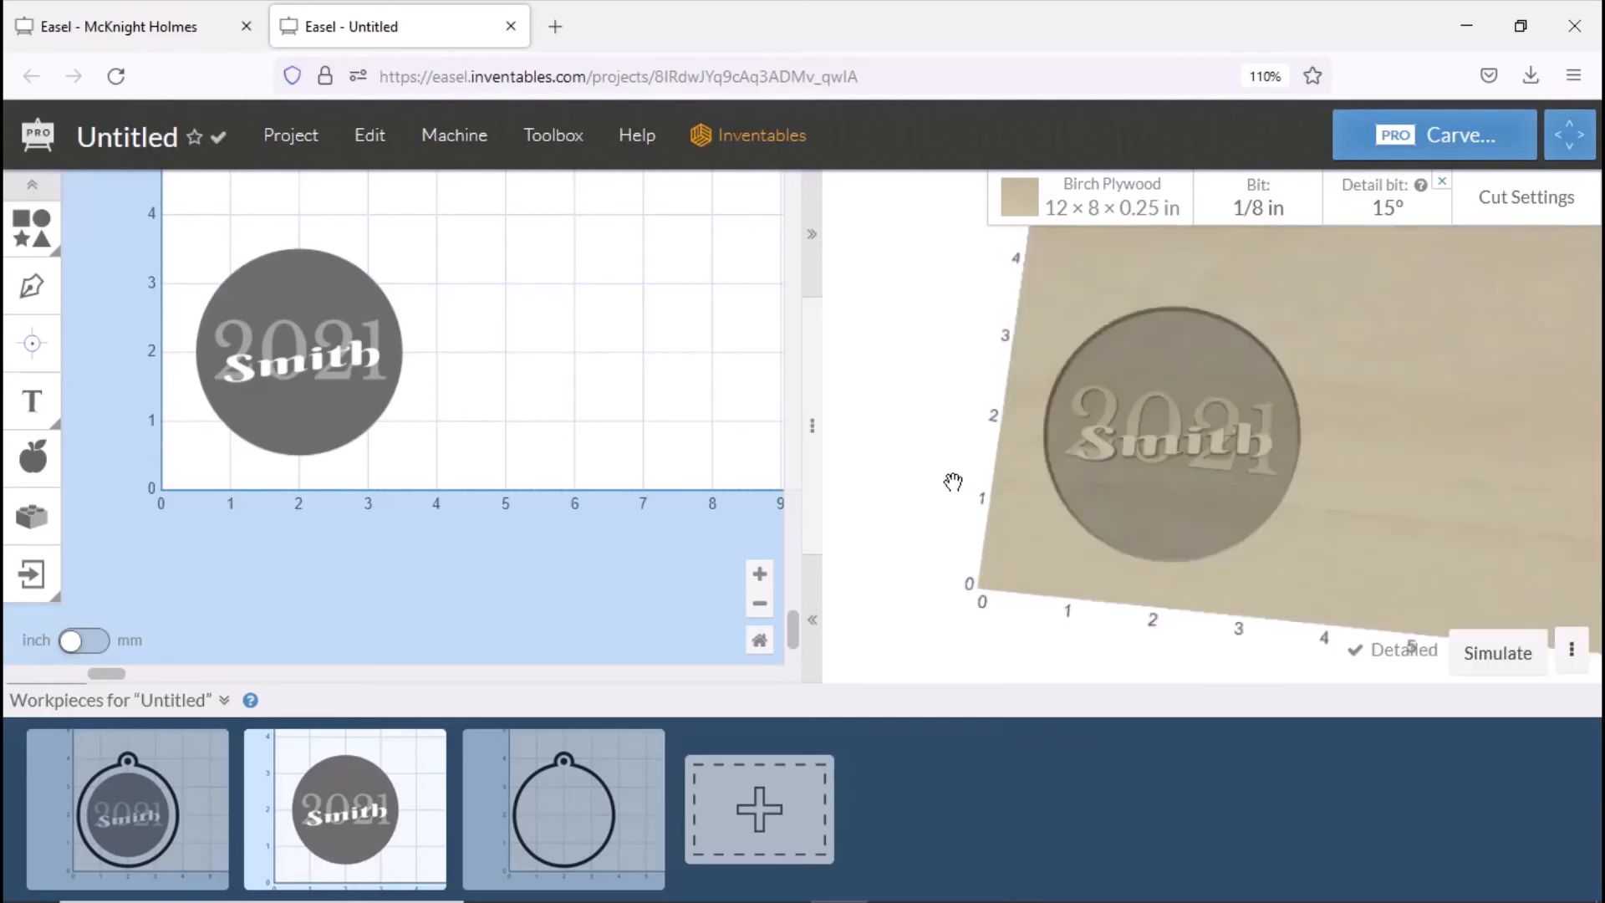
click(1492, 655)
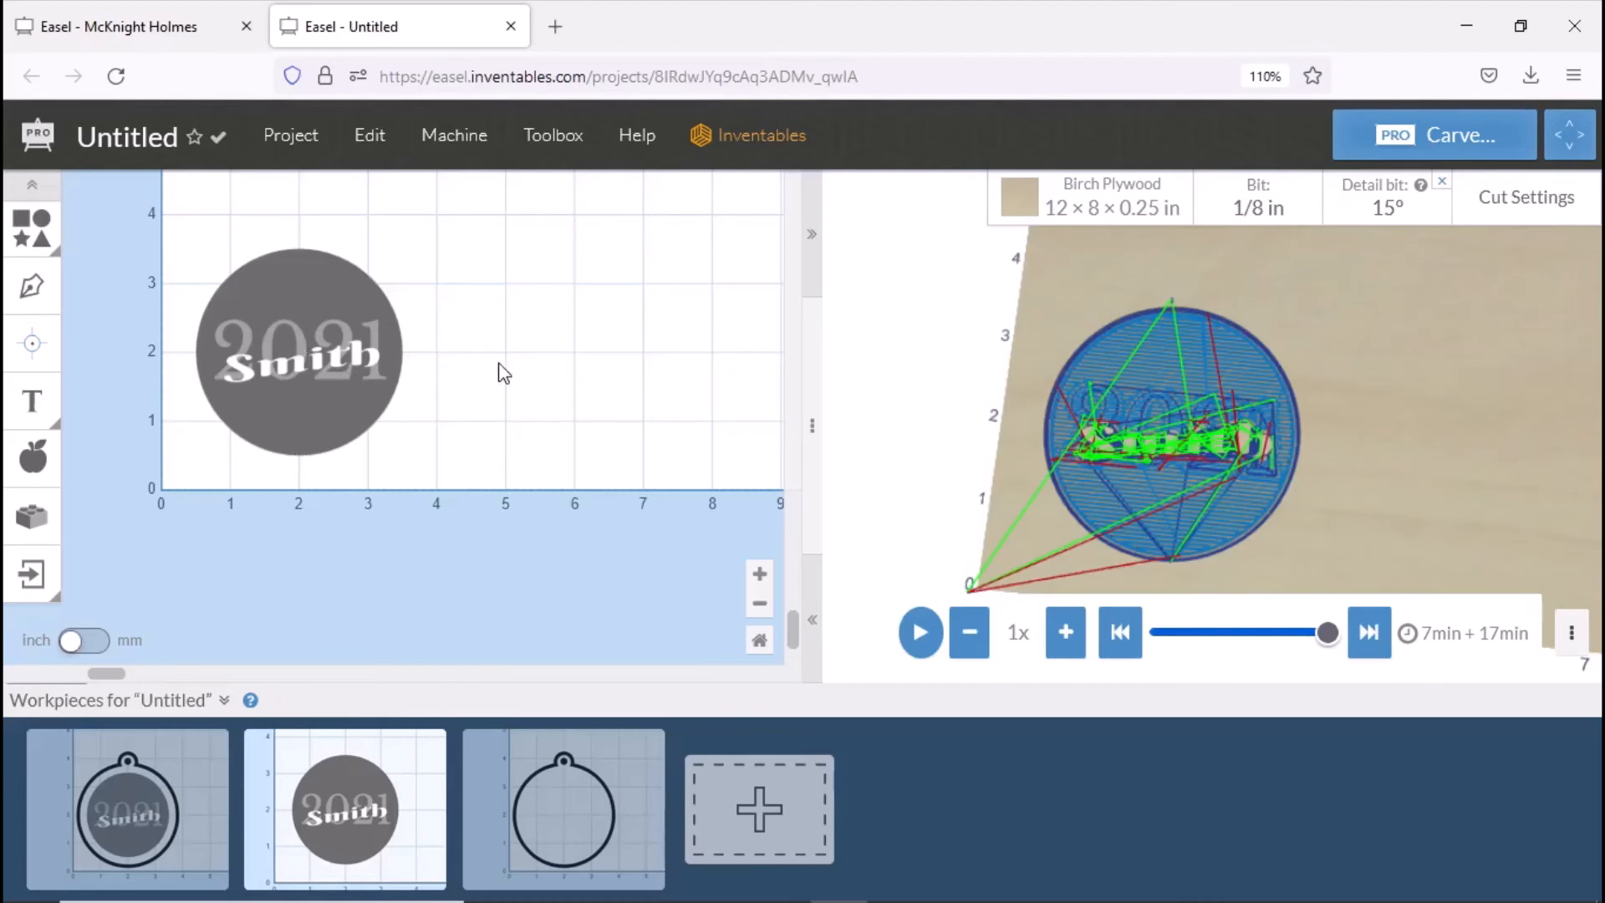
Replace the surname text in the round pocket of the second workpiece with a different surname.
click(325, 362)
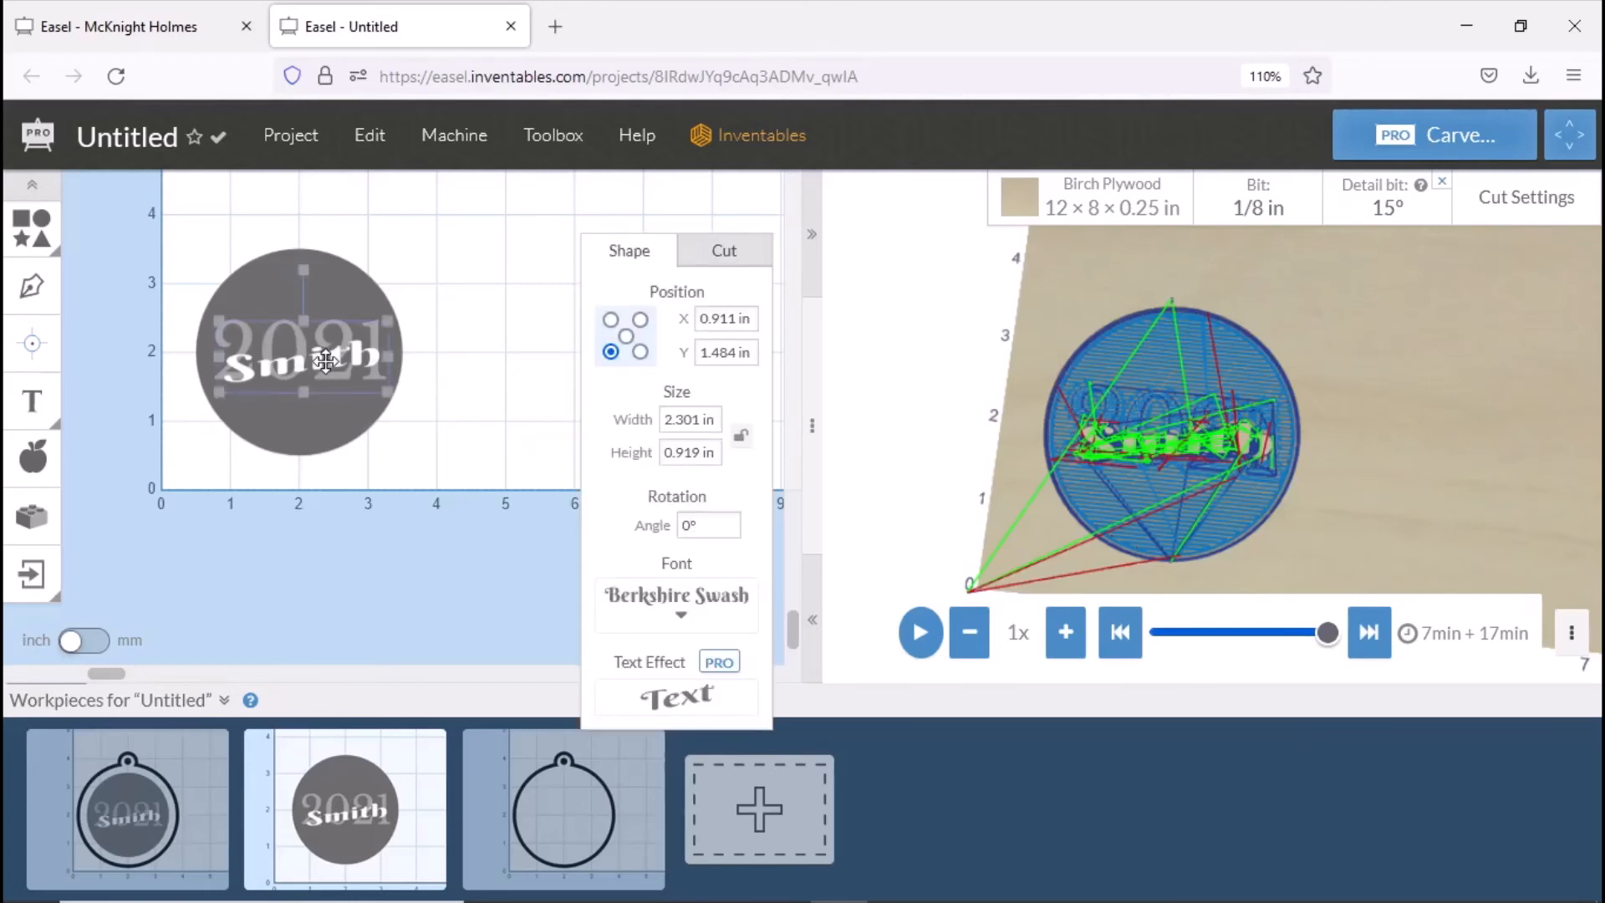
double_click(325, 362)
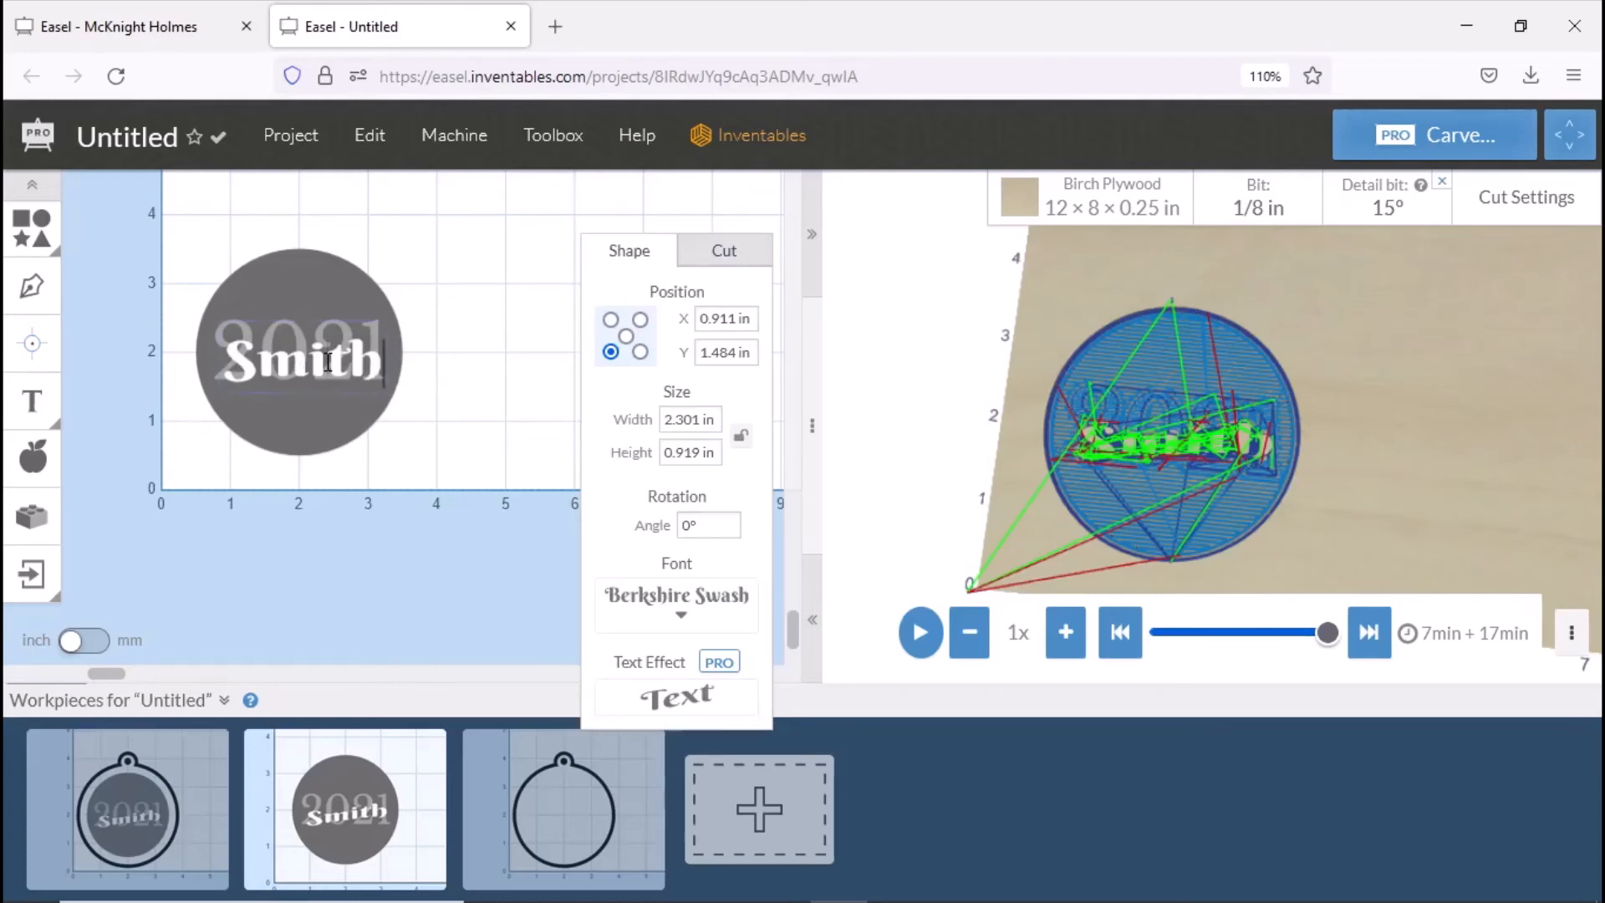
key(BackSpace)
key(BackSpace)
key(BackSpace)
key(BackSpace)
key(BackSpace)
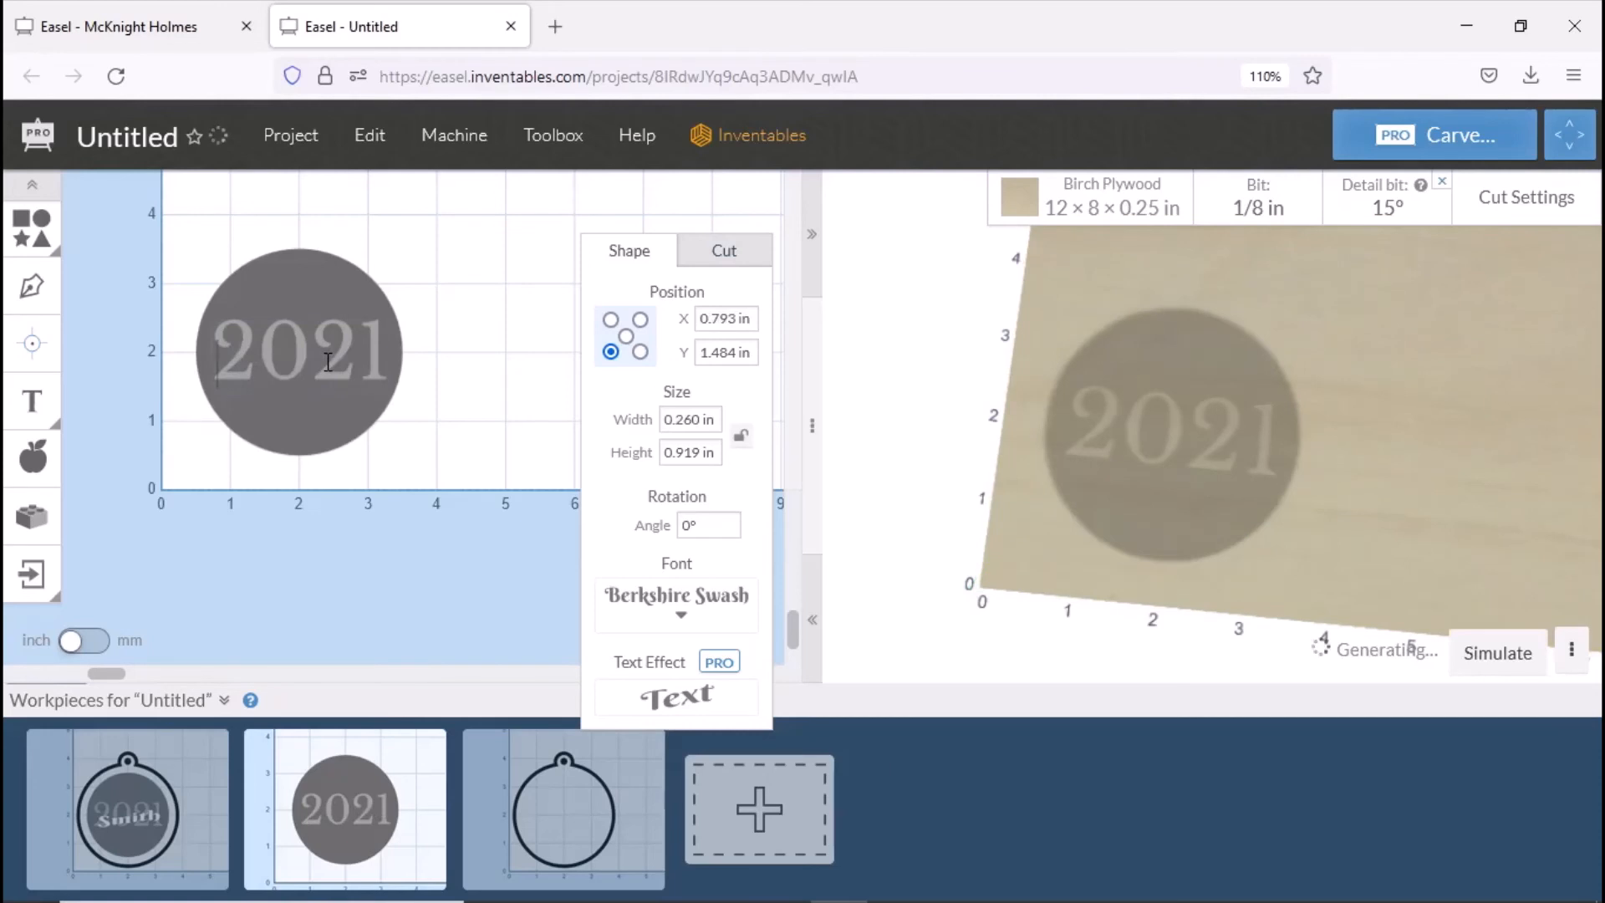
text(Jones)
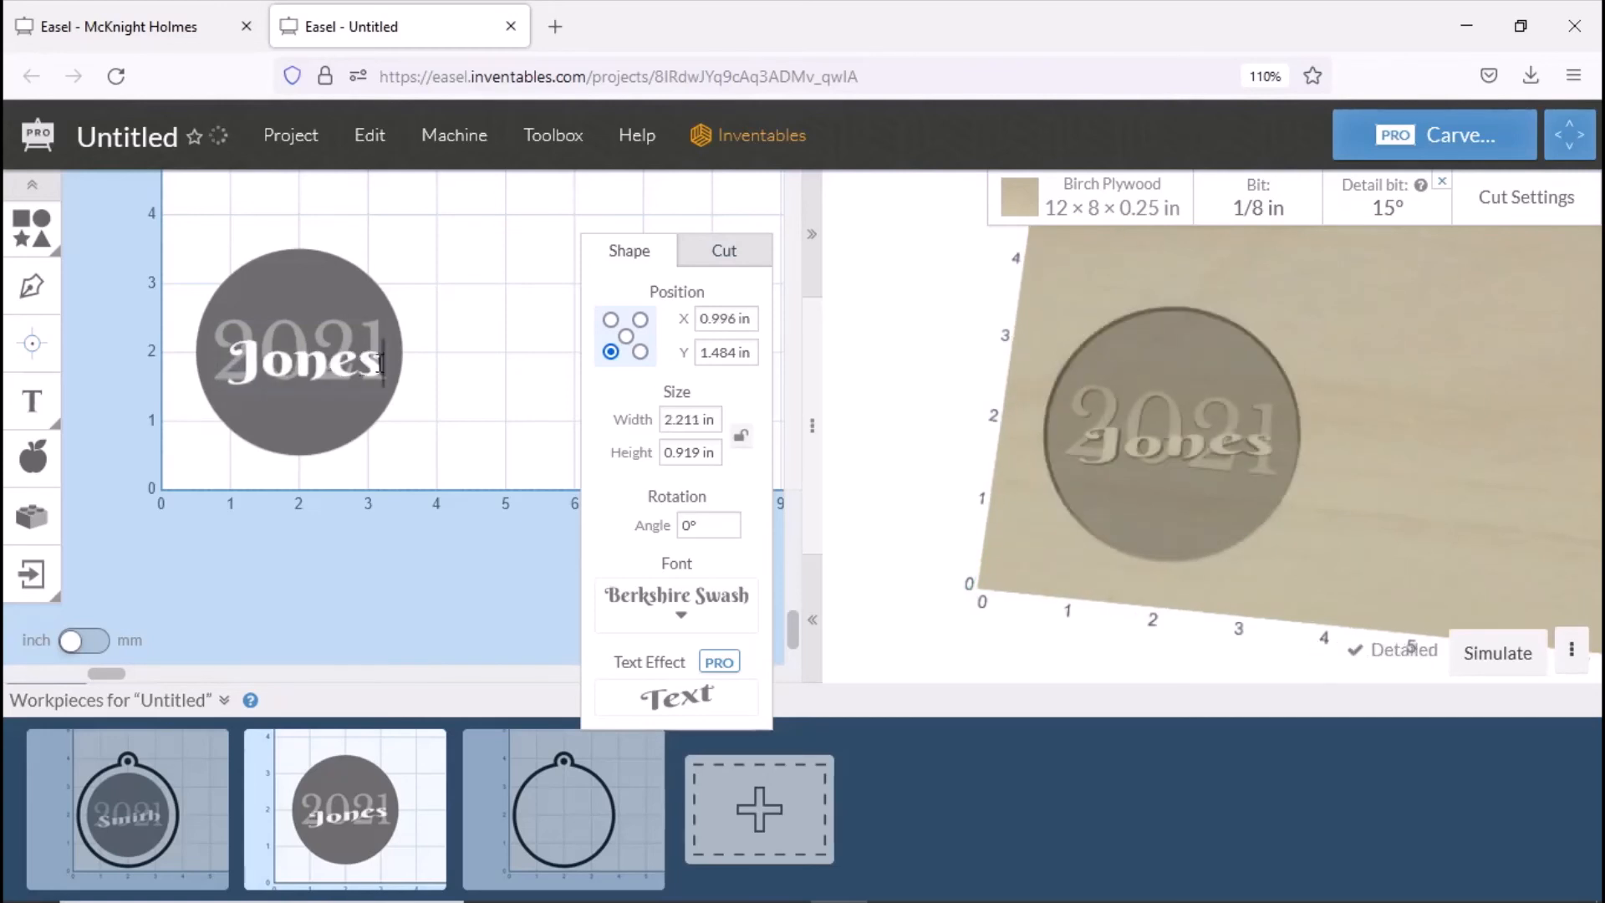
click(474, 324)
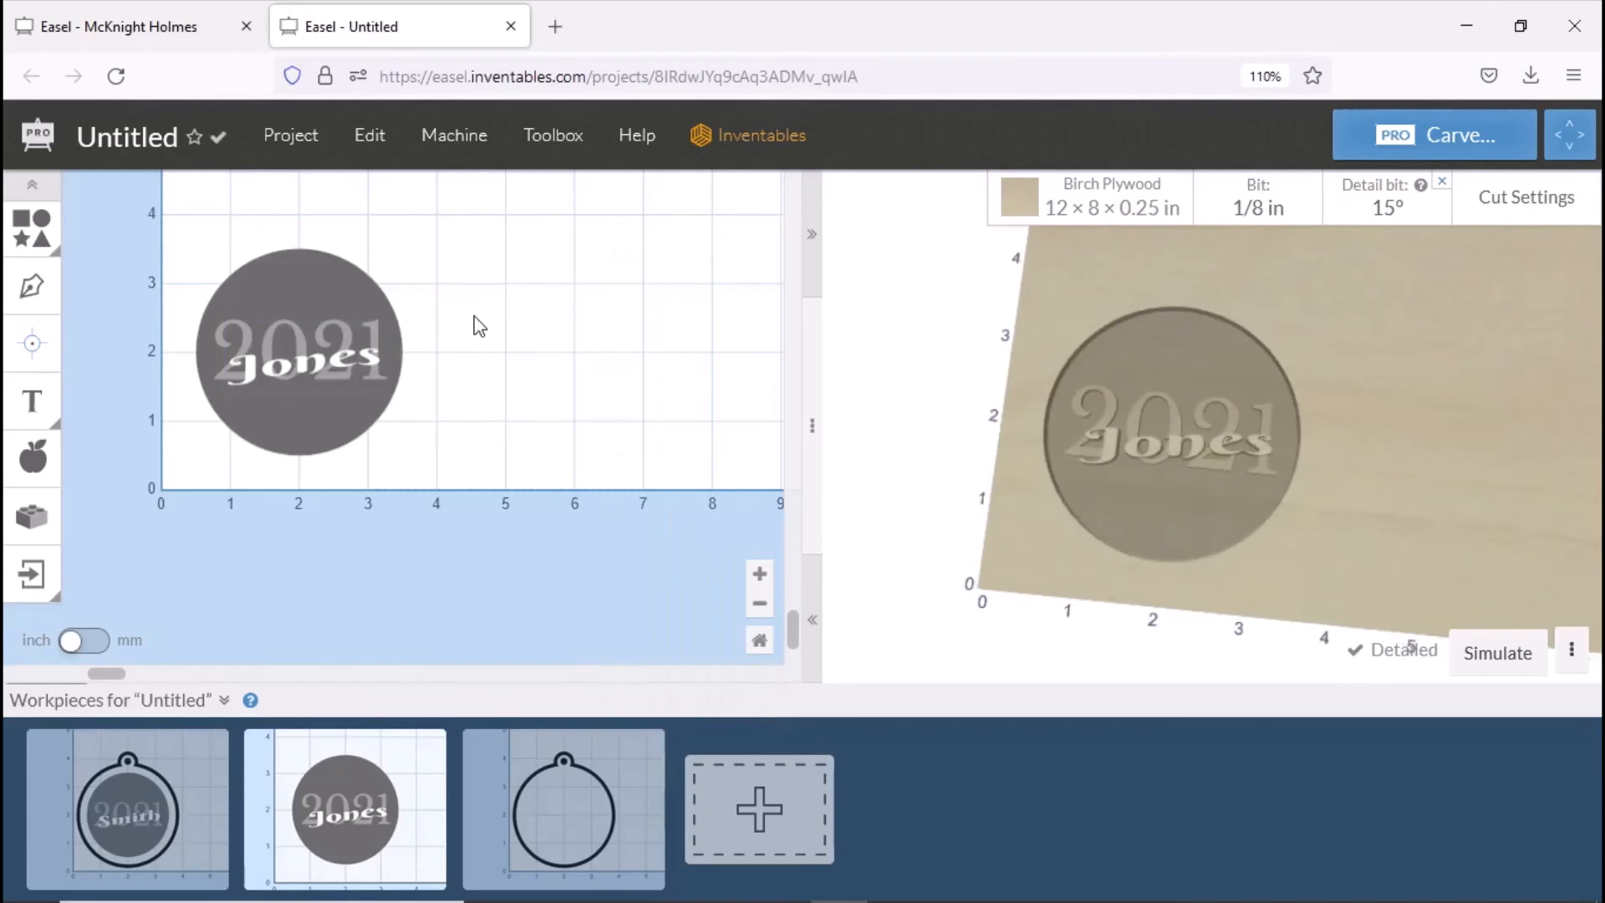
Stretch the surname text to about 1.41 in high and shift it left to about X 0.95 in.
click(294, 361)
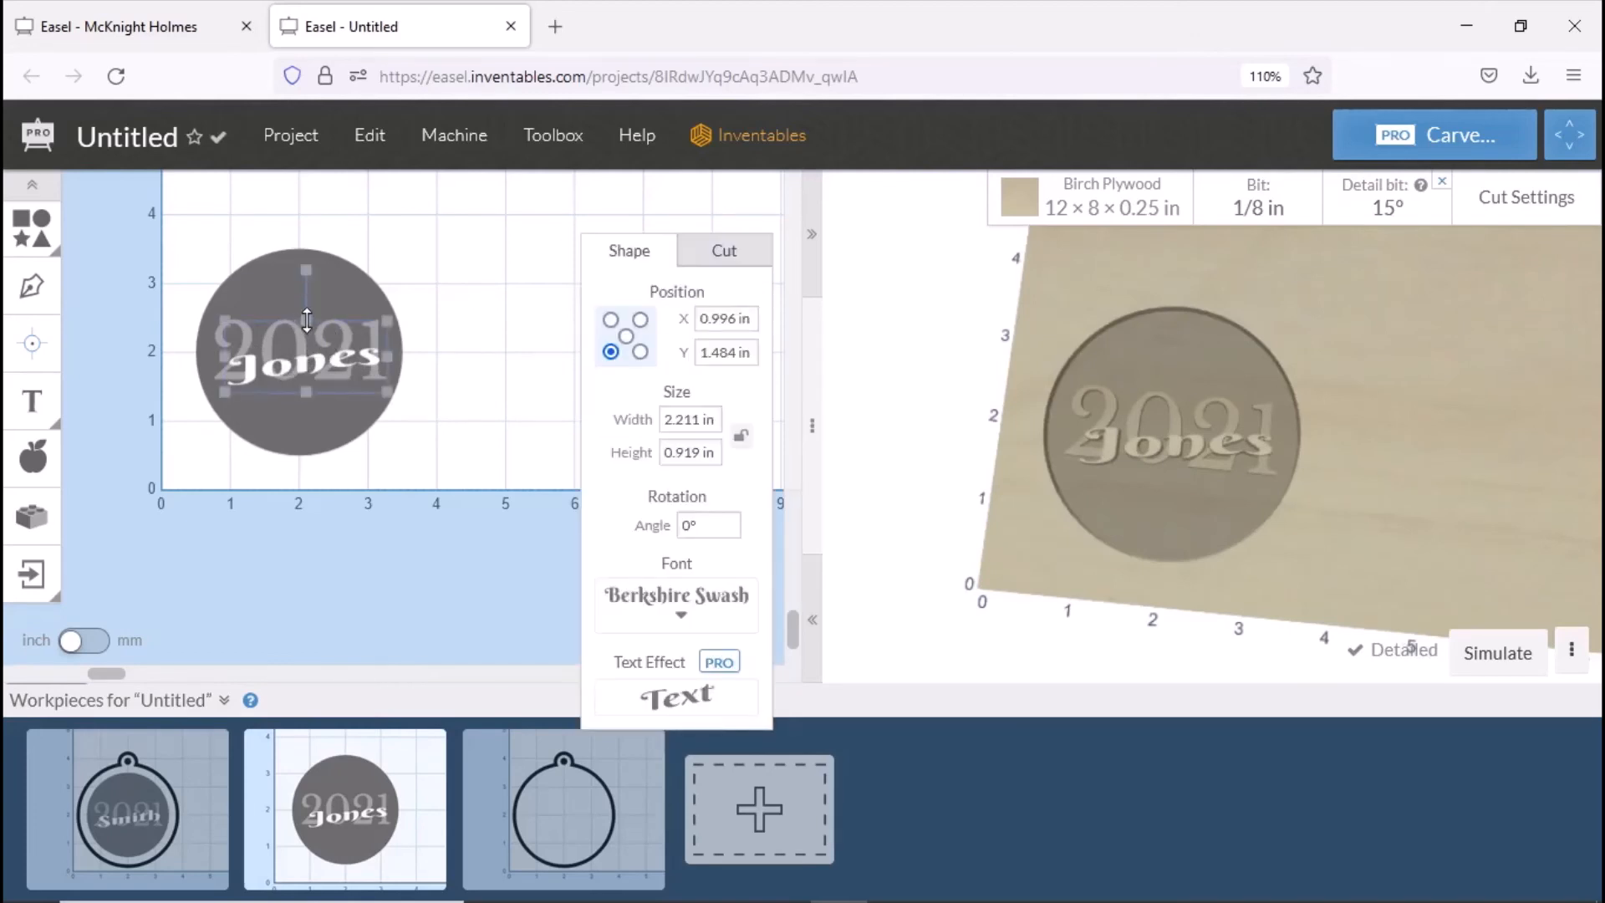
drag(308, 310, 311, 295)
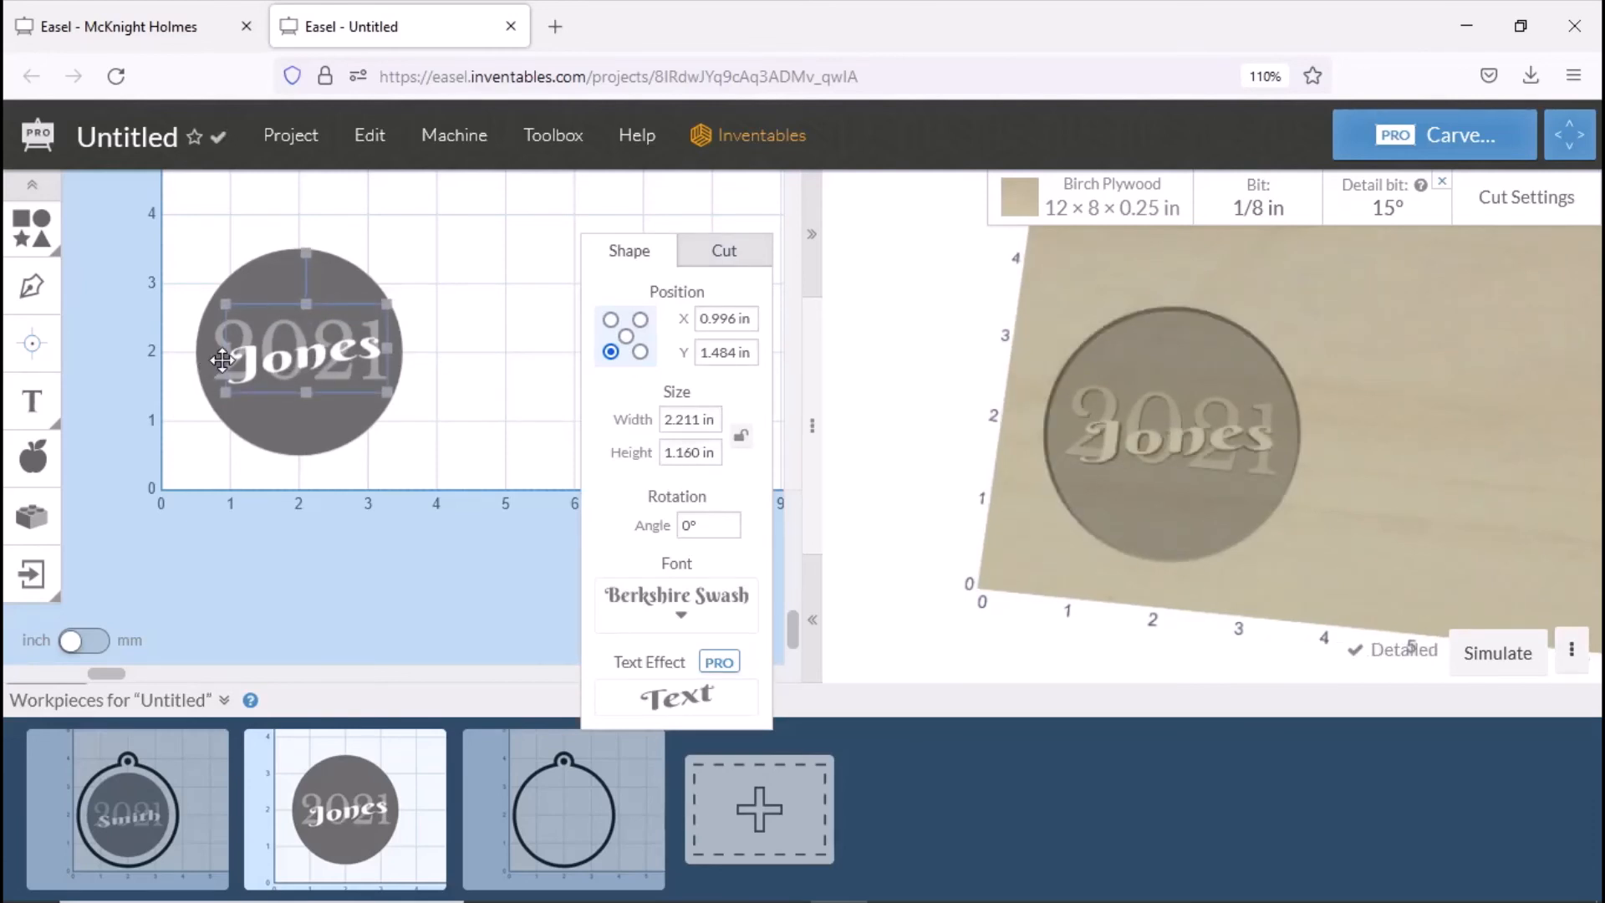
drag(223, 360, 221, 359)
key(Left)
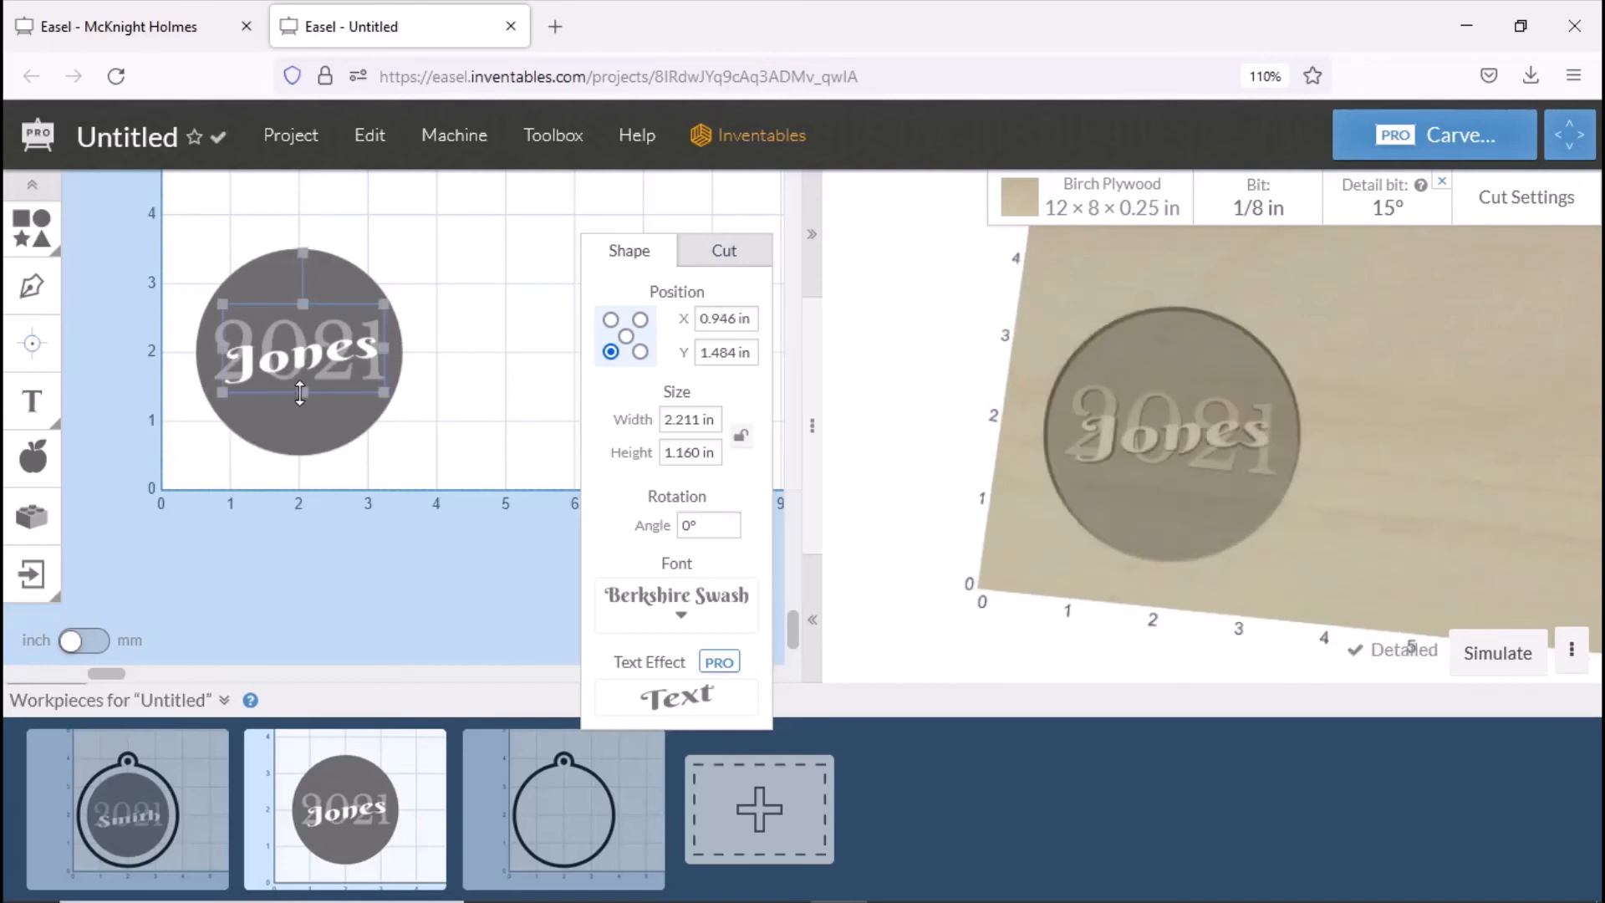
drag(299, 393, 298, 405)
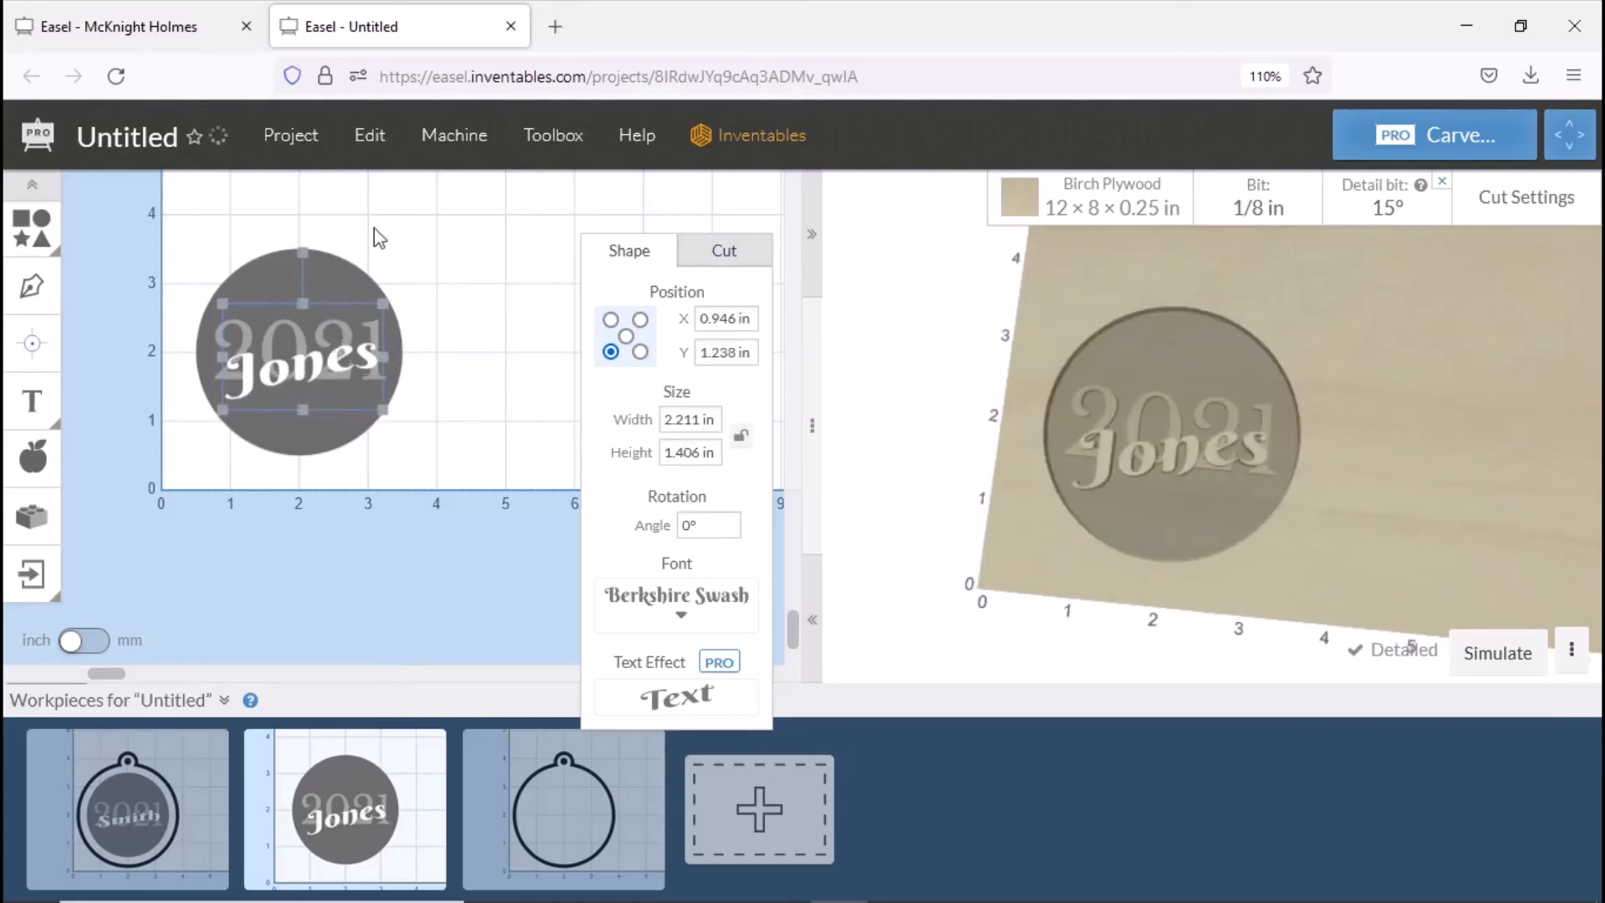
click(448, 260)
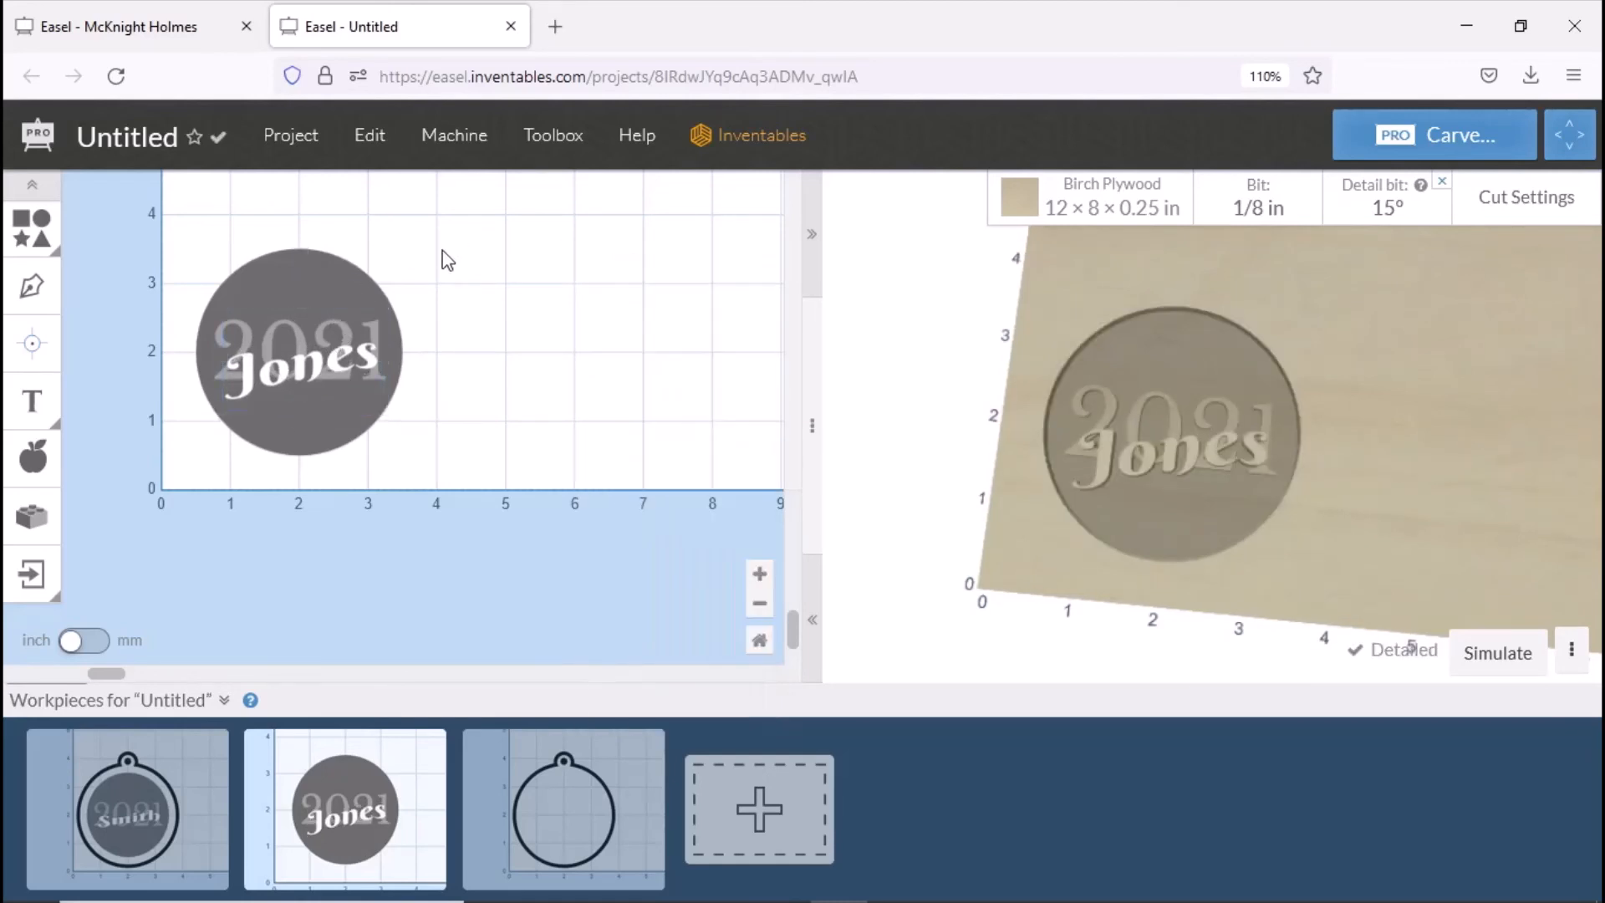